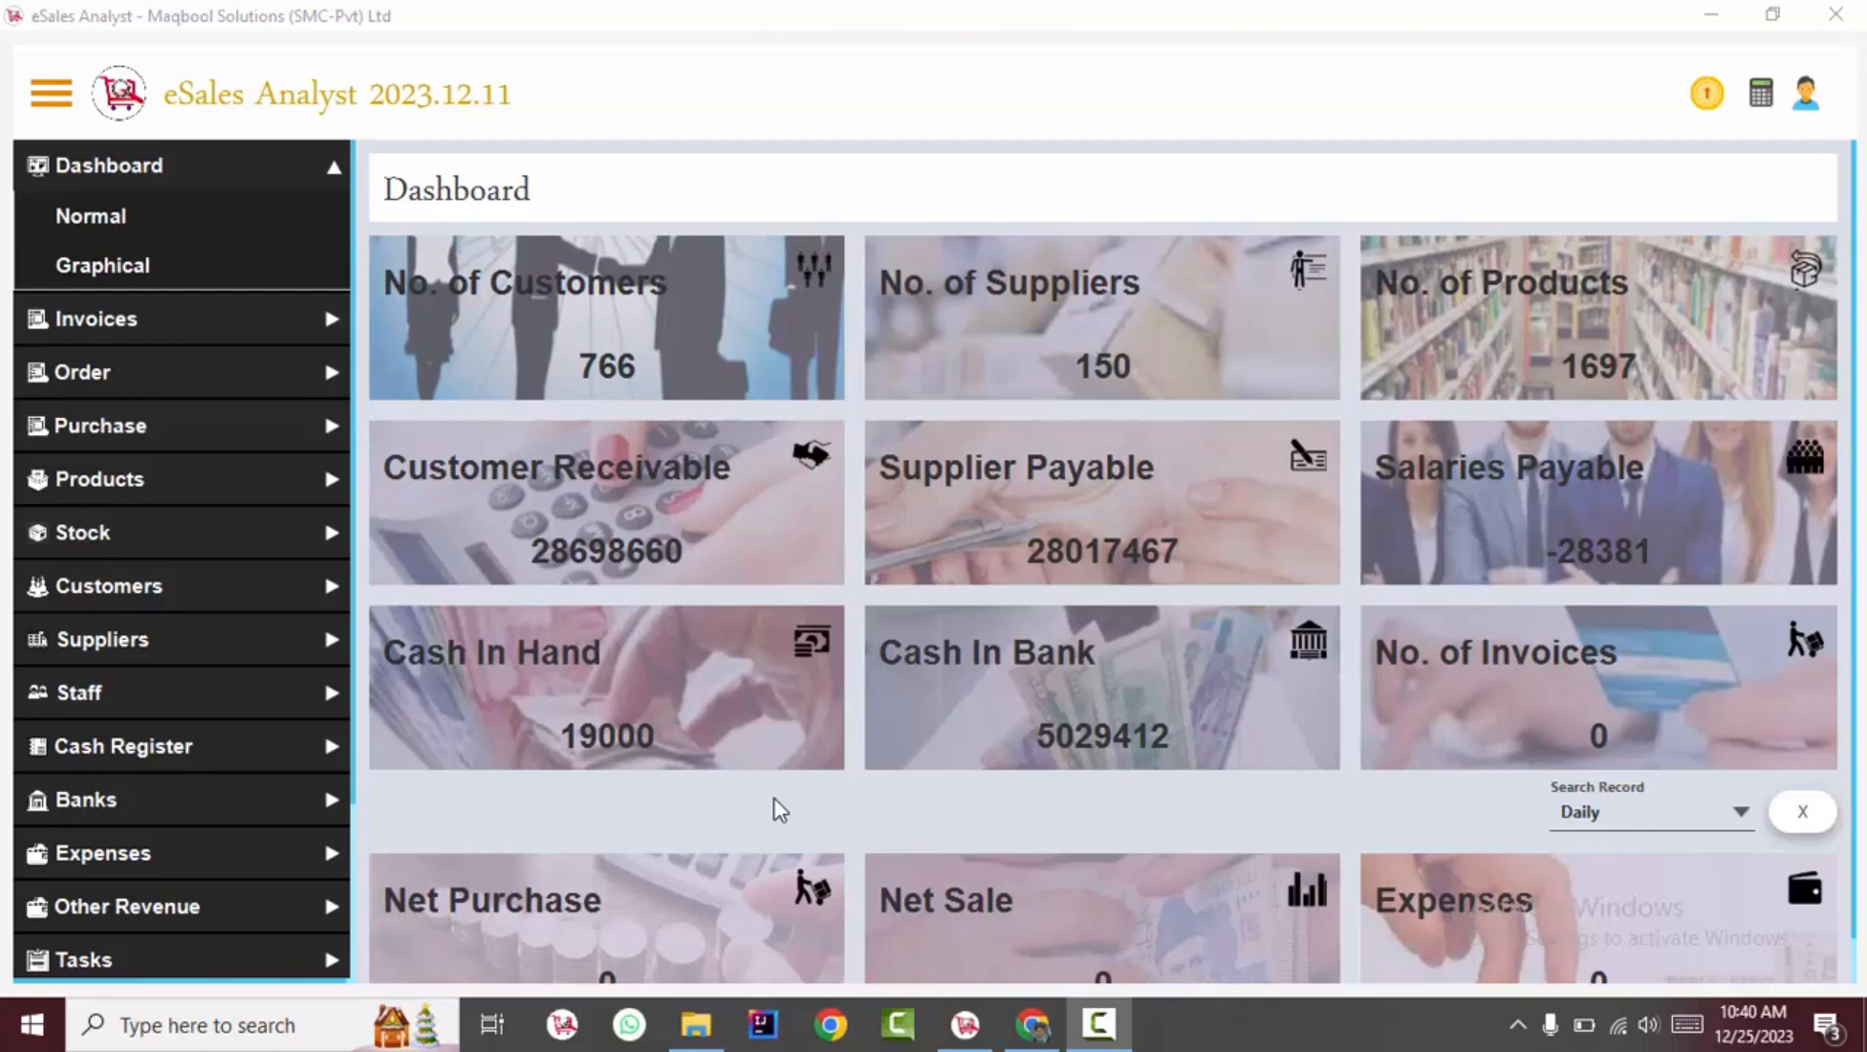
click(135, 170)
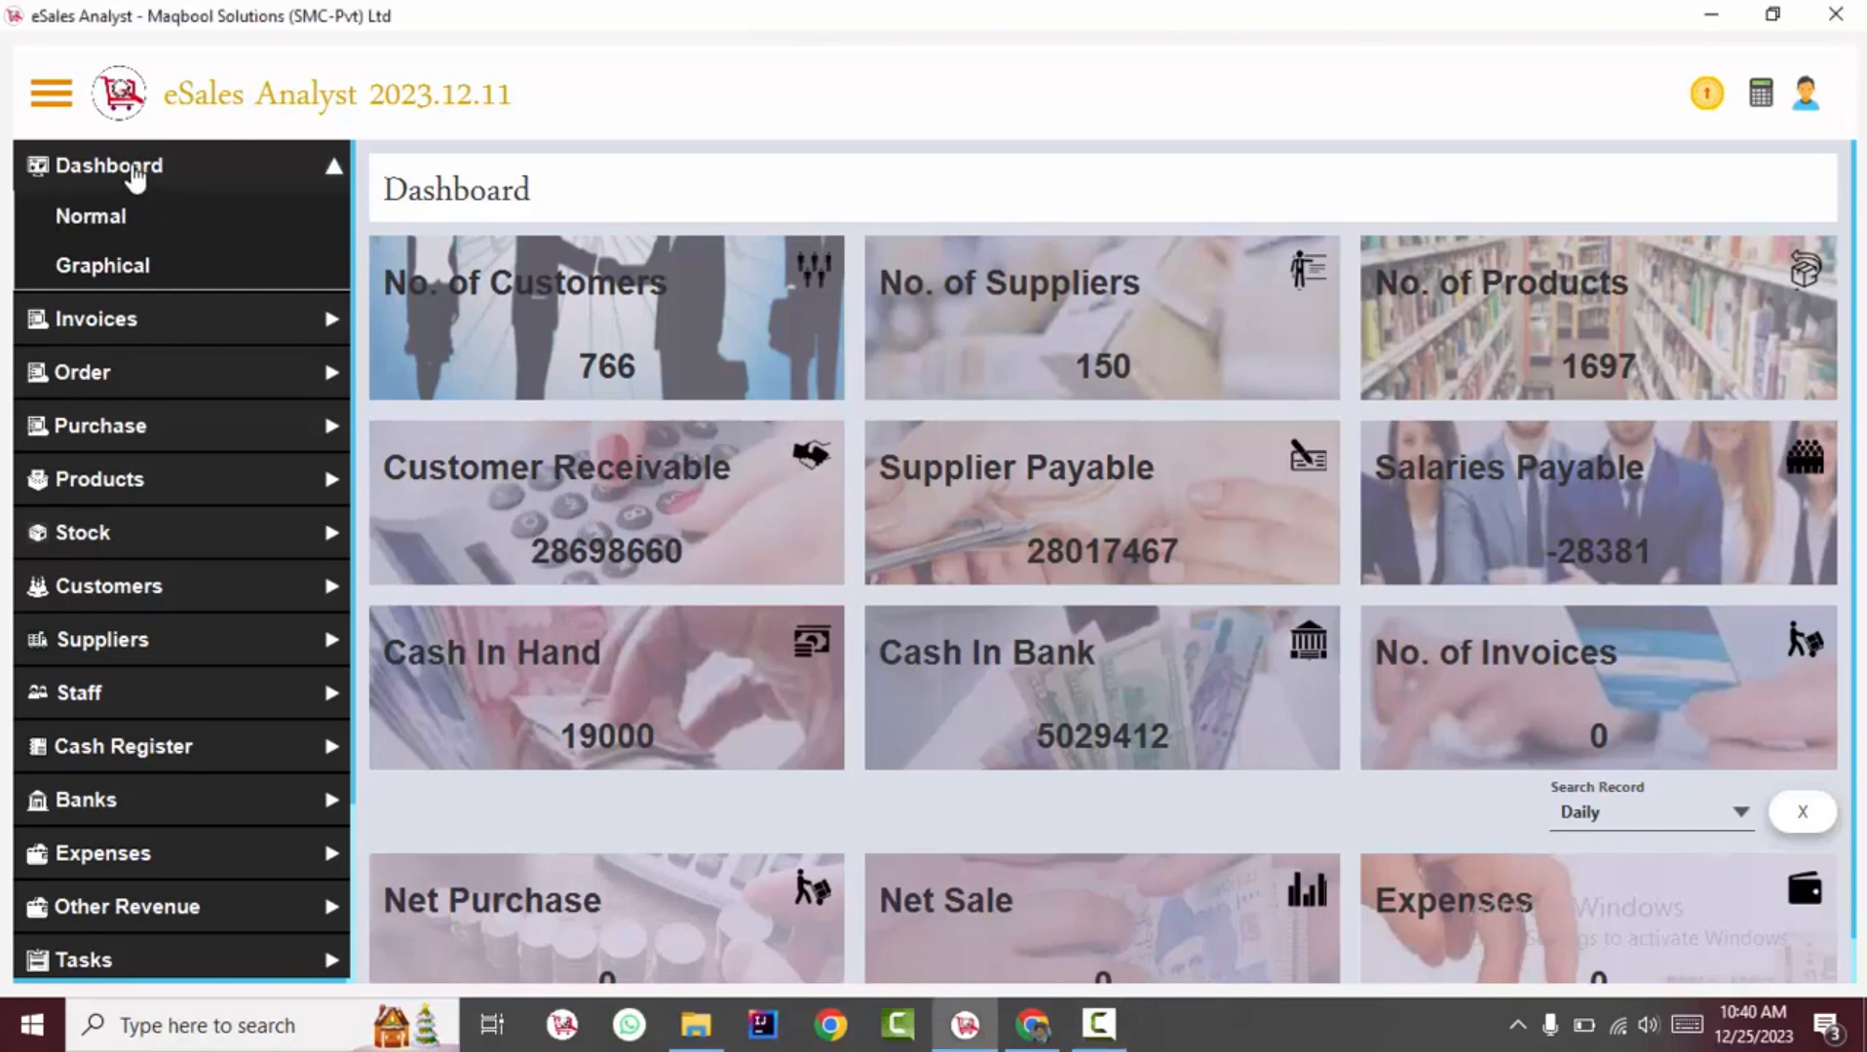
click(135, 170)
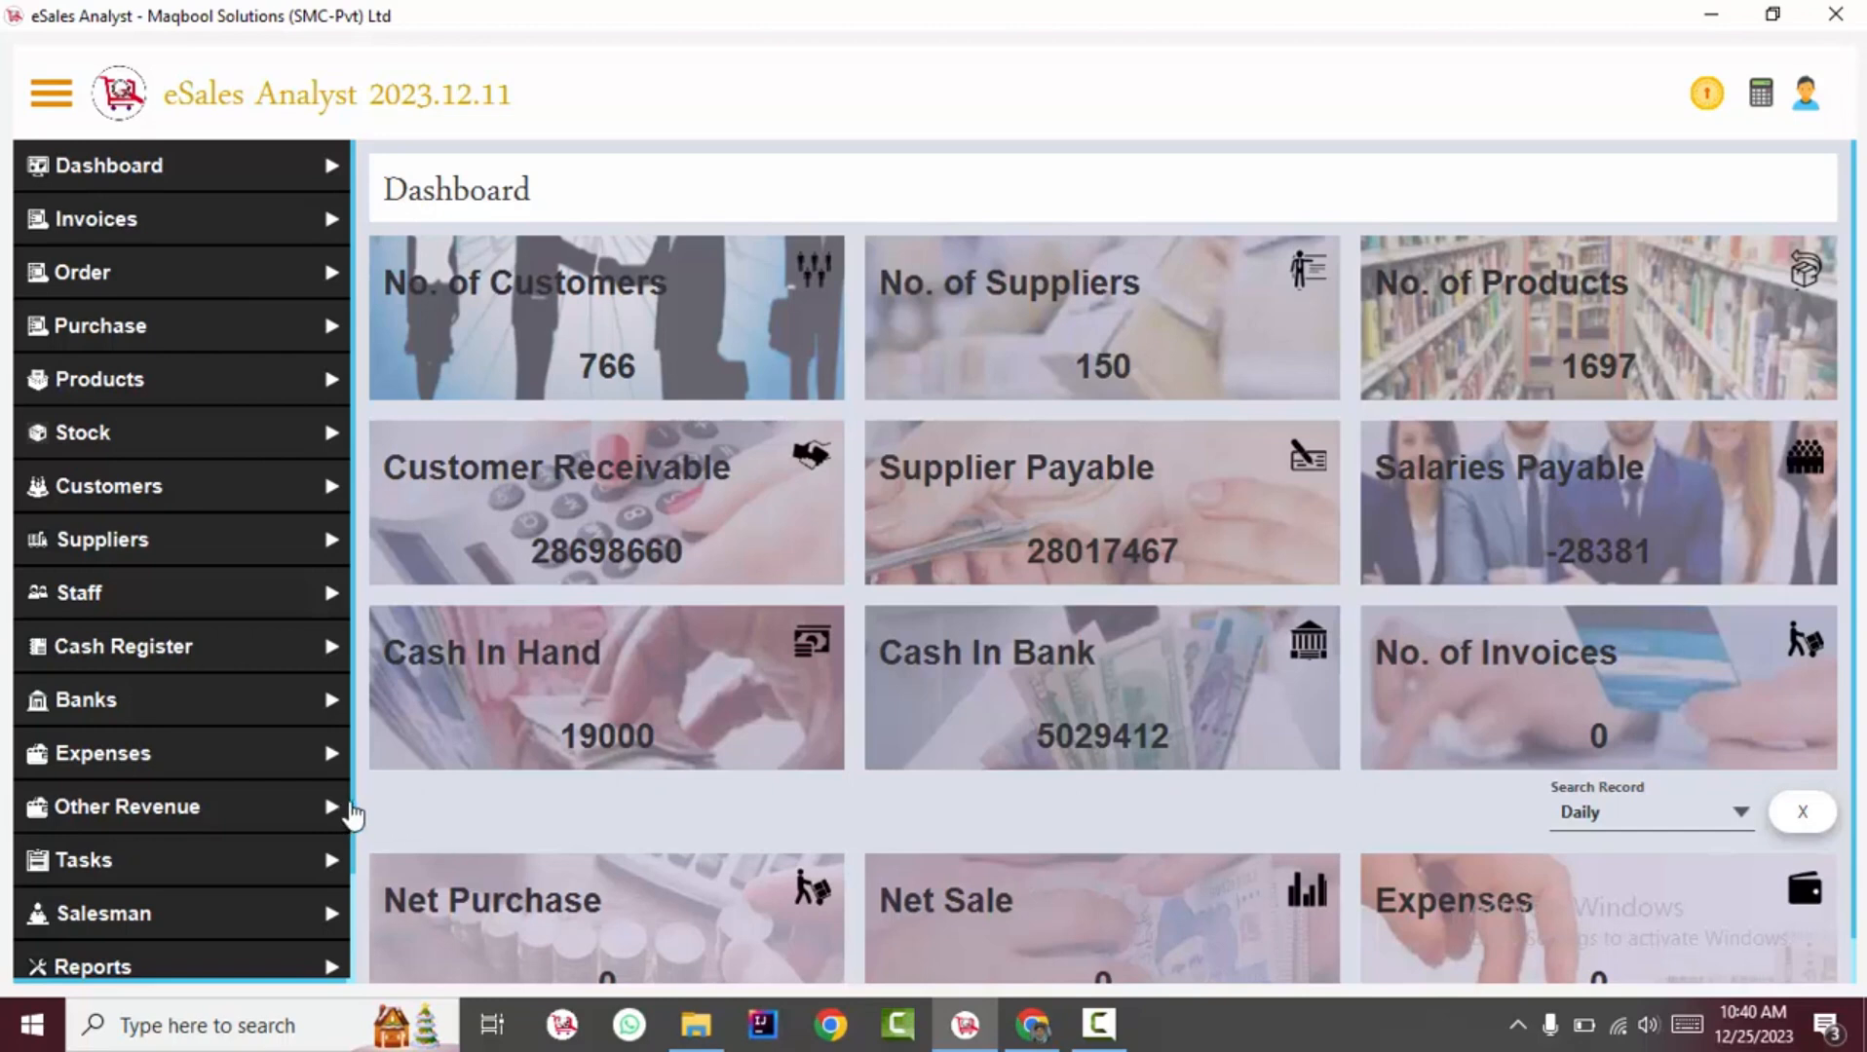
scroll(357, 814, down, 1)
scroll(358, 815, down, 3)
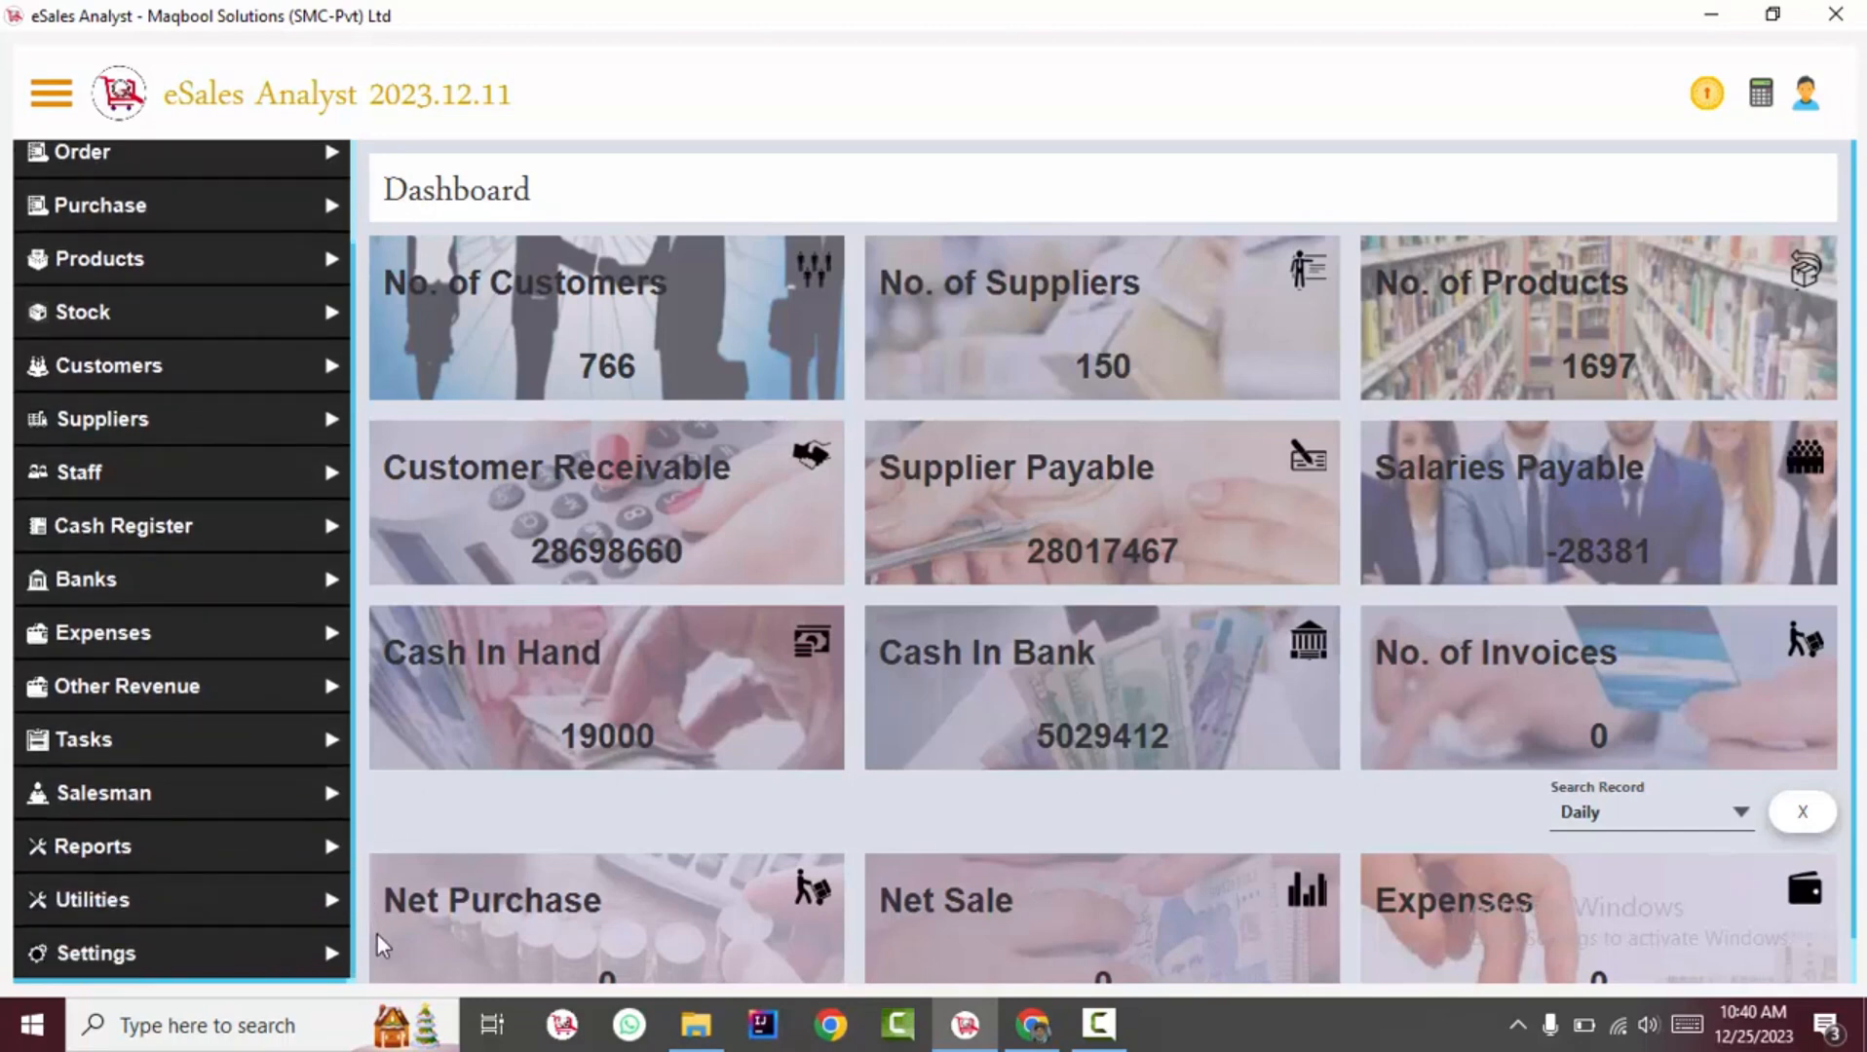
click(254, 604)
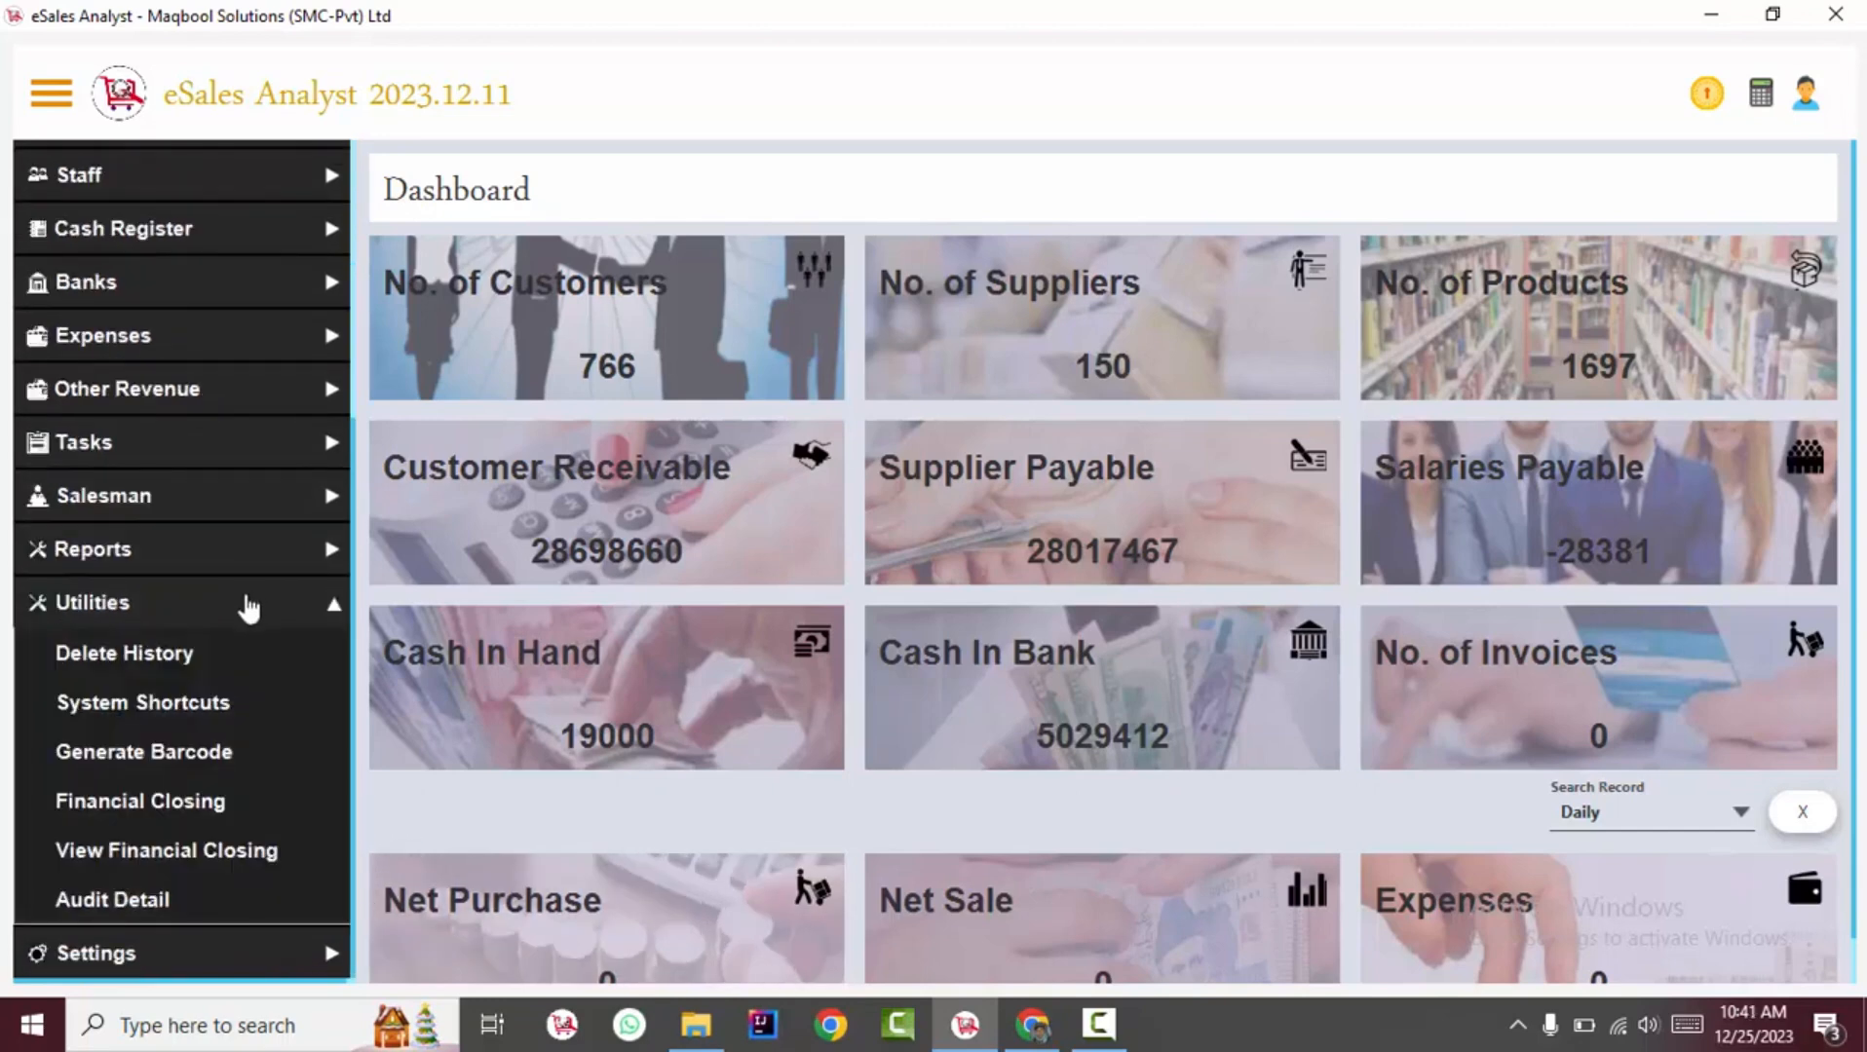
click(239, 606)
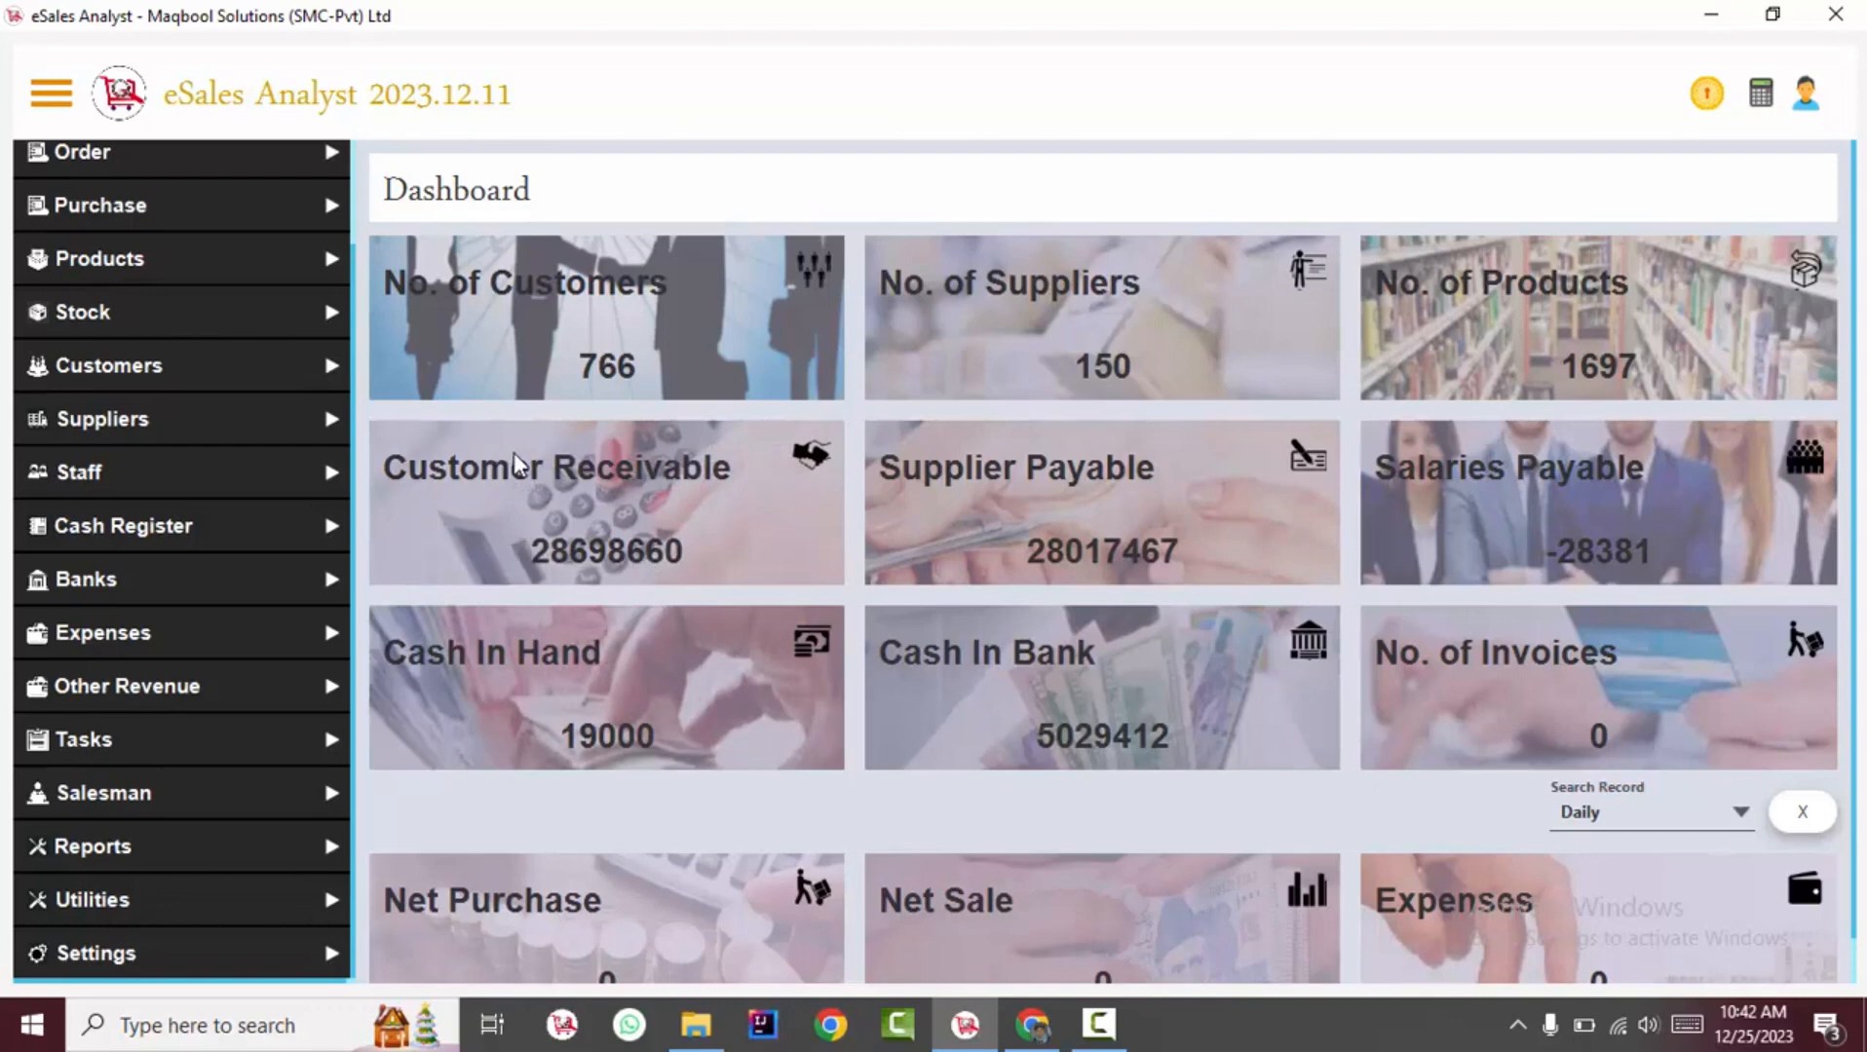
Edit the customer in row 24 of Customer Details, setting the opening balance to 20000, and save the record
click(708, 531)
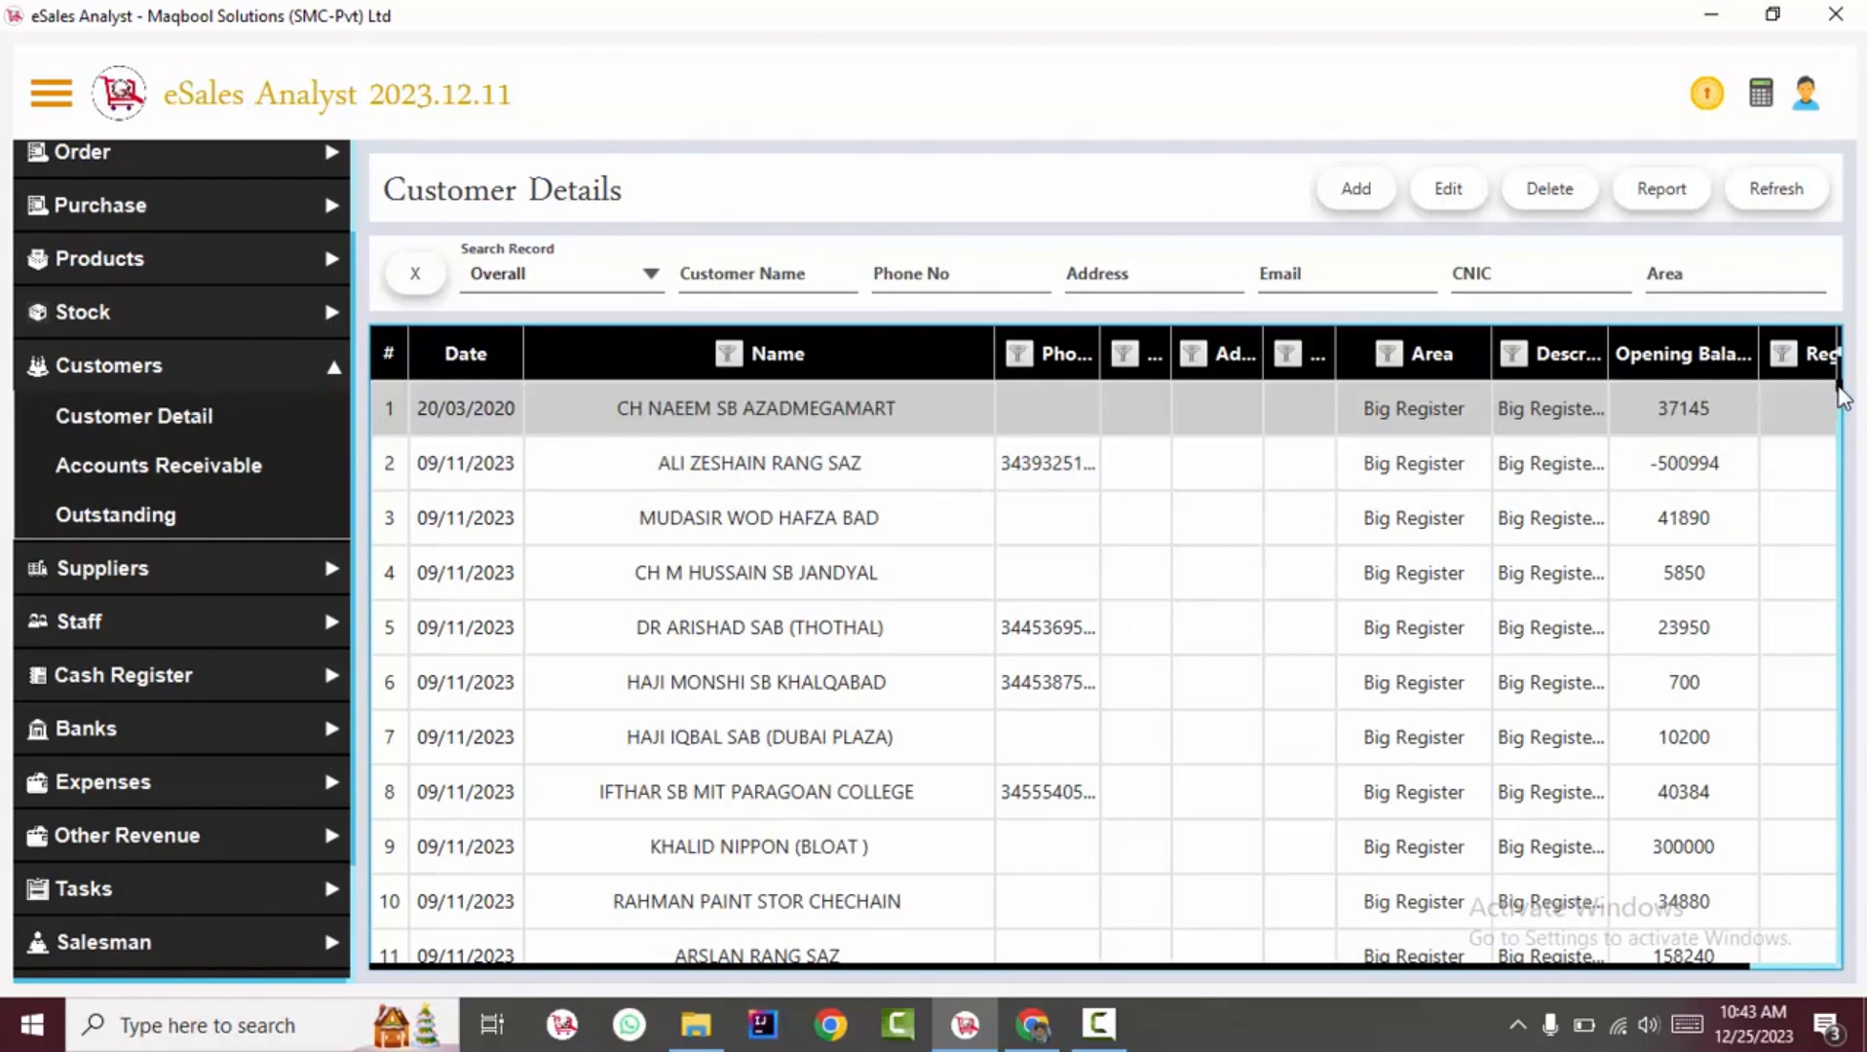
drag(1839, 385, 1841, 400)
scroll(1837, 419, up, 1)
click(1751, 583)
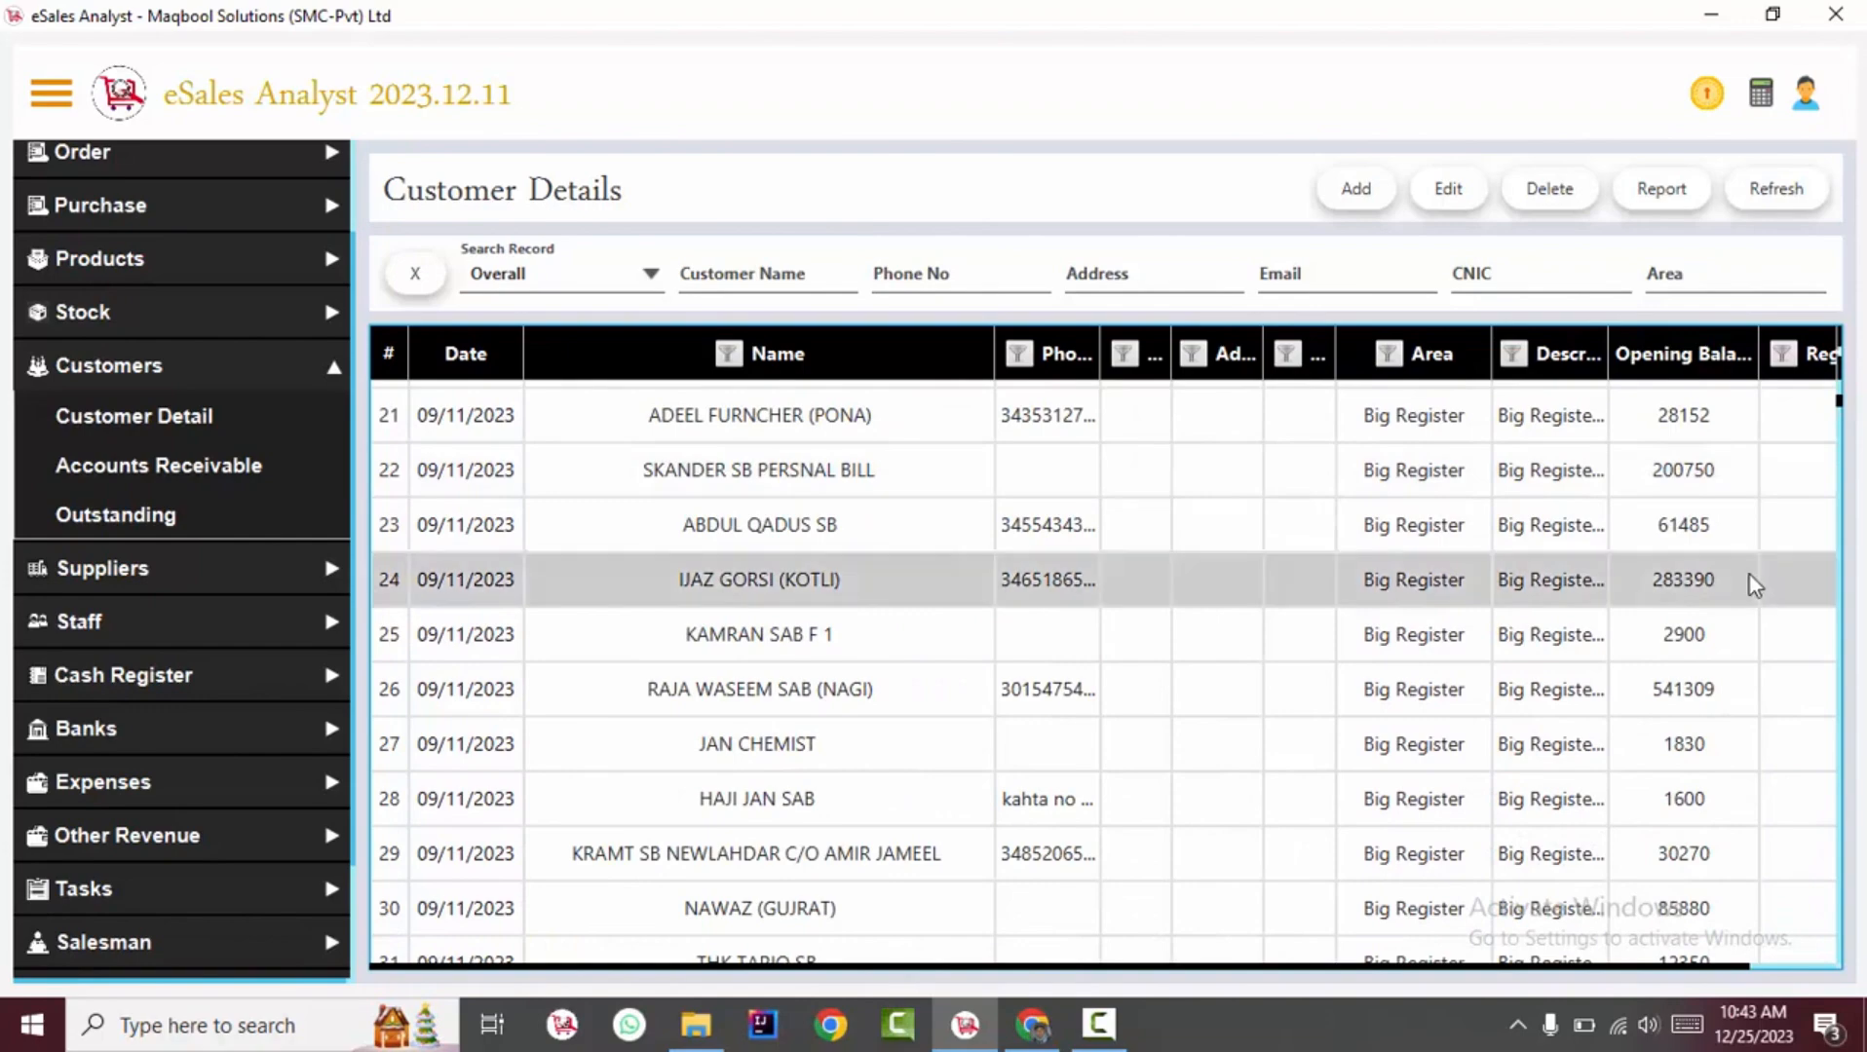
click(1447, 188)
double_click(726, 636)
text(20000)
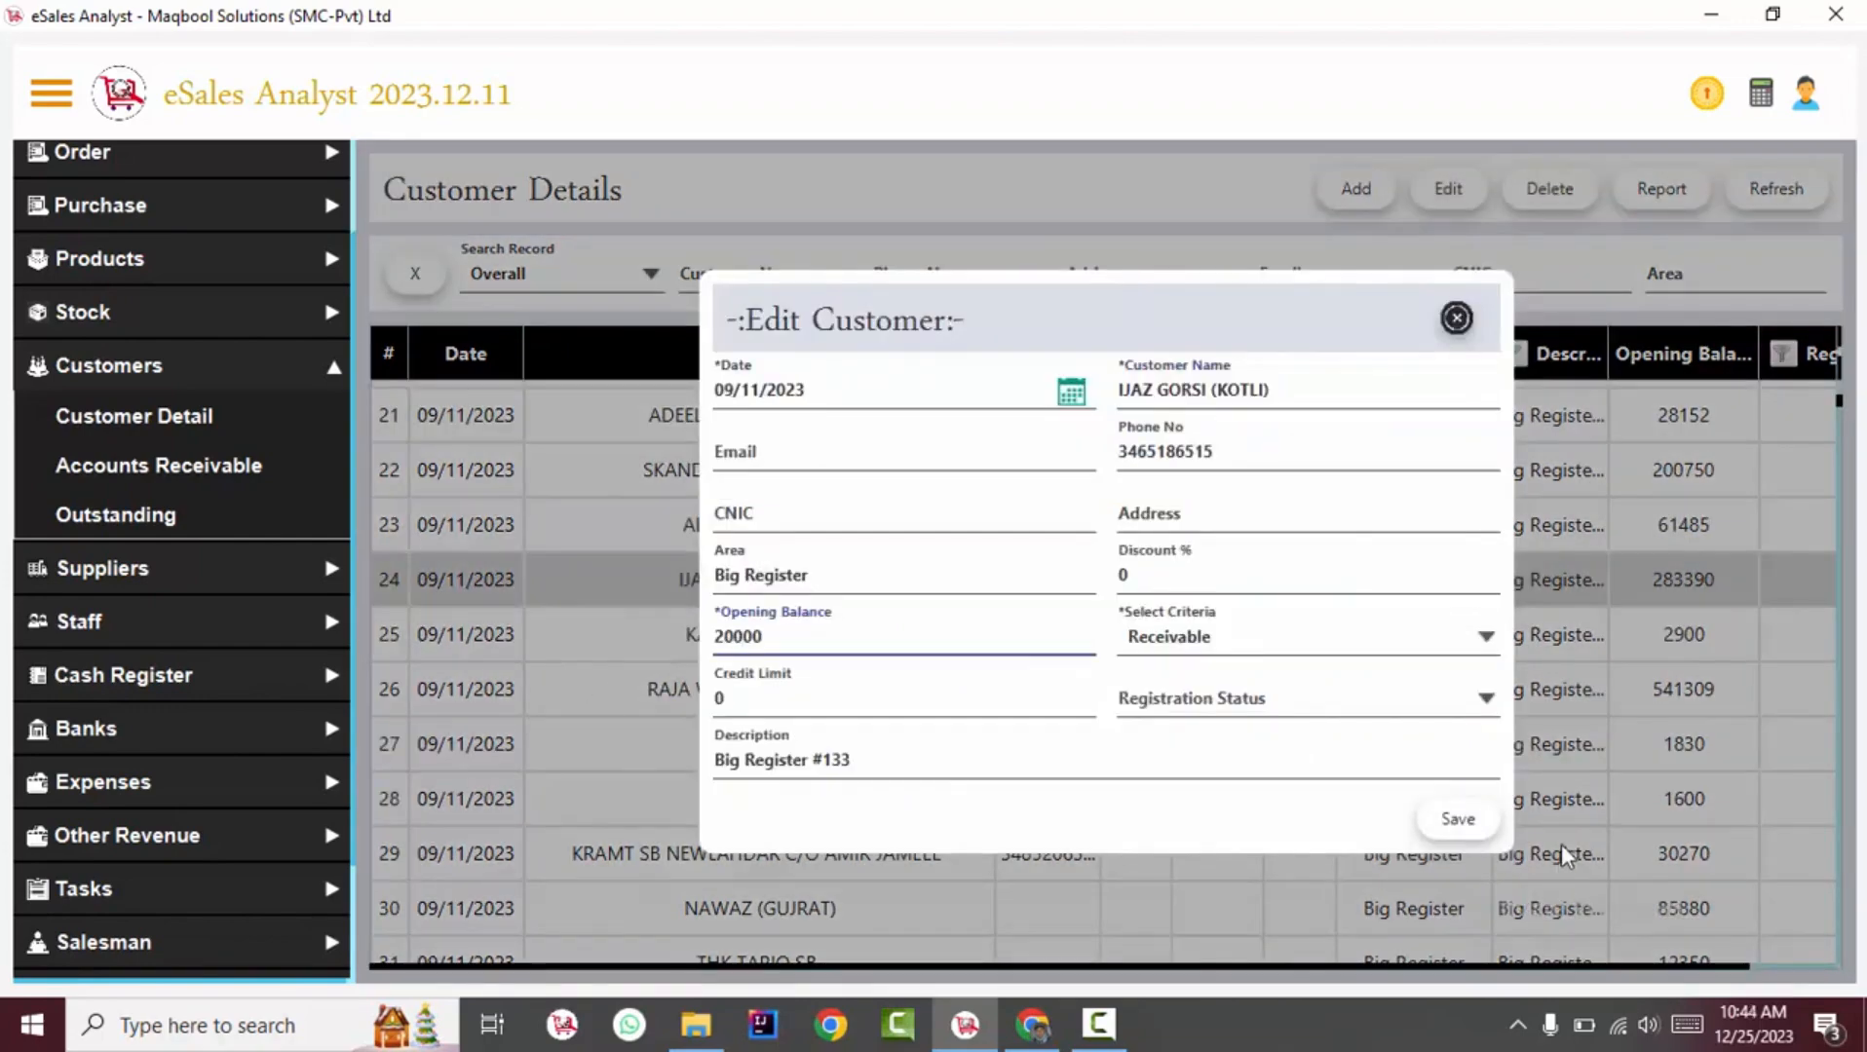
click(1476, 823)
key(Return)
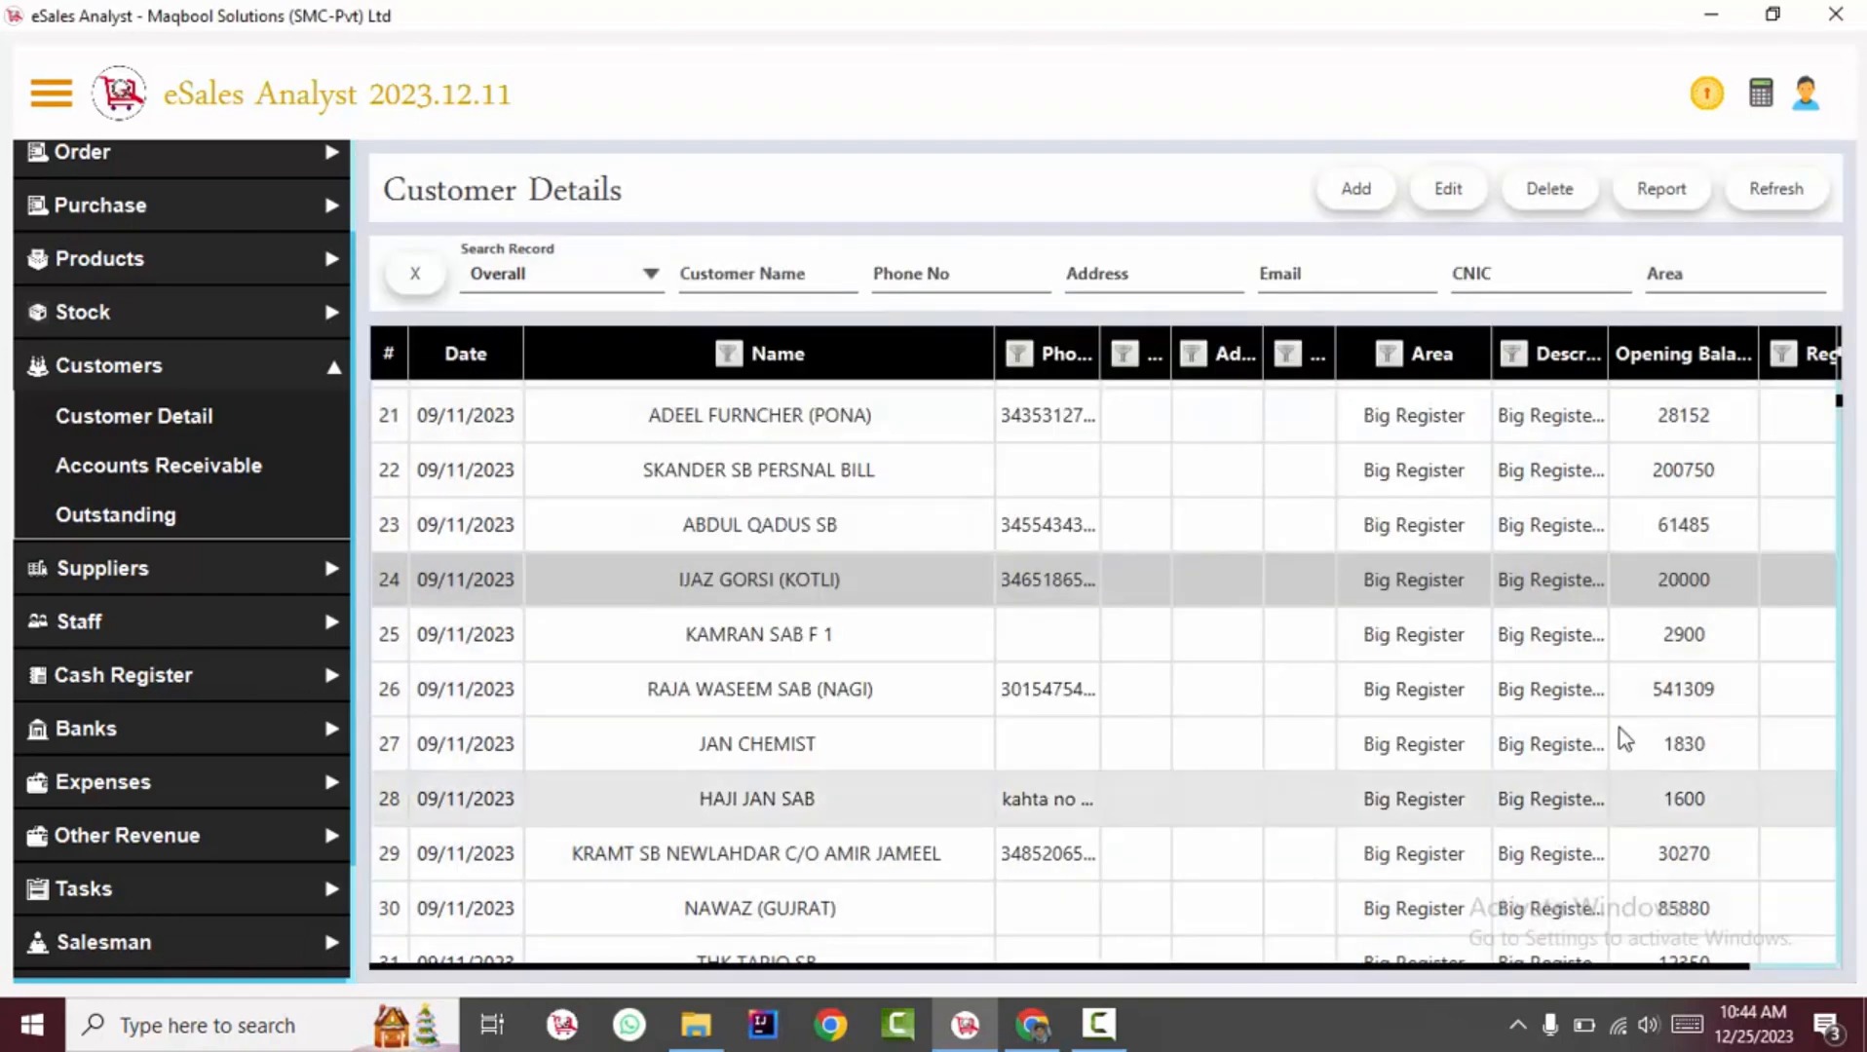
Delete the customer in row 33 of Customer Details with the remark "not required"
mouse_move(1837, 404)
mouse_down()
mouse_move(1841, 421)
mouse_move(1837, 403)
mouse_up()
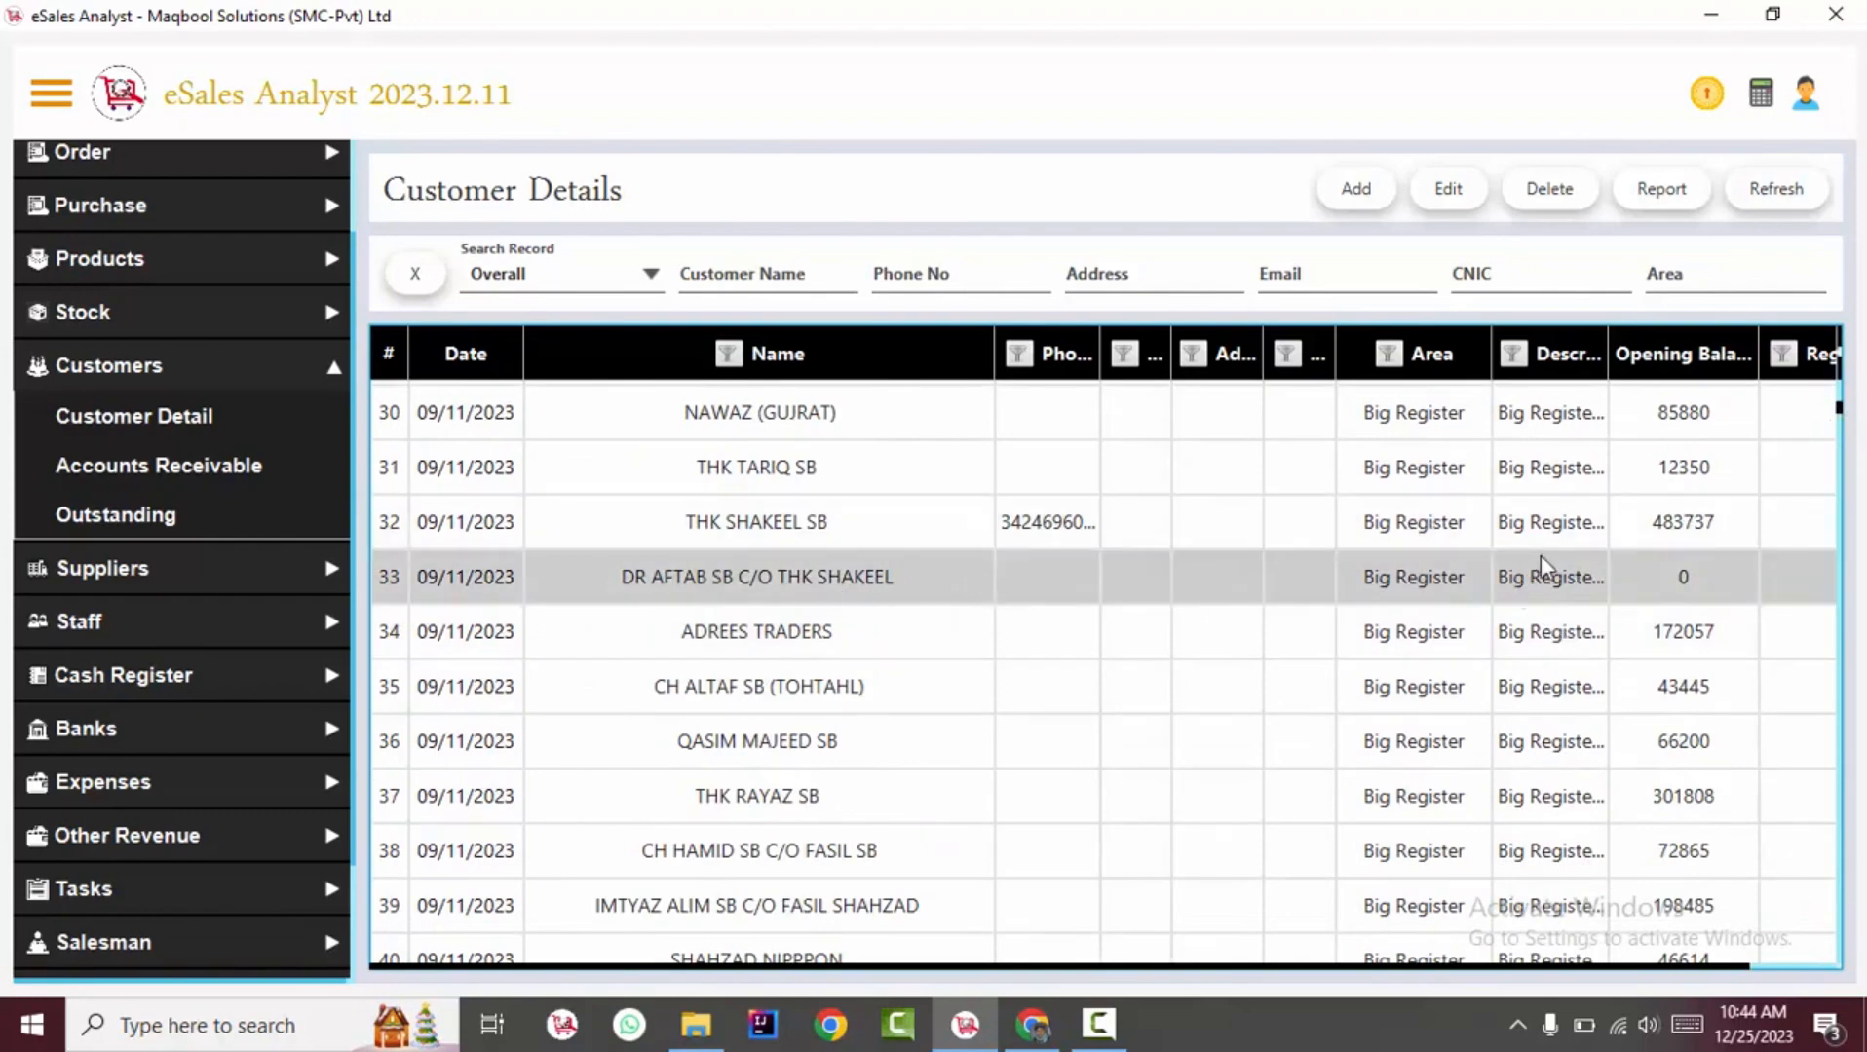
click(1551, 188)
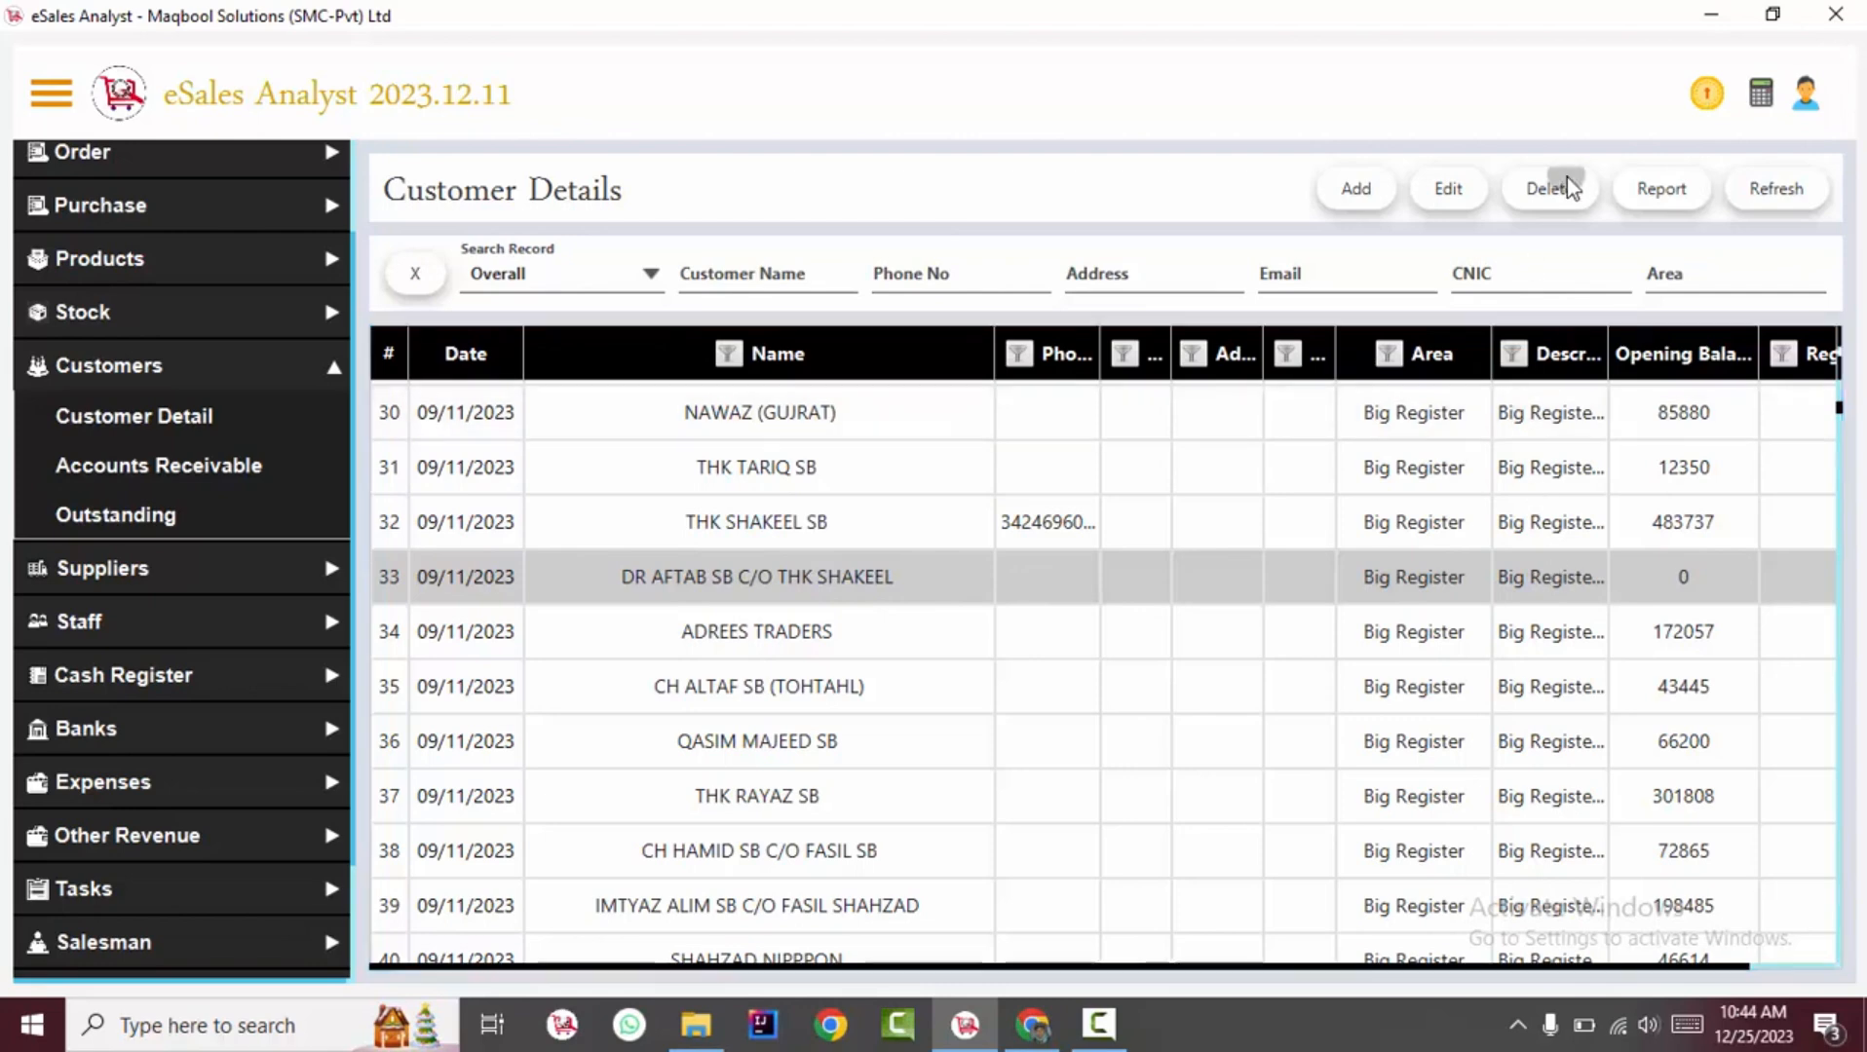
text(not required)
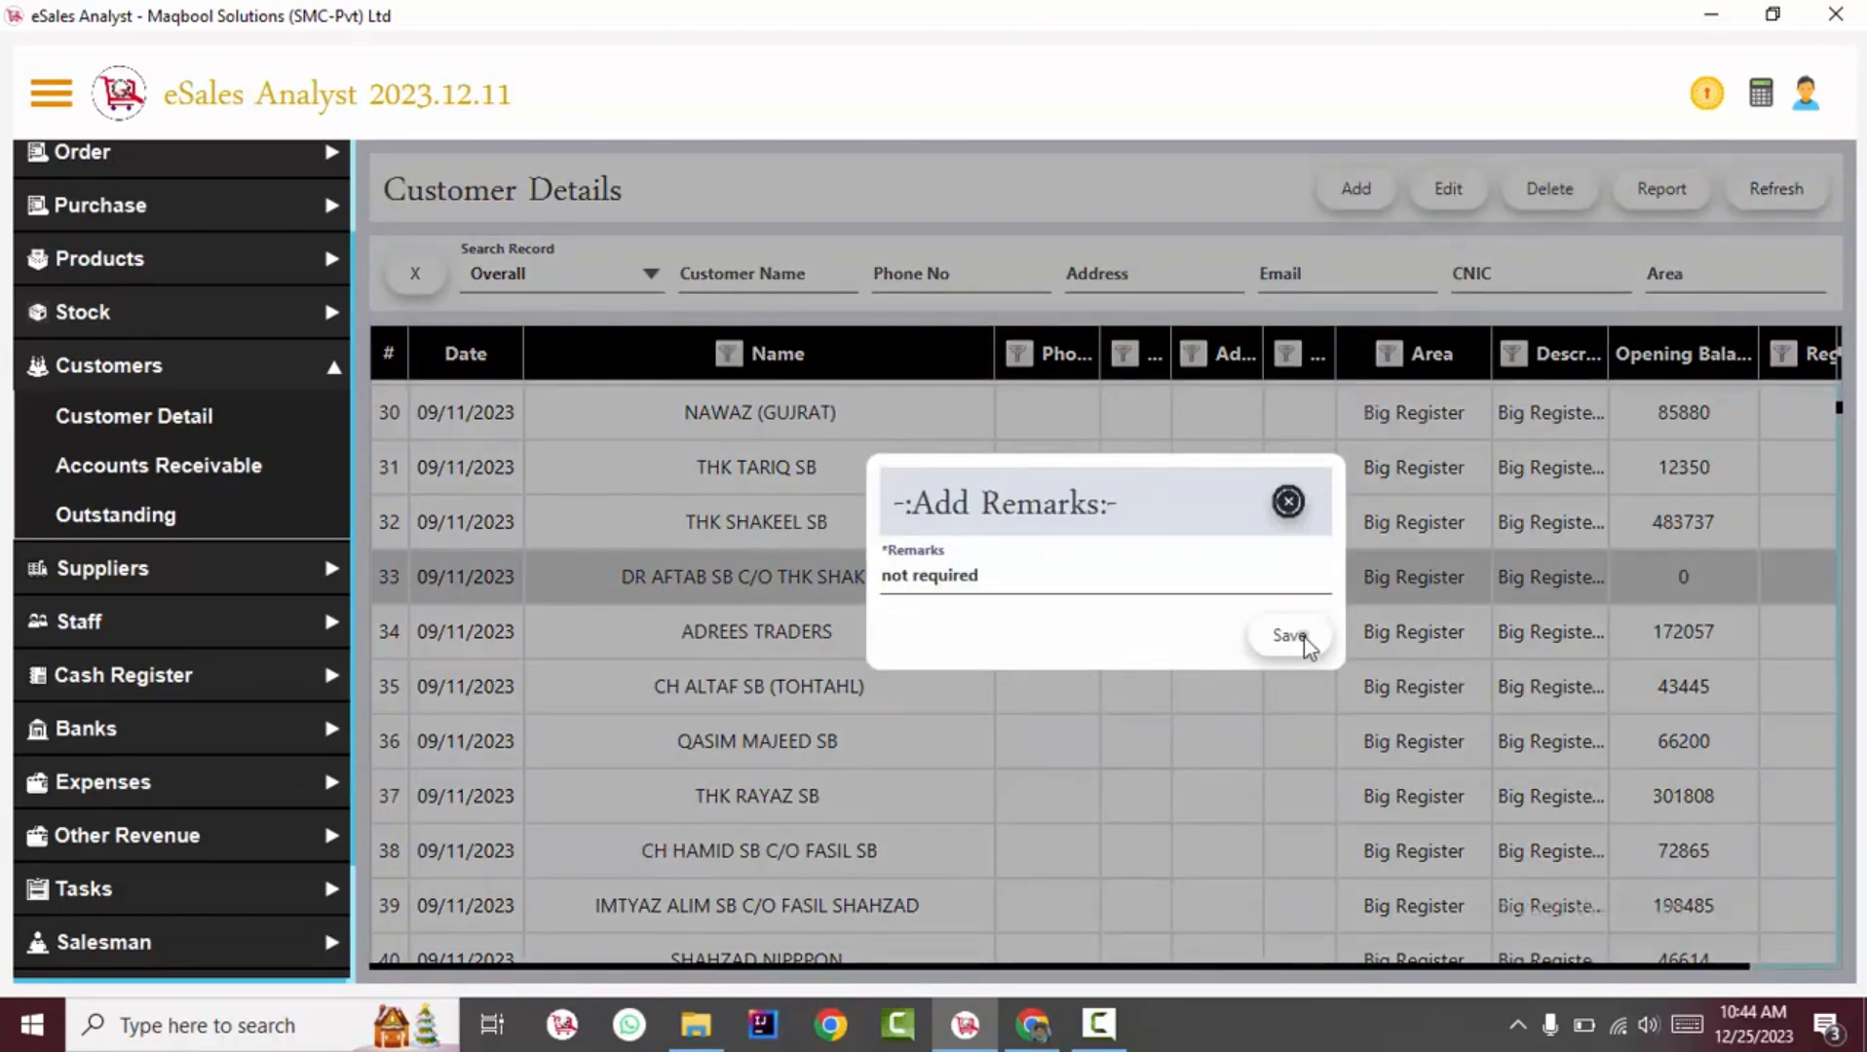
click(1301, 641)
List the Overall records in Supplier Detail and delete the supplier in row 15
click(1025, 465)
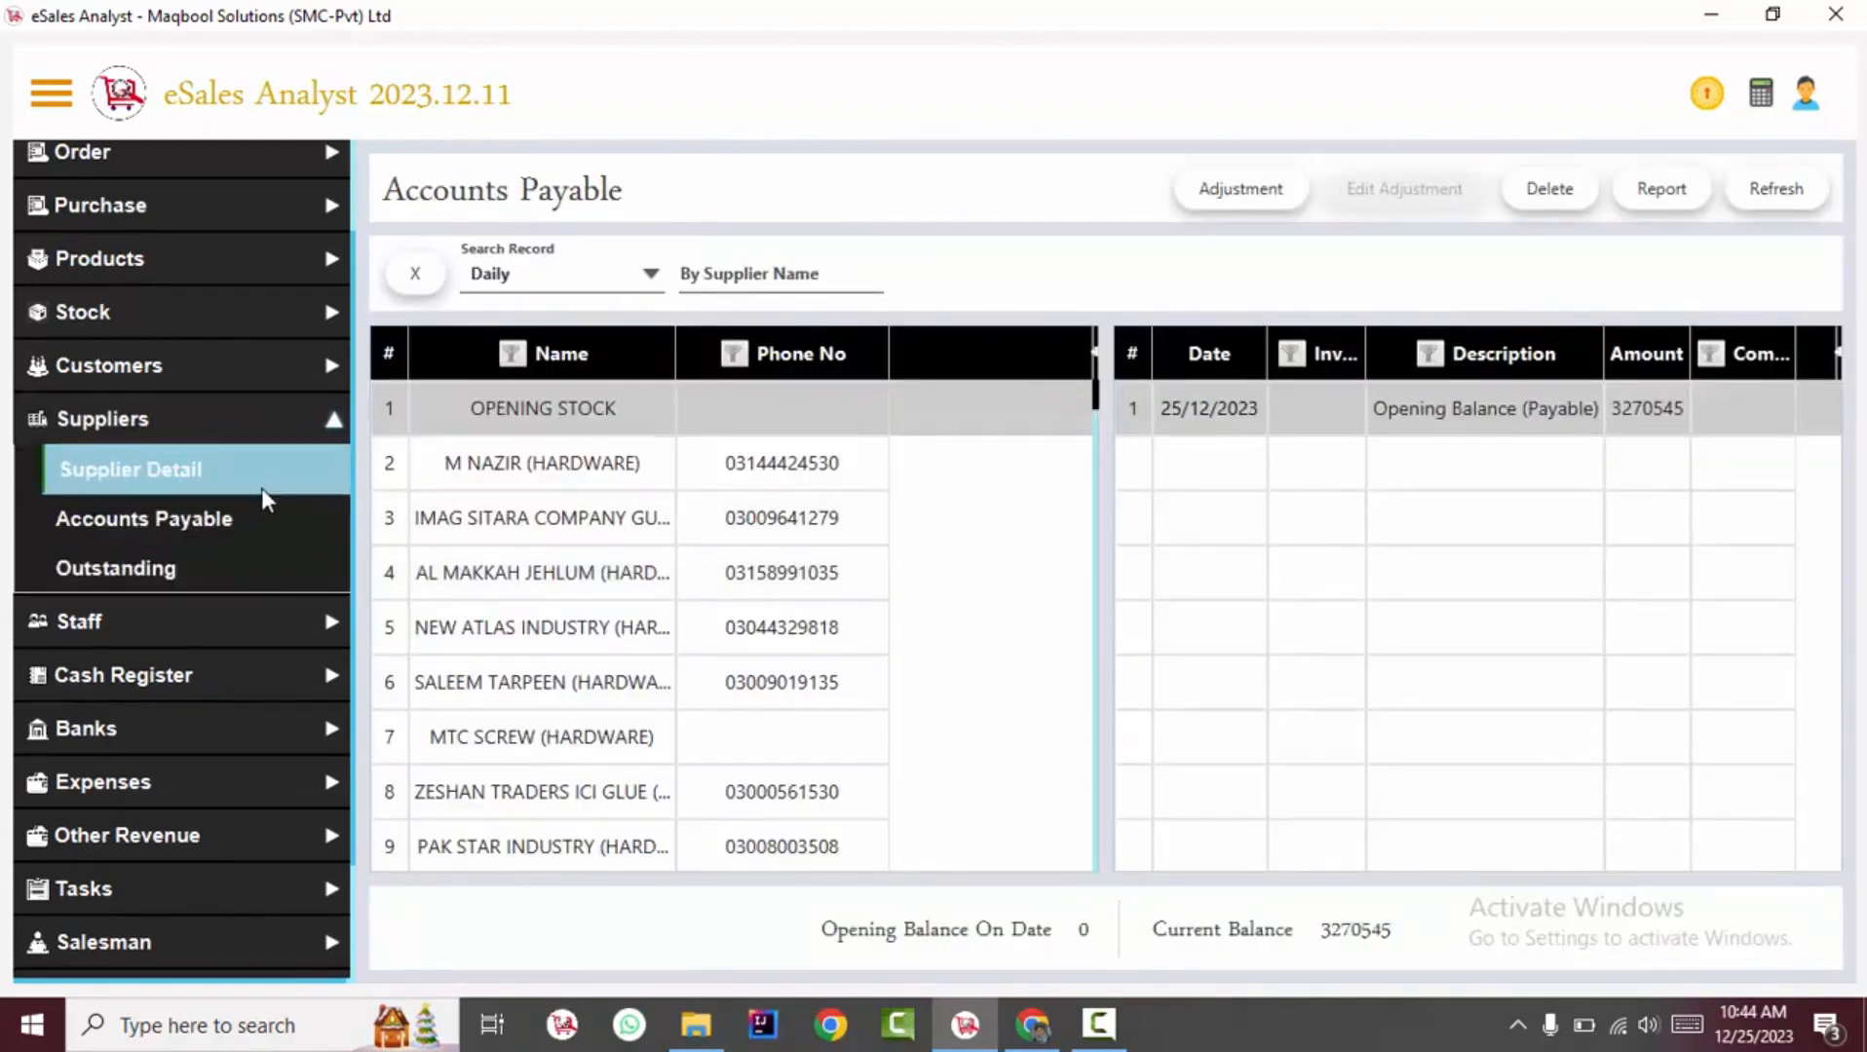
click(258, 477)
click(522, 275)
click(554, 541)
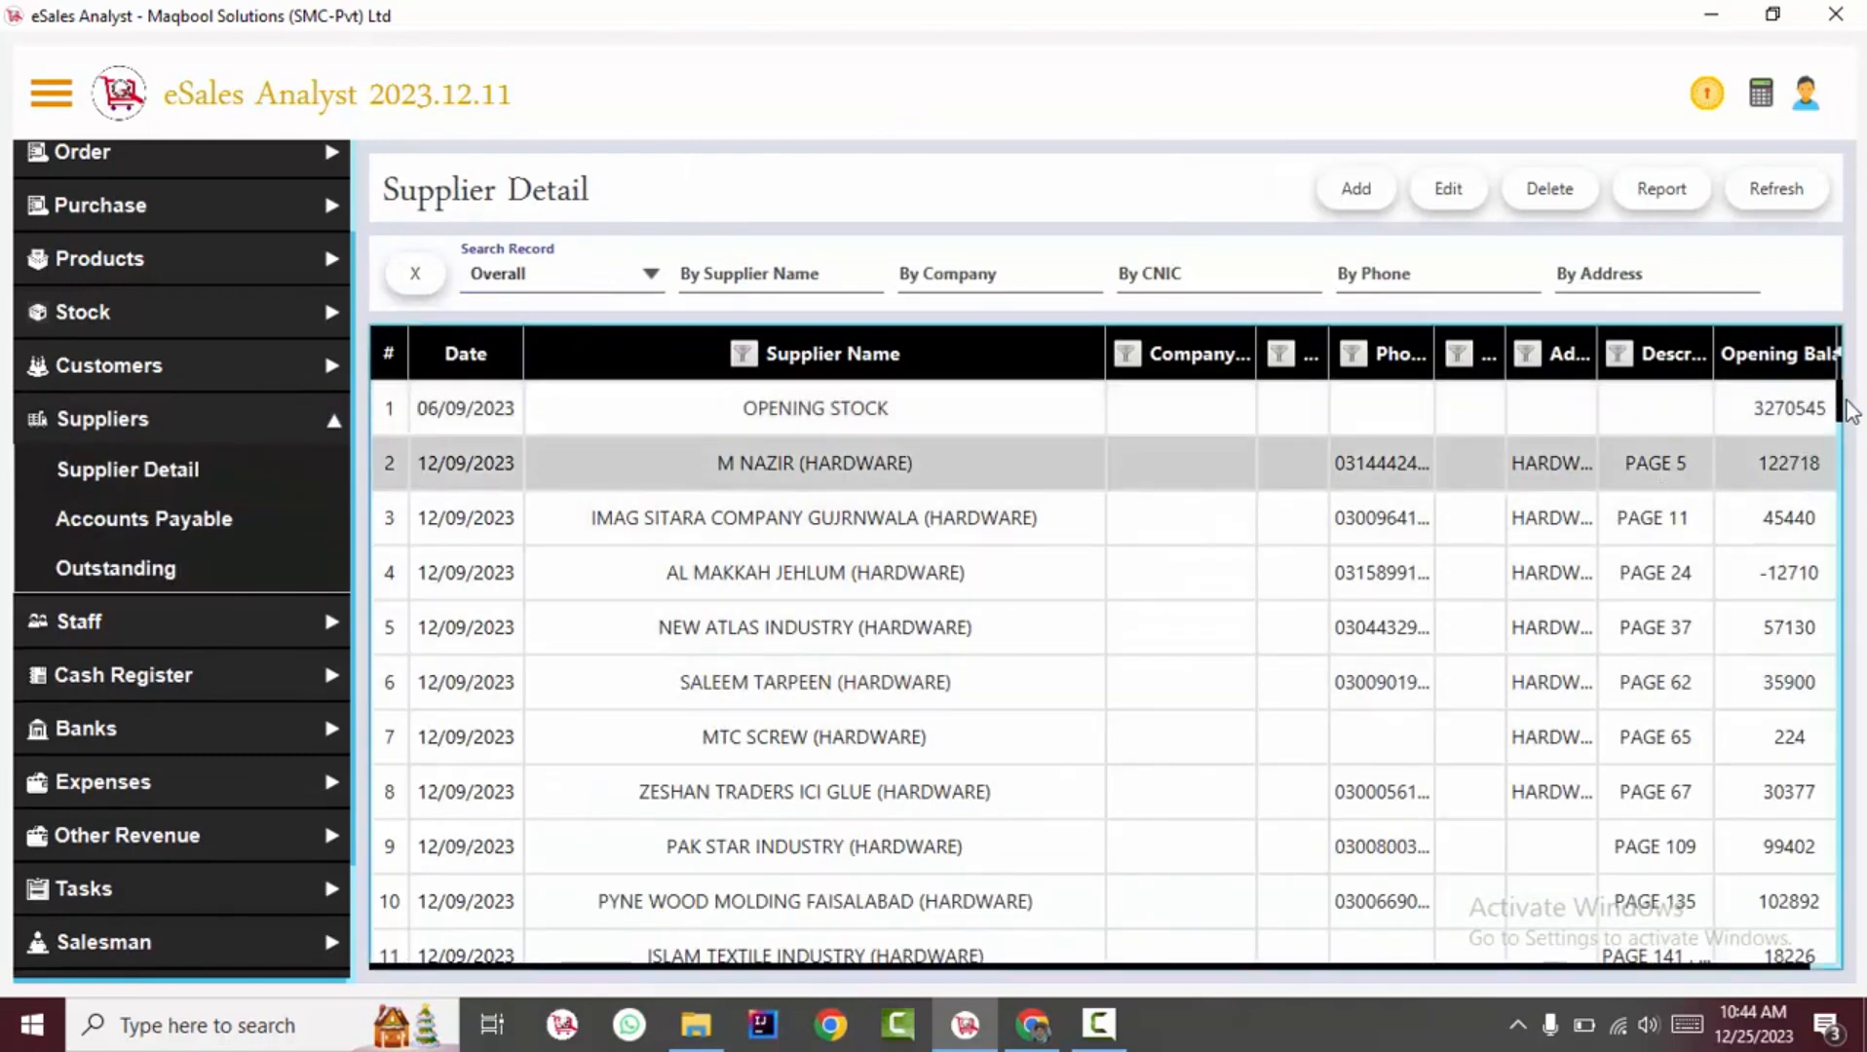
scroll(1450, 504, down, 3)
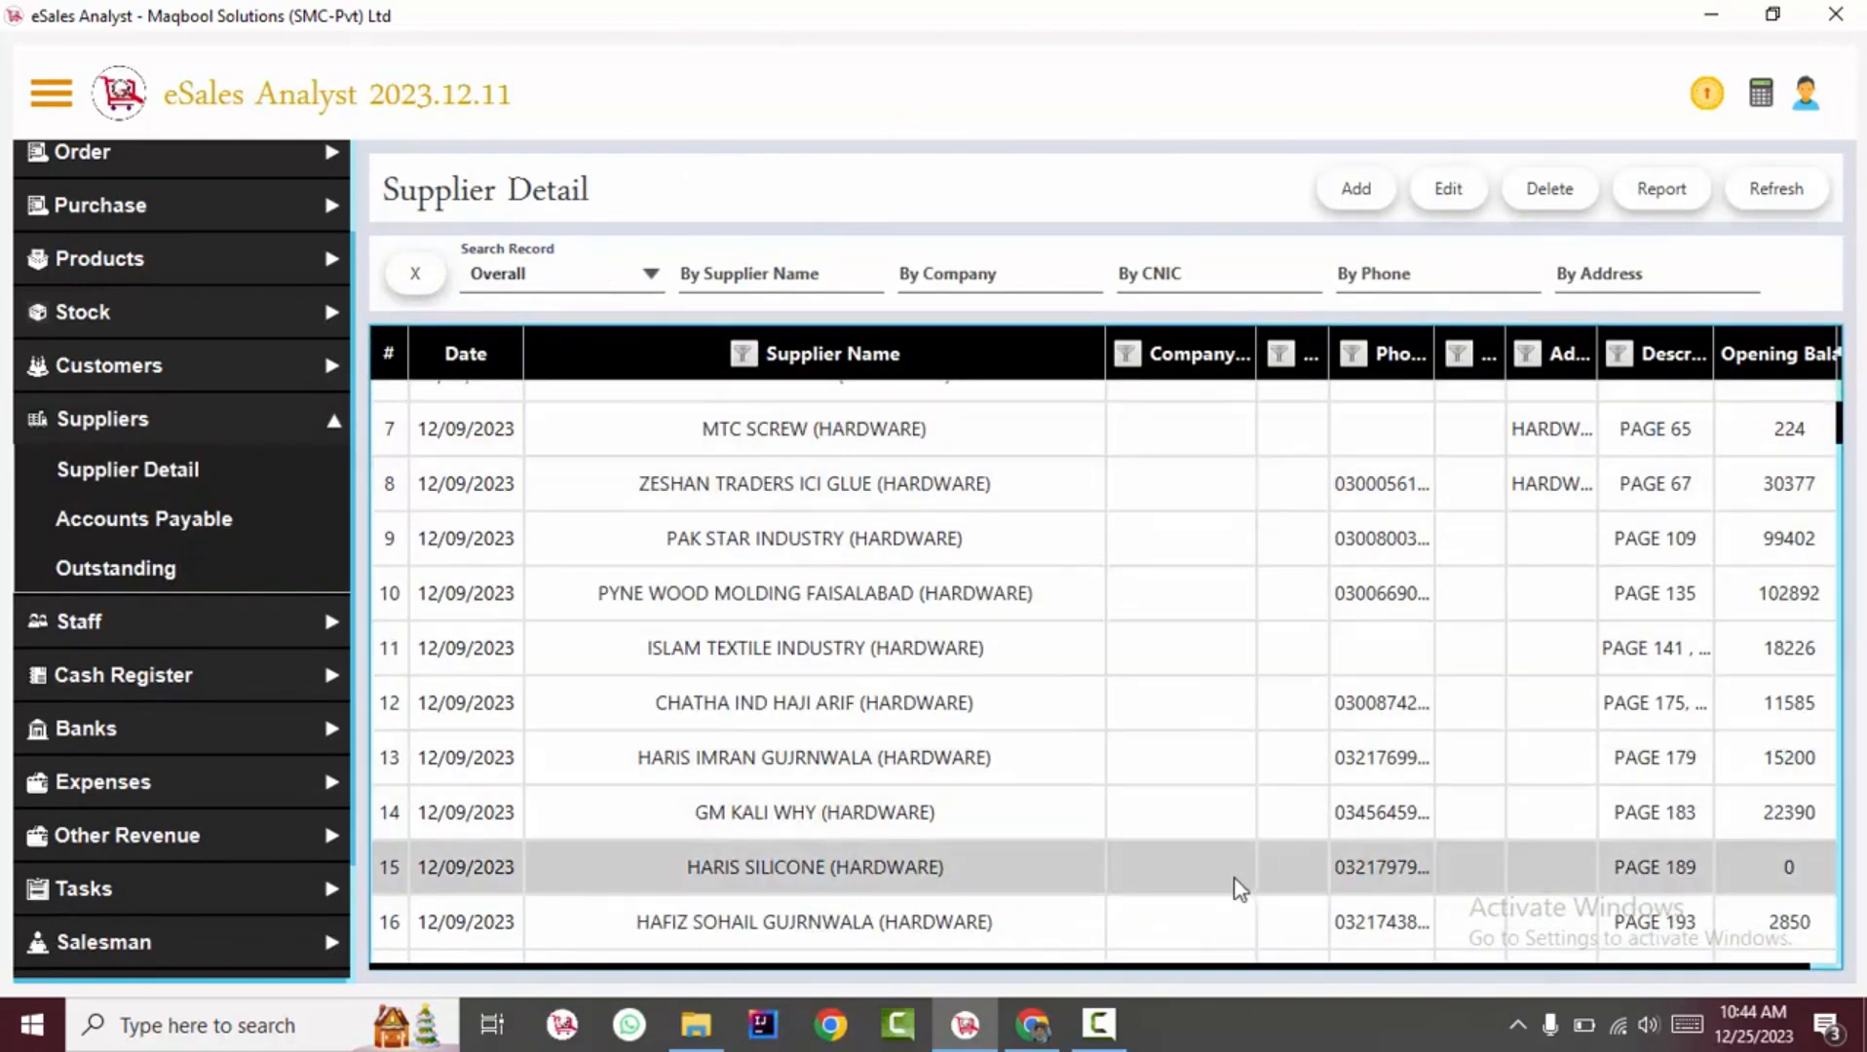
click(1547, 191)
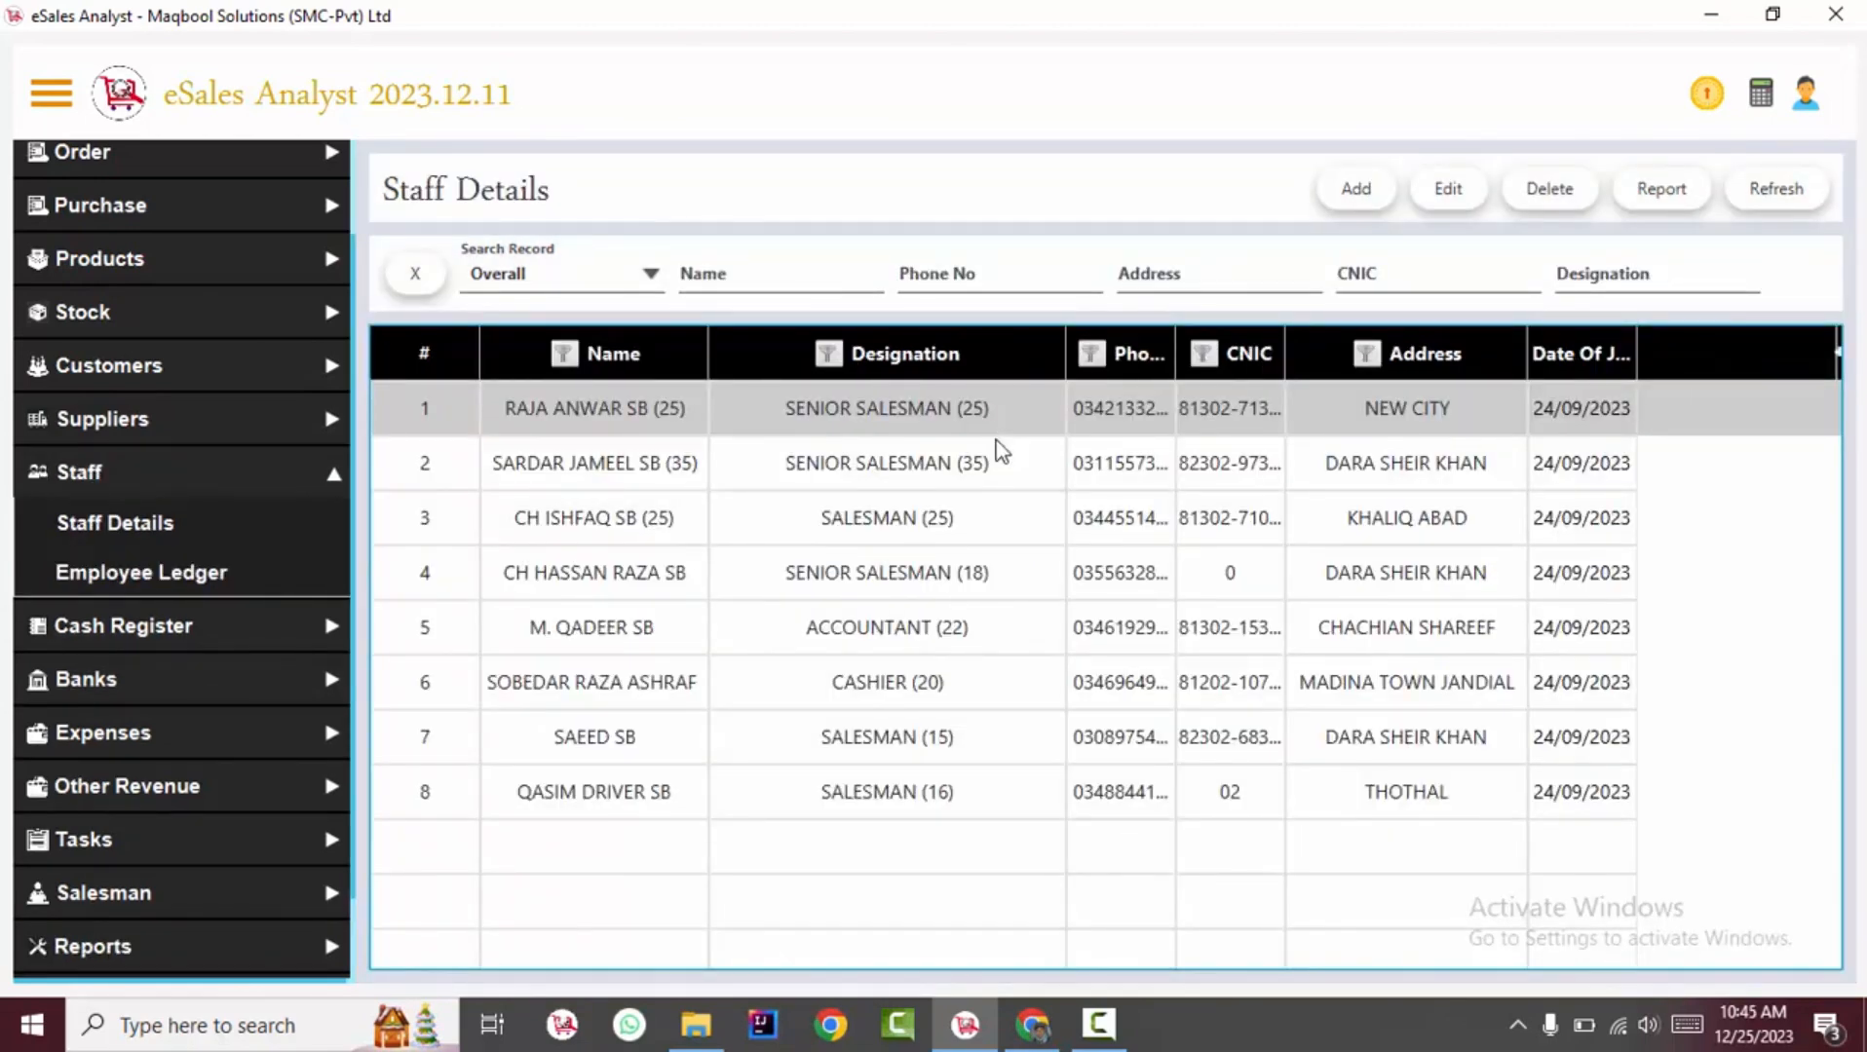
Edit the first employee in Staff Details, setting the opening balance to 40000, save the record and return to the dashboard
click(1039, 561)
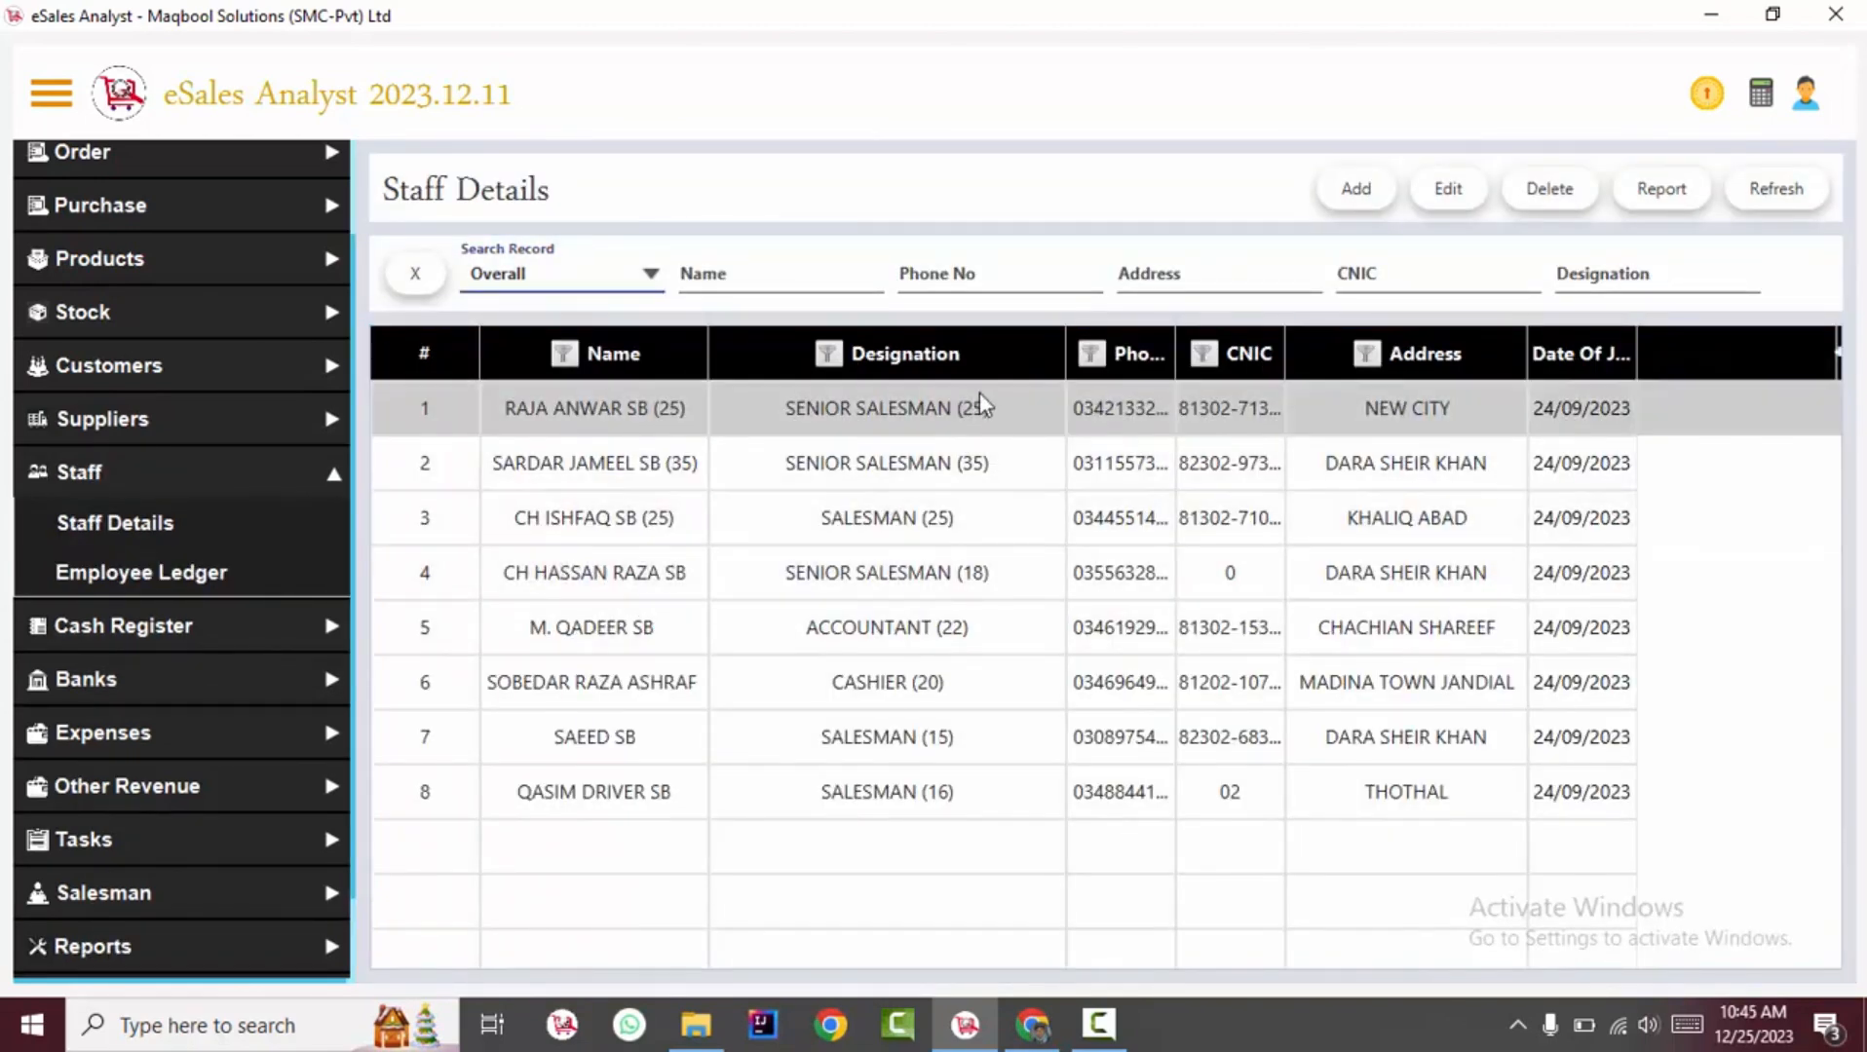
click(988, 413)
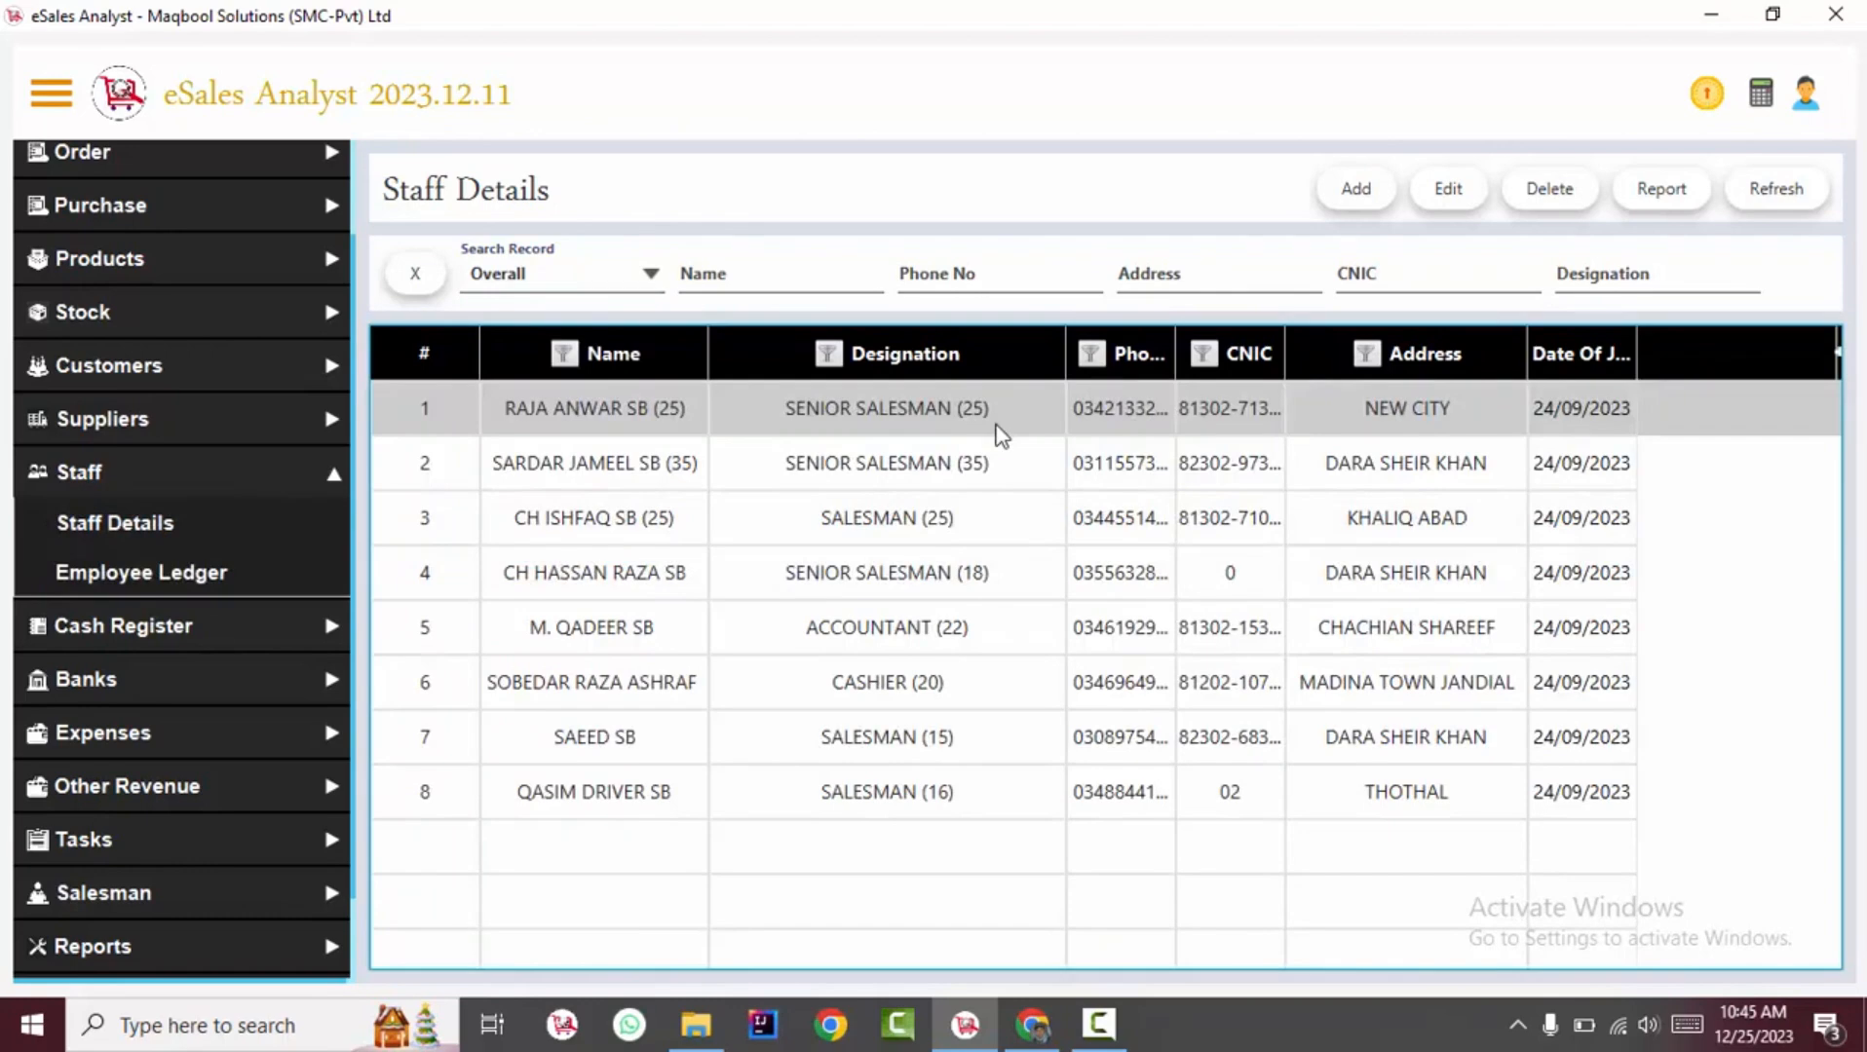
double_click(1257, 429)
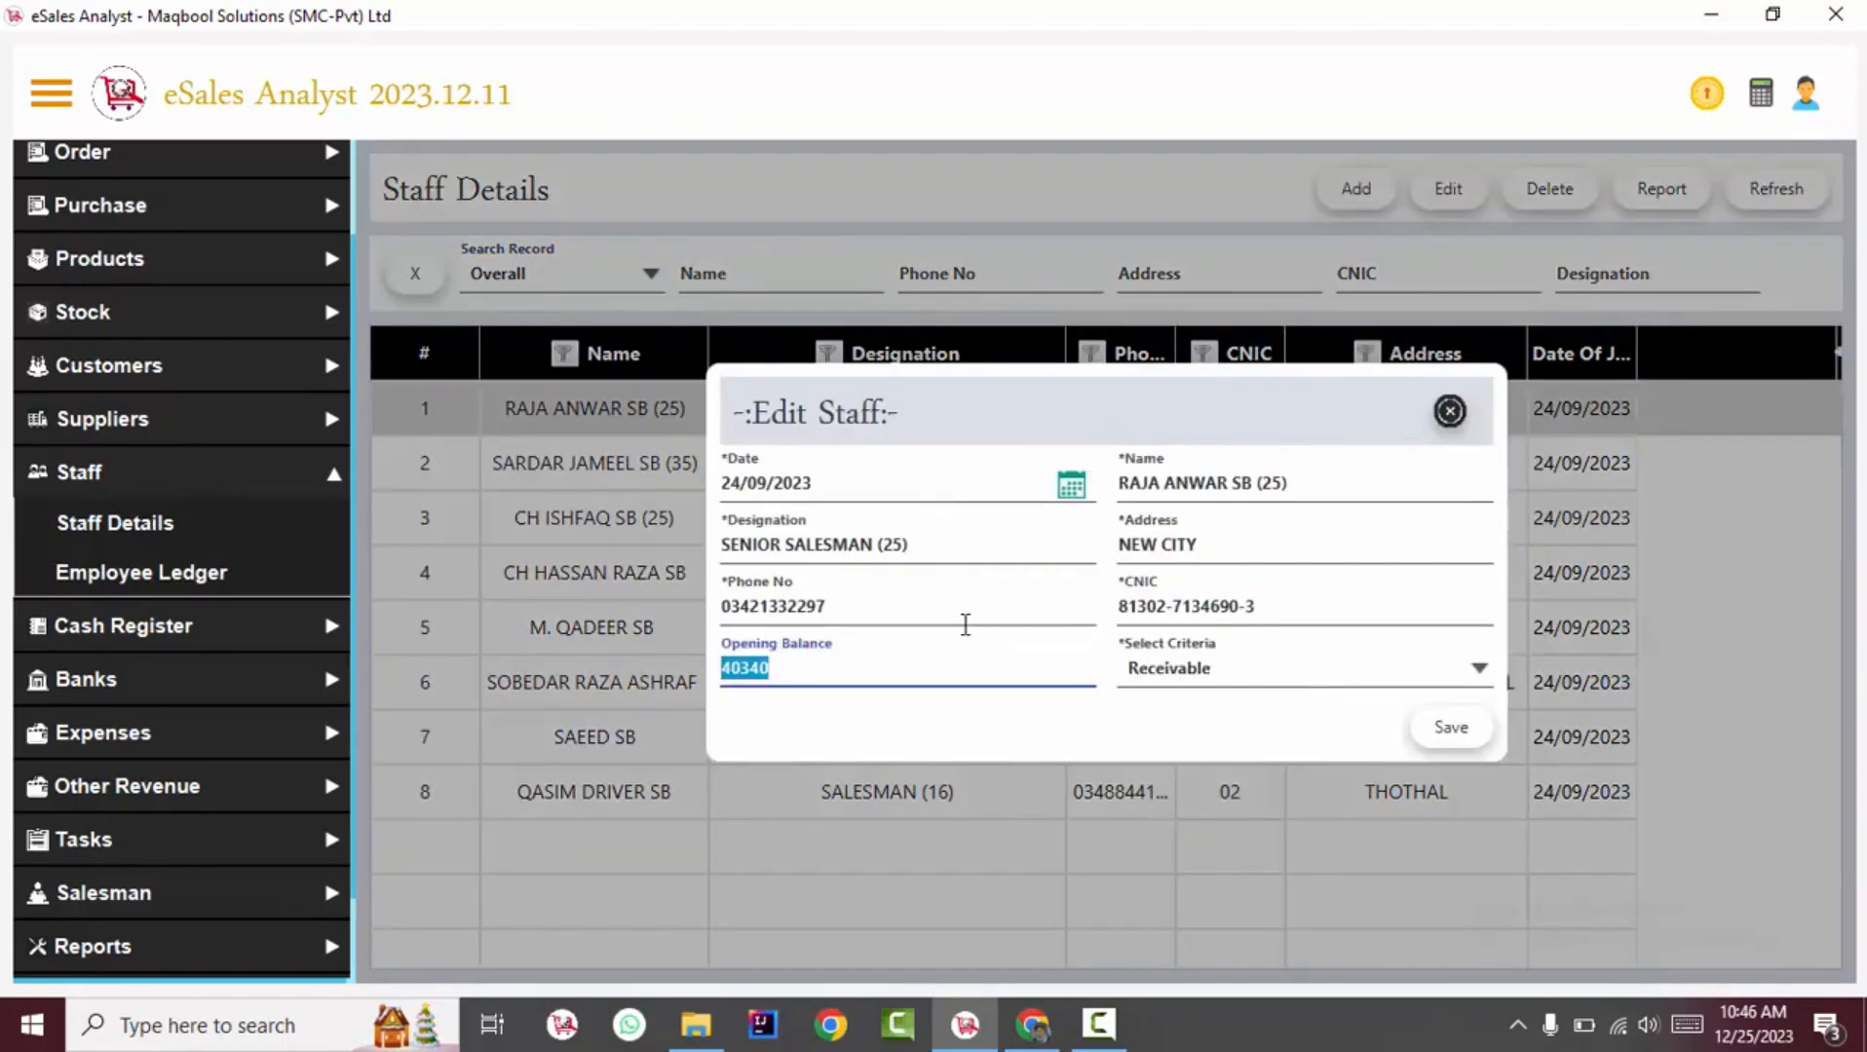
drag(925, 665, 630, 682)
text(40)
click(1457, 733)
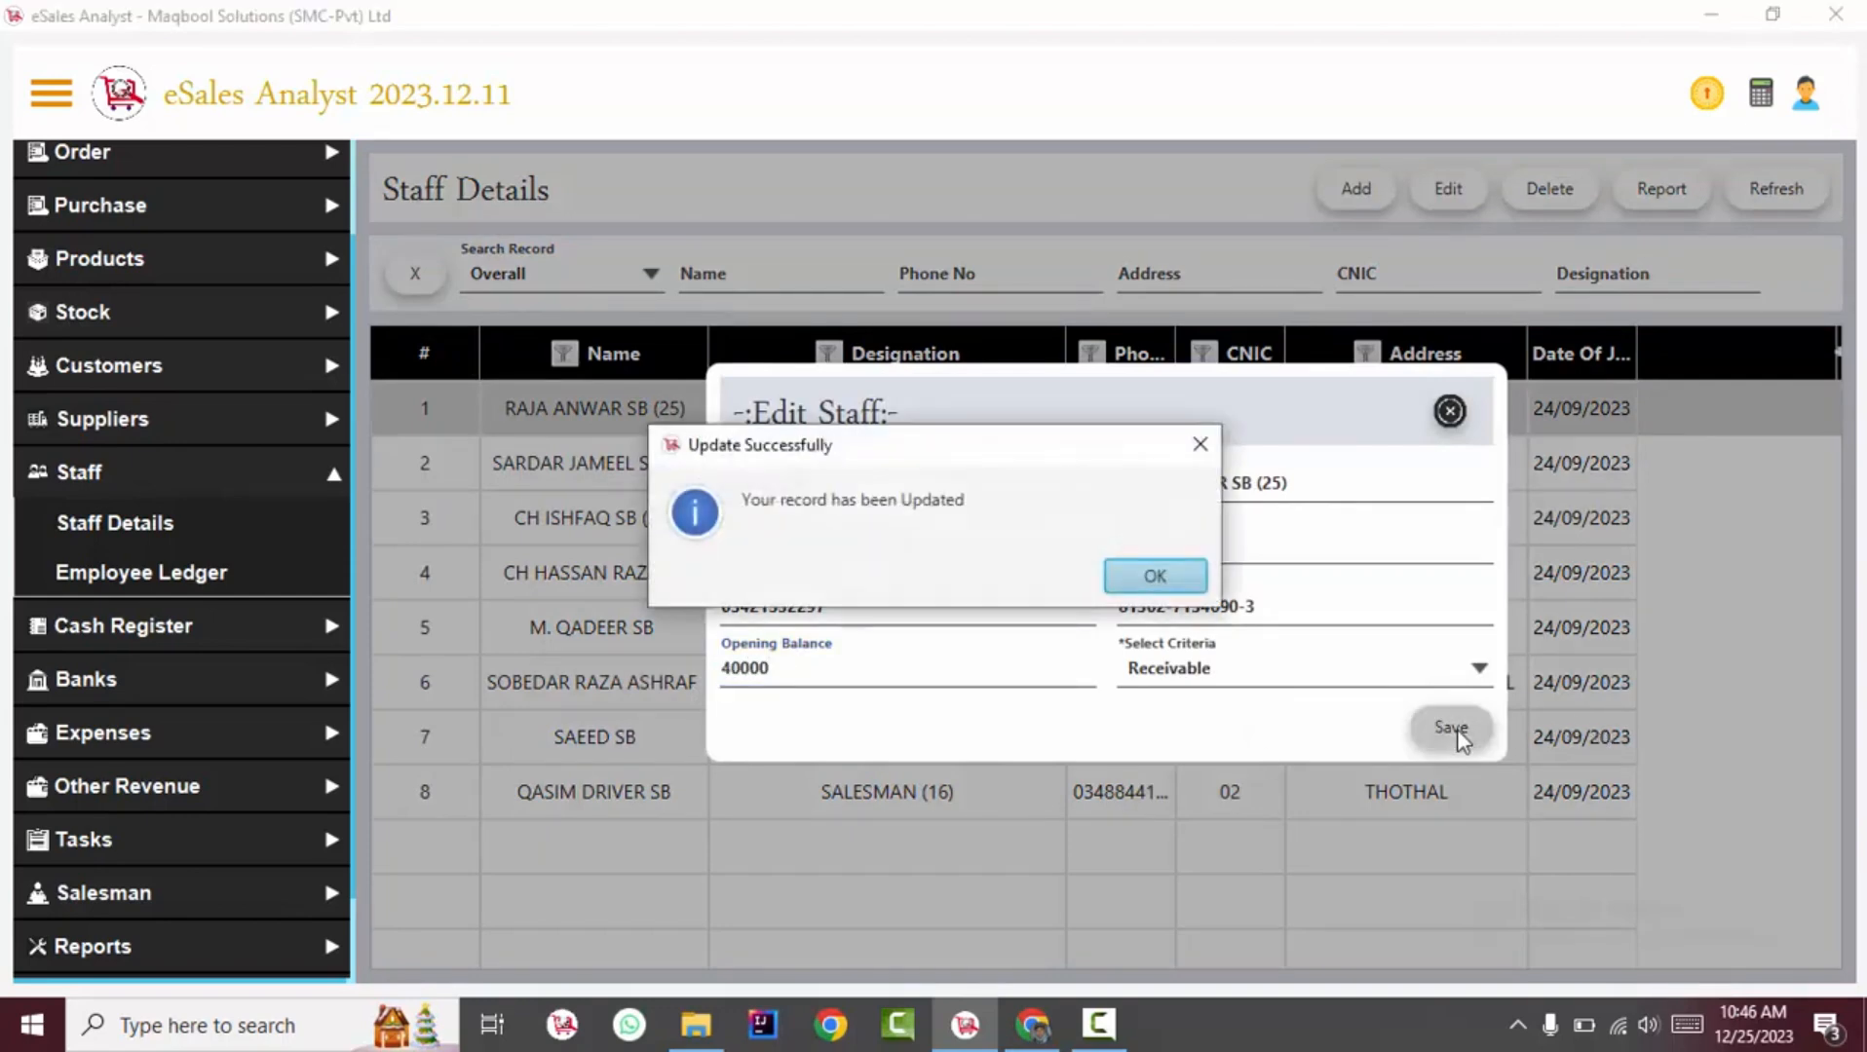
key(Return)
key(Escape)
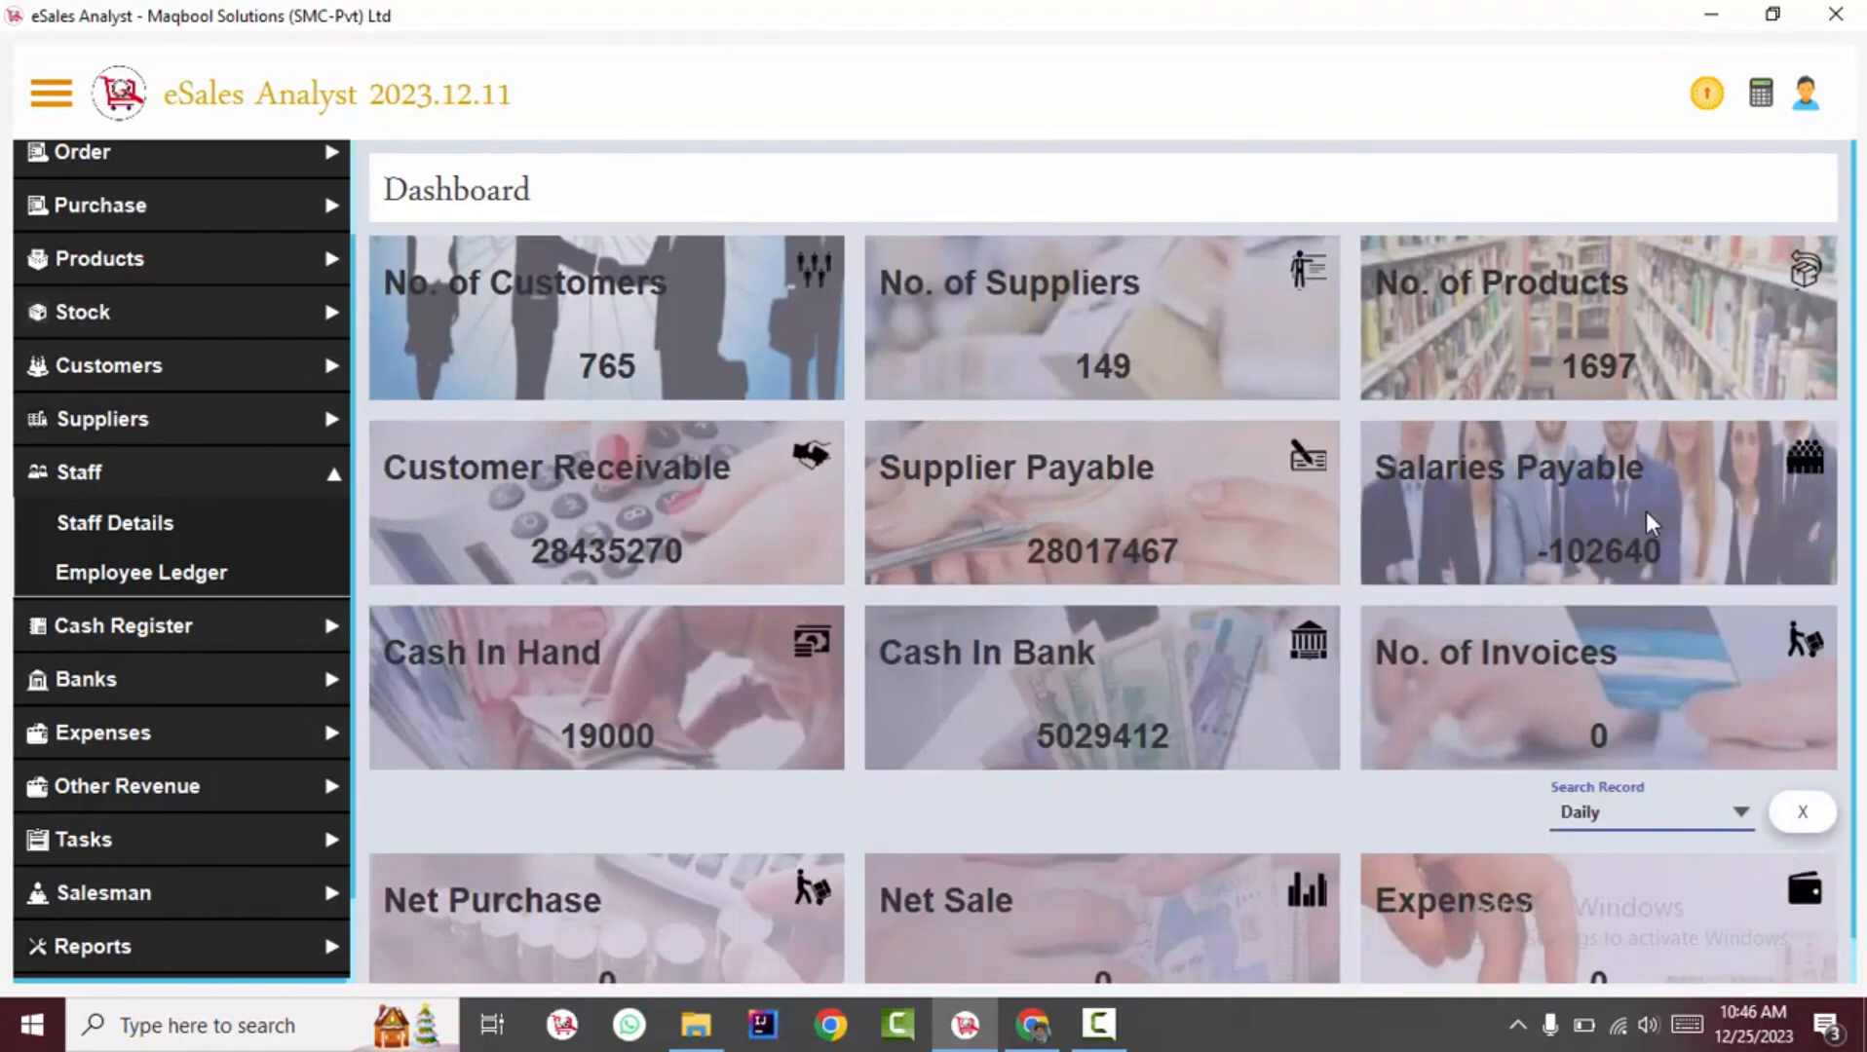
View the Cash Details behind the dashboard's Cash In Hand figure, and list the Overall records in Bank Details
click(672, 741)
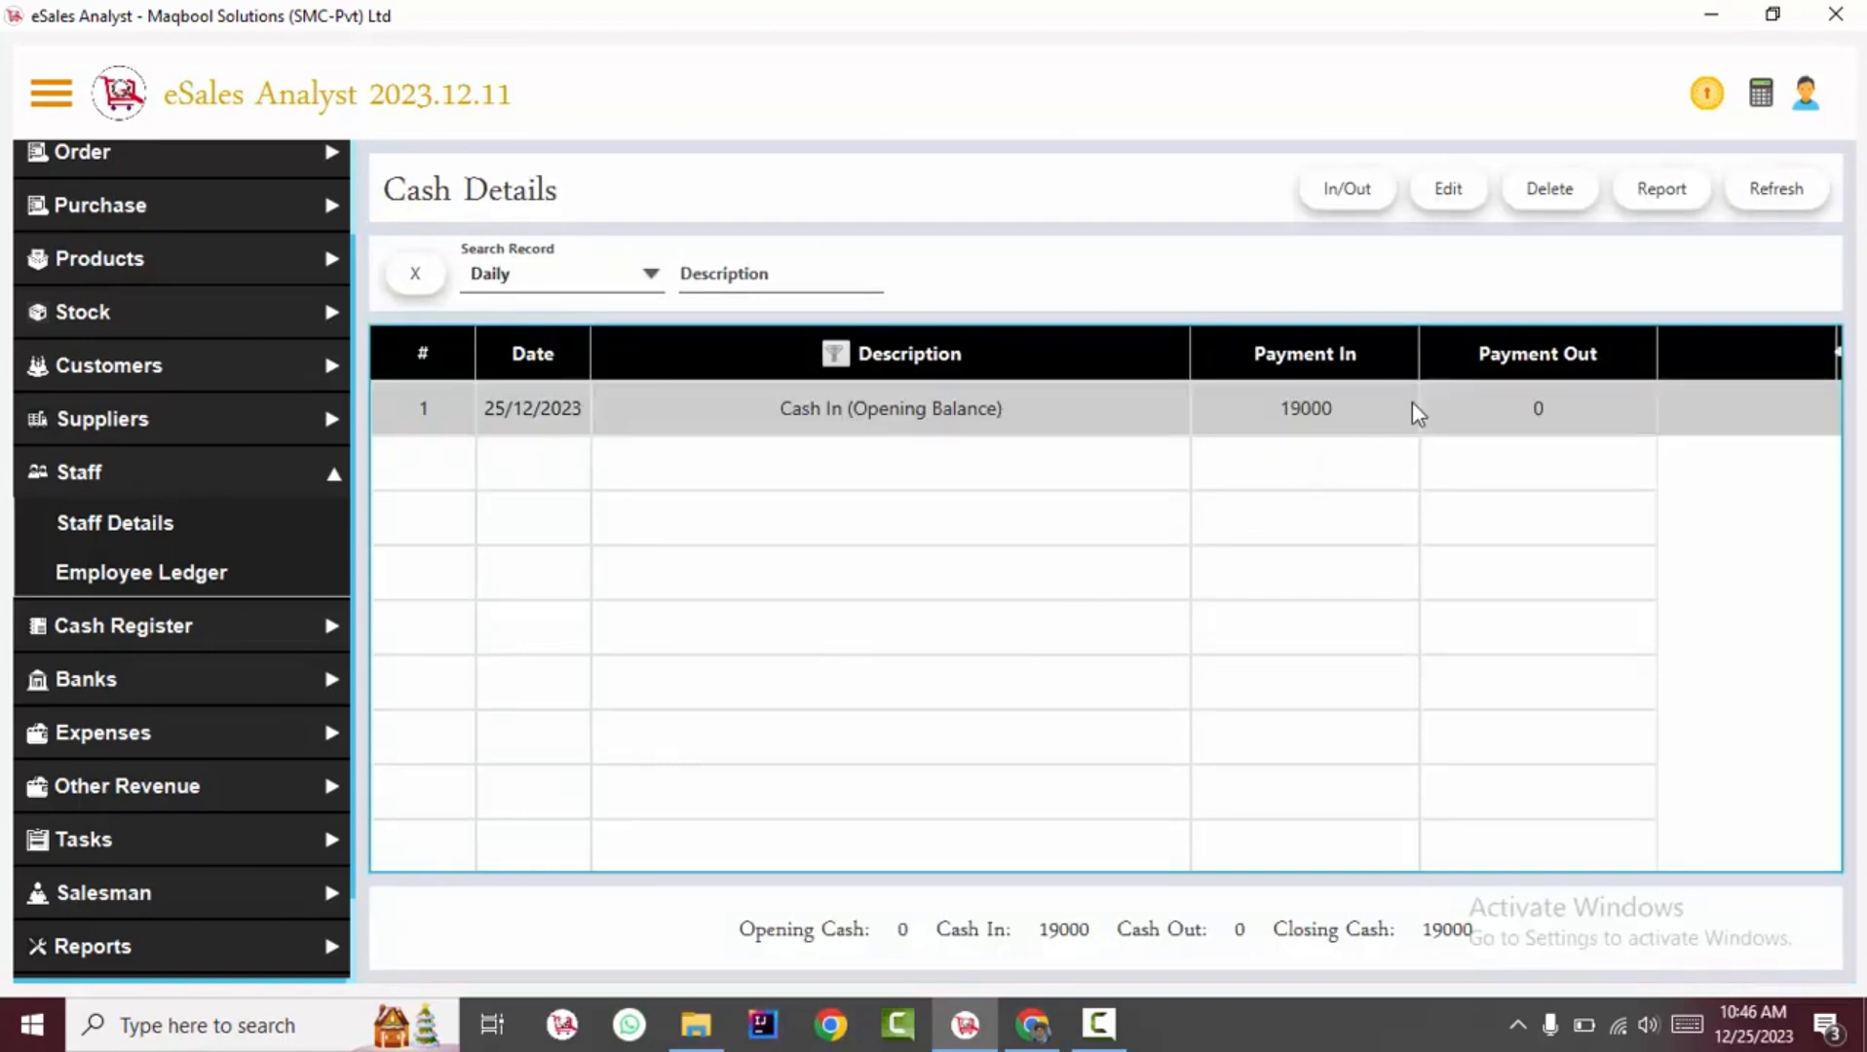
key(Escape)
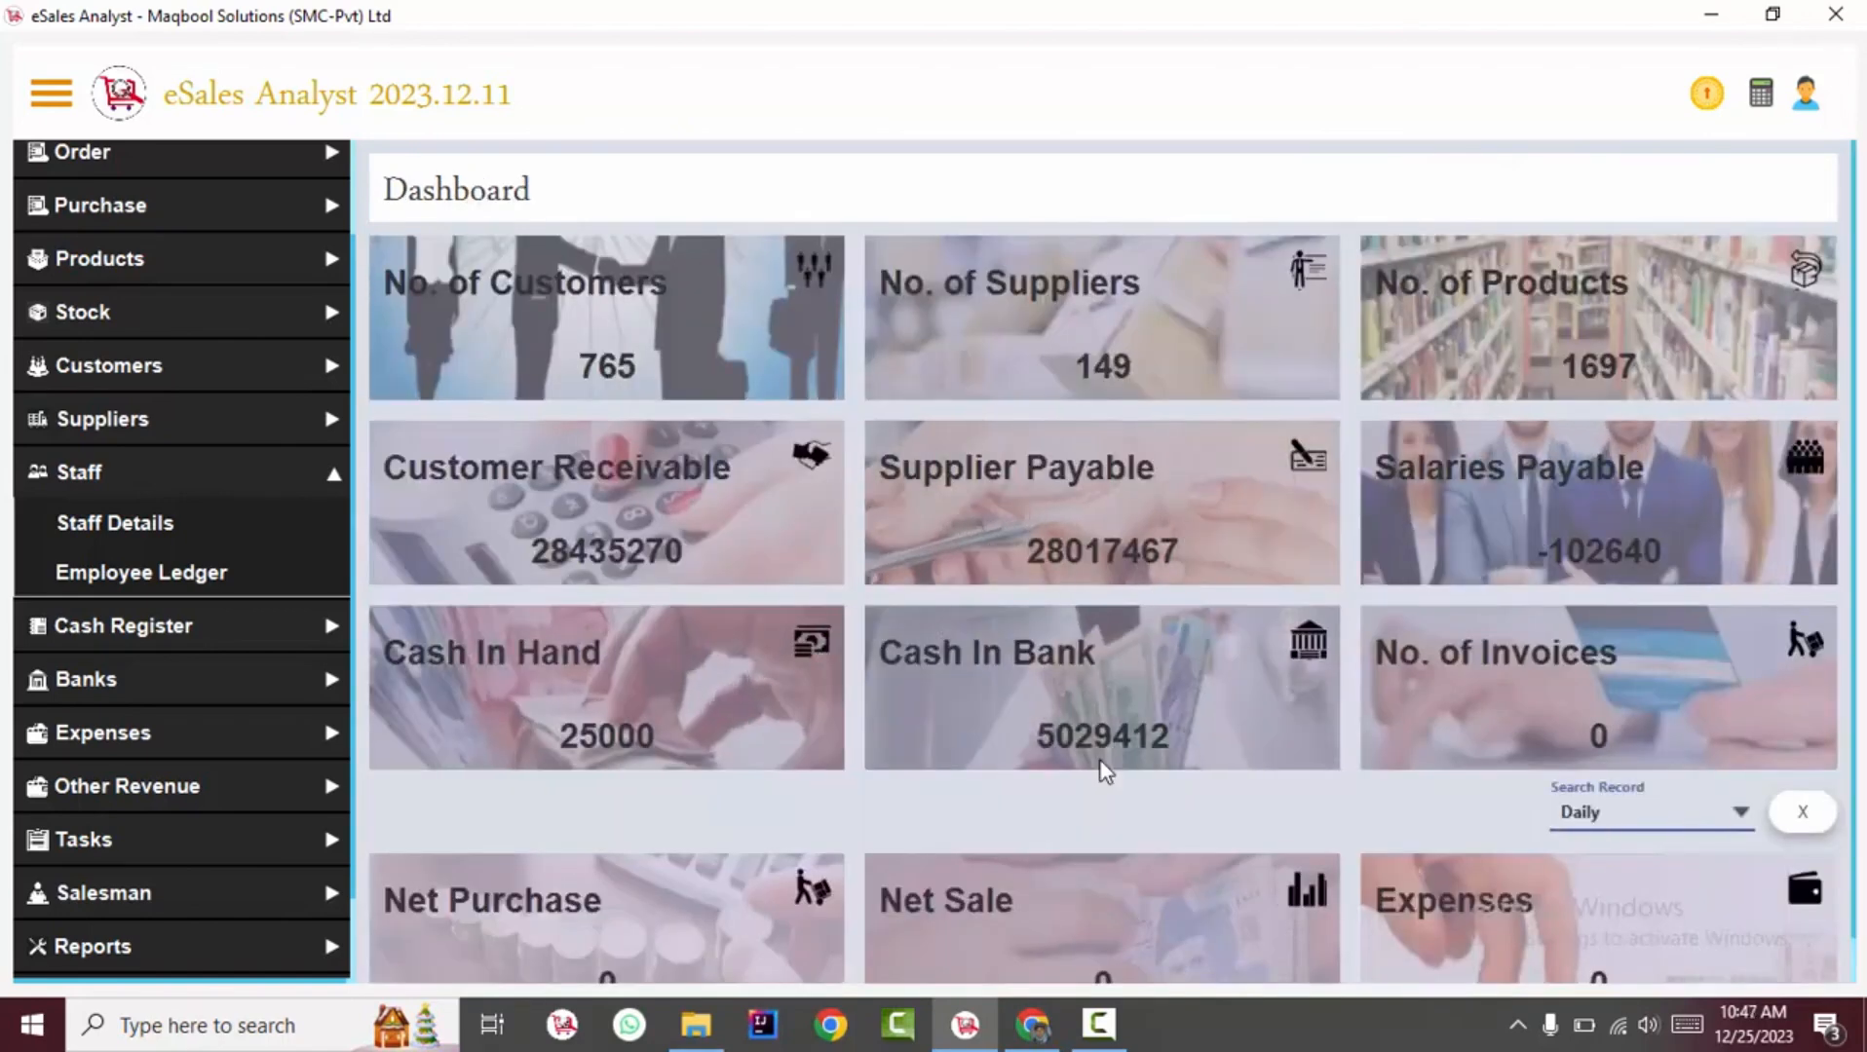
click(261, 677)
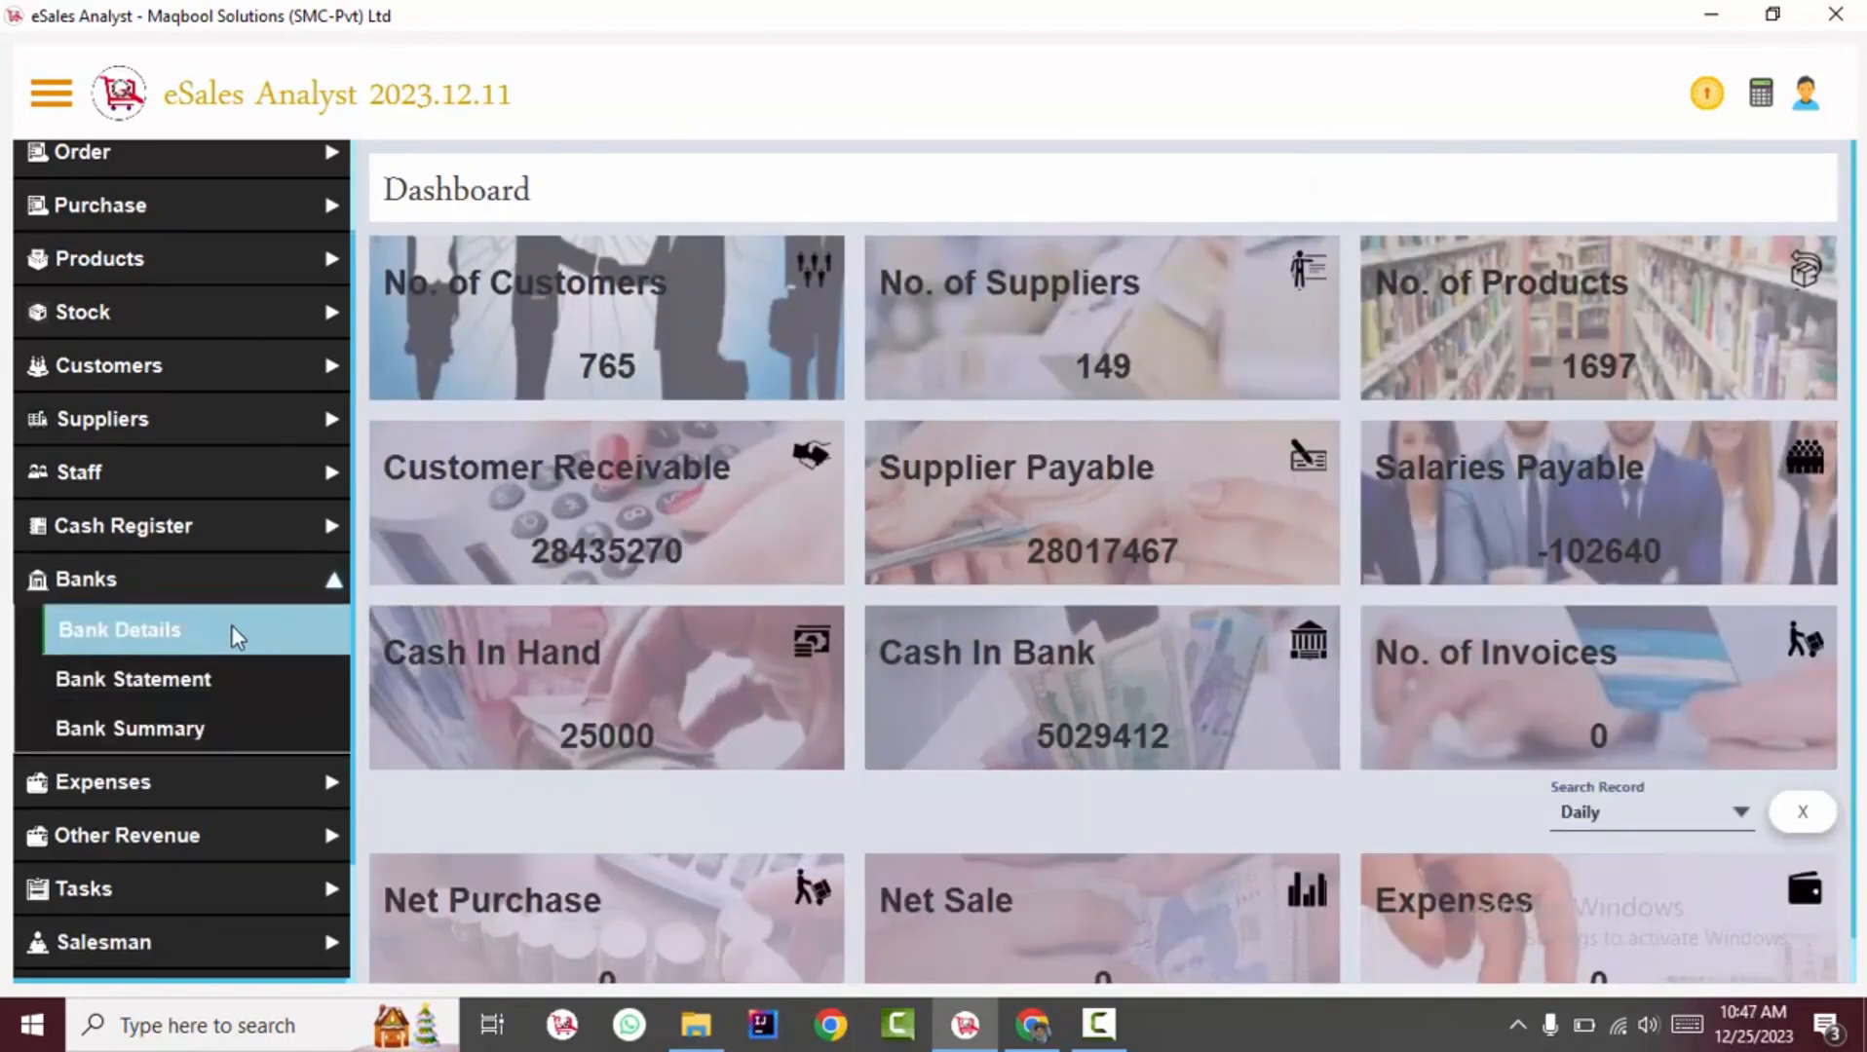
click(230, 634)
click(648, 275)
click(504, 542)
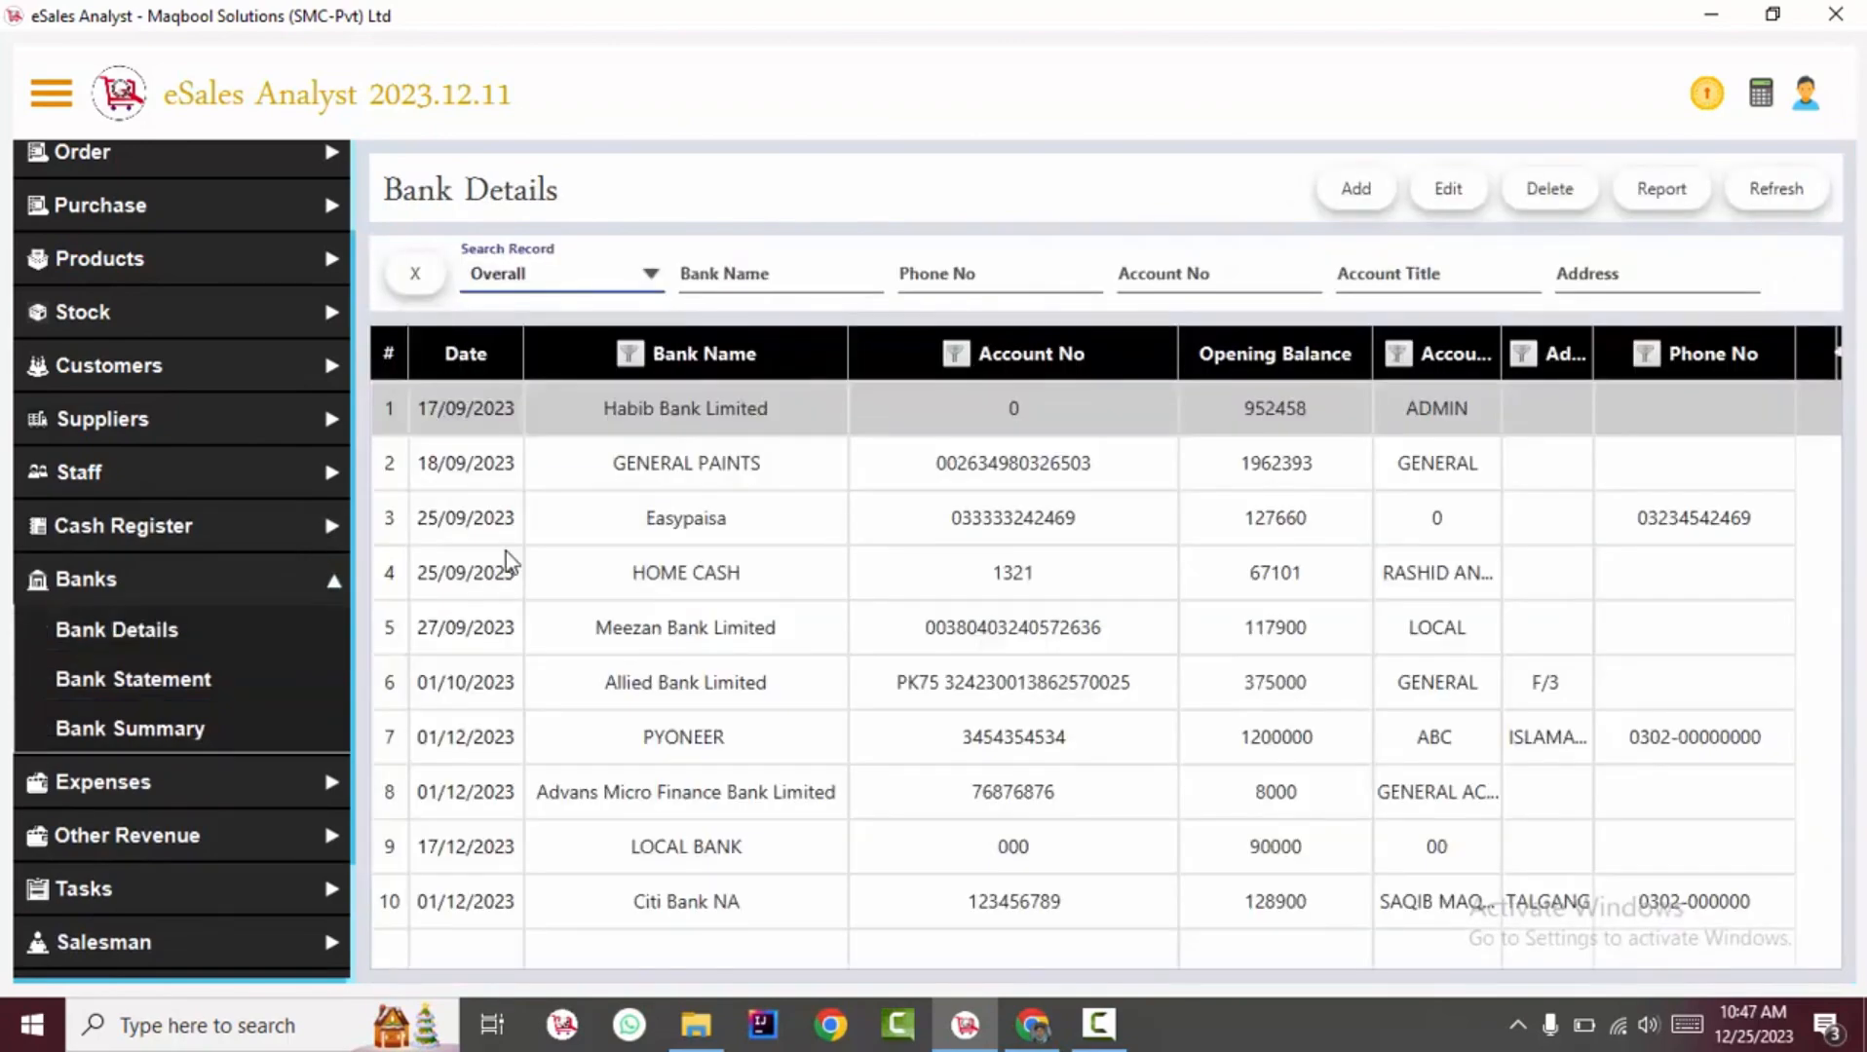
click(258, 375)
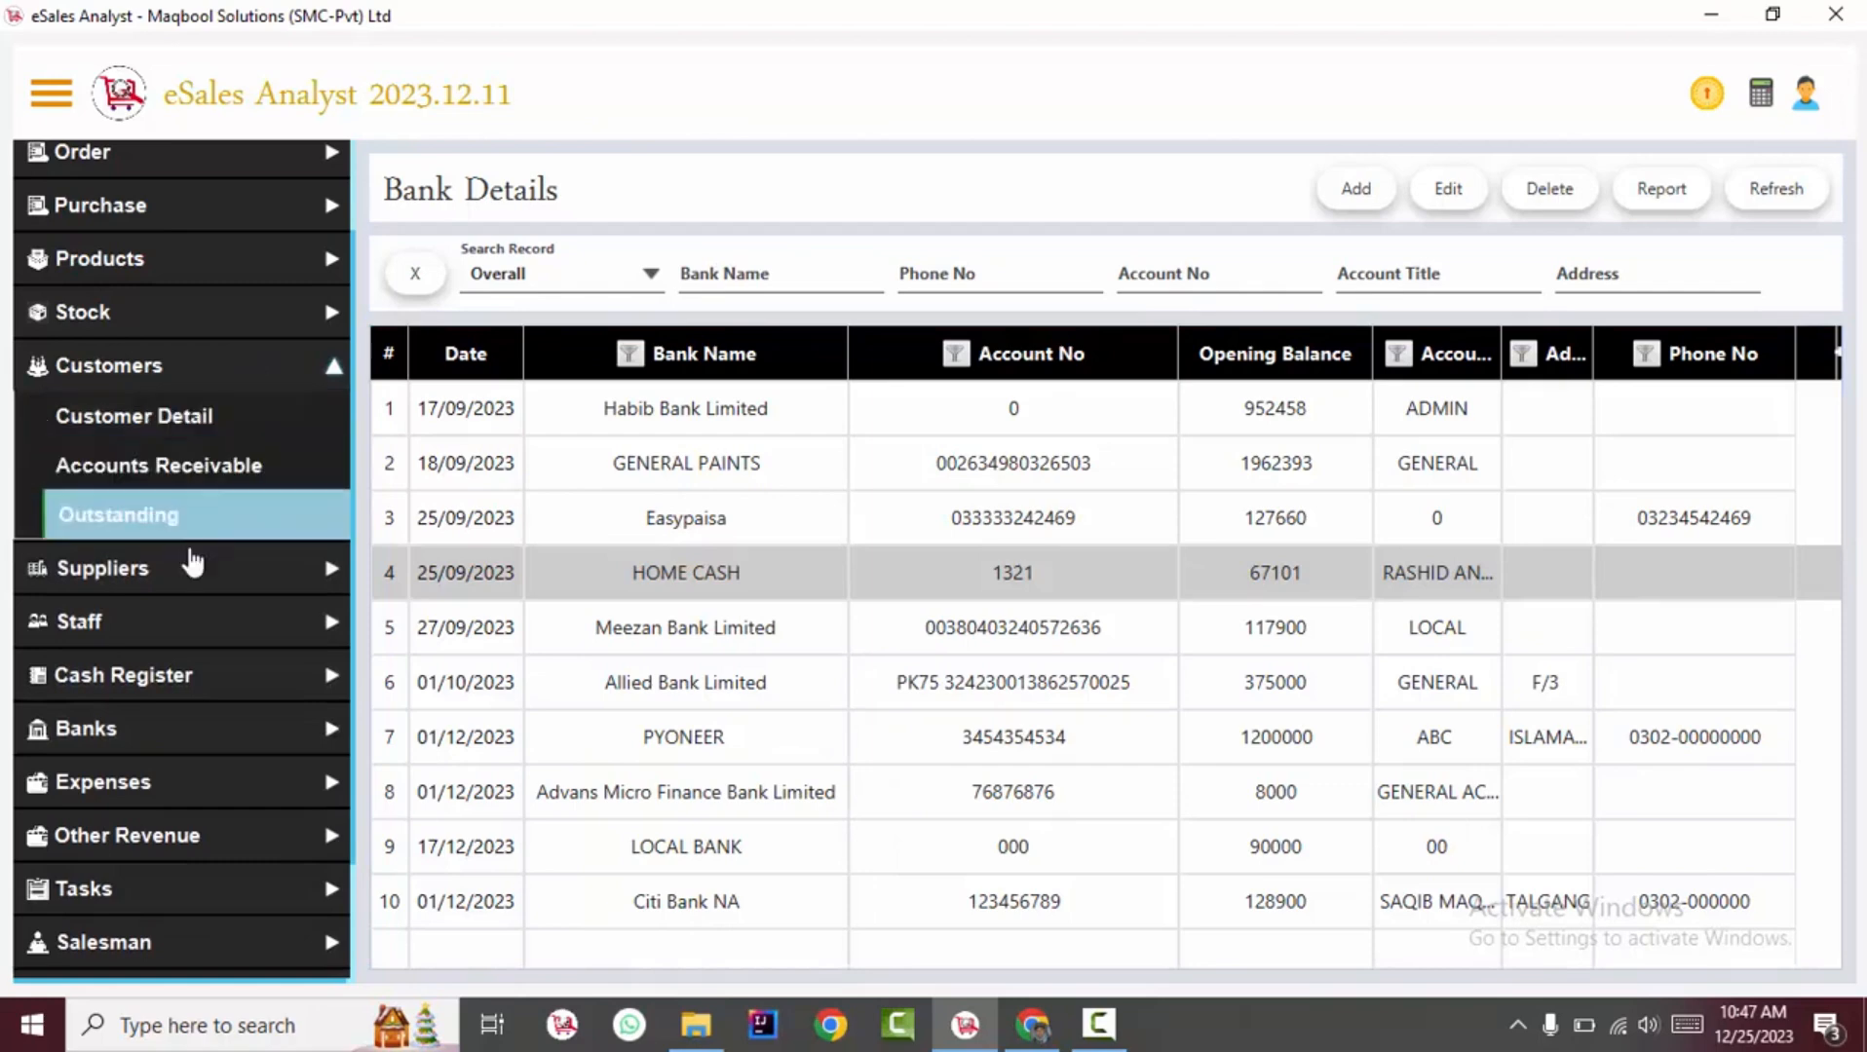
click(190, 619)
click(250, 421)
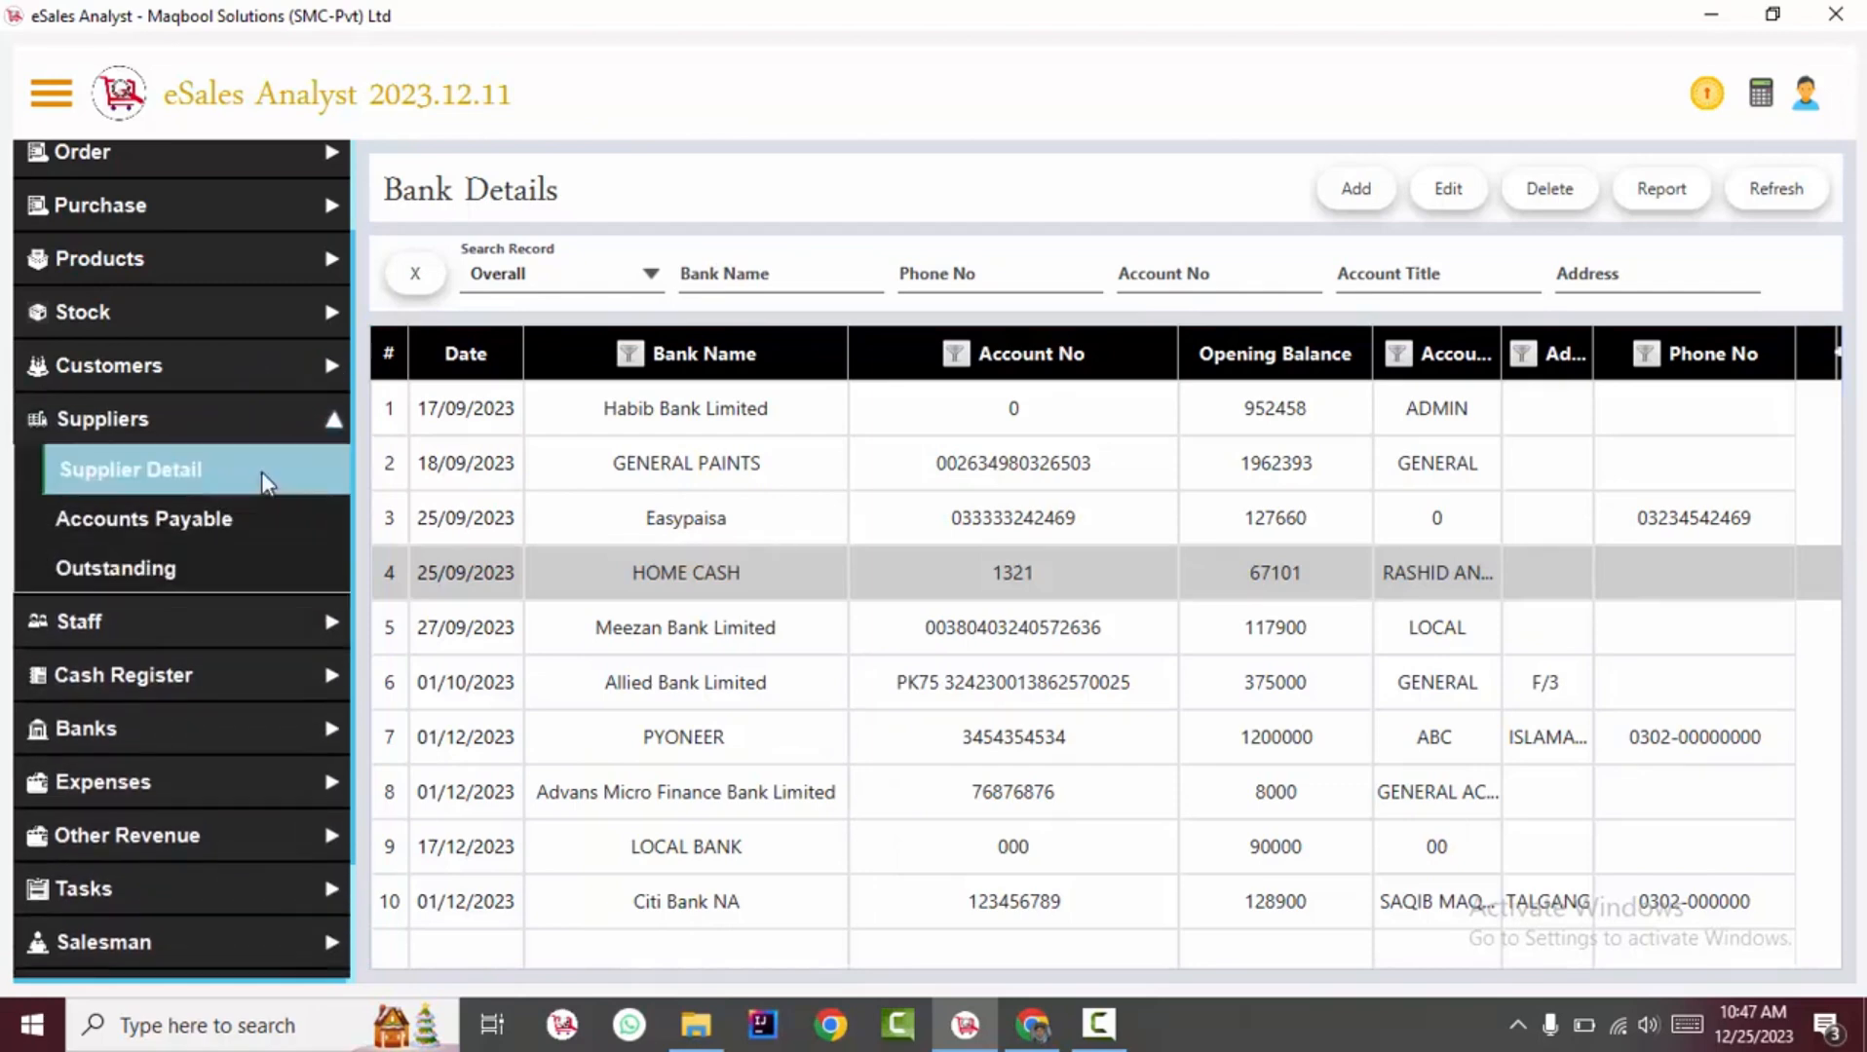
click(256, 421)
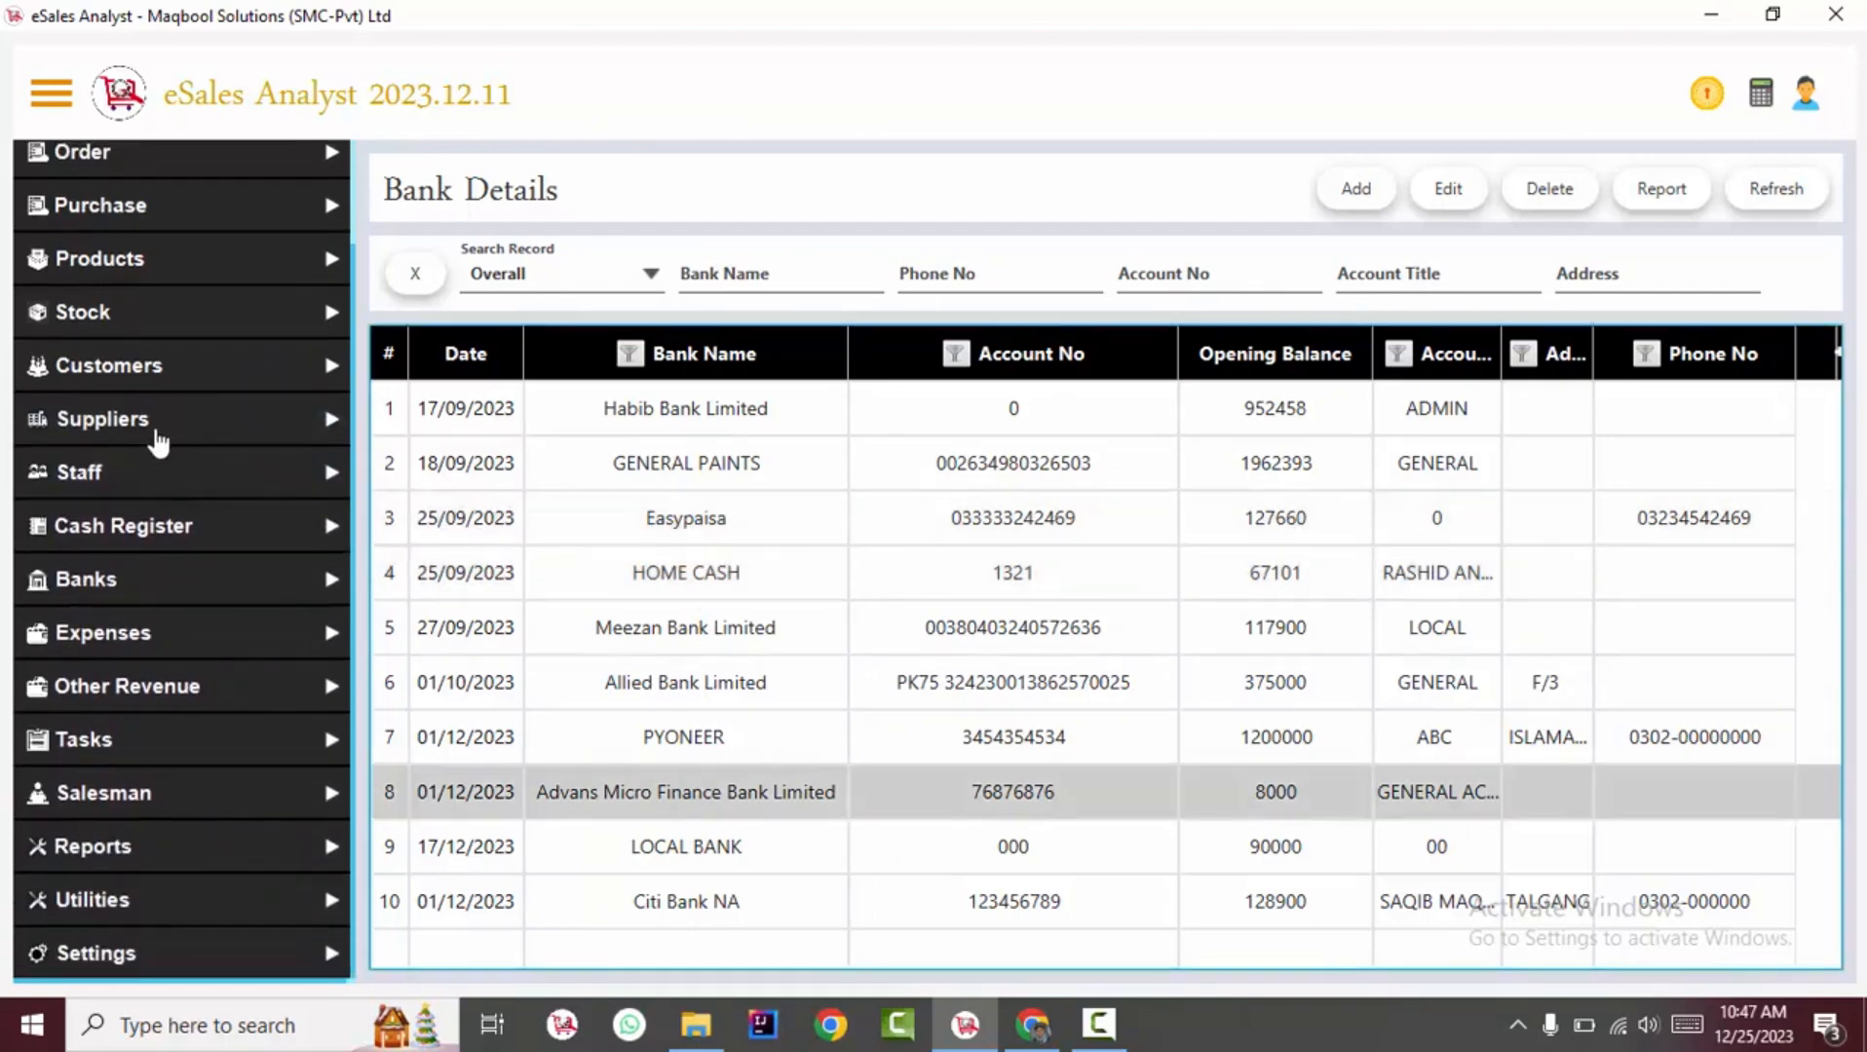
Open the customers' Accounts Receivable, view the Add Adjustments form and close it without saving
click(185, 373)
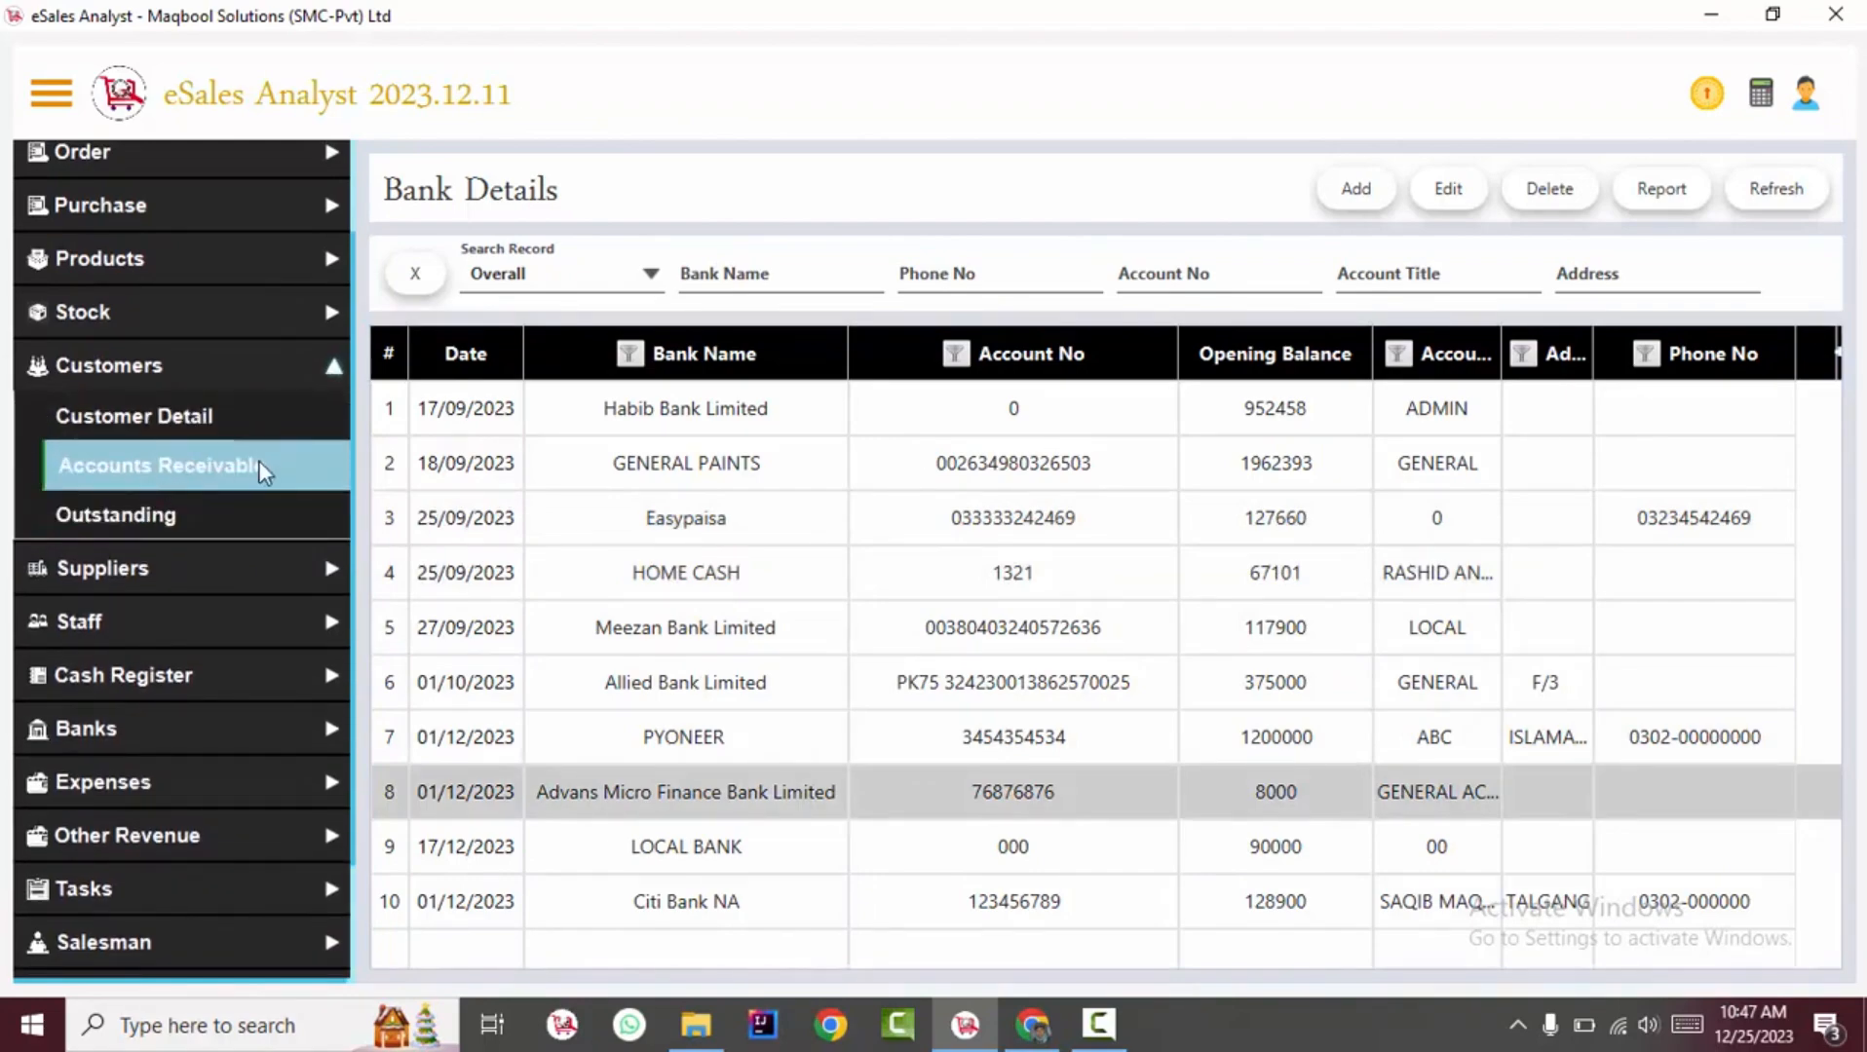
click(258, 468)
click(1237, 185)
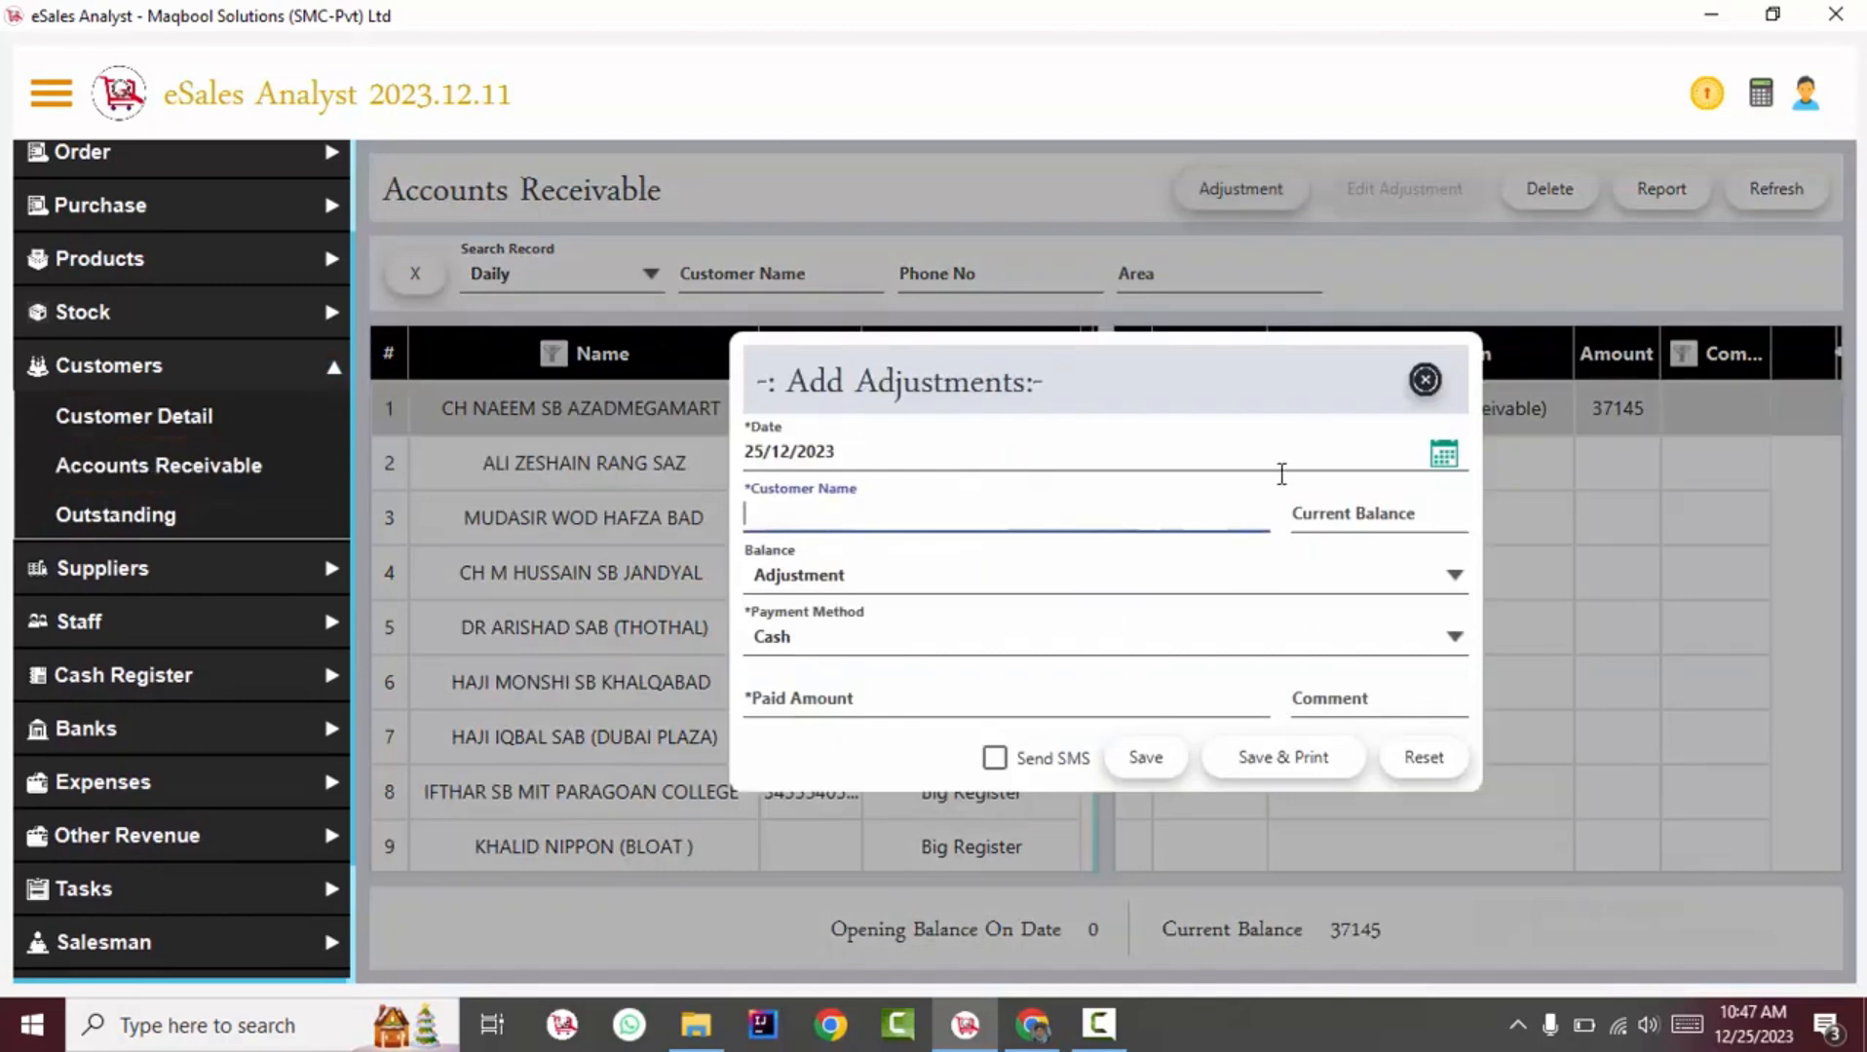
click(1428, 383)
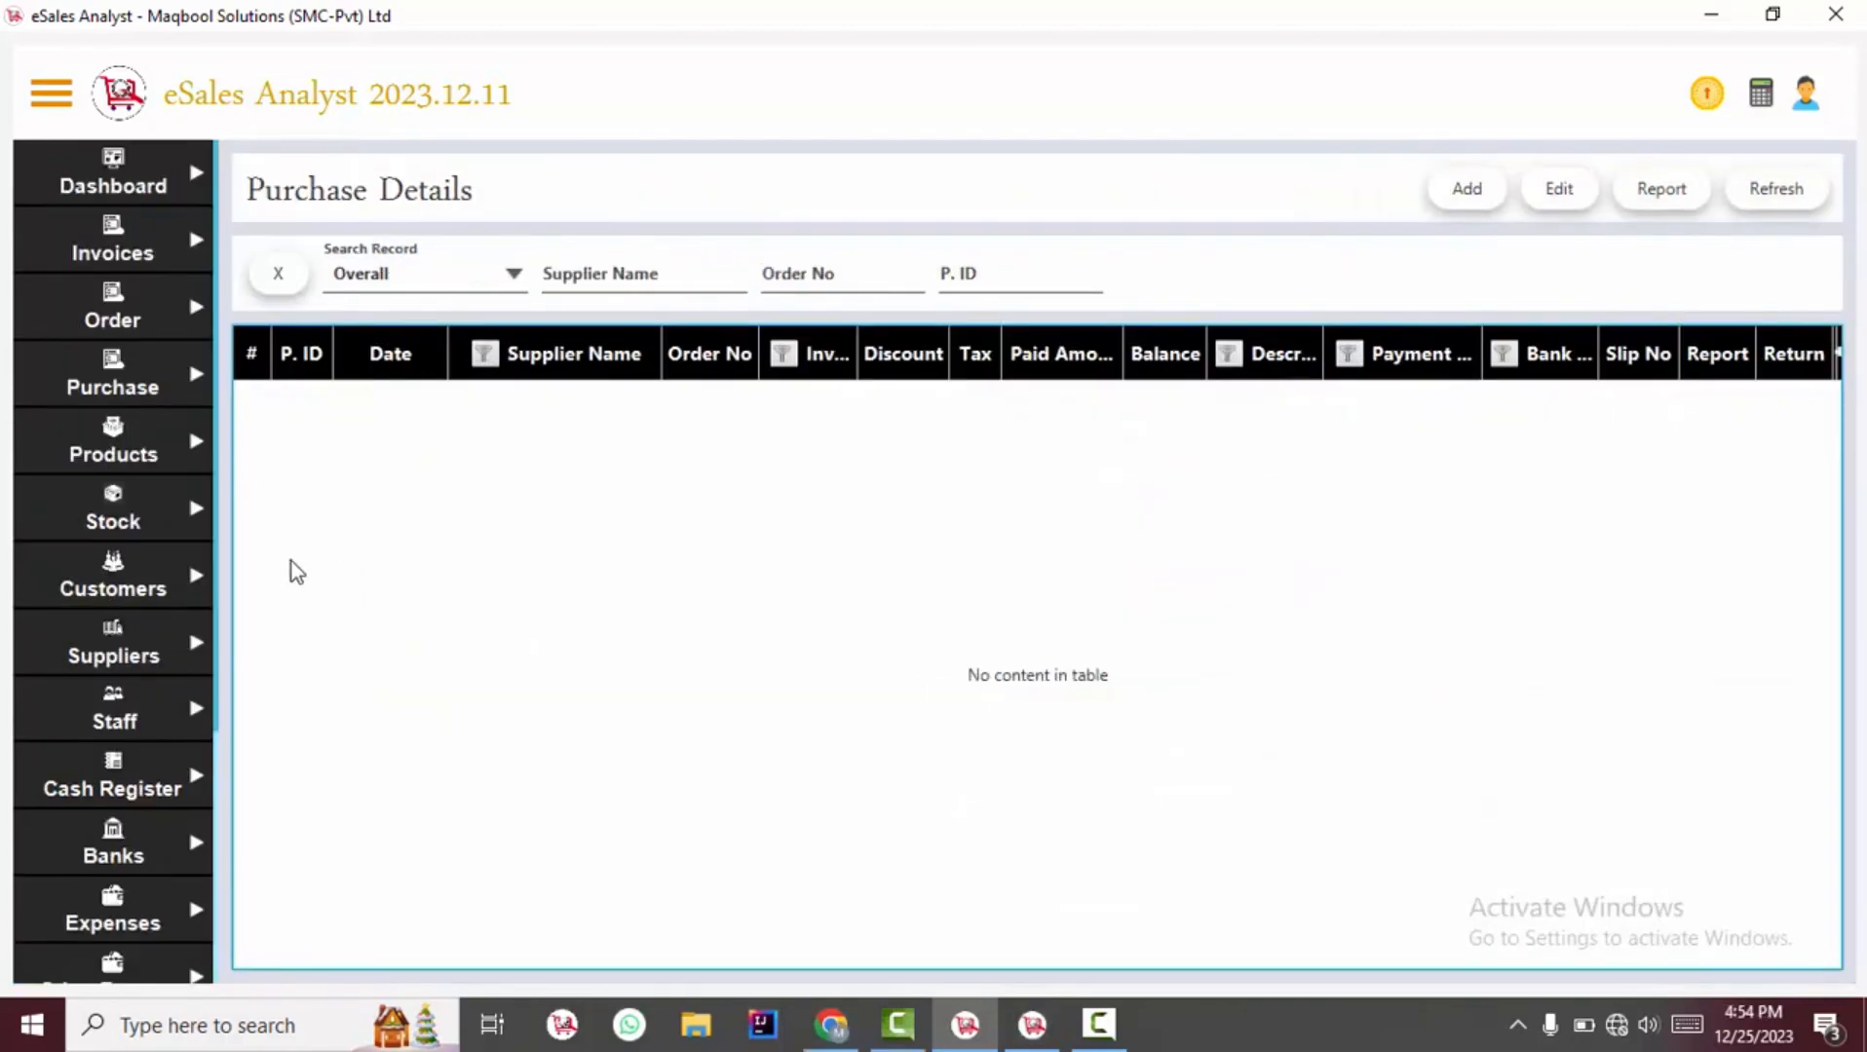
Set the Purchase Details search period to Daily
click(412, 283)
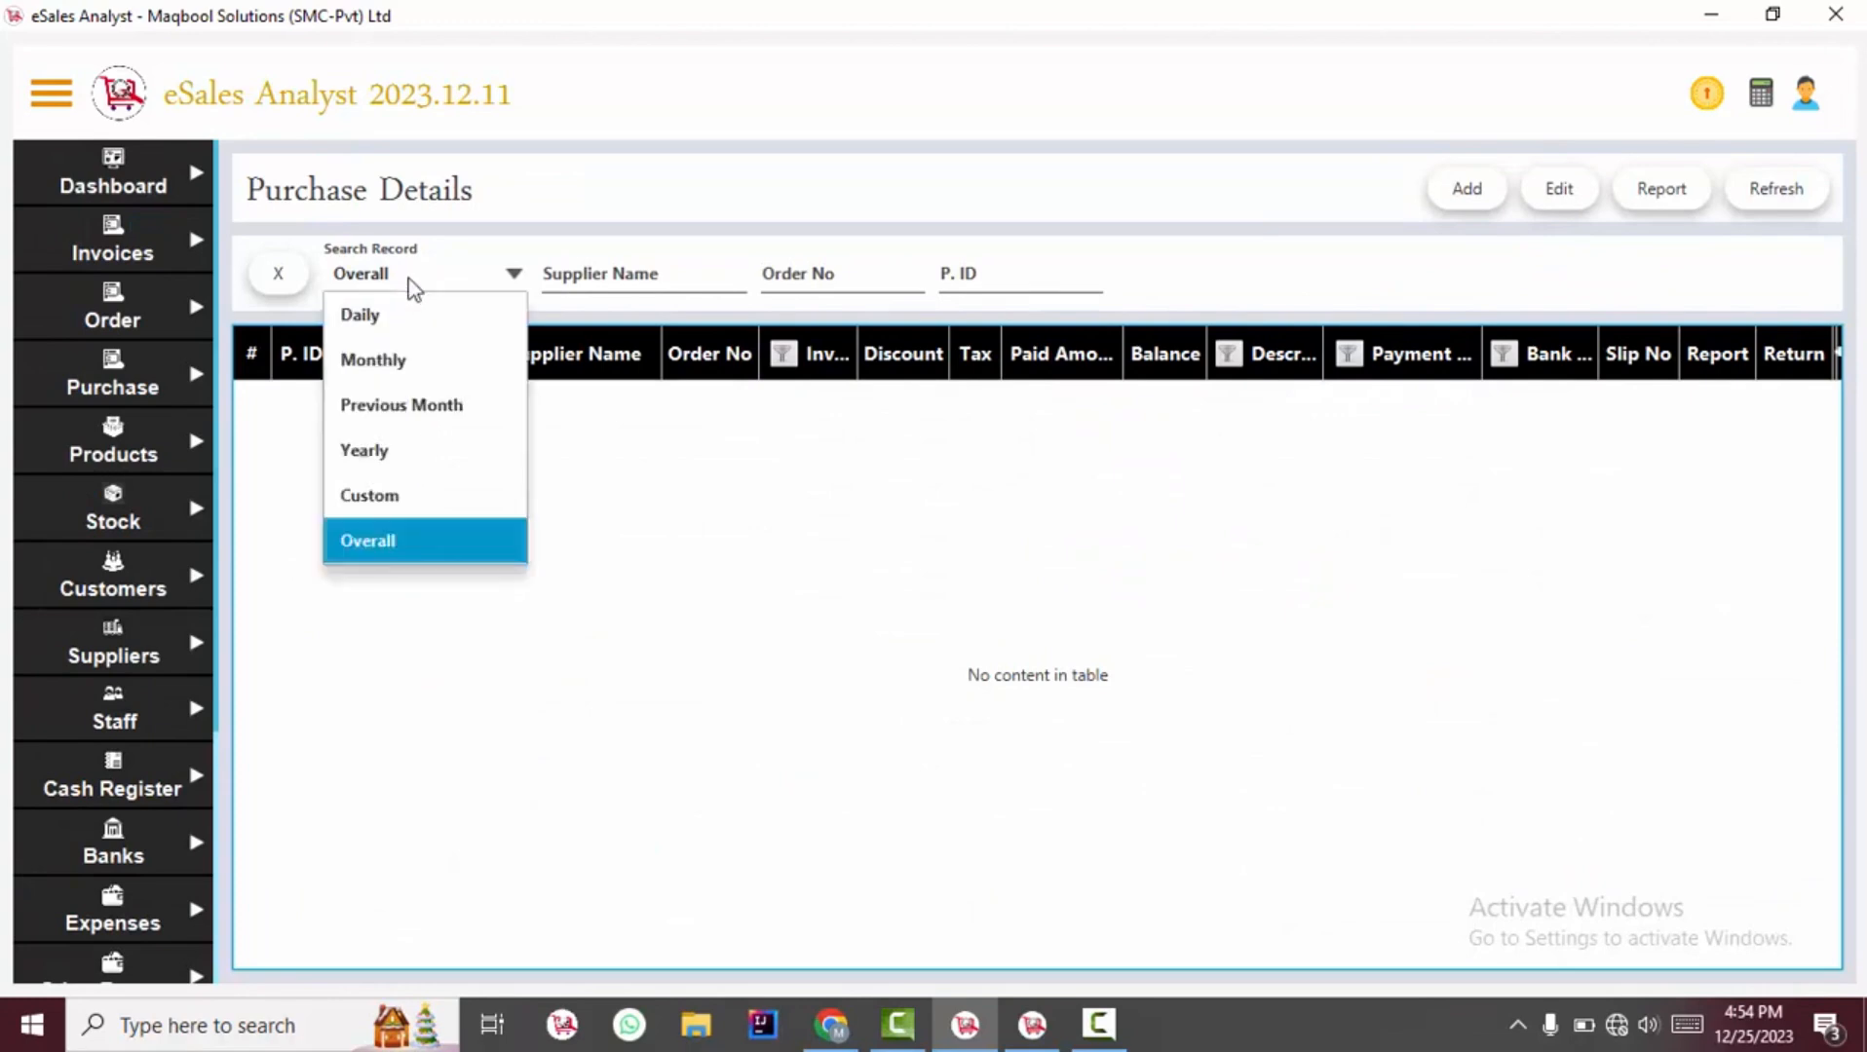
click(362, 312)
click(127, 390)
click(112, 312)
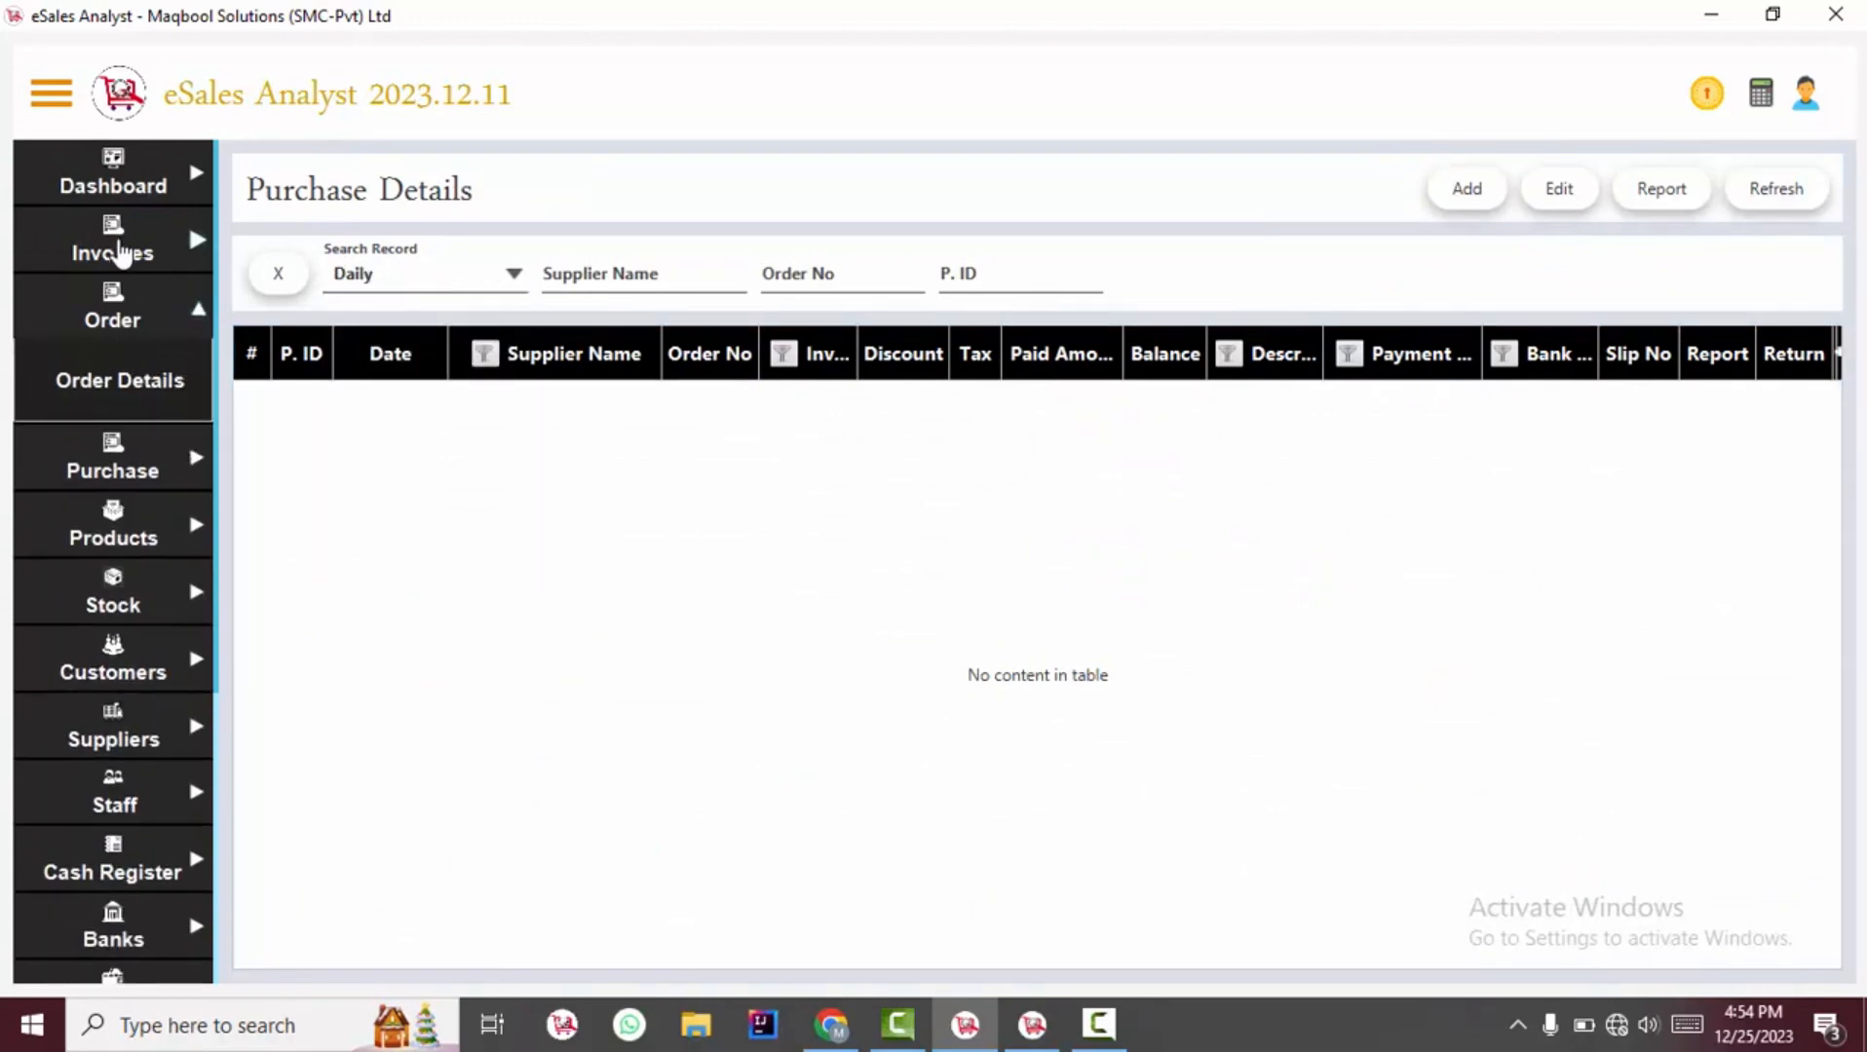
click(117, 248)
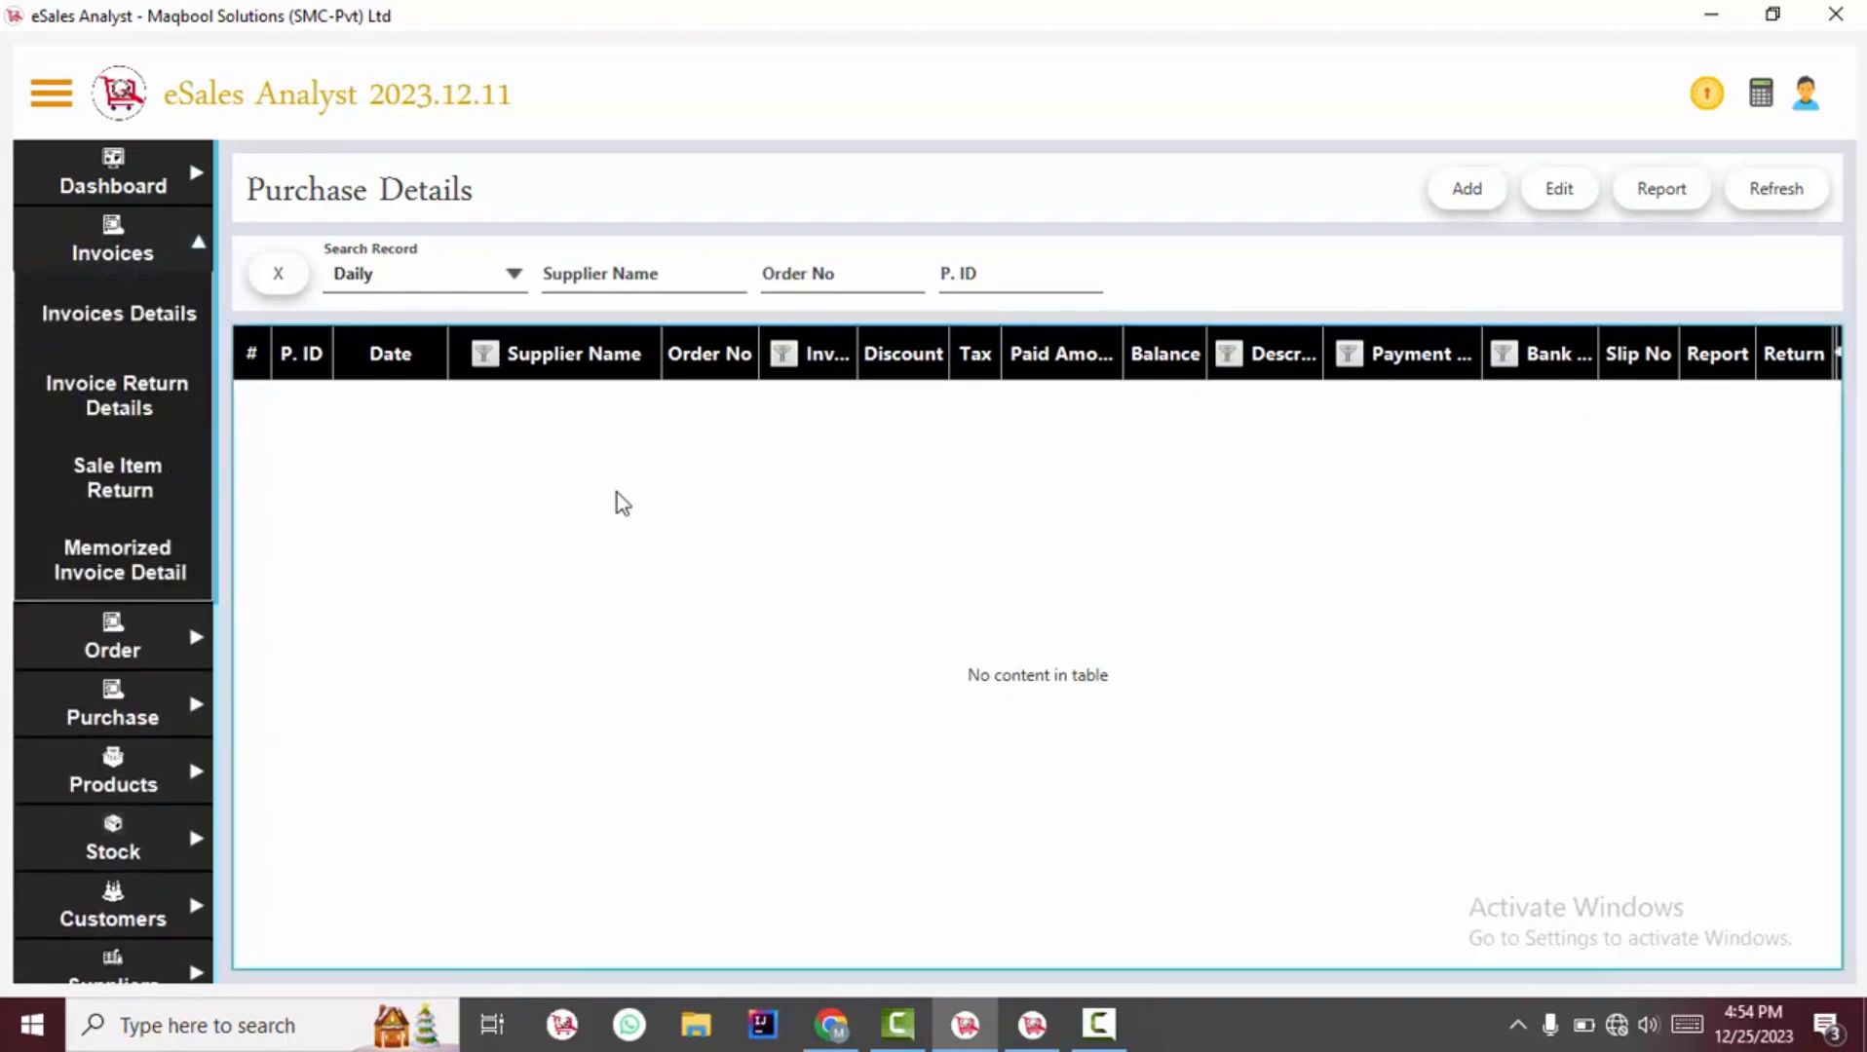
click(397, 293)
click(717, 574)
click(455, 258)
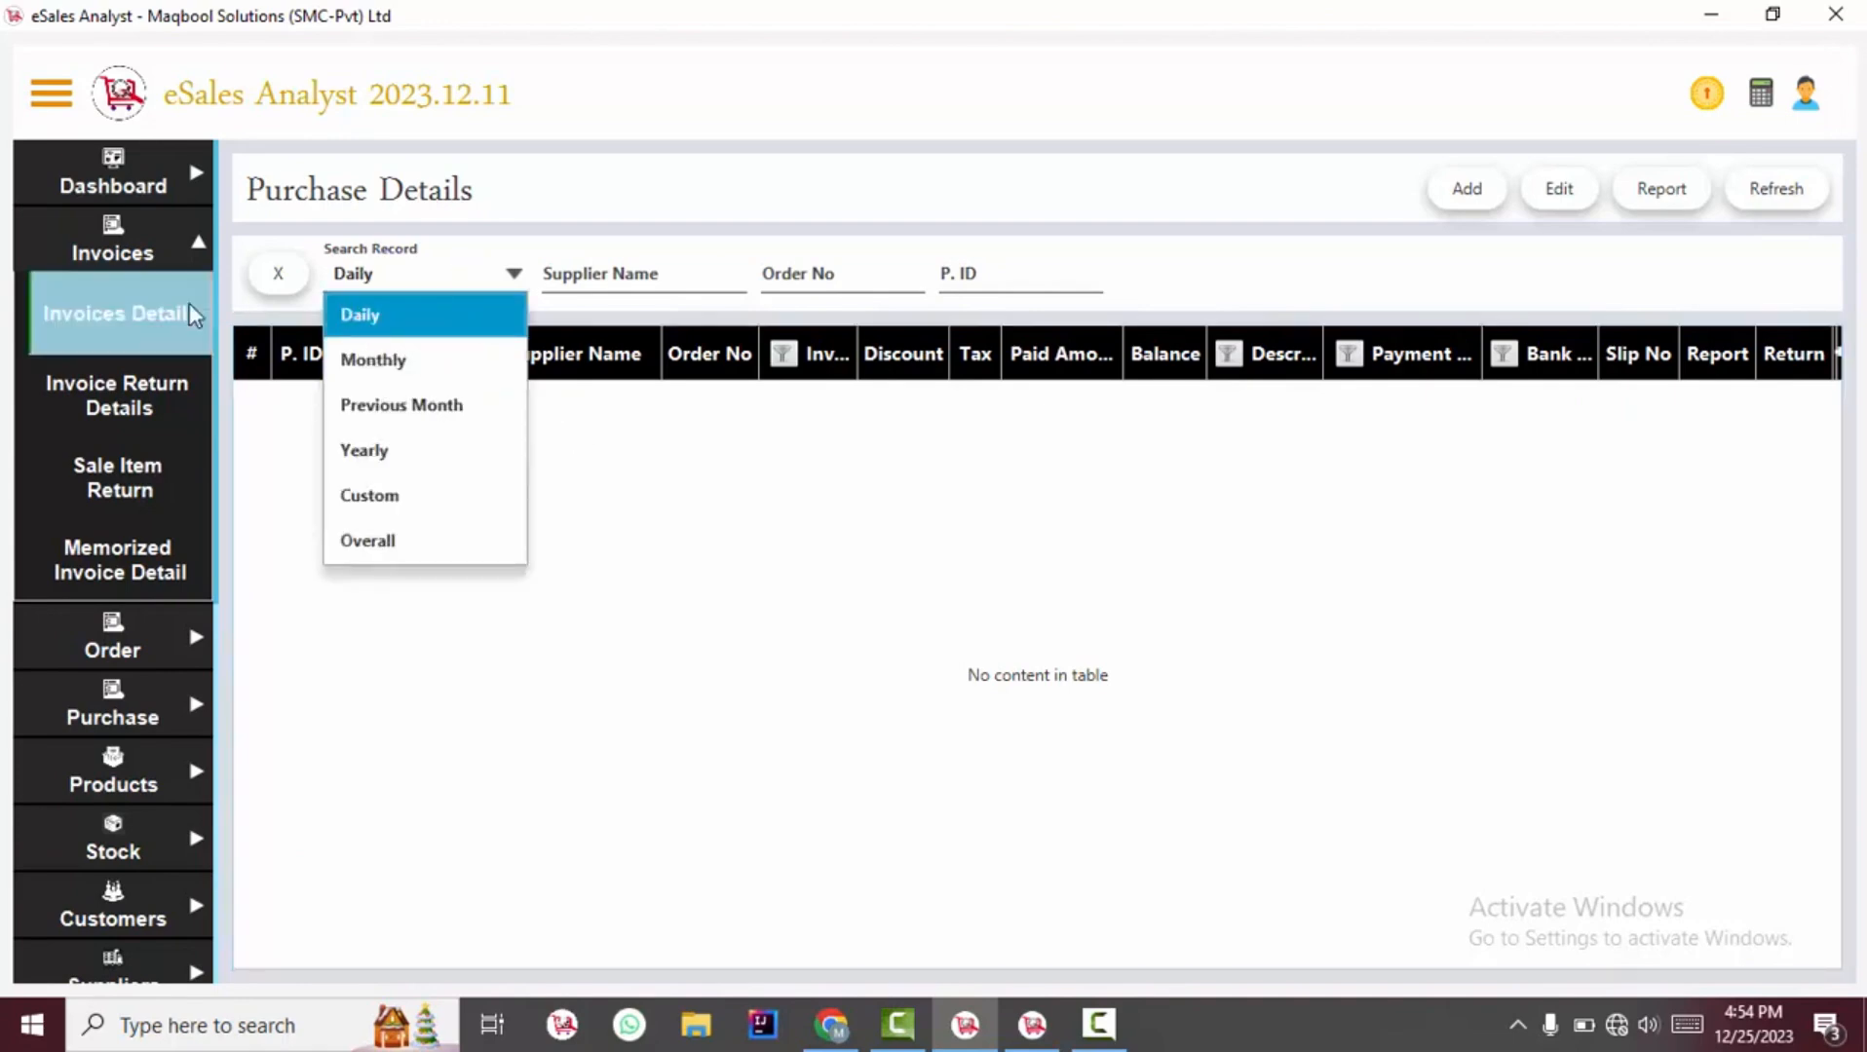
Open the Audit Detail utility and start a new audit record
click(1065, 621)
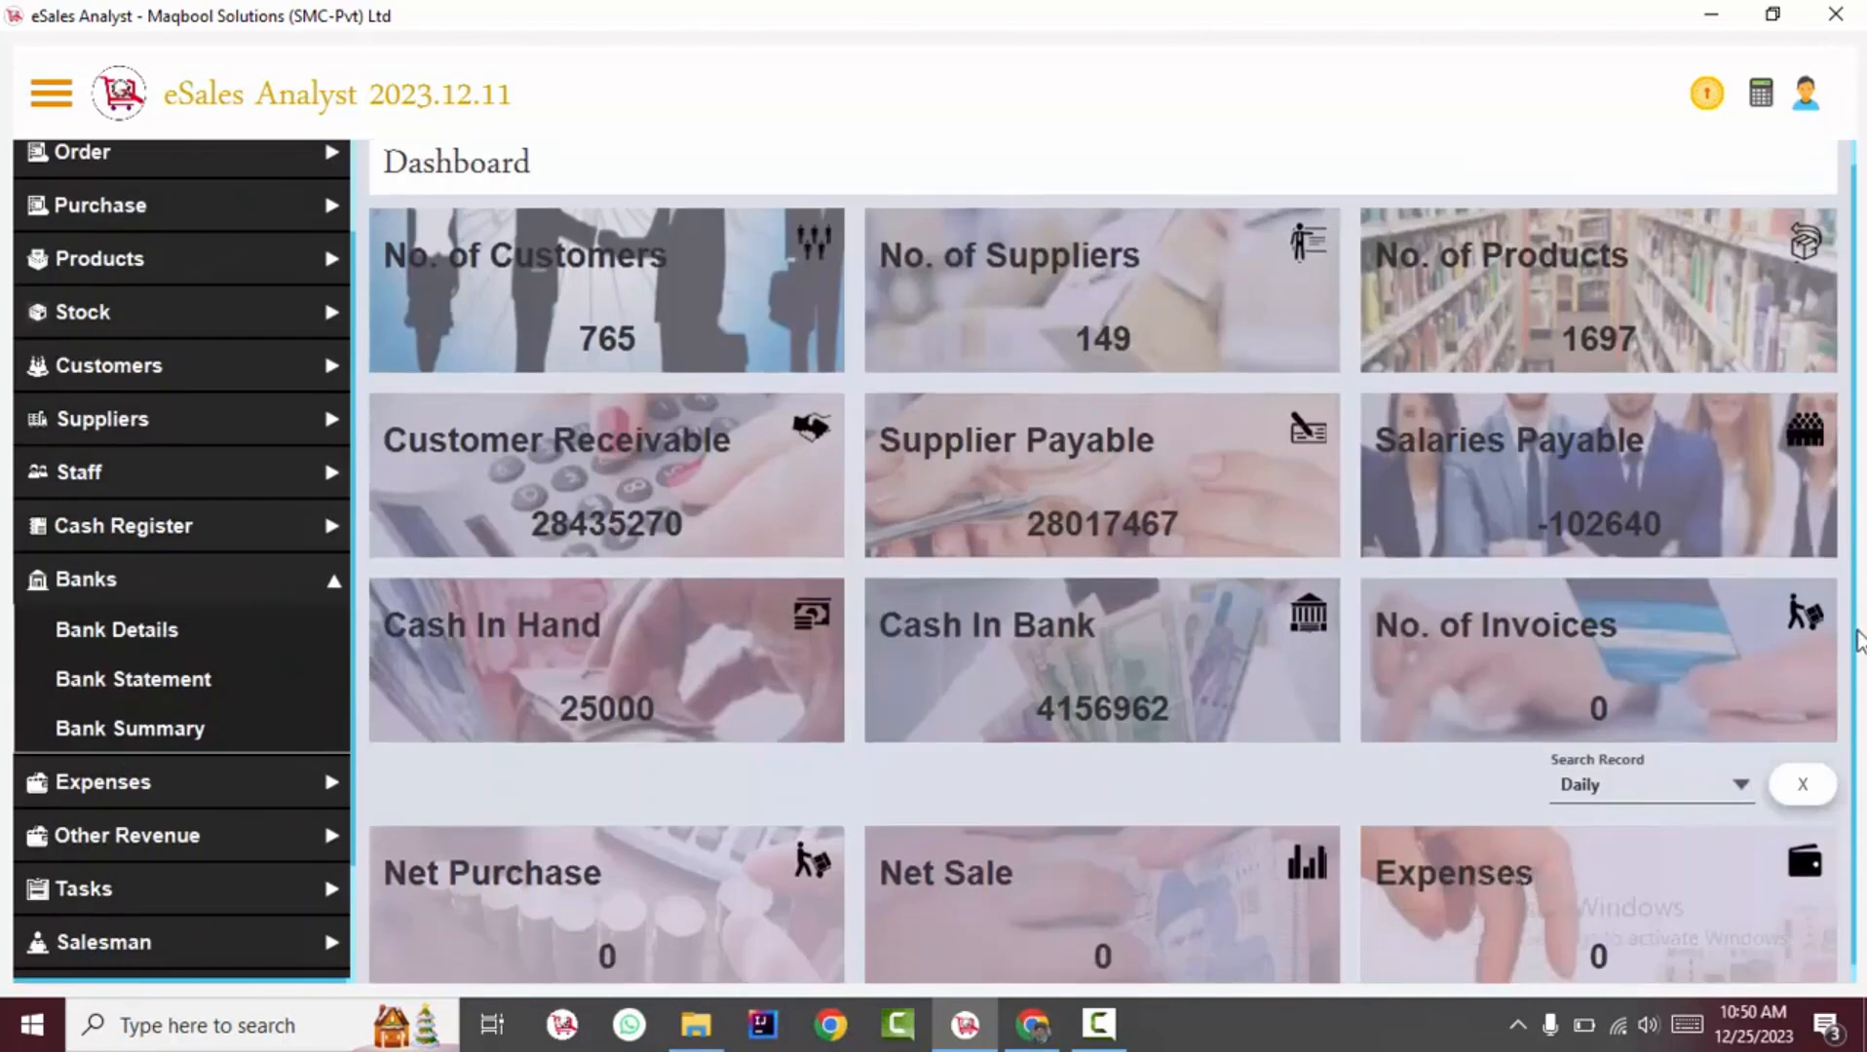
scroll(1858, 643, down, 1)
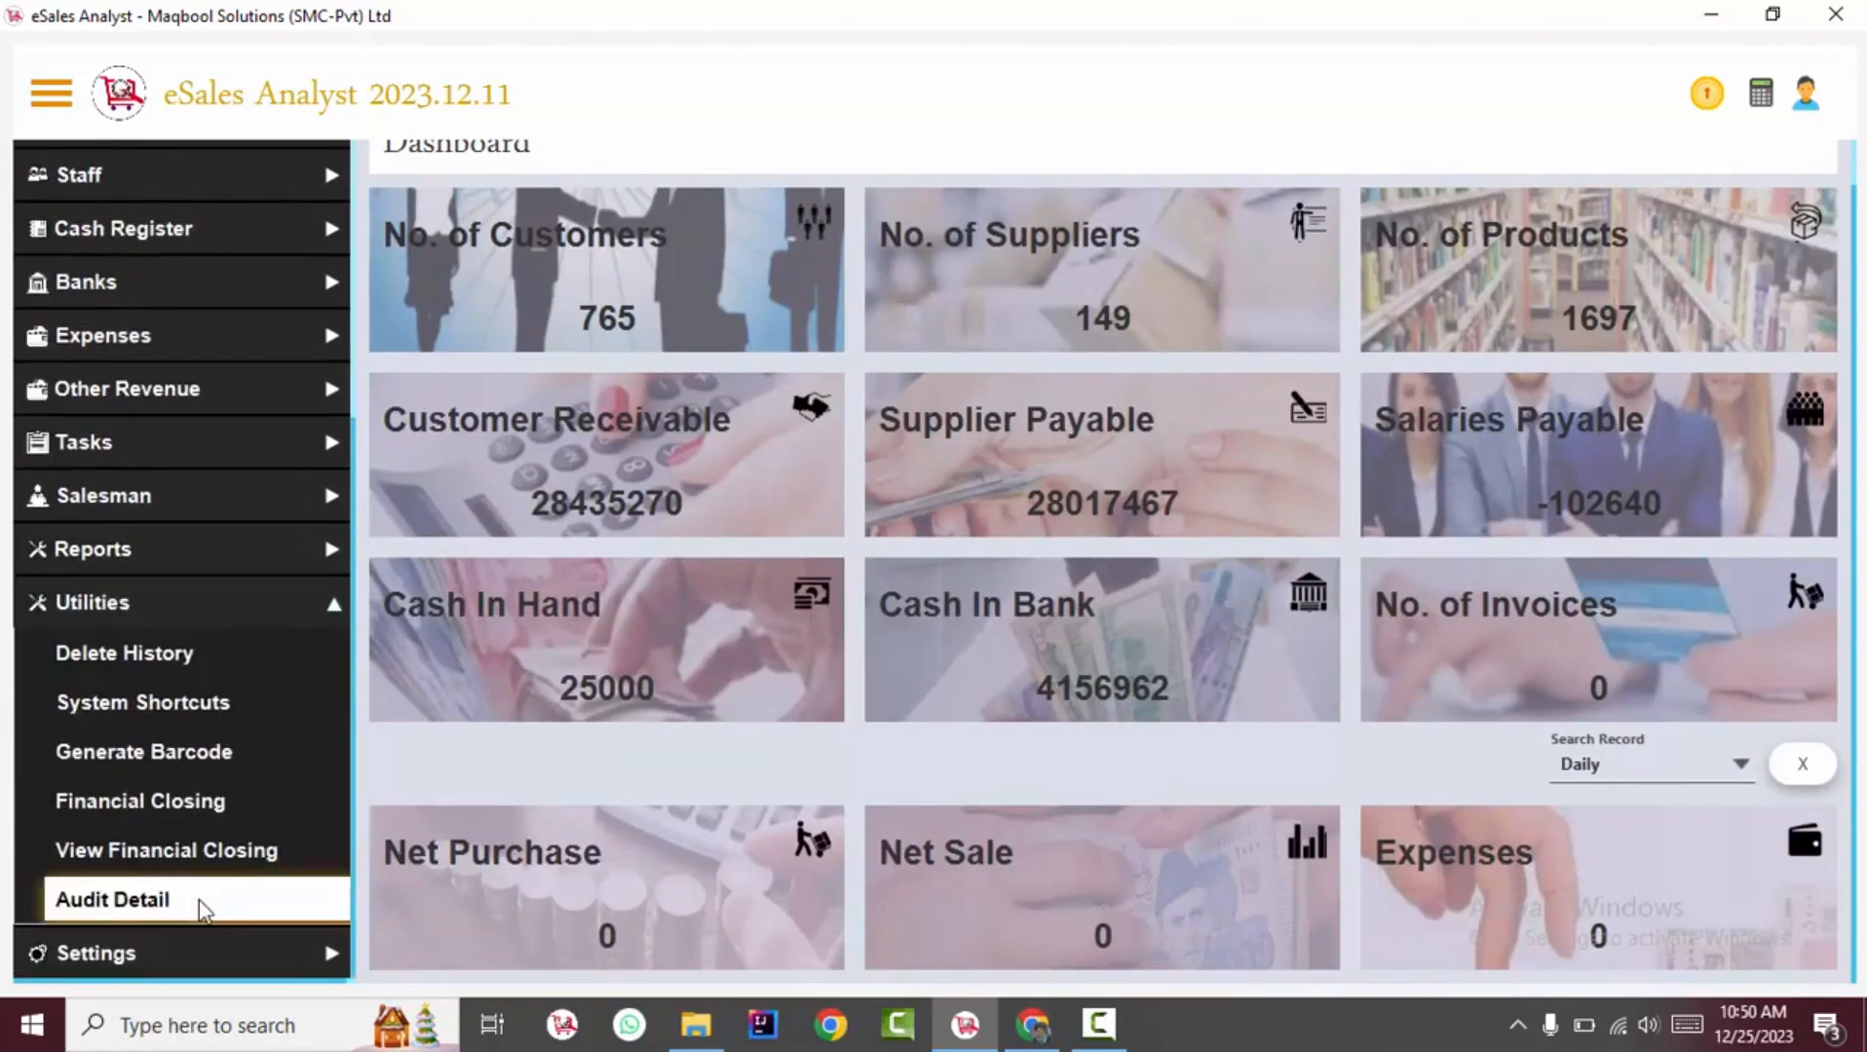
click(196, 907)
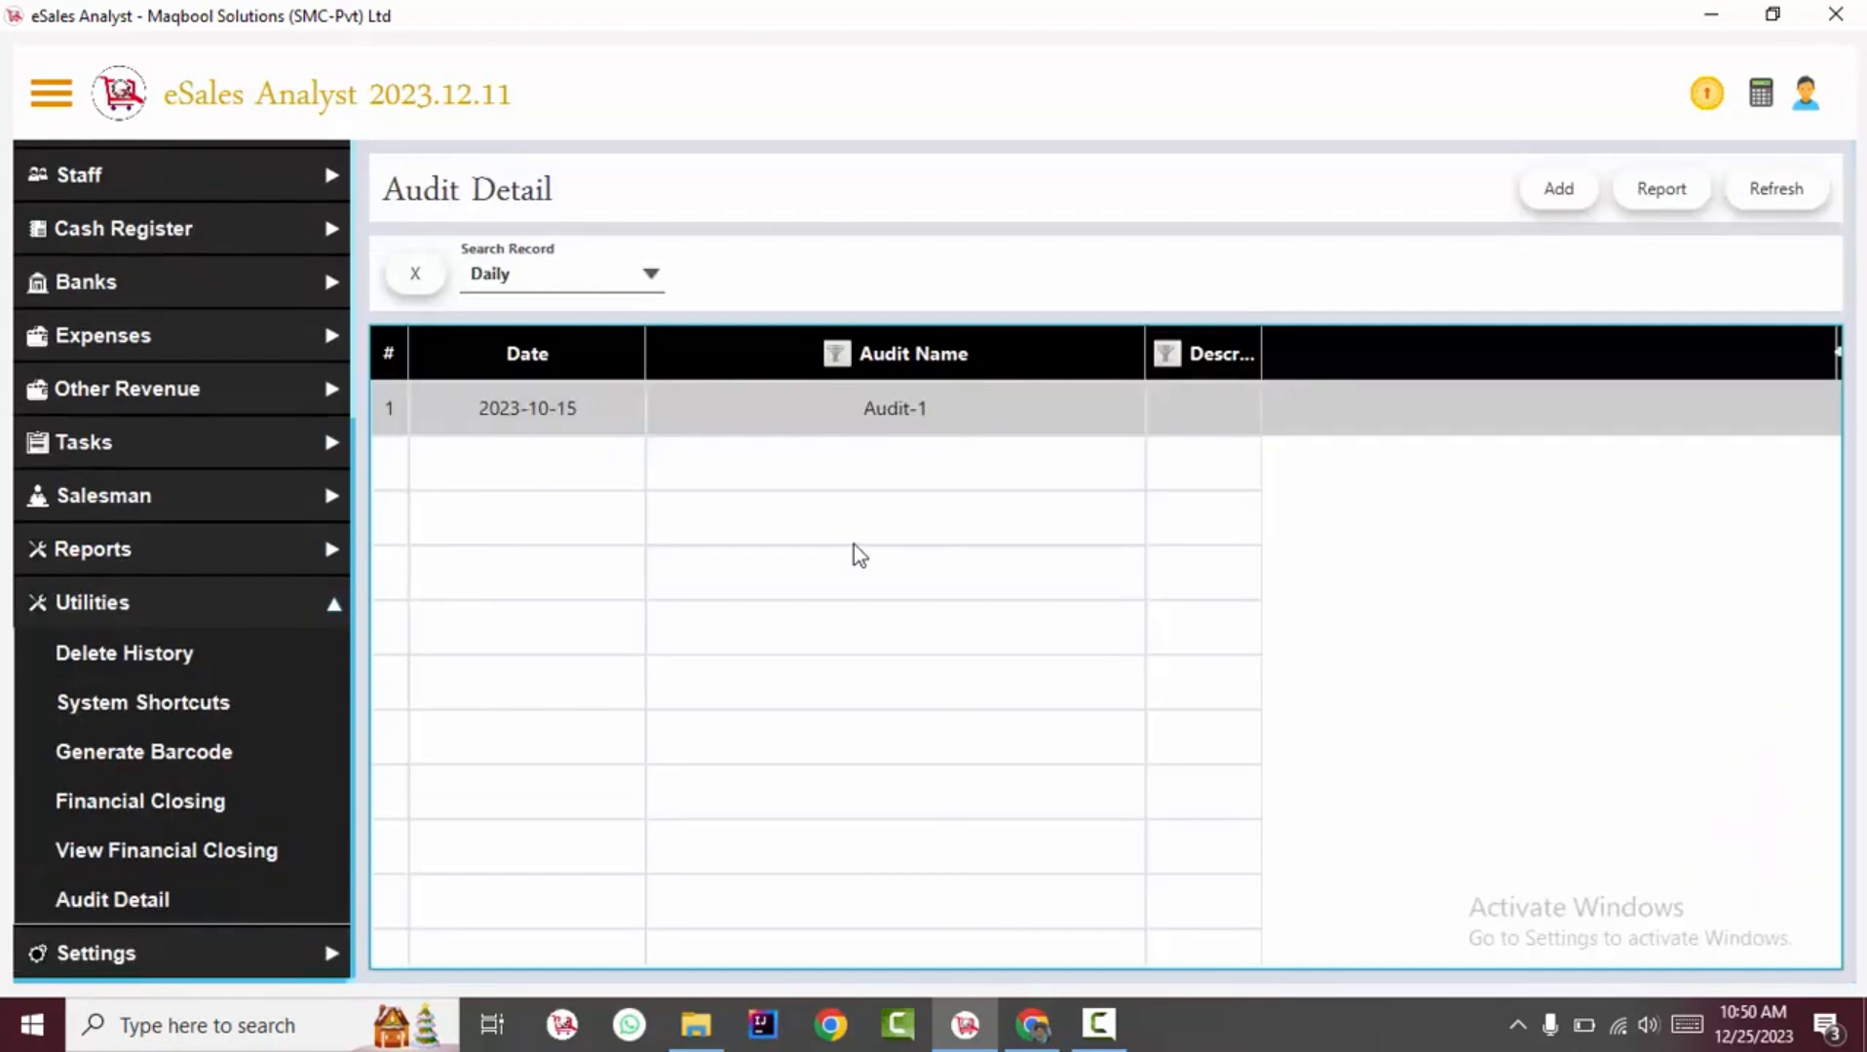
click(1566, 191)
drag(626, 269, 479, 192)
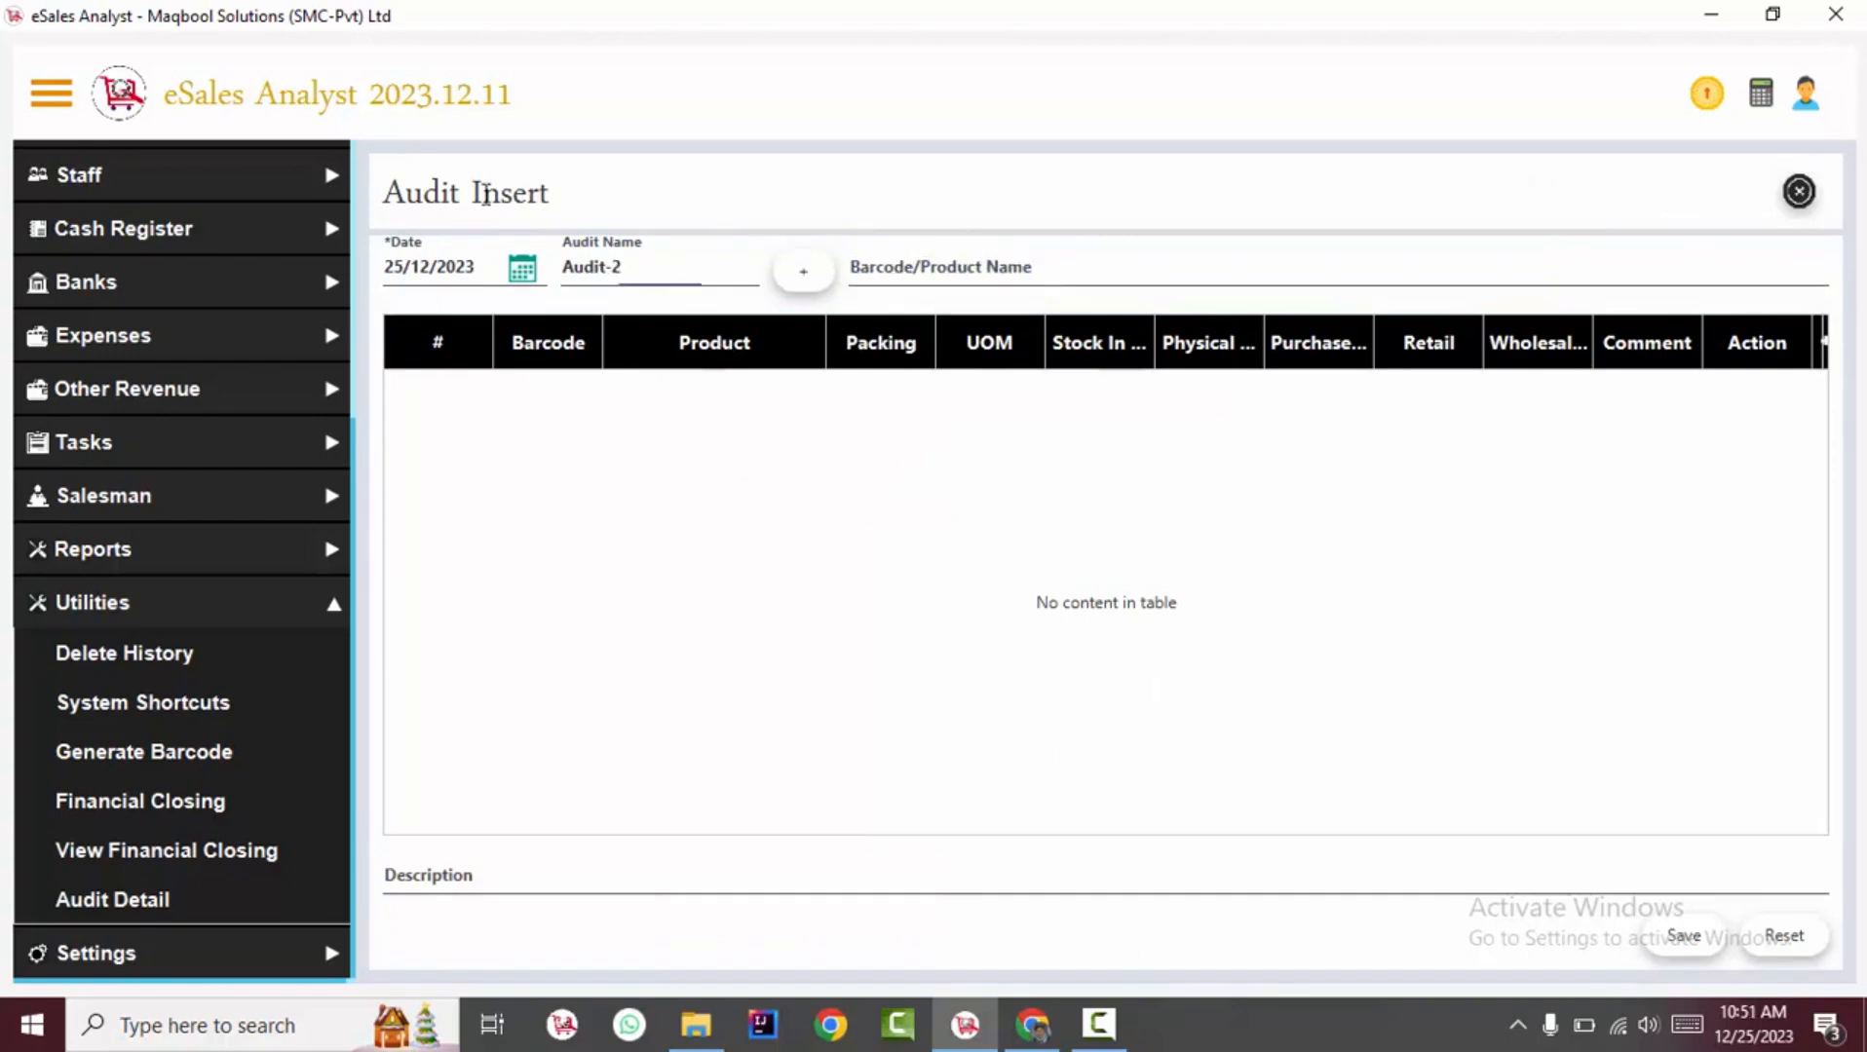
click(737, 451)
click(665, 249)
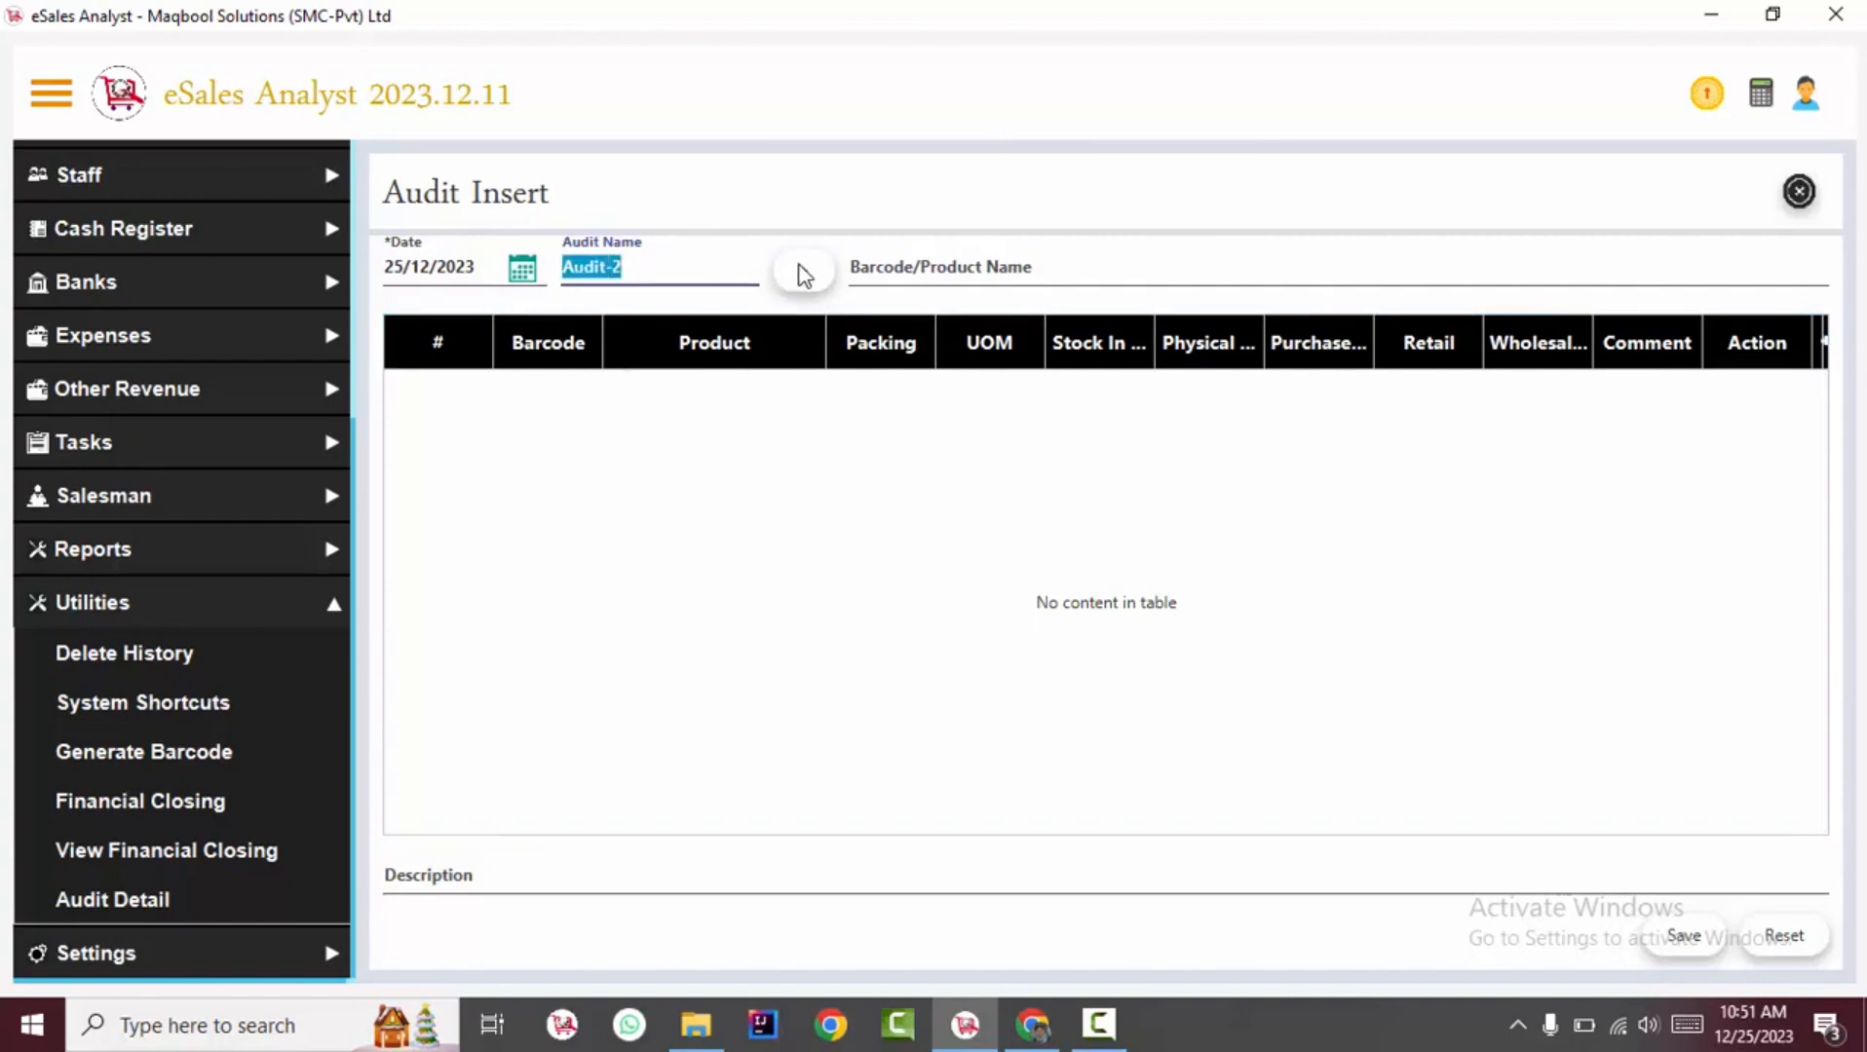
Search the products for "cabl" and add PAKISTAN CABLE 6MM RED to the audit
click(917, 274)
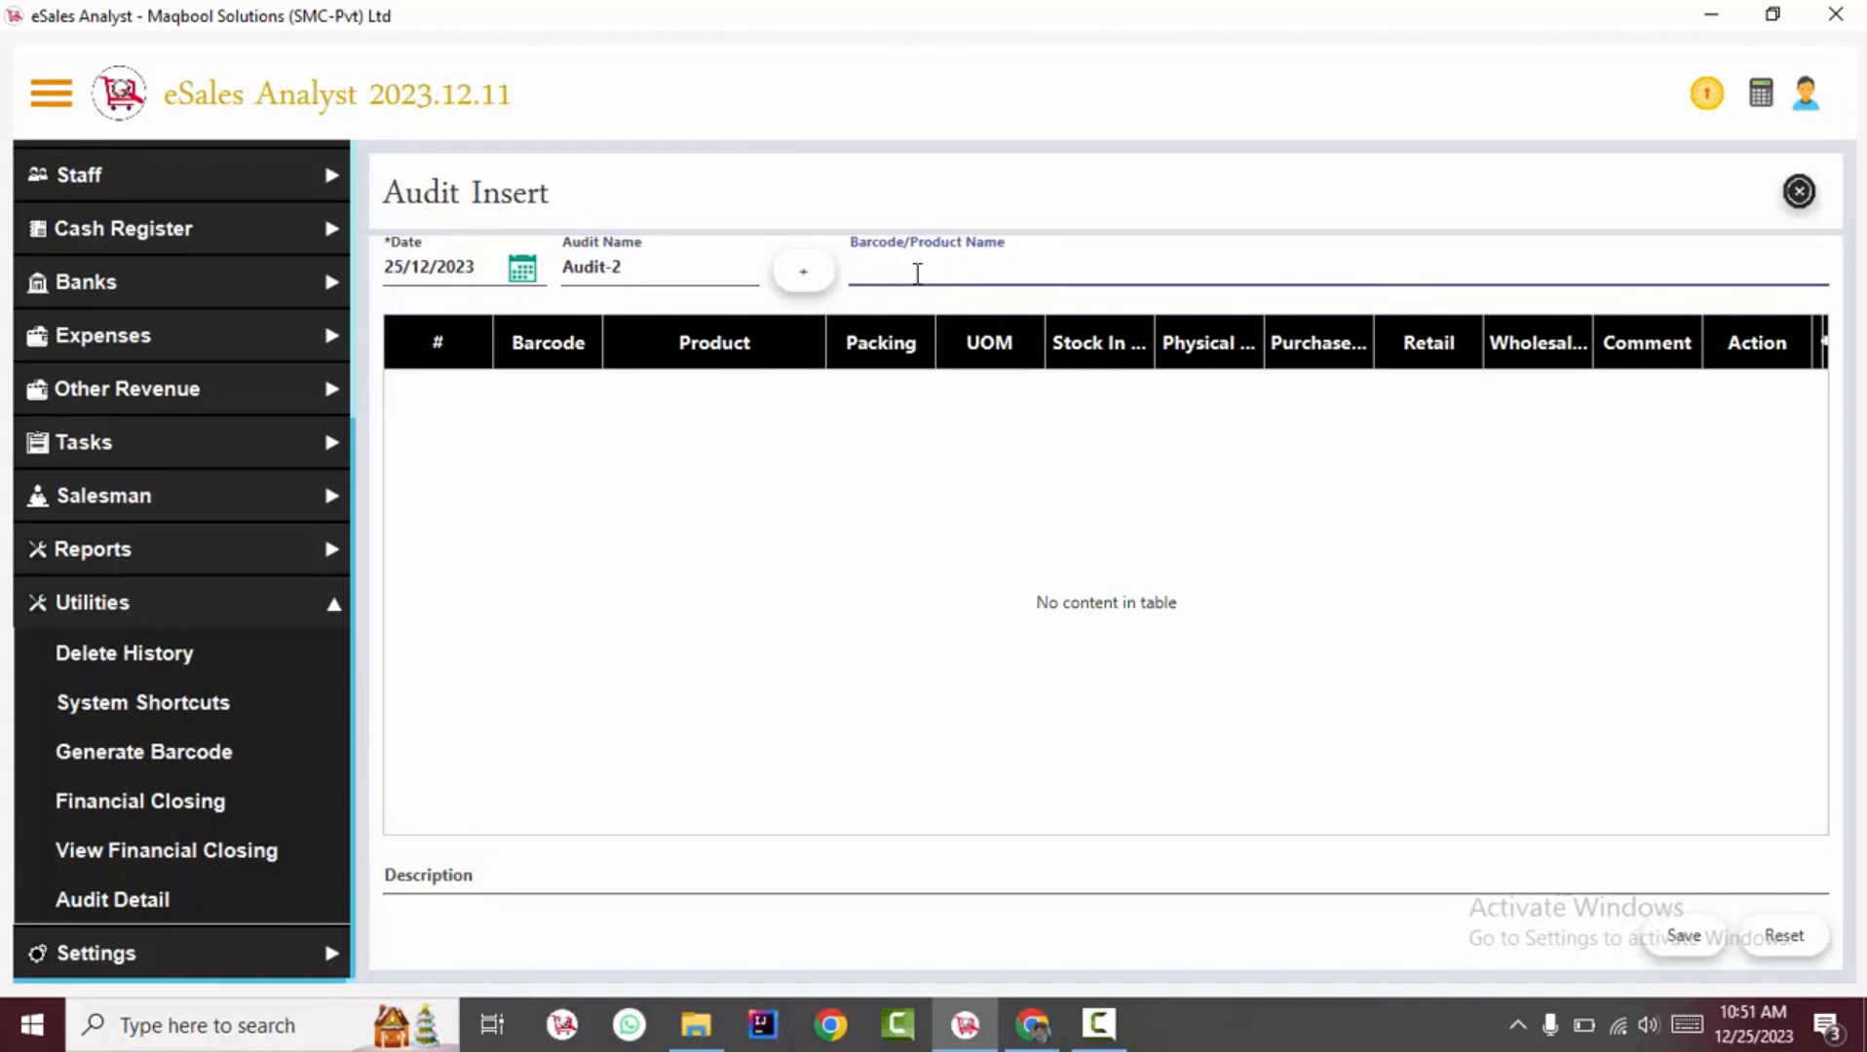
text(cabl)
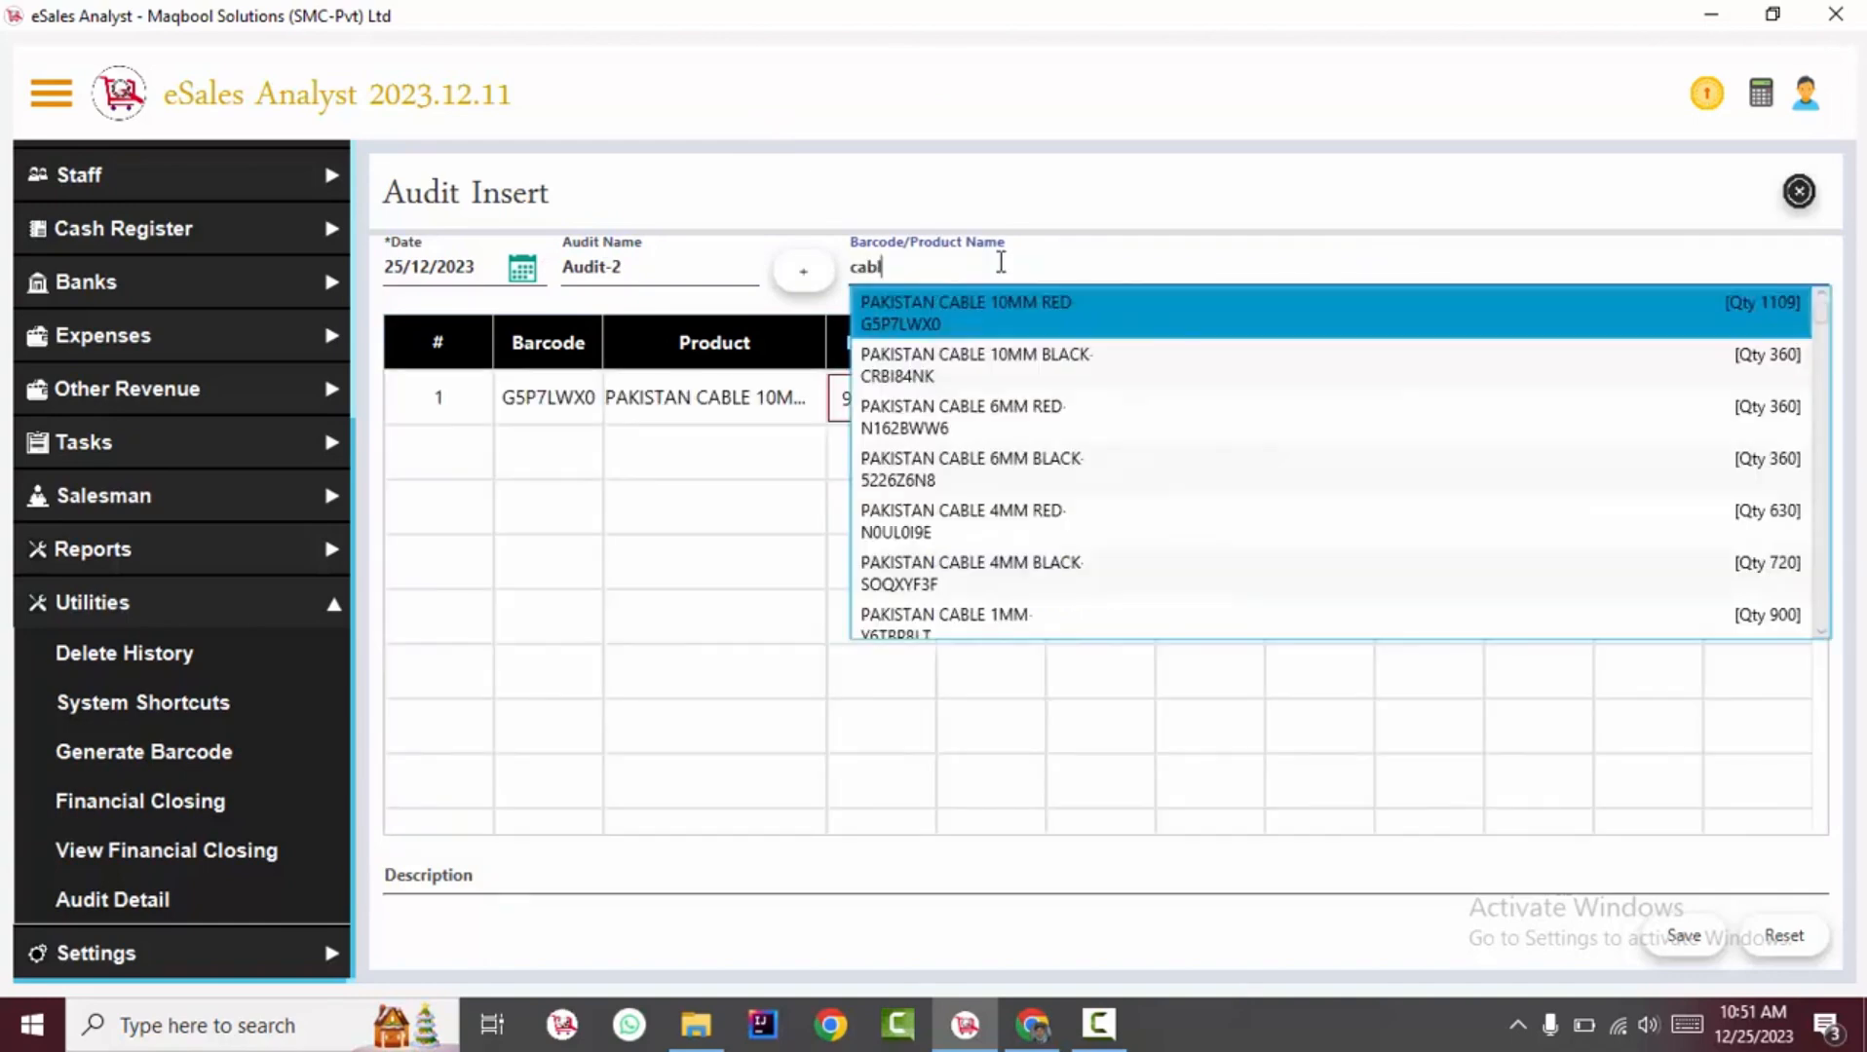
click(1035, 411)
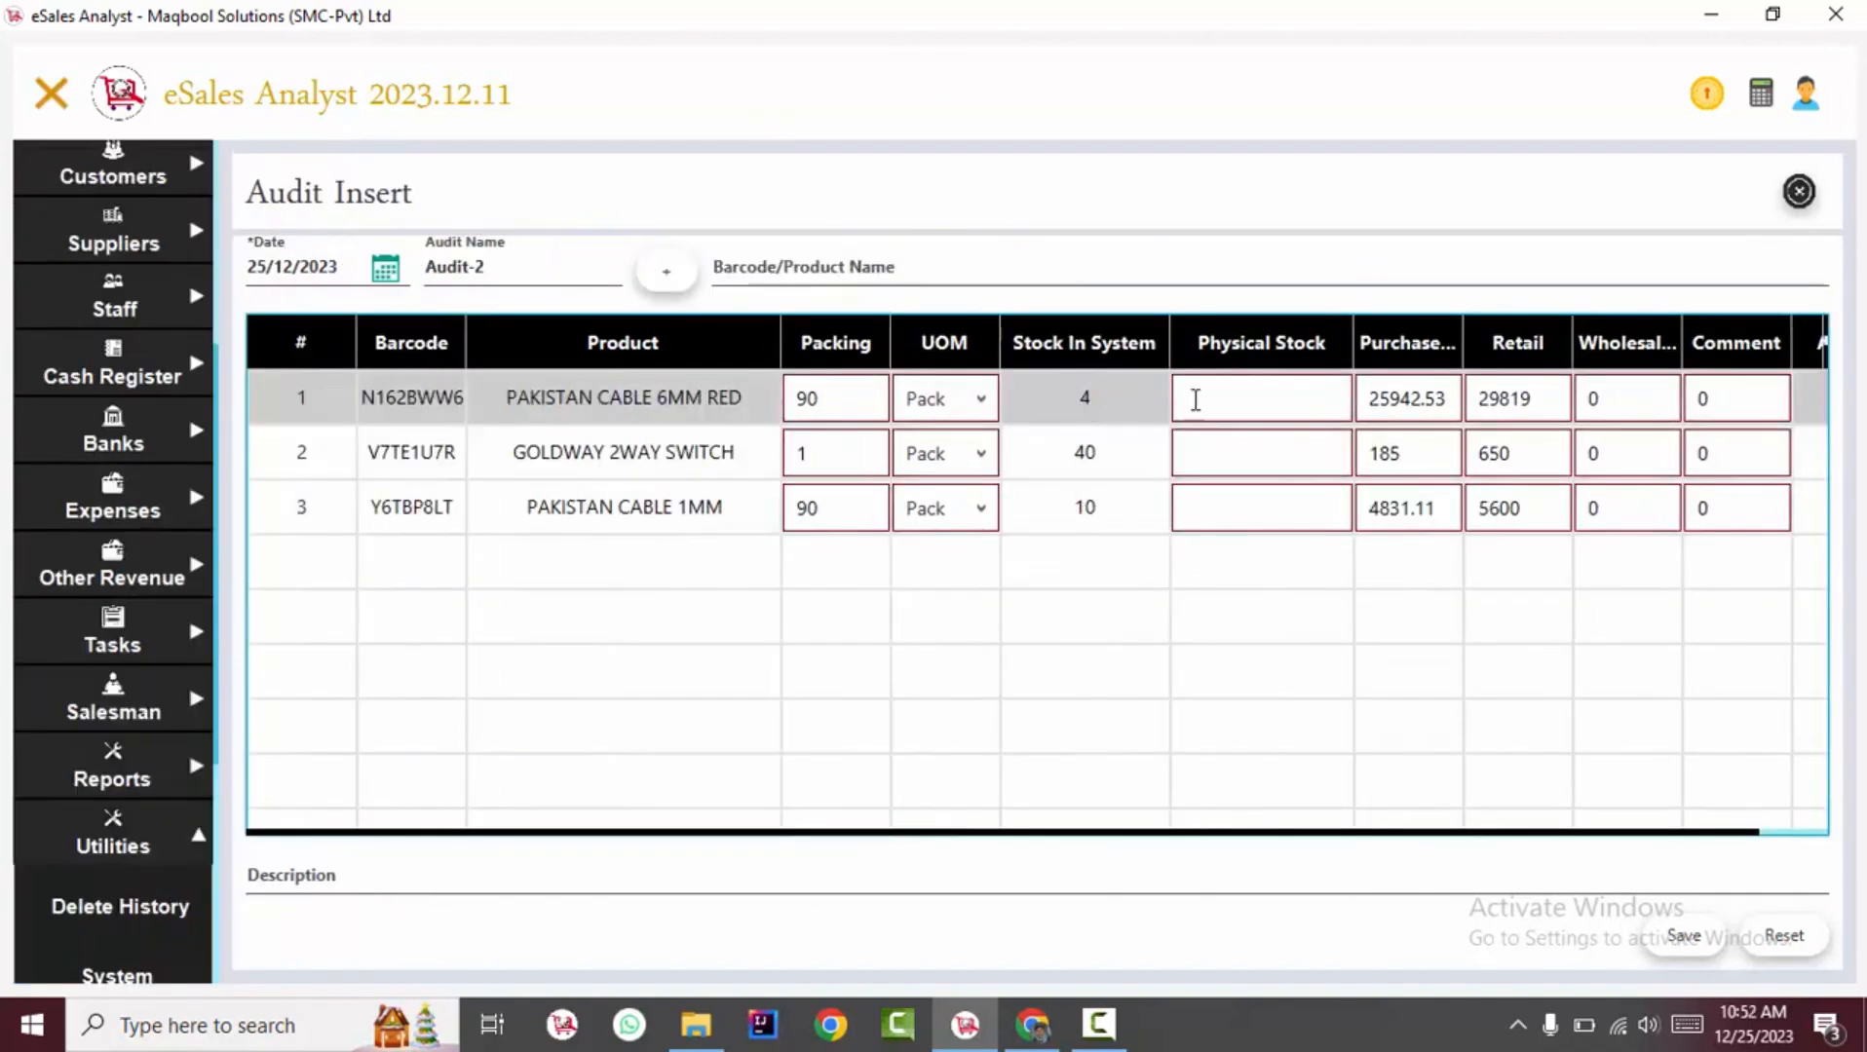
Enter the physical stock in the audit as 4 for PAKISTAN CABLE 6MM RED and 13.5 for SUPER NICE CABLE 7/29 RED
click(1250, 405)
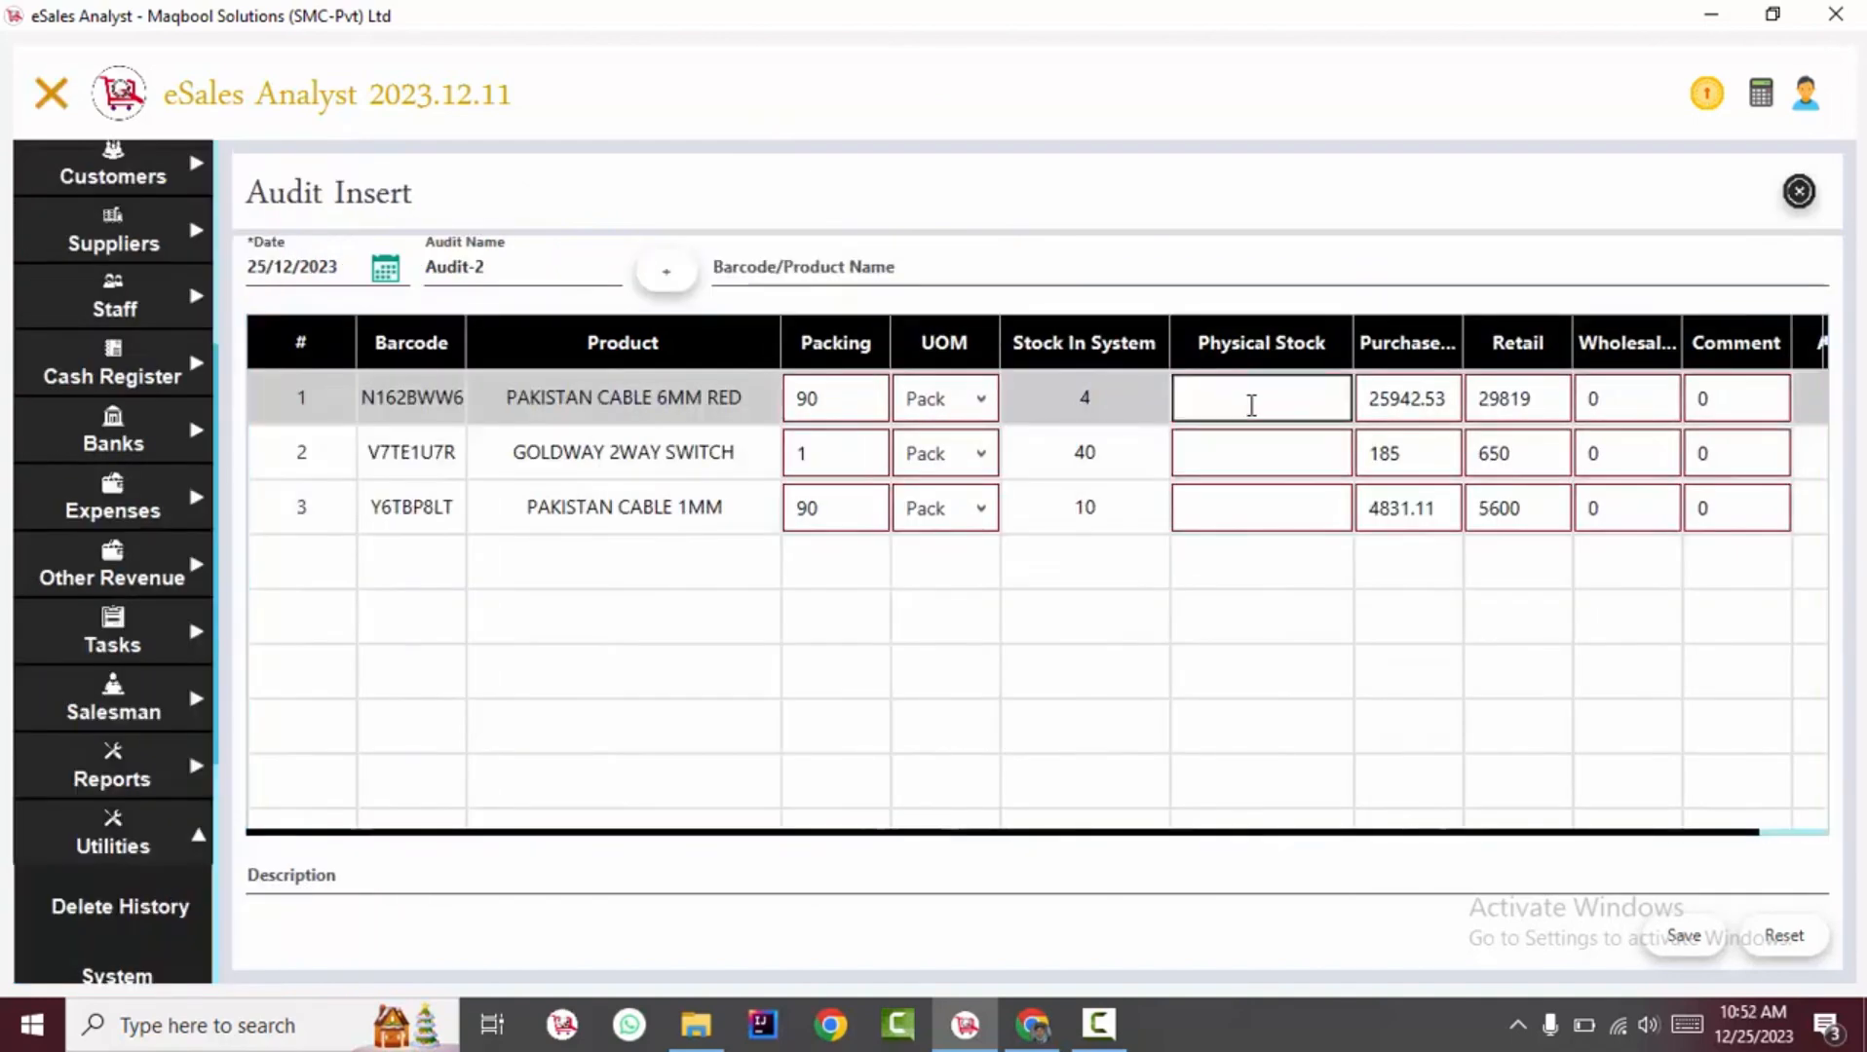
click(1082, 396)
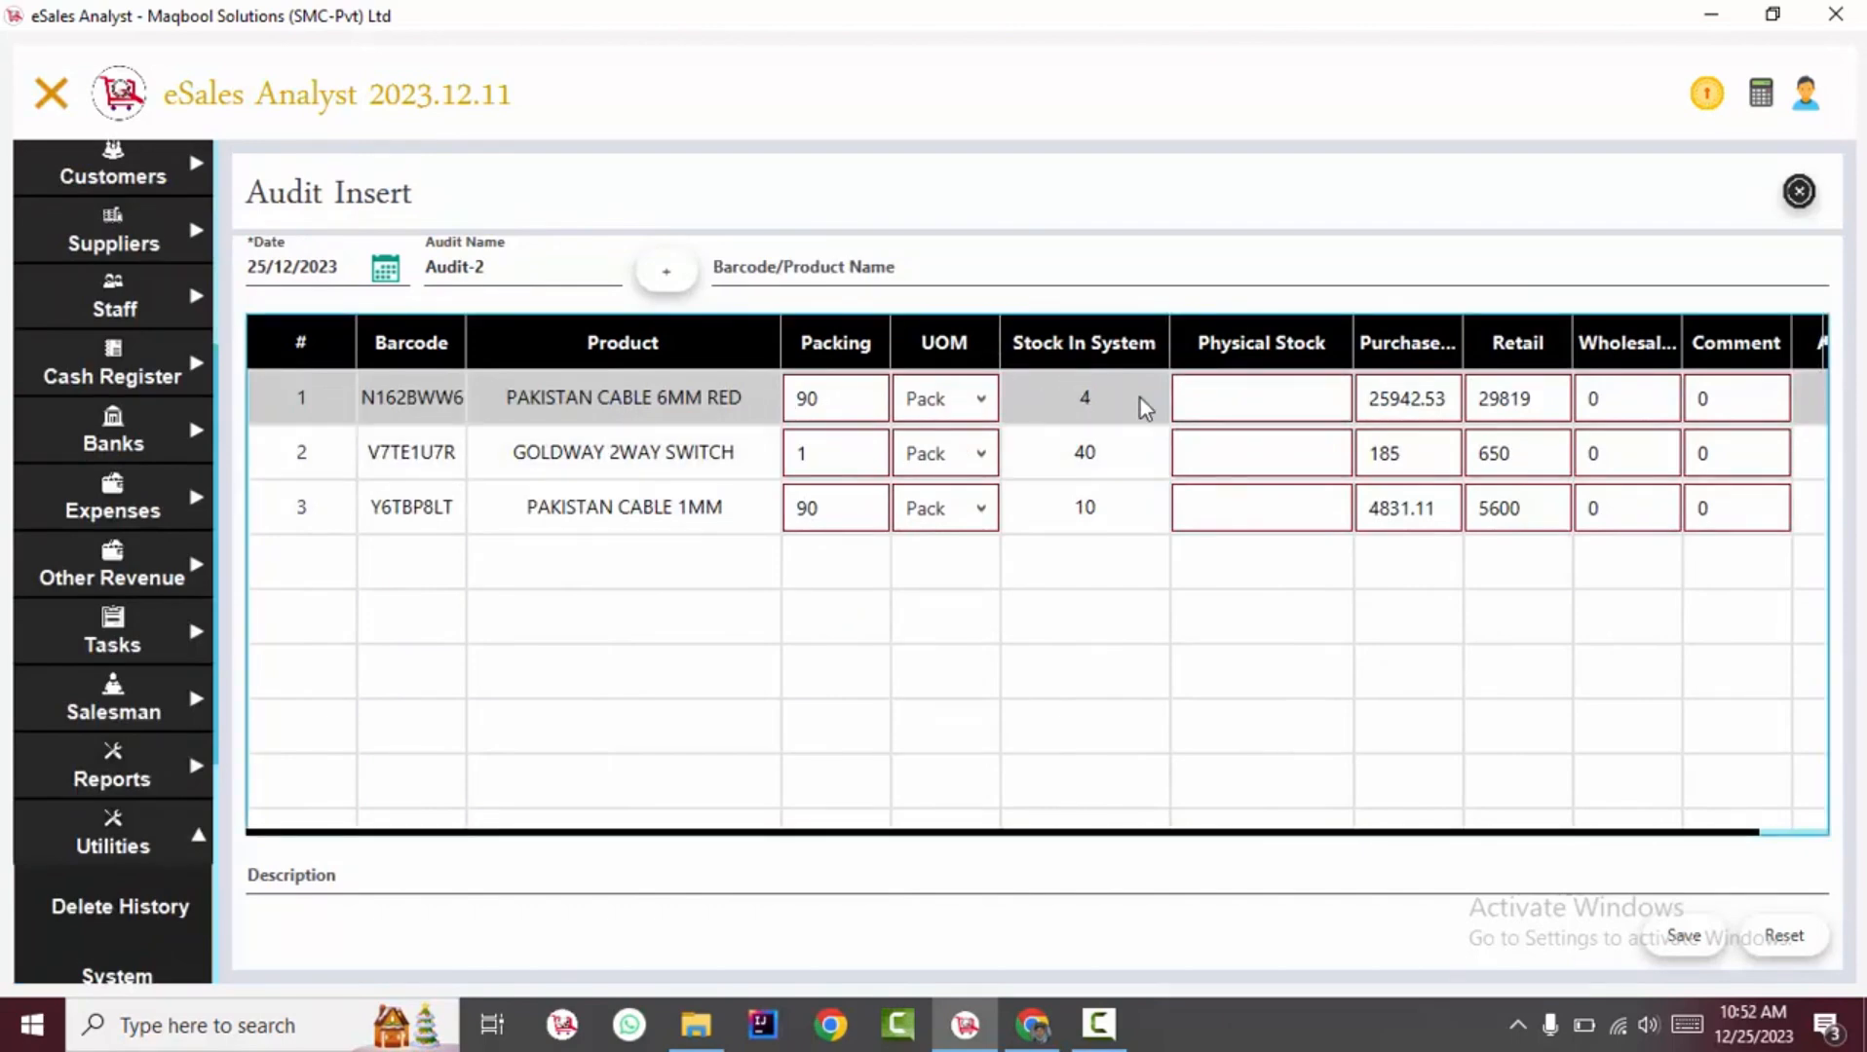
click(1305, 404)
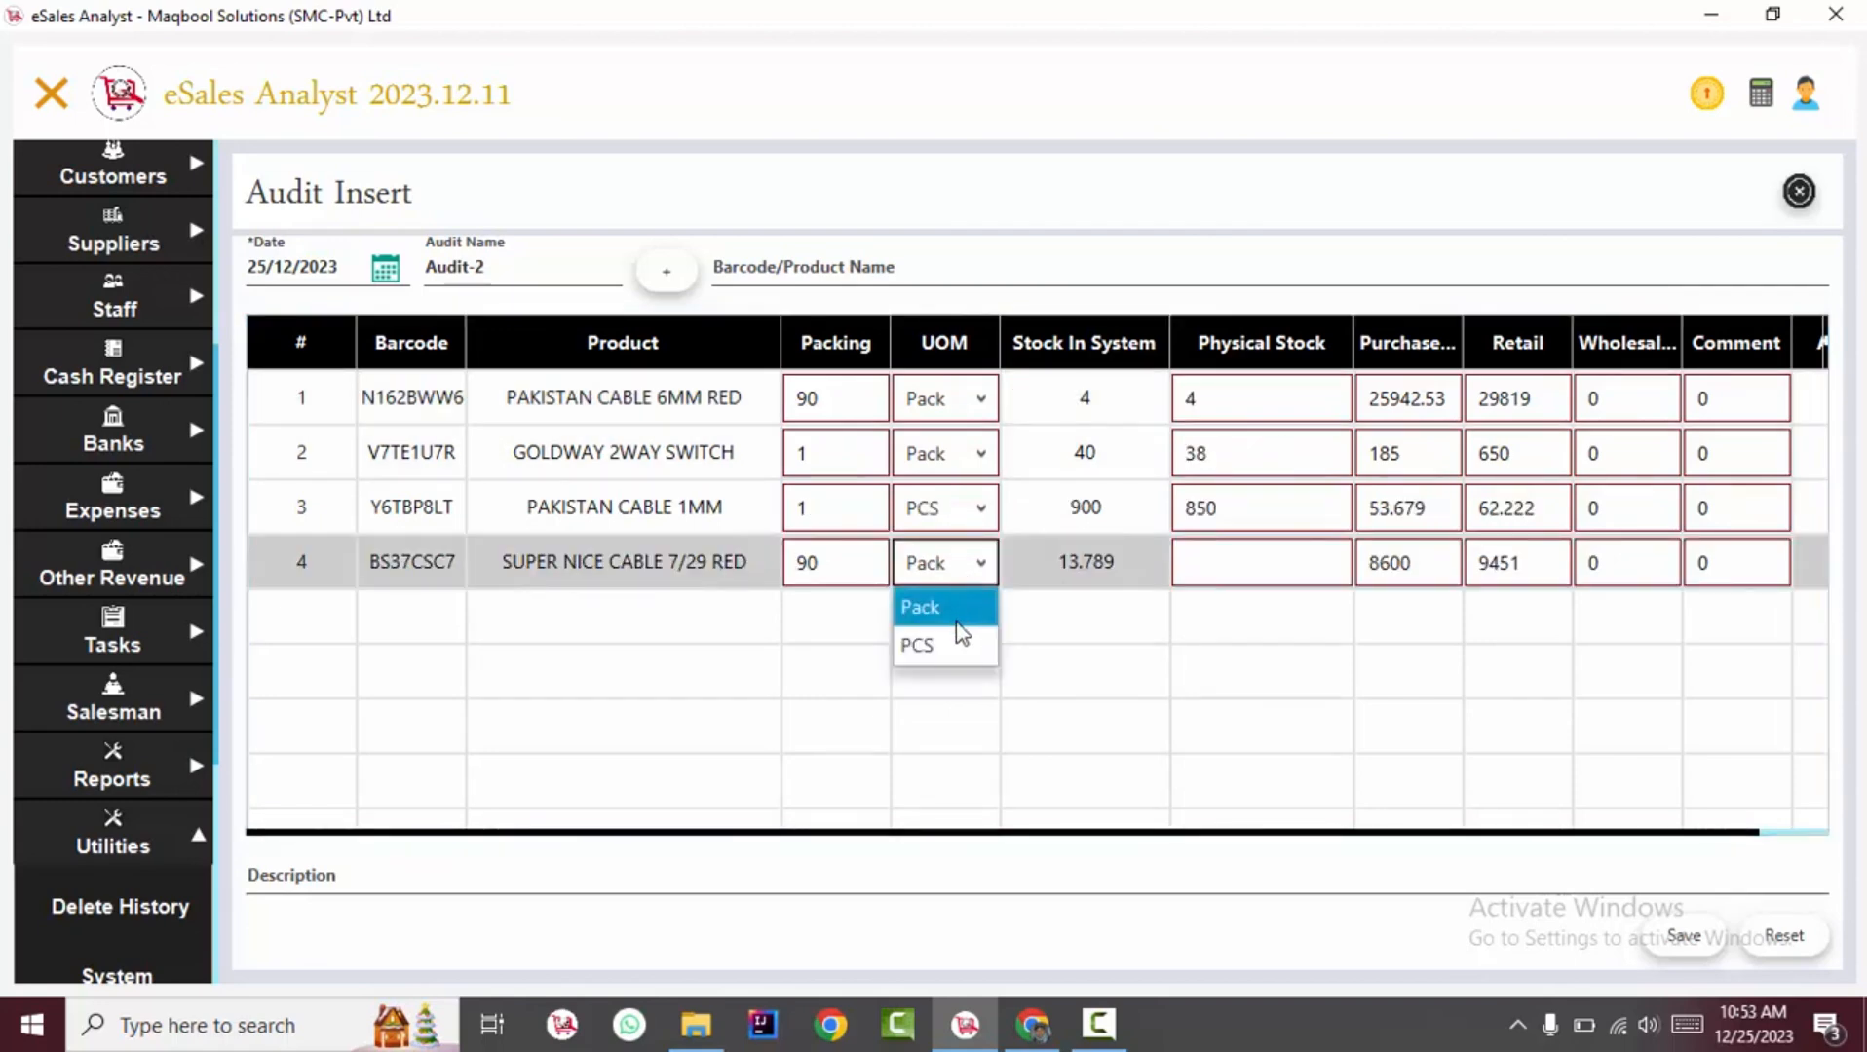
click(958, 645)
click(1079, 587)
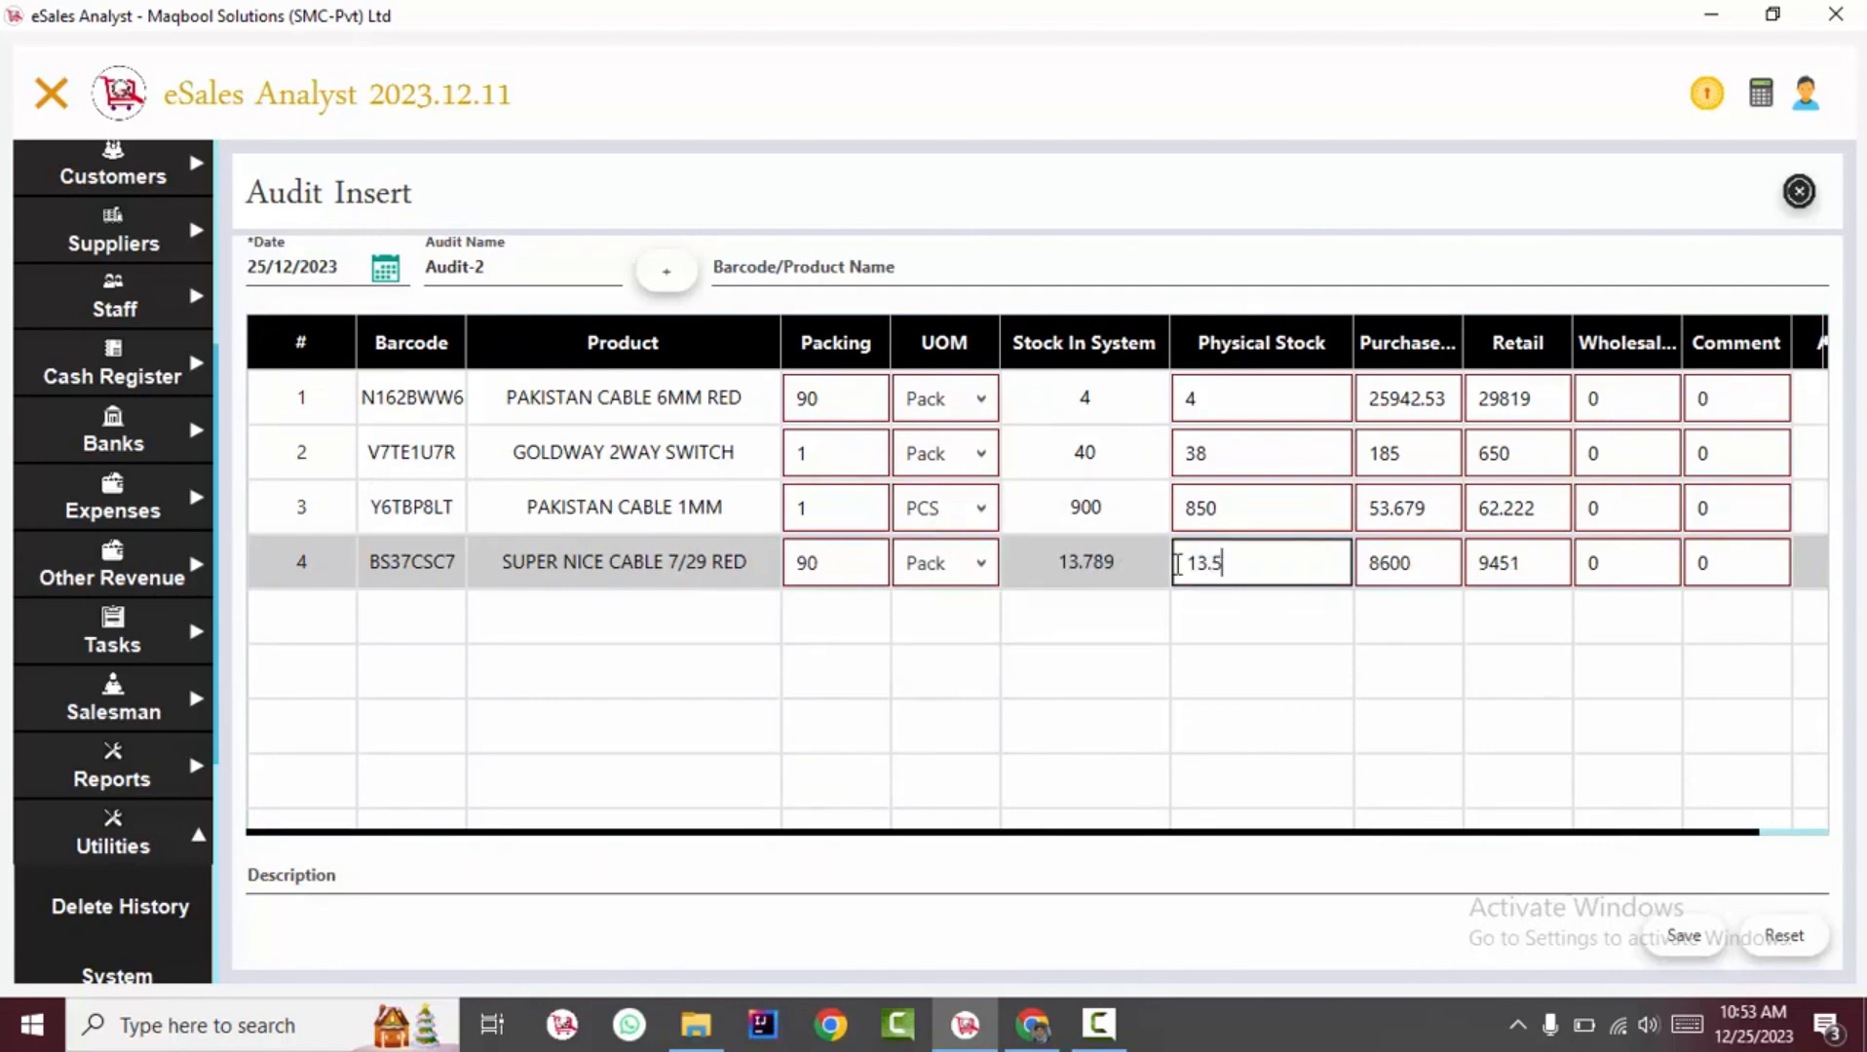
For PAKISTAN CABLE 6MM RED, set the retail price to 30000, the wholesale price to 28000 and the Comment value to 27000
click(1451, 399)
text(3000)
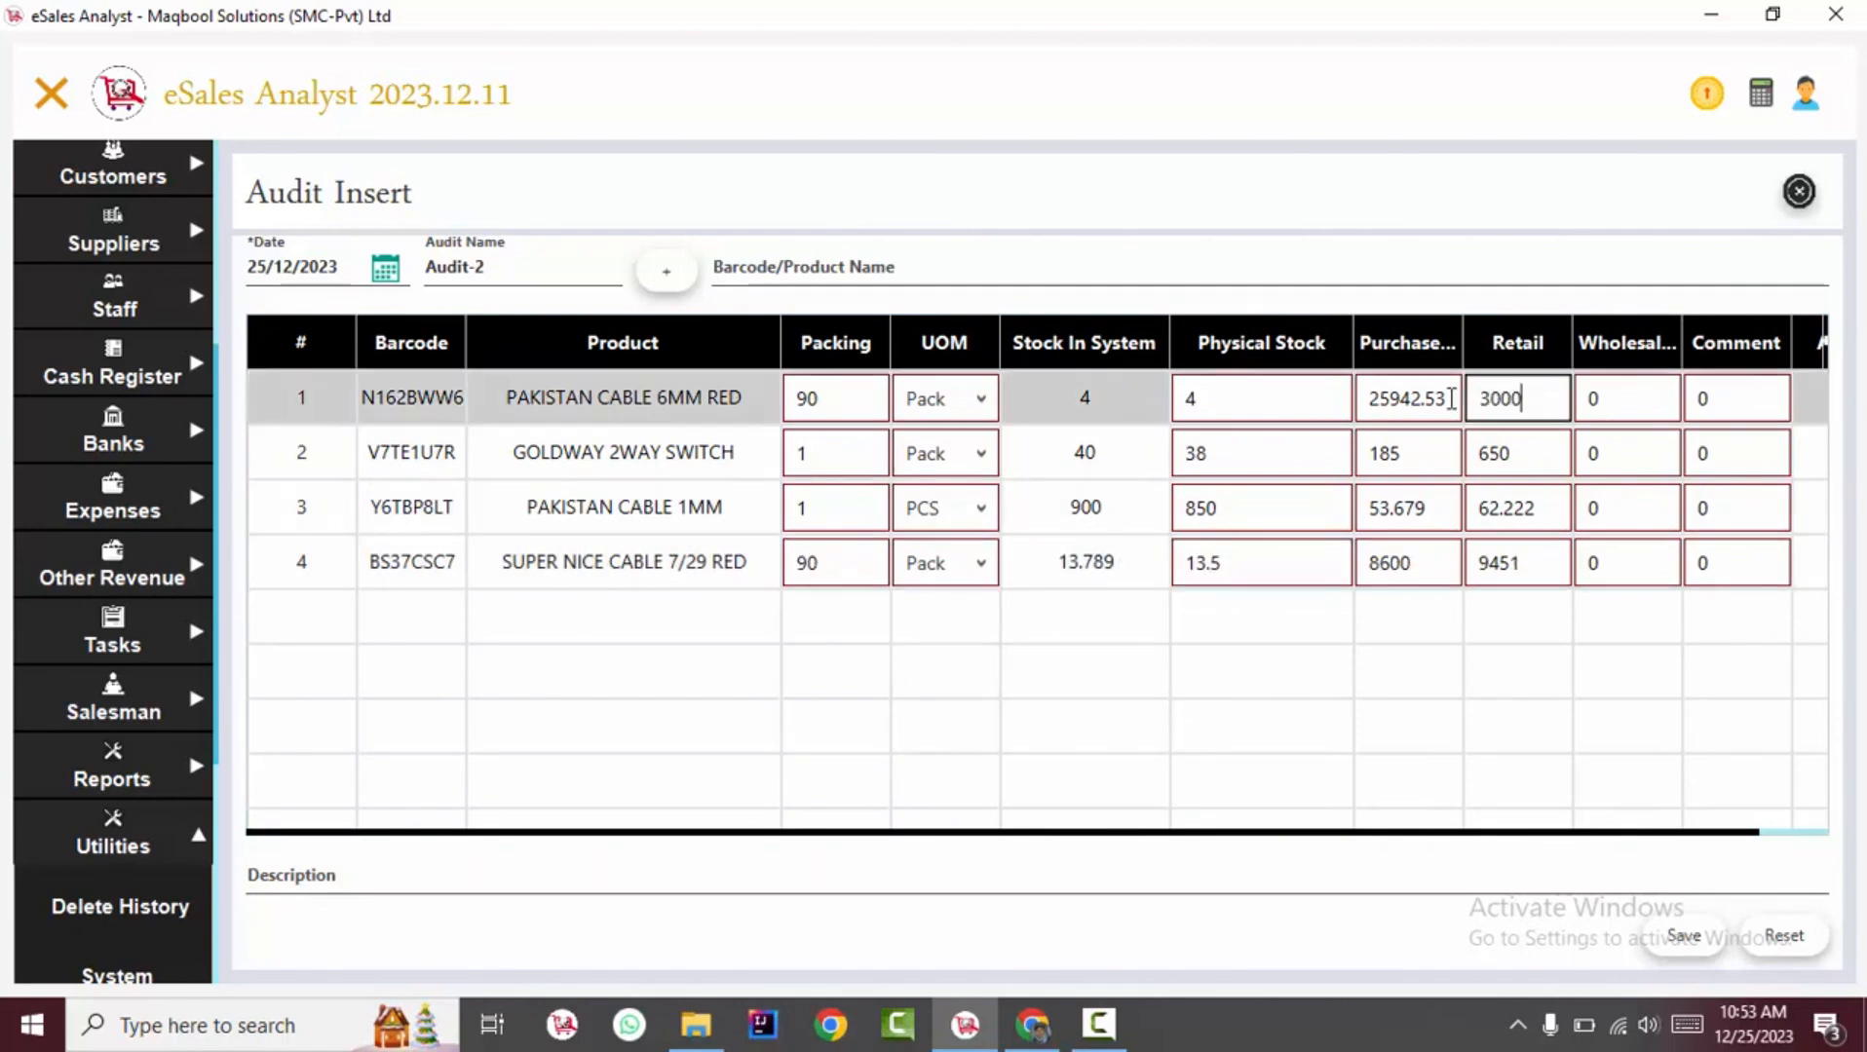
key(Tab)
text(28000)
key(Tab)
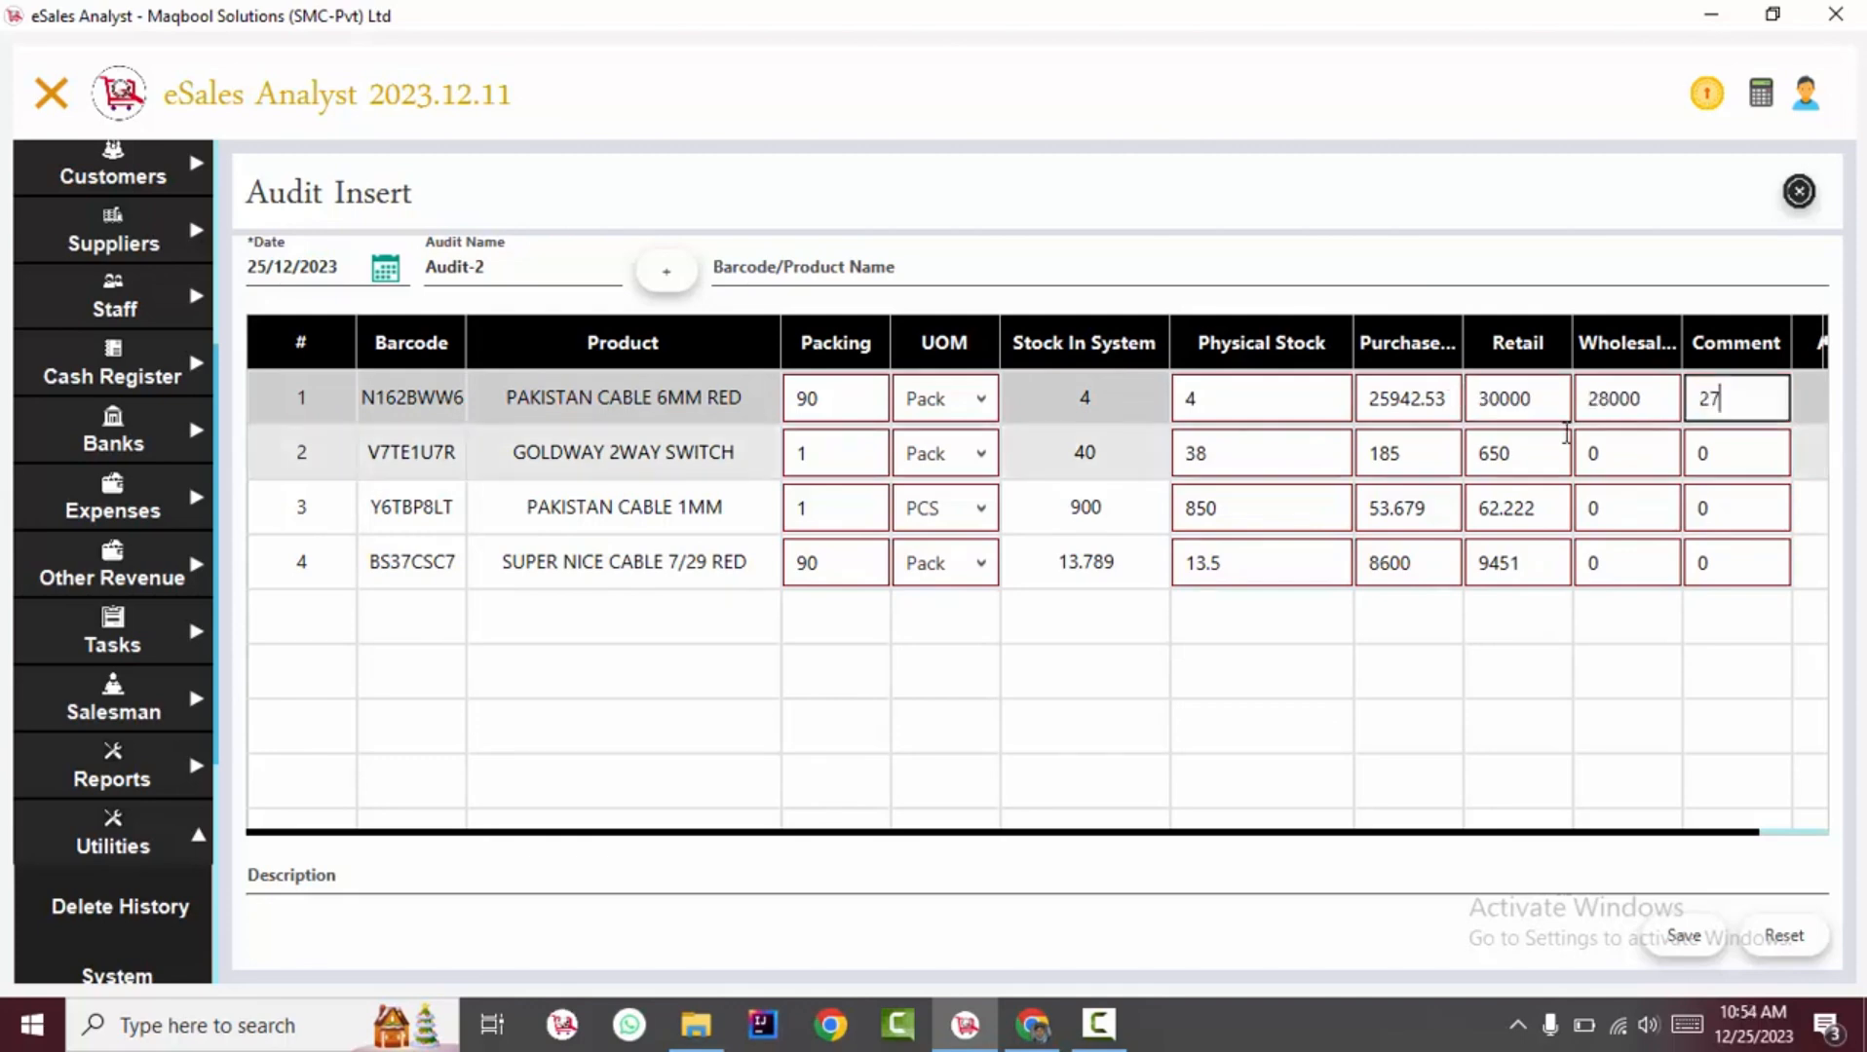
text(27000)
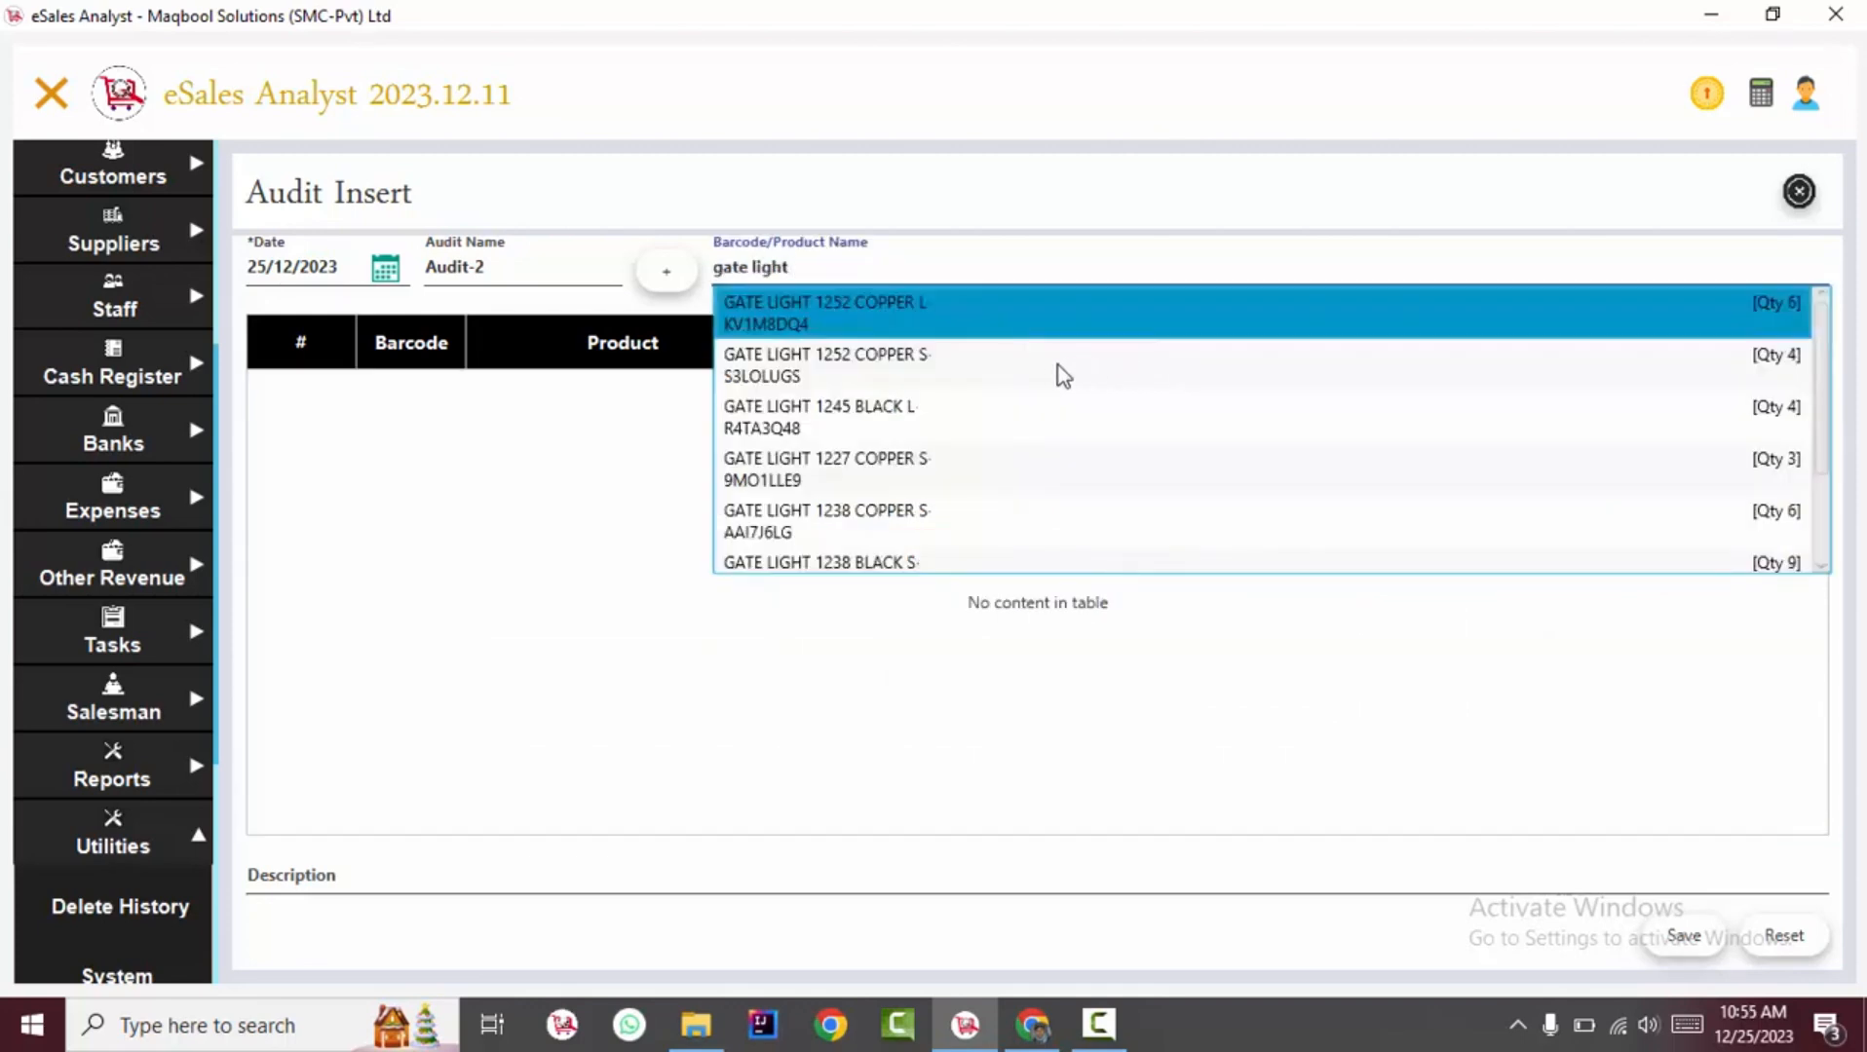
Try to add GATE LIGHT 1227 COPPER S to the audit from the "gate light" product matches
click(935, 467)
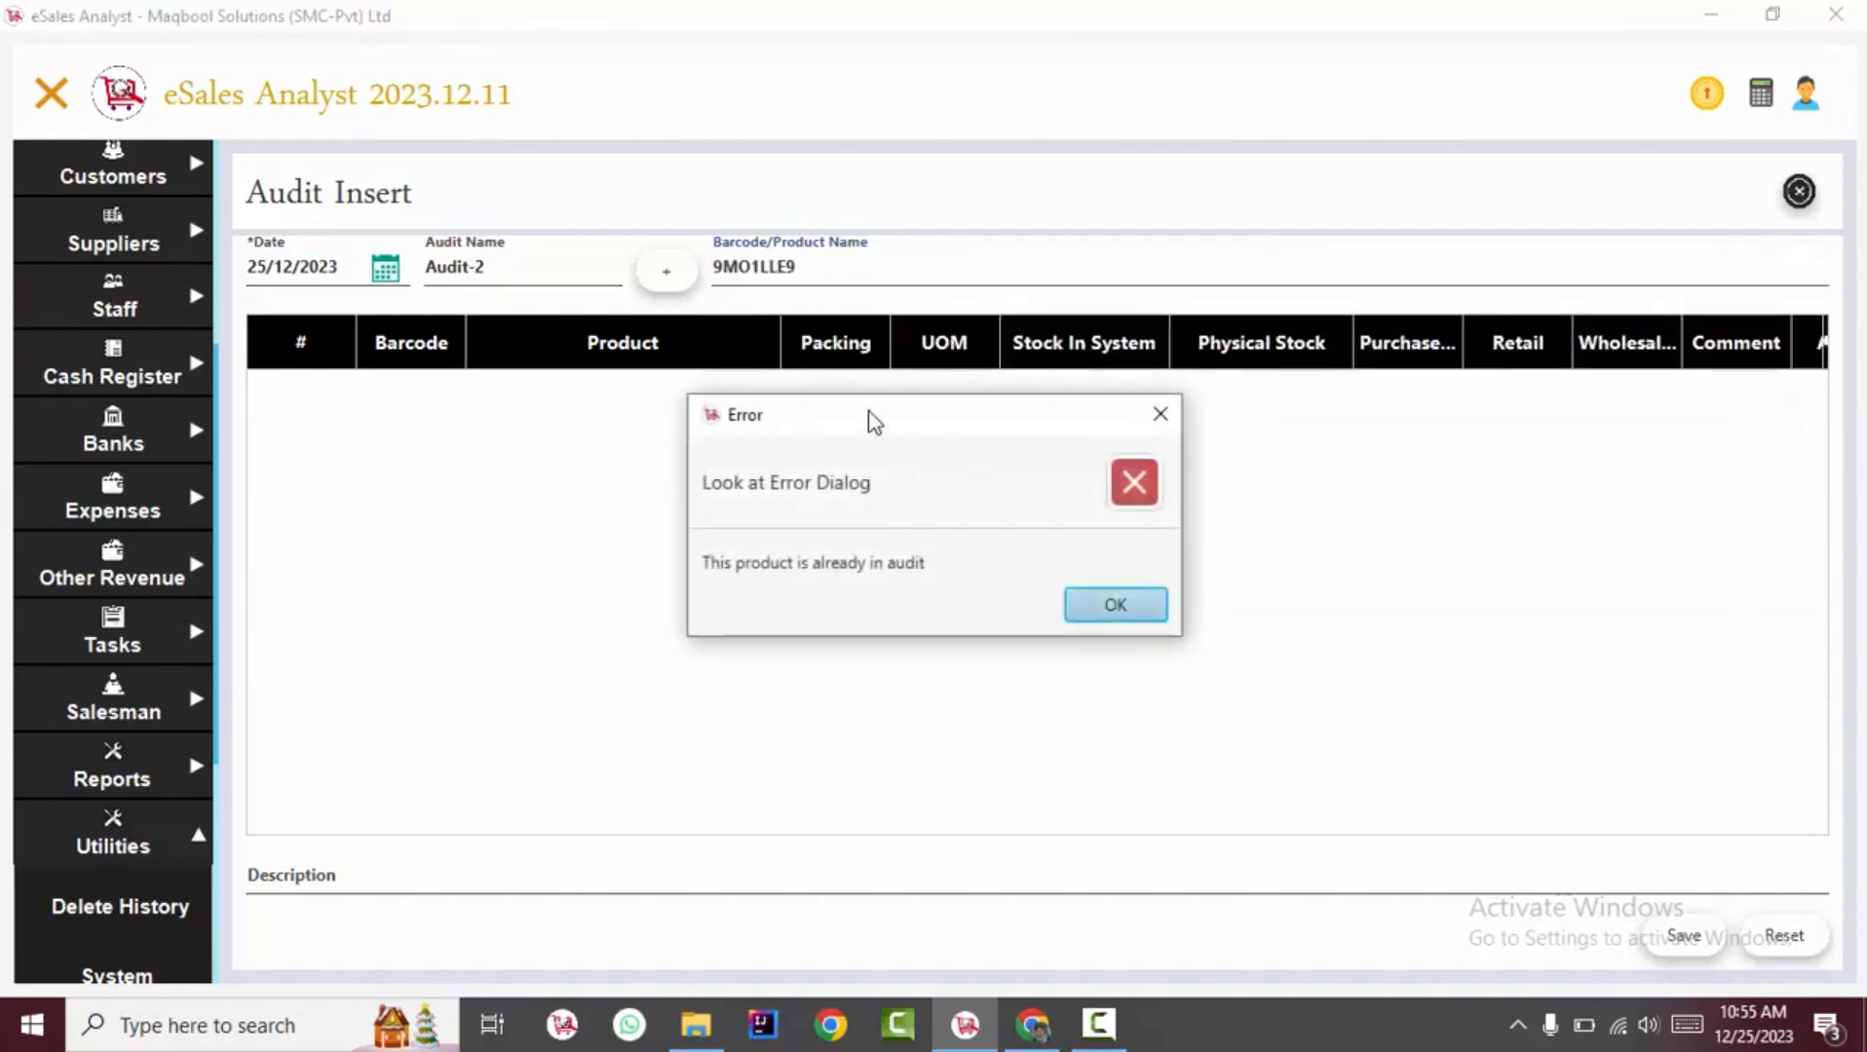
drag(871, 415, 887, 568)
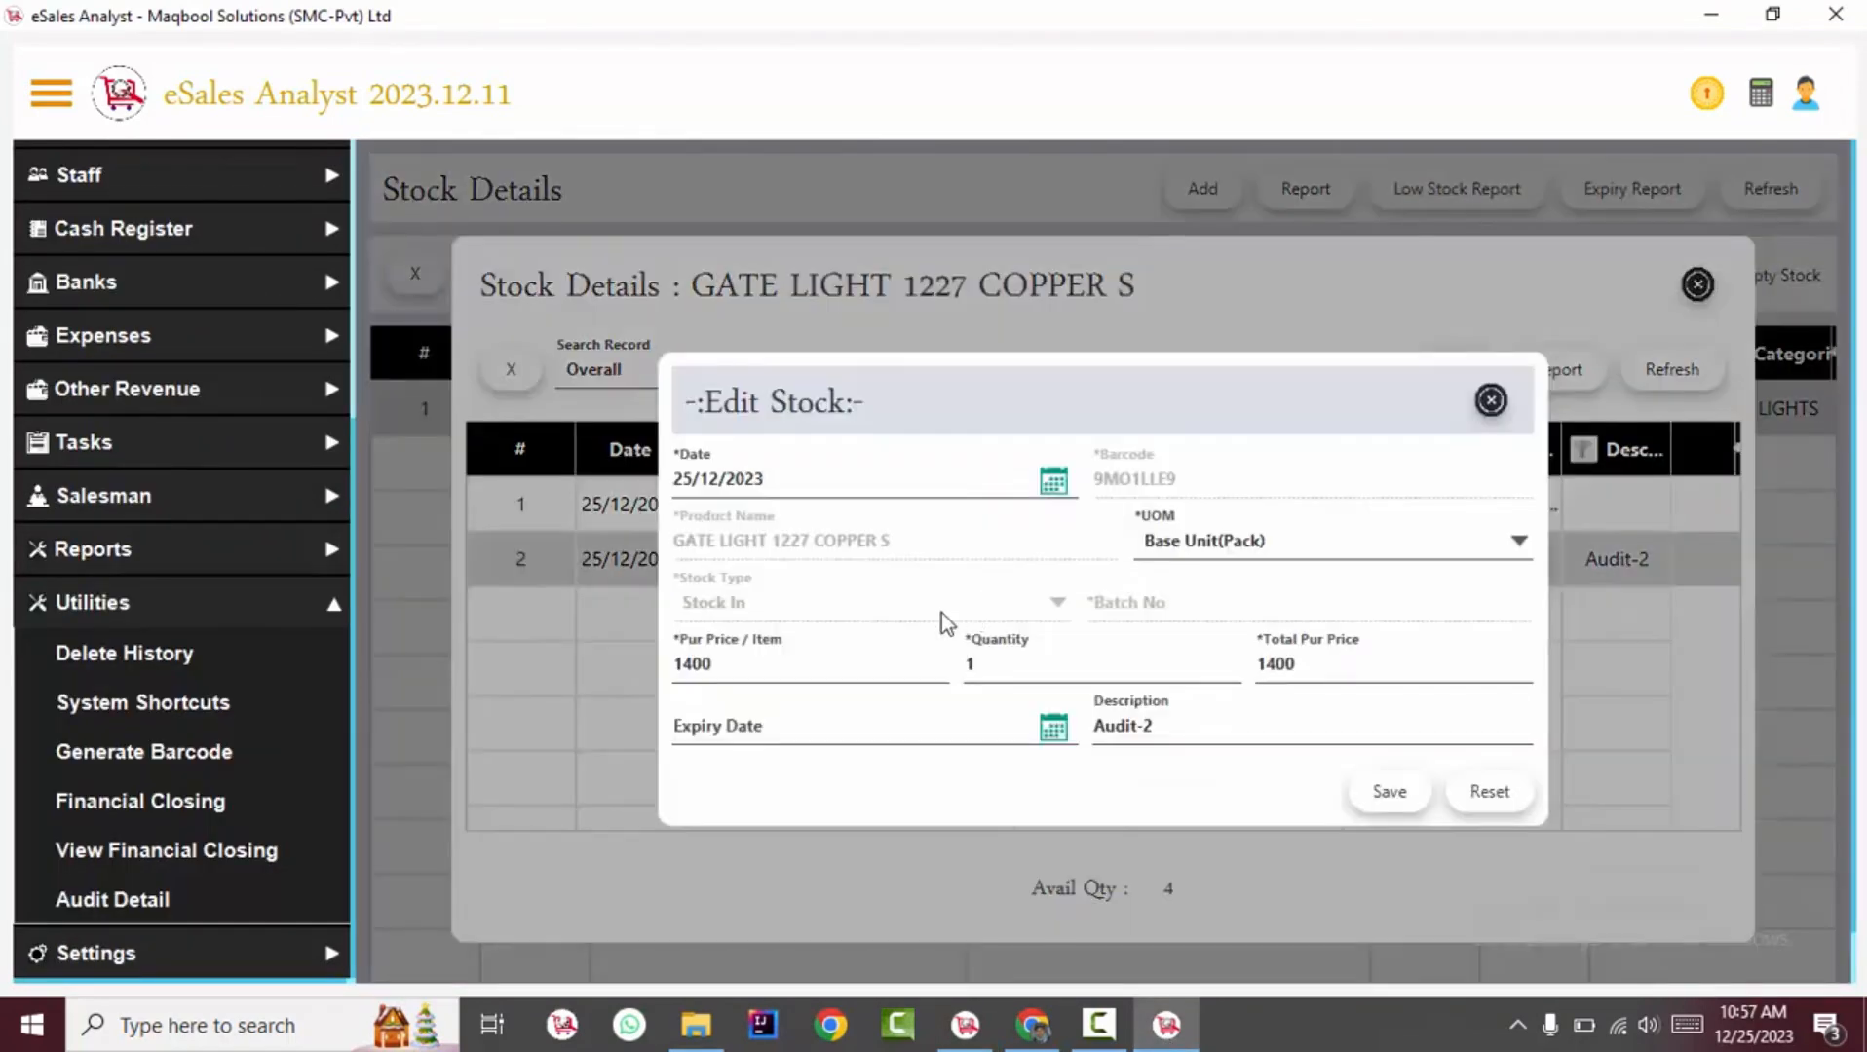
Set the quantity to 2 in the Audit-2 stock entry of GATE LIGHT 1227 COPPER S
drag(977, 663, 897, 665)
text(5)
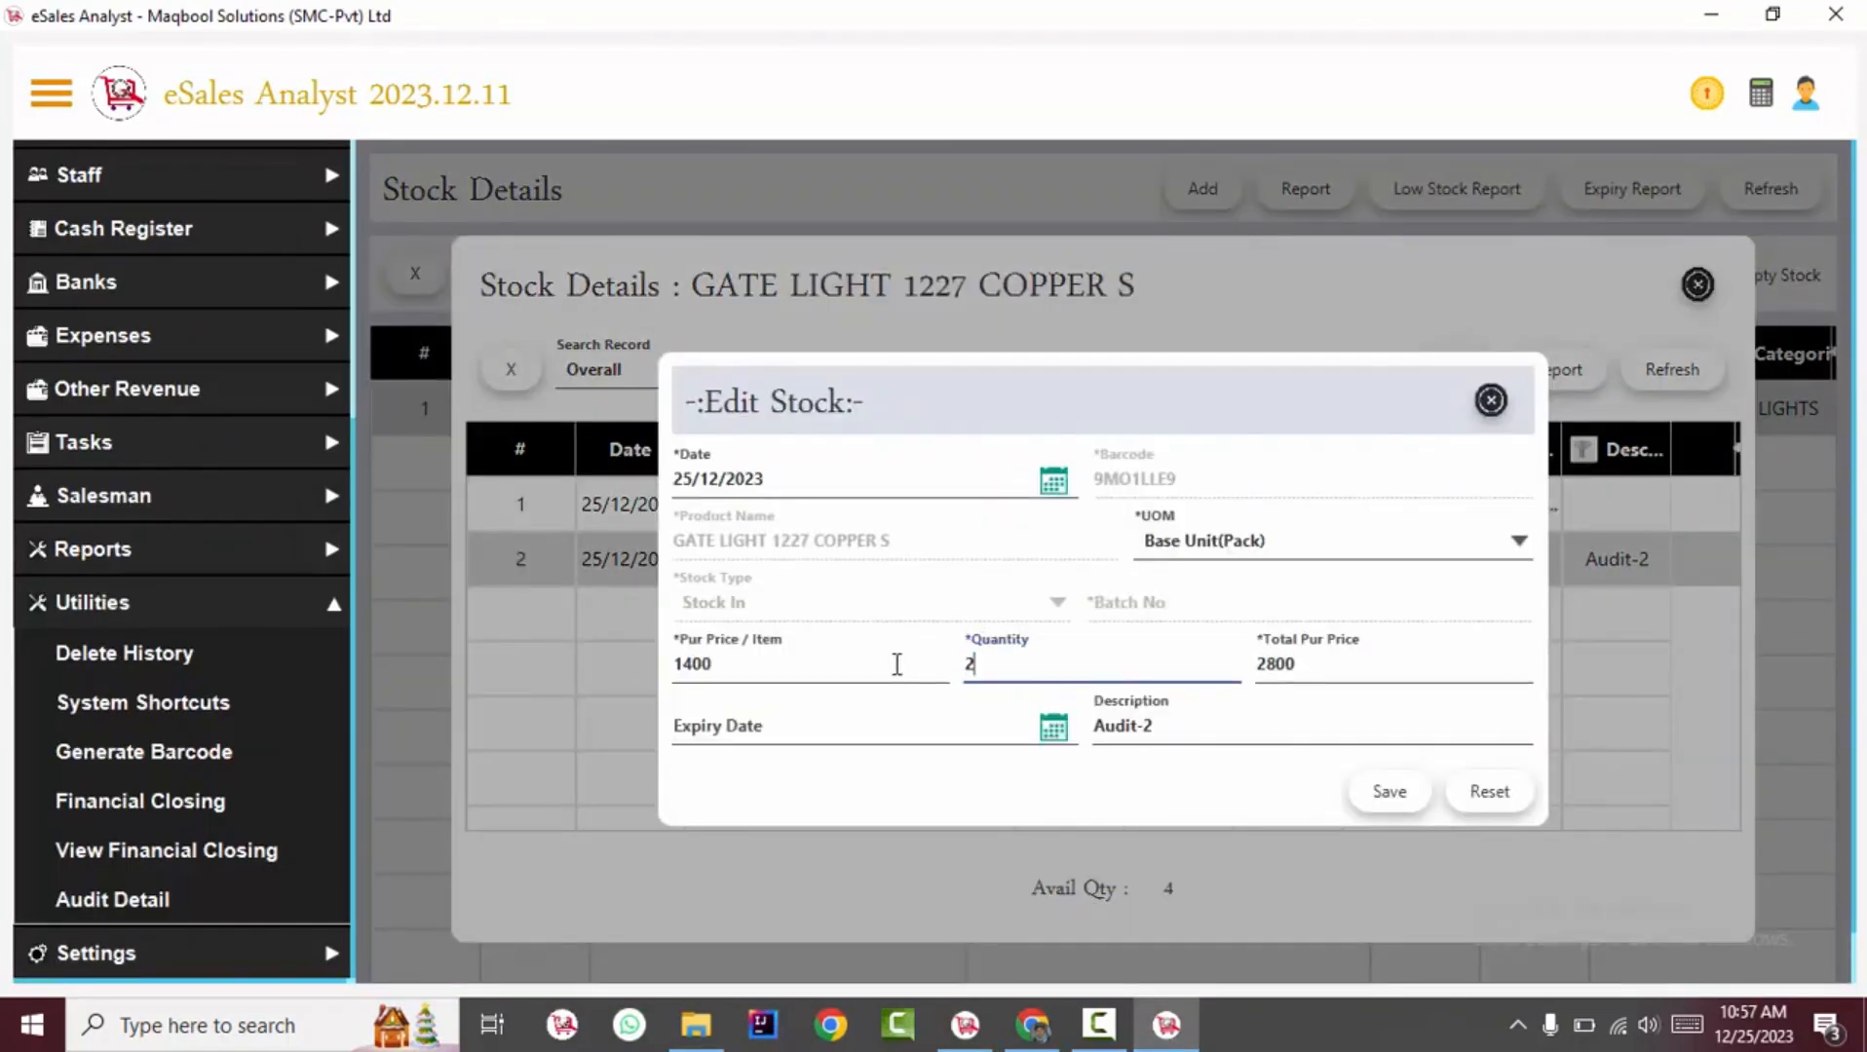
key(Return)
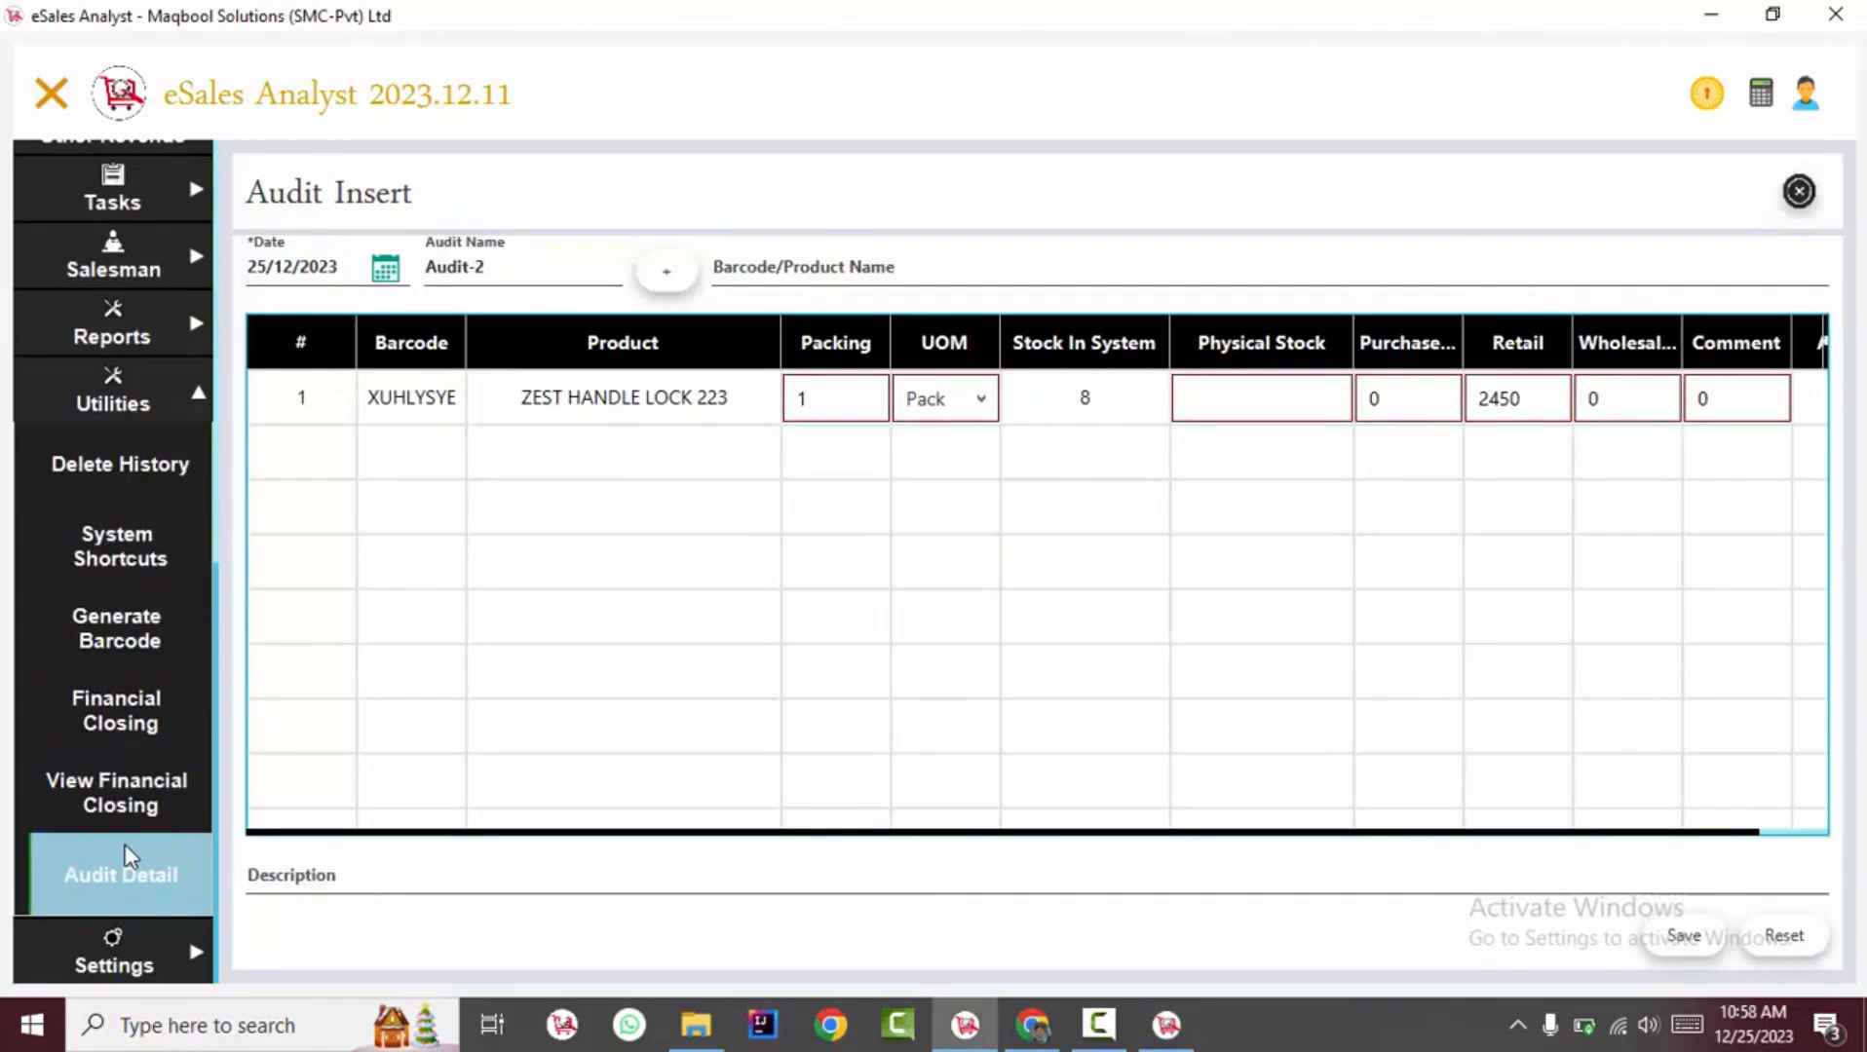
Return to the Audit Detail list, view the product details of Audit-2 and close them
click(126, 857)
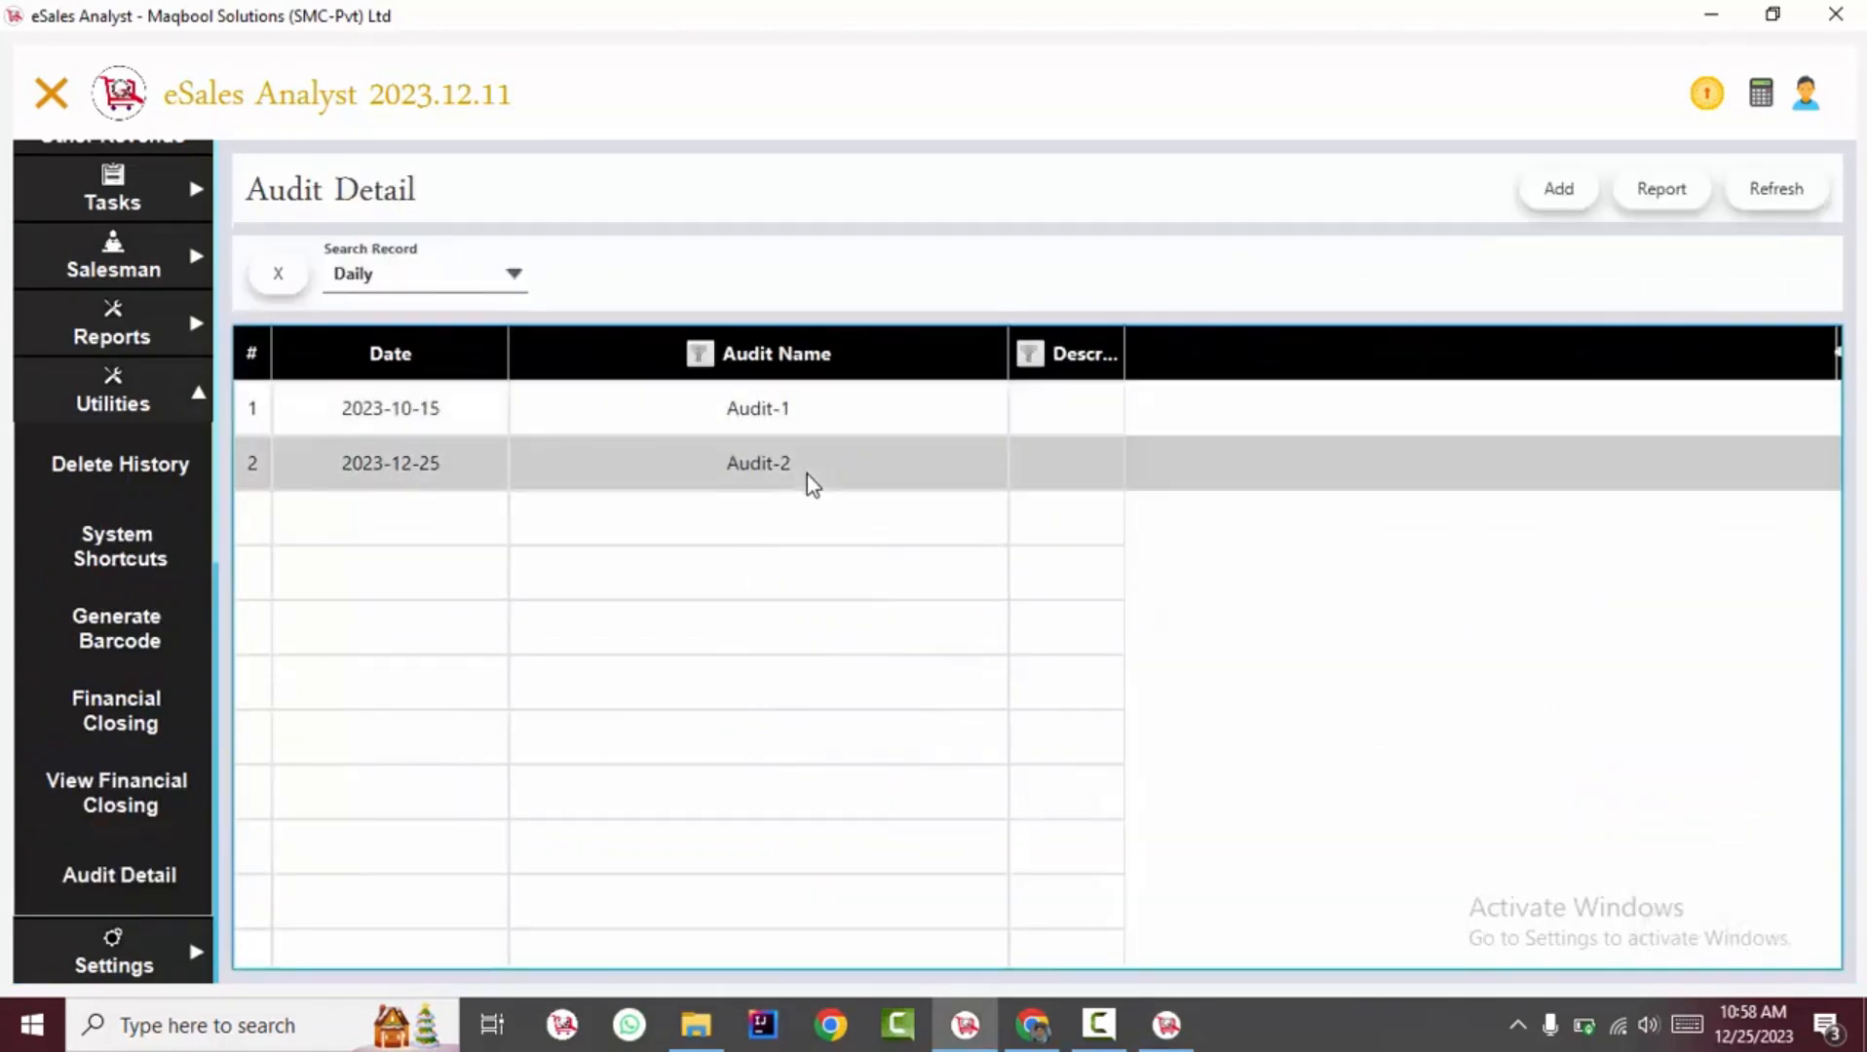
double_click(747, 477)
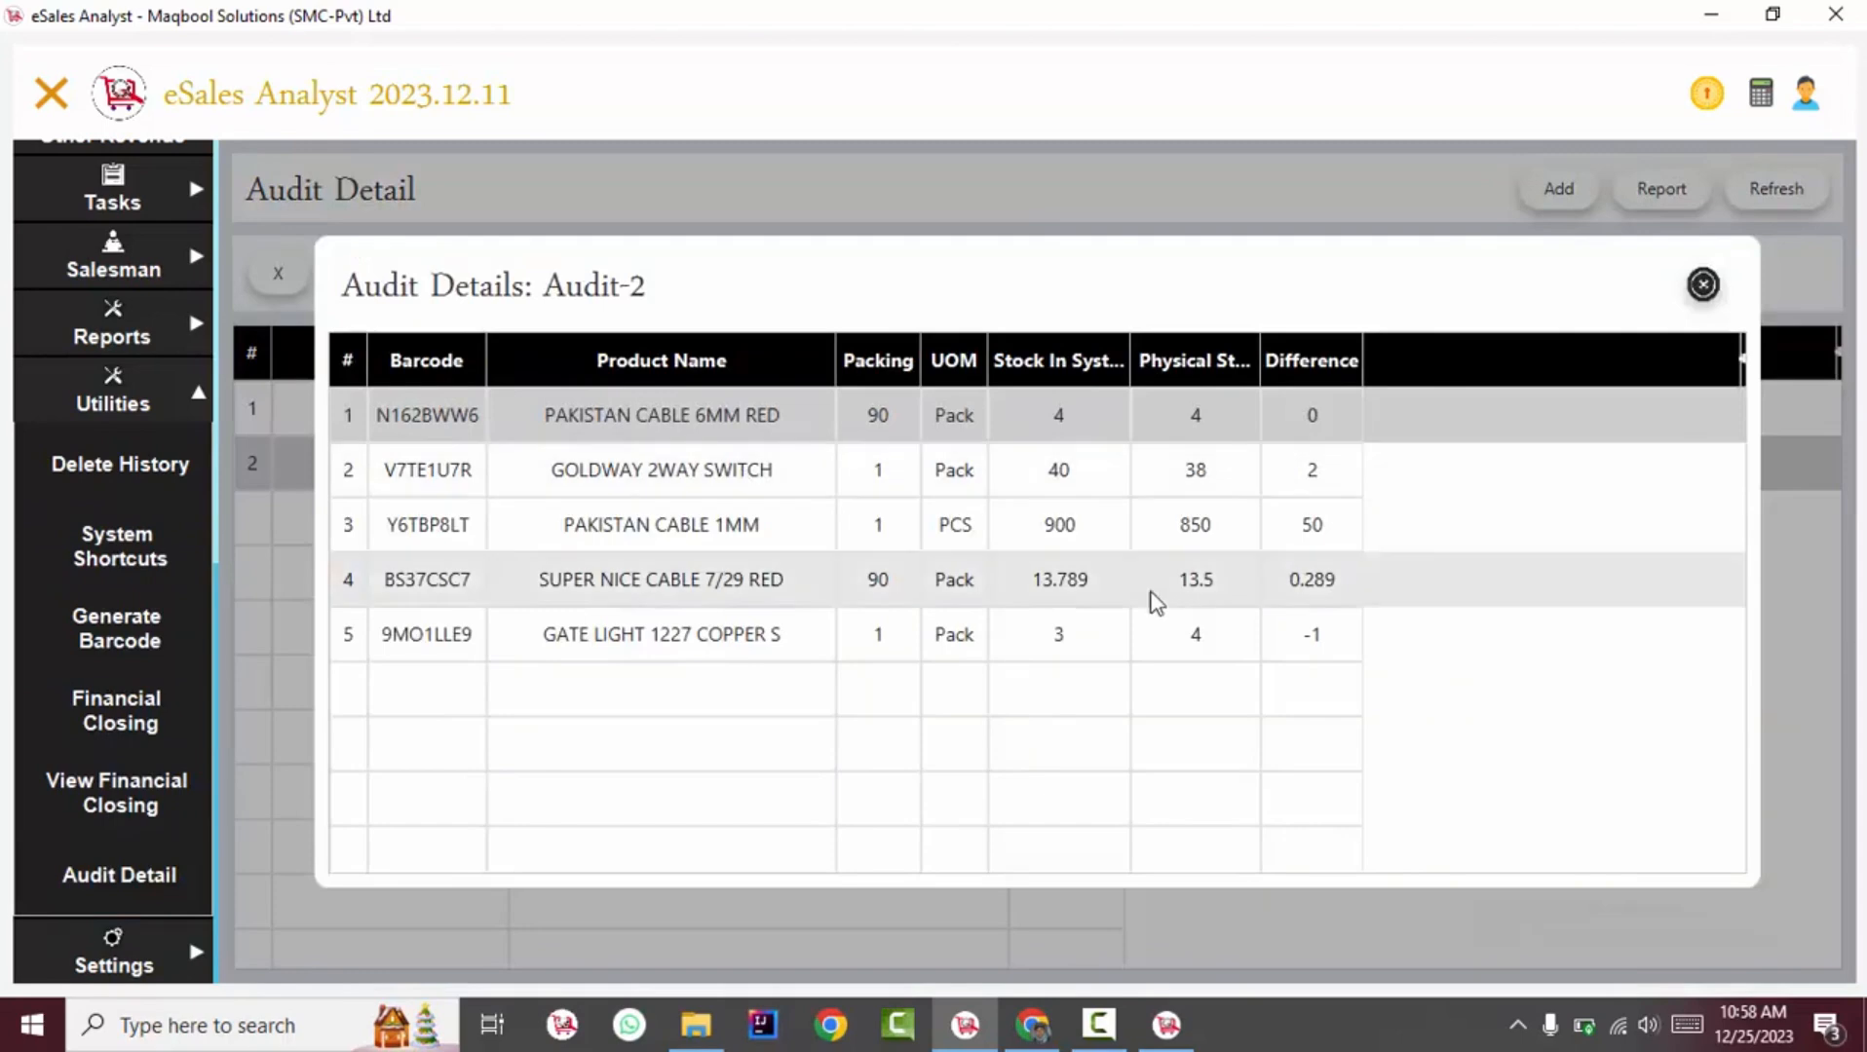
click(1703, 284)
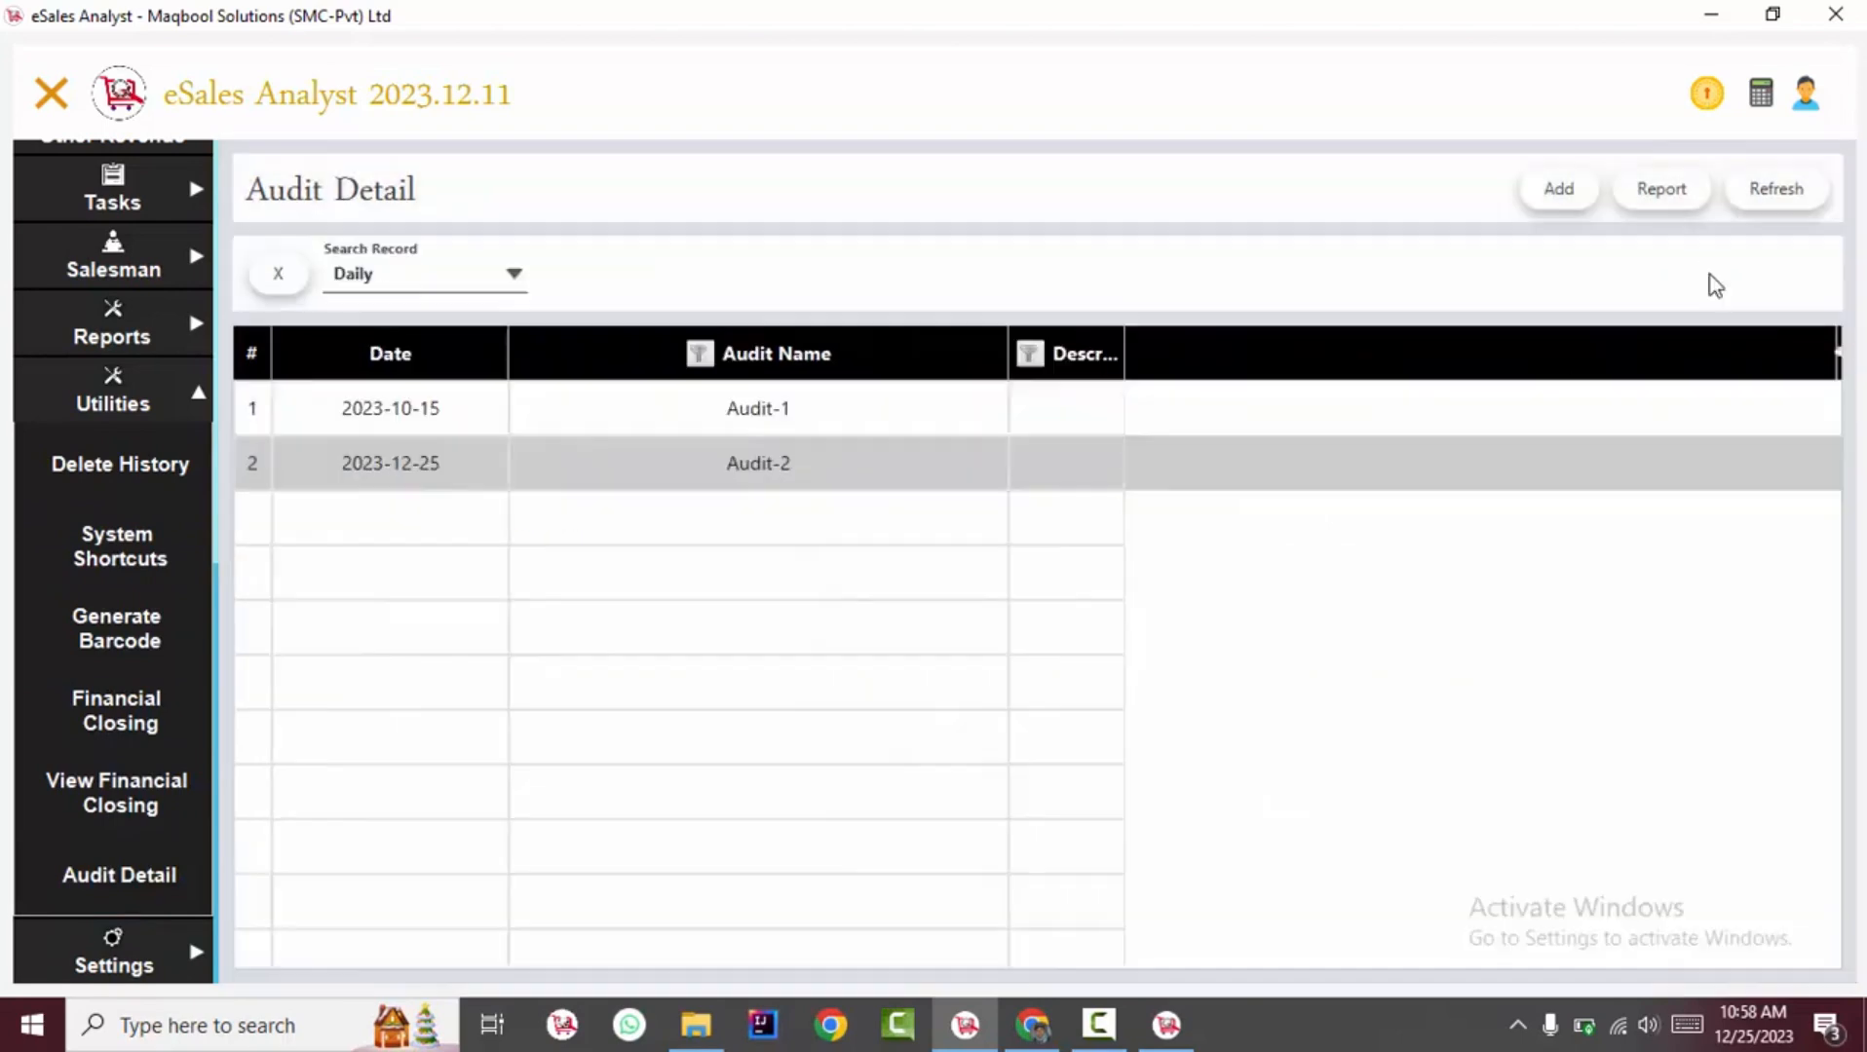
Open the report for Audit-2, enlarge it to 144%, examine the system and physical stock differences, and close it
click(1661, 188)
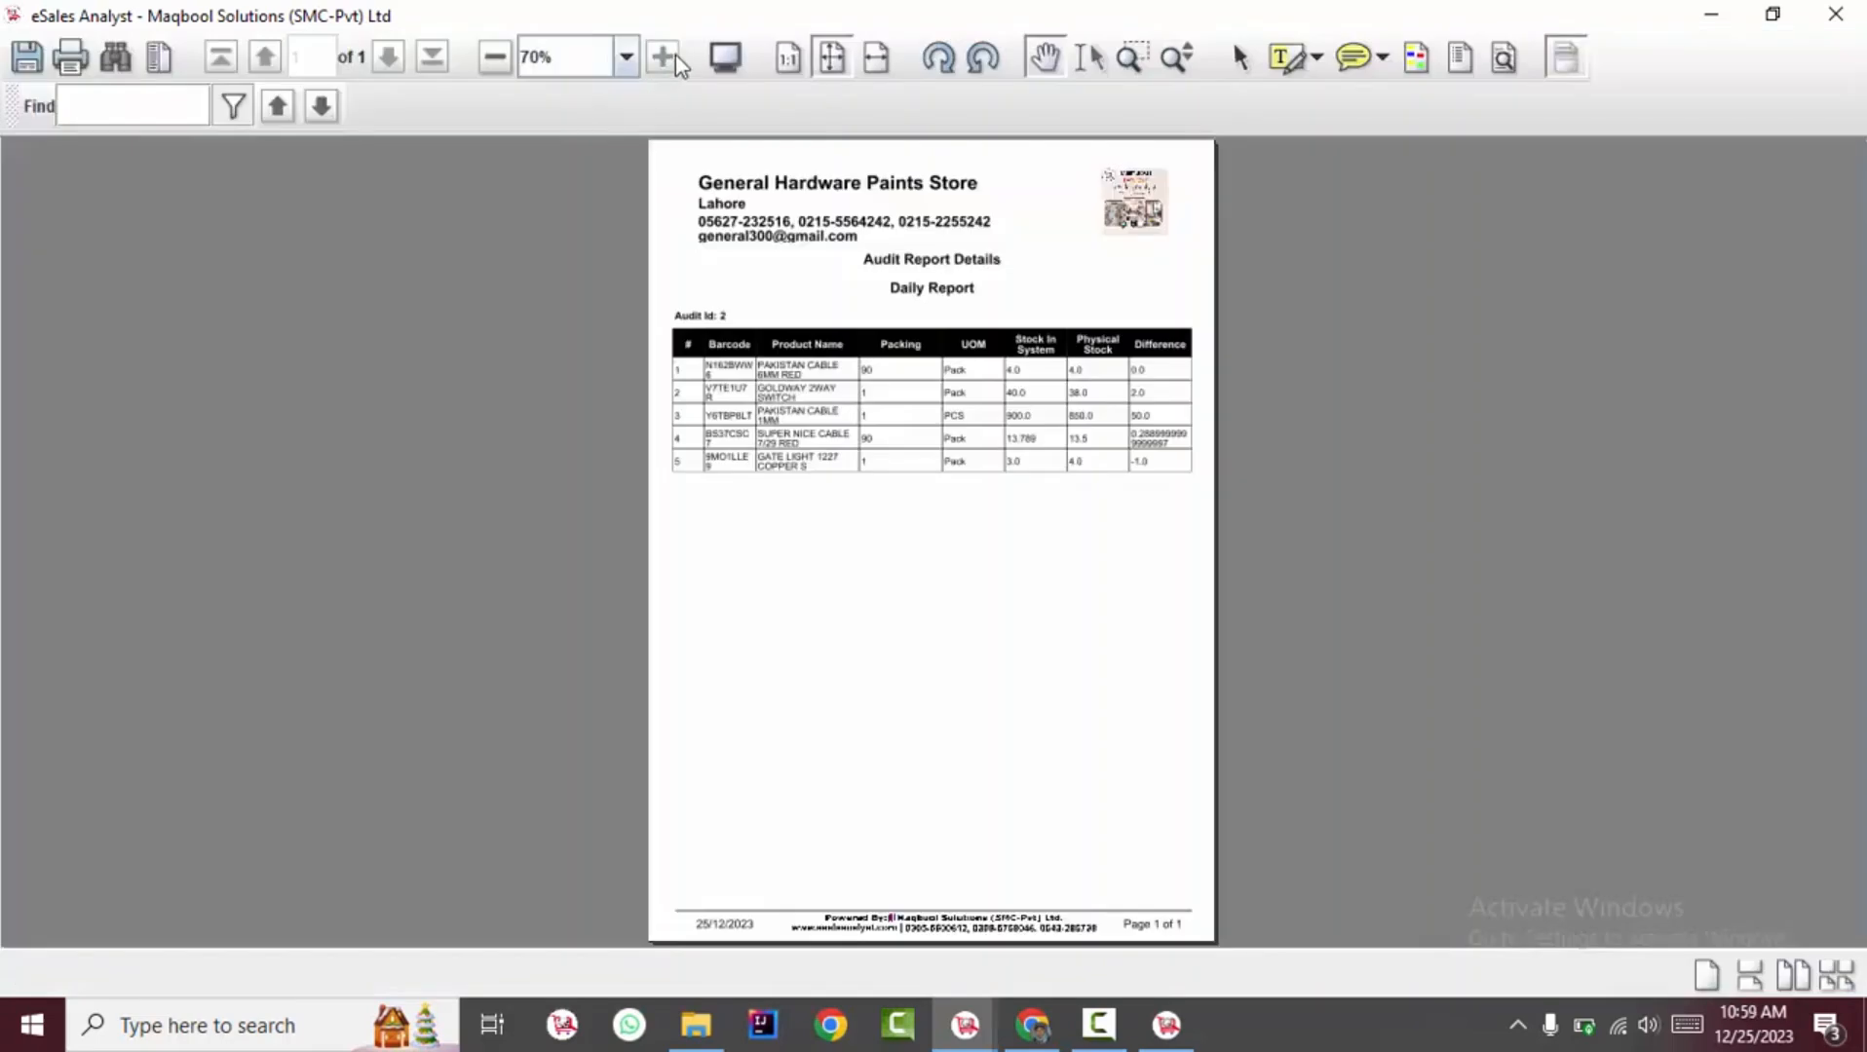
click(675, 56)
click(675, 55)
click(675, 55)
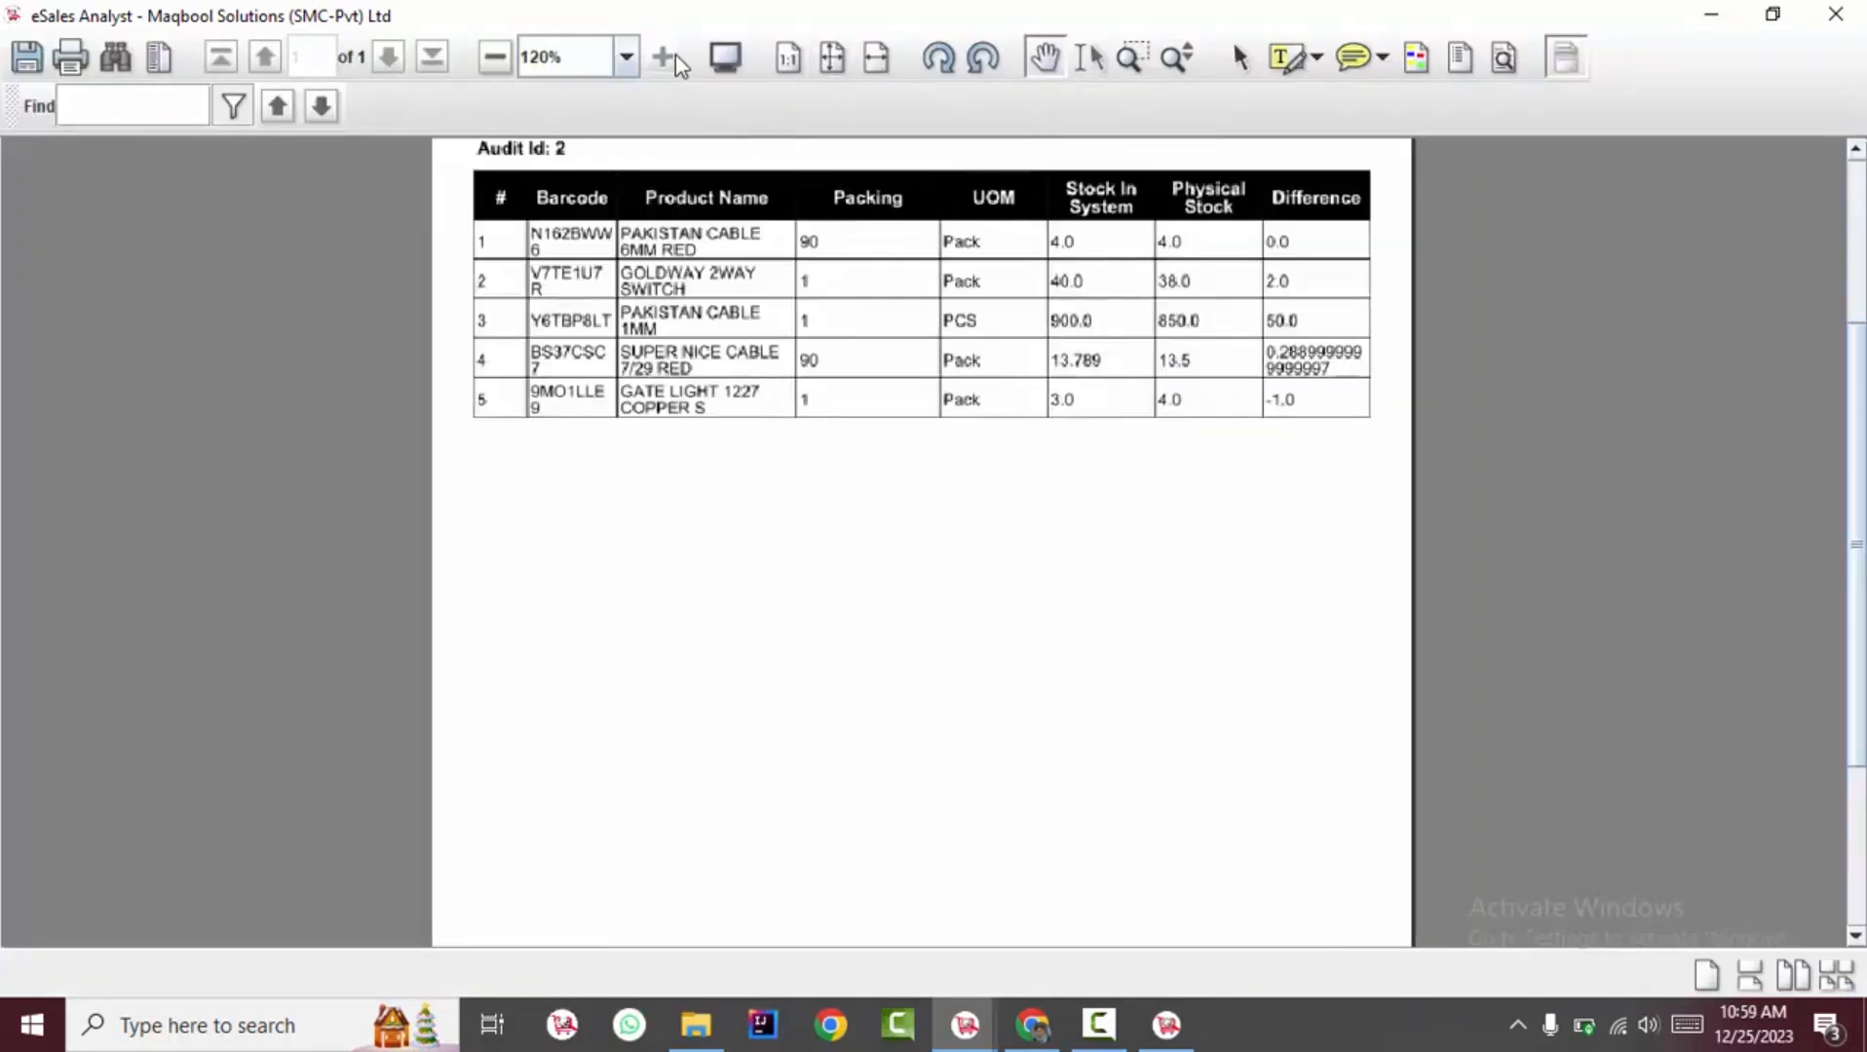
click(675, 56)
drag(820, 399, 879, 799)
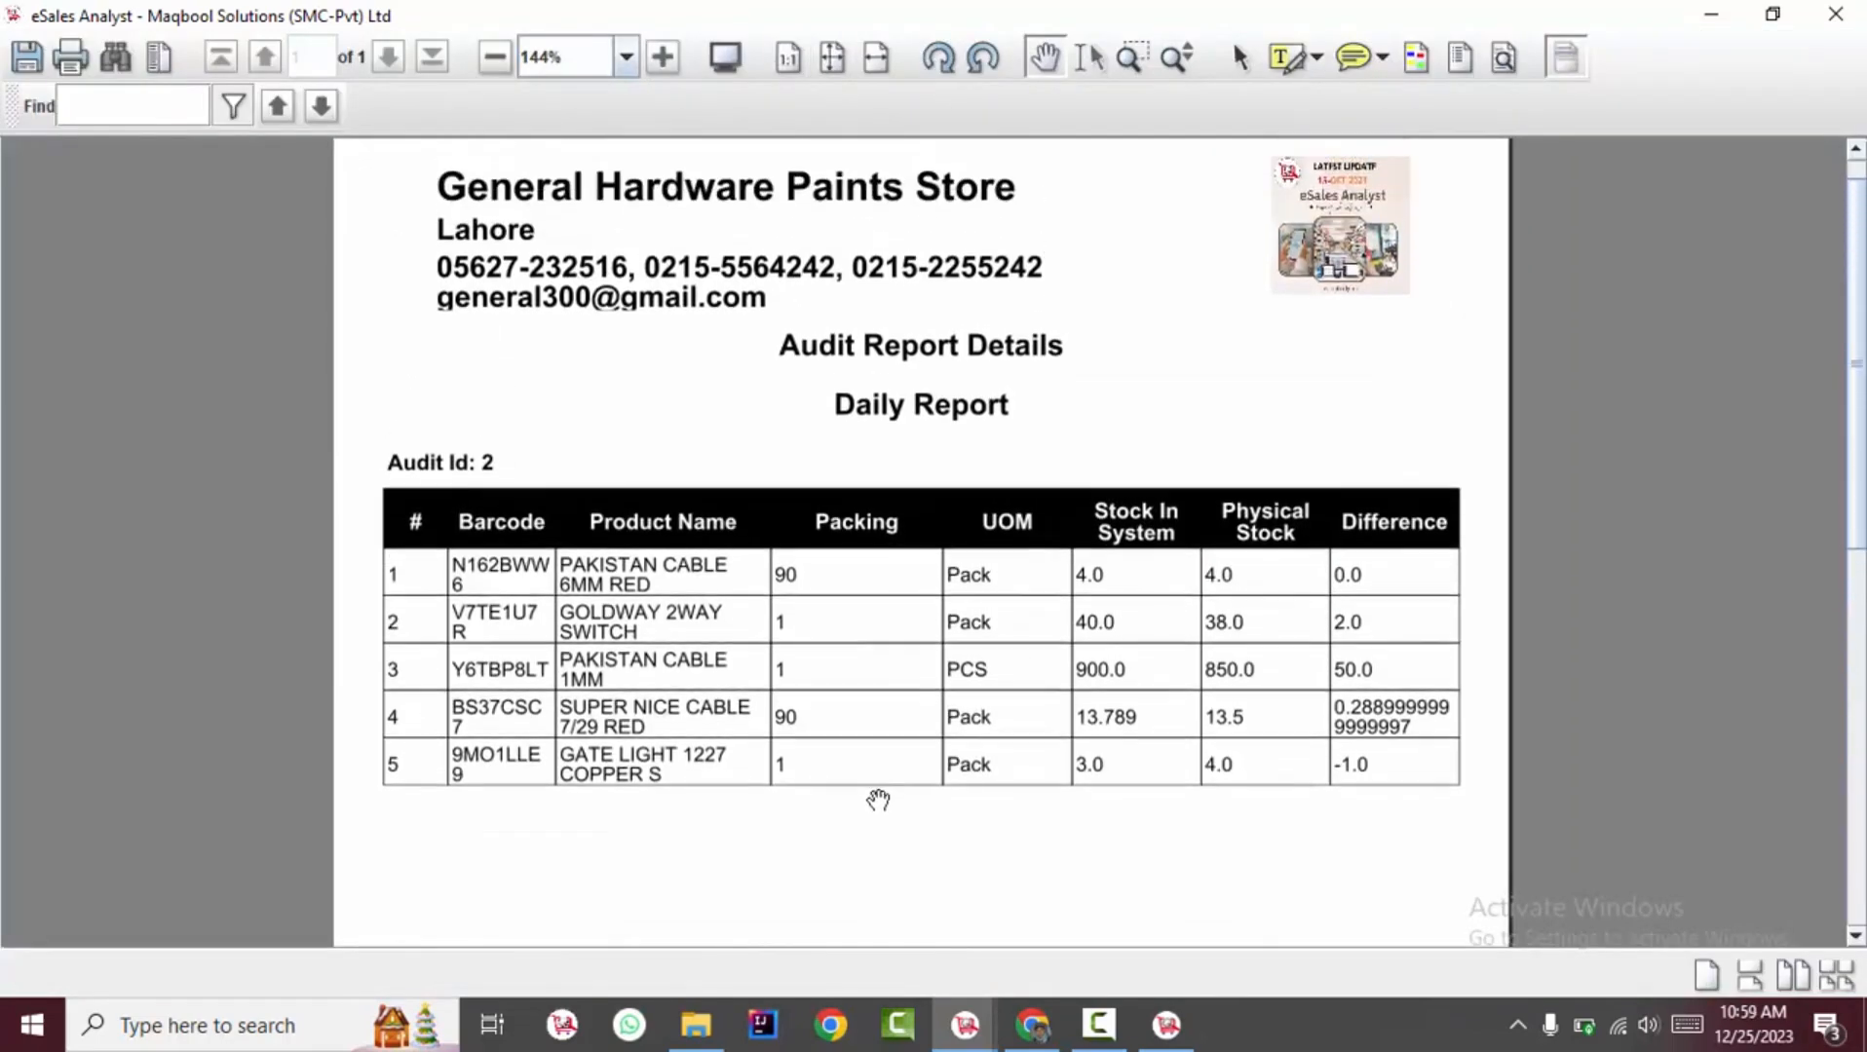
drag(989, 636, 1185, 708)
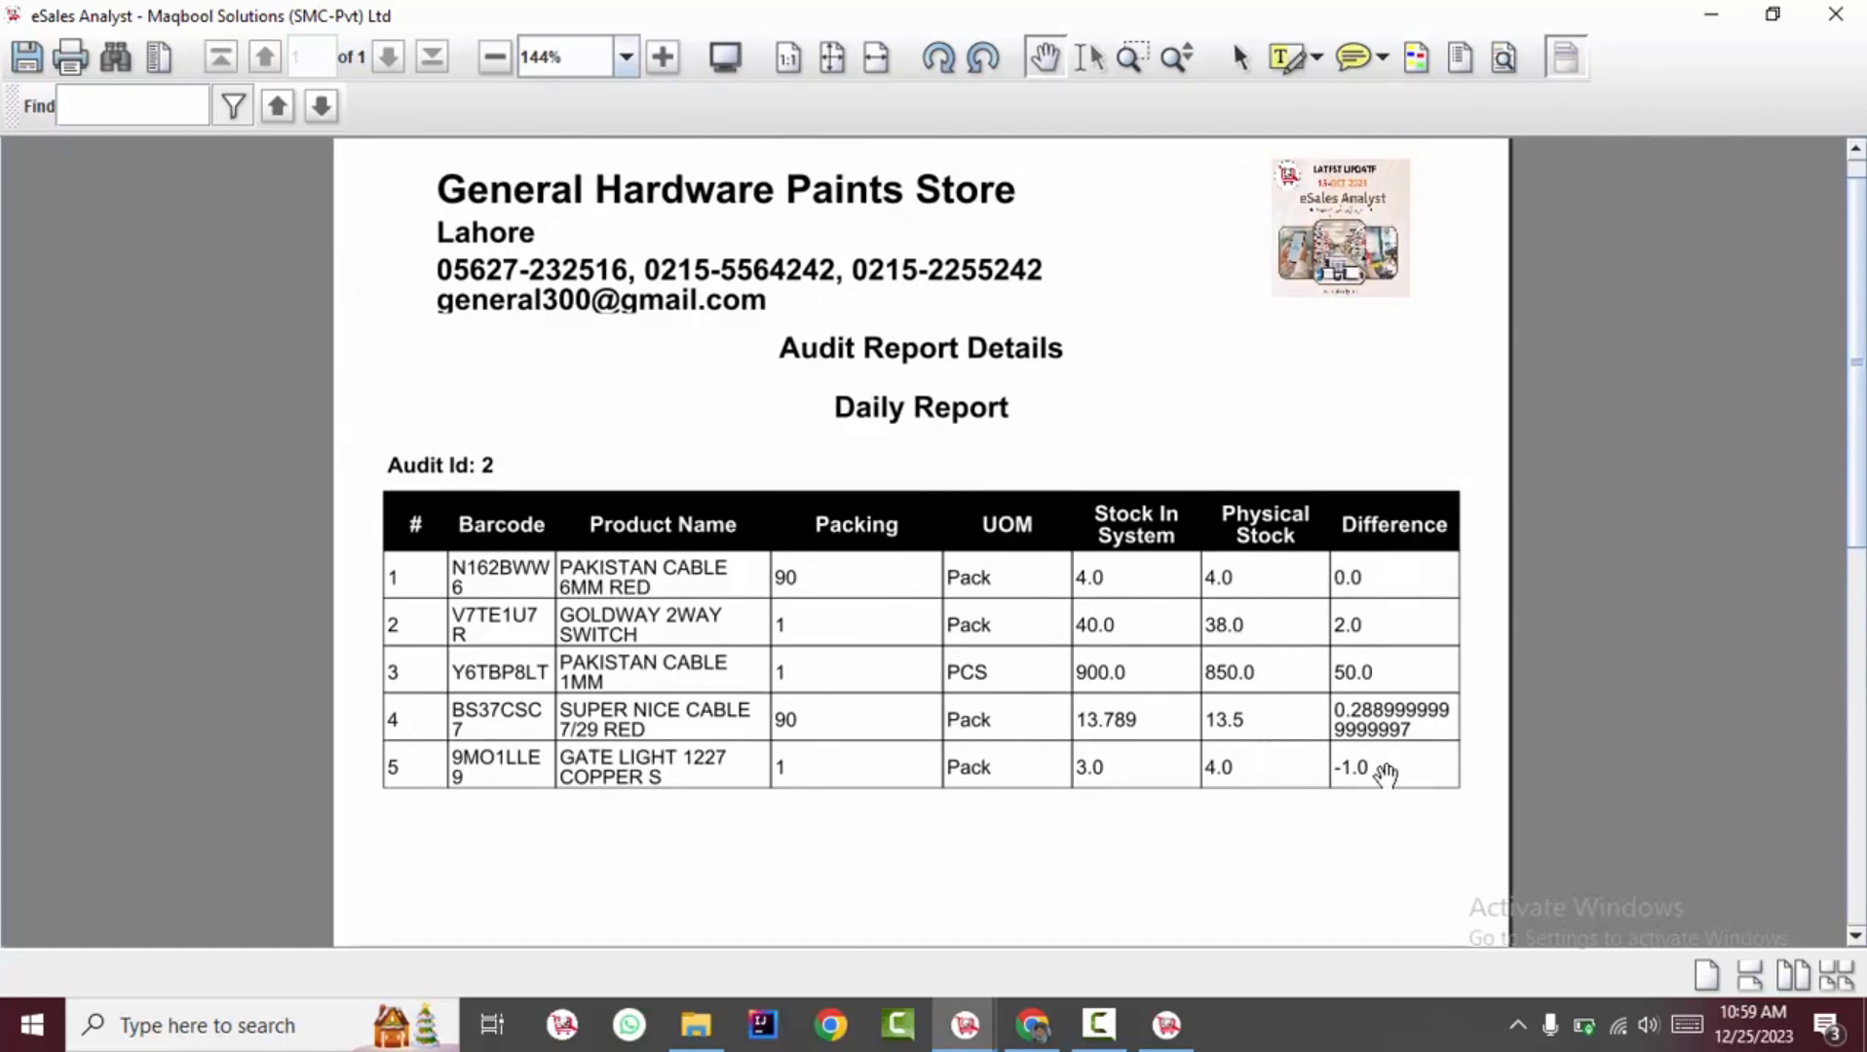
scroll(1388, 768, down, 1)
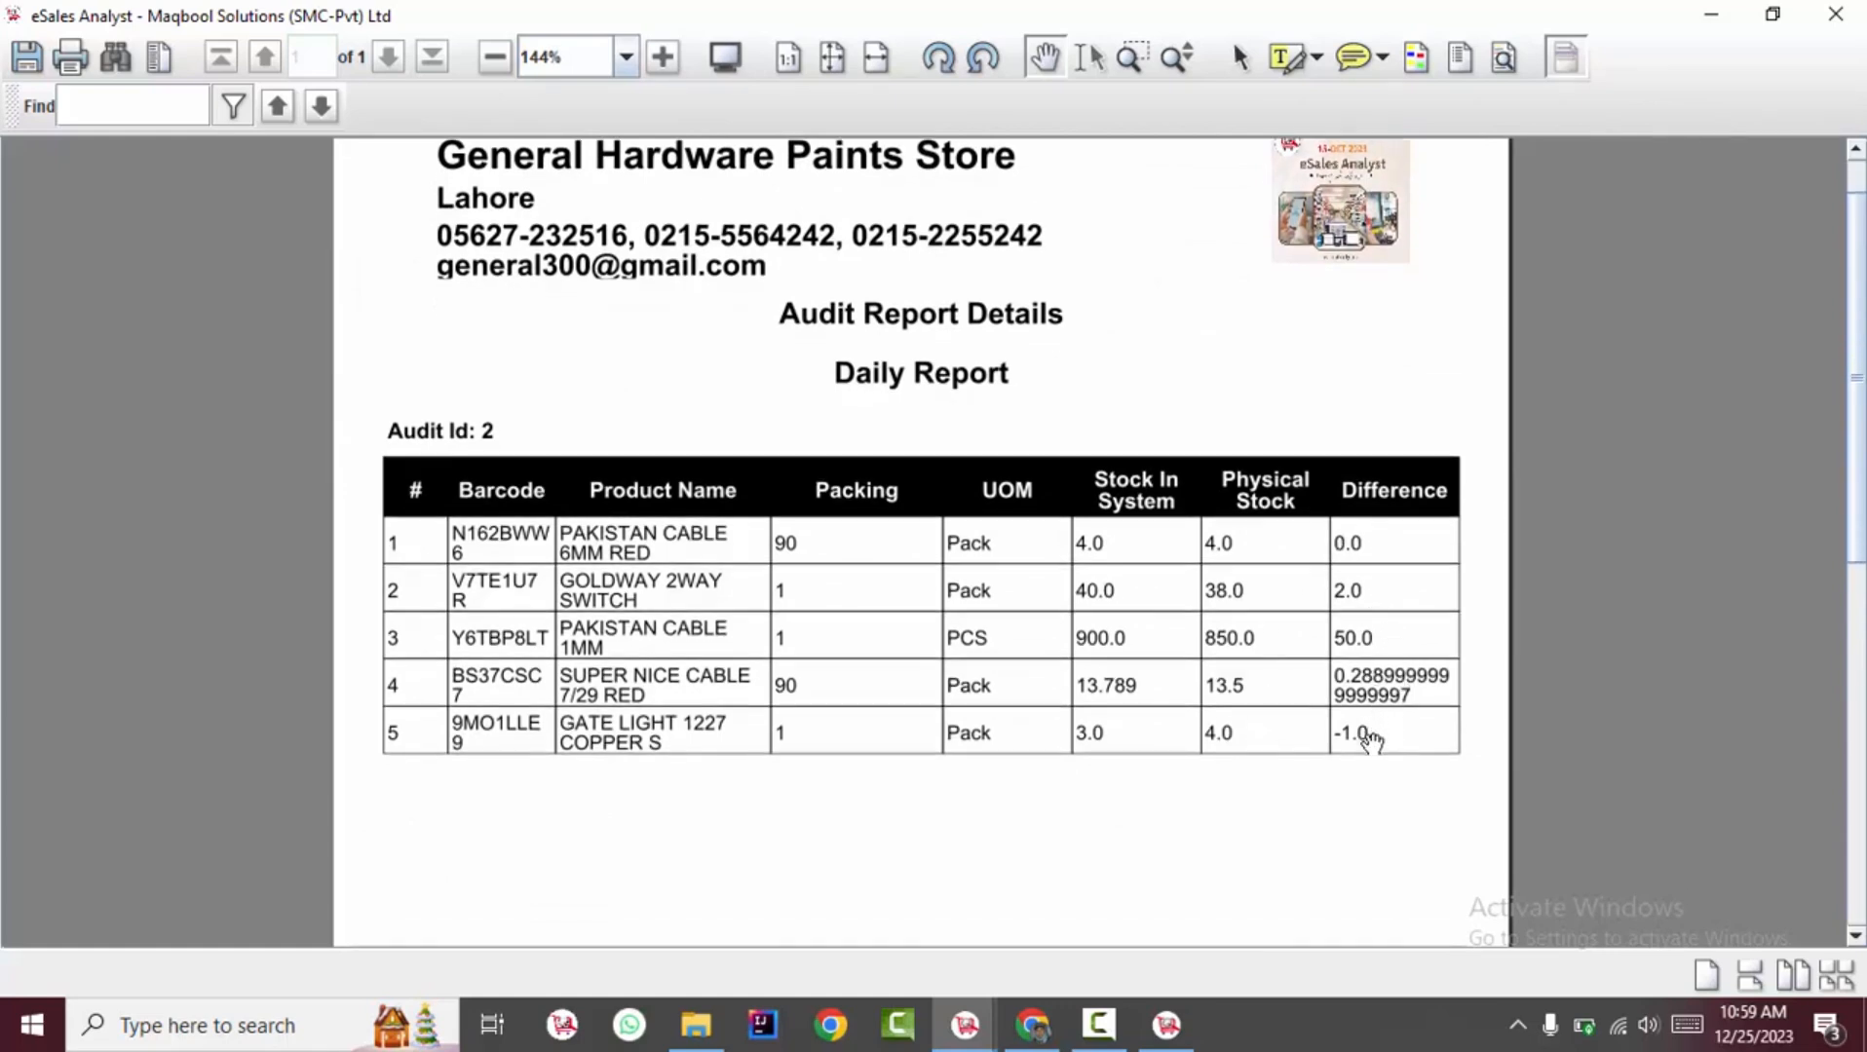
scroll(1013, 565, up, 2)
scroll(1176, 510, down, 18)
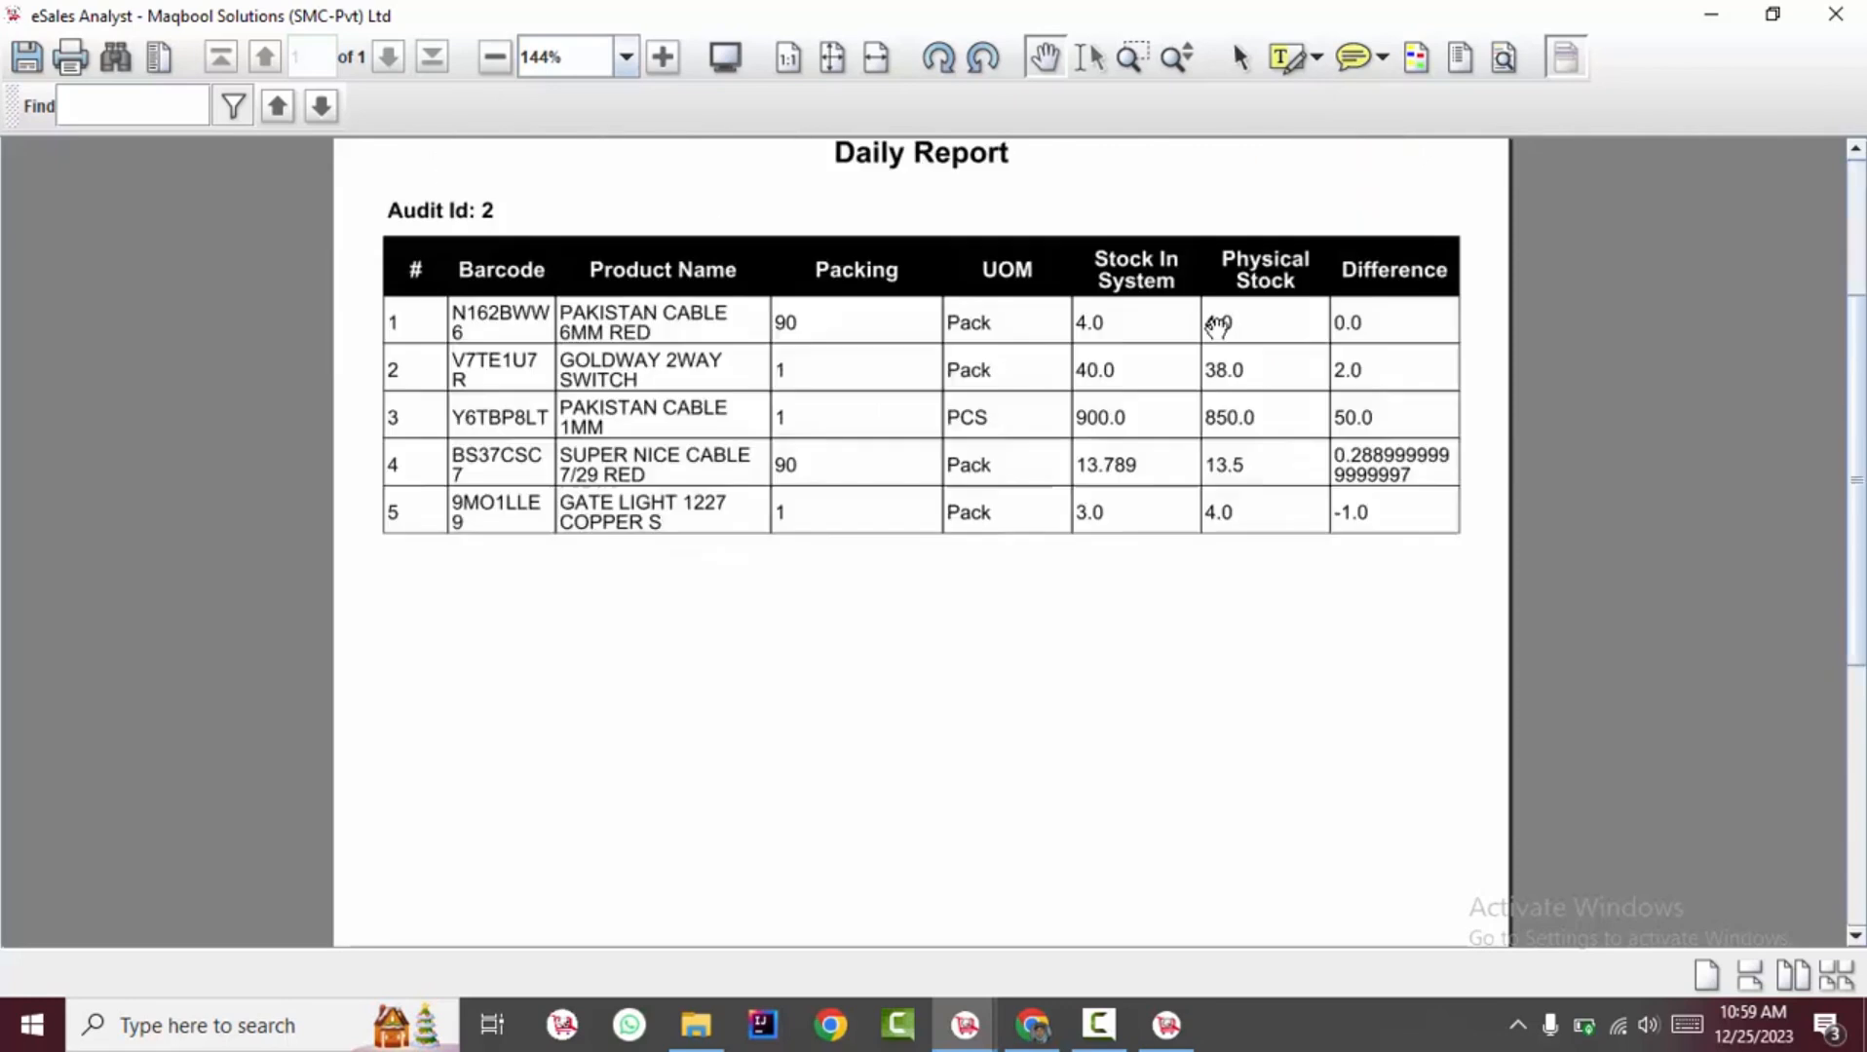
click(1834, 13)
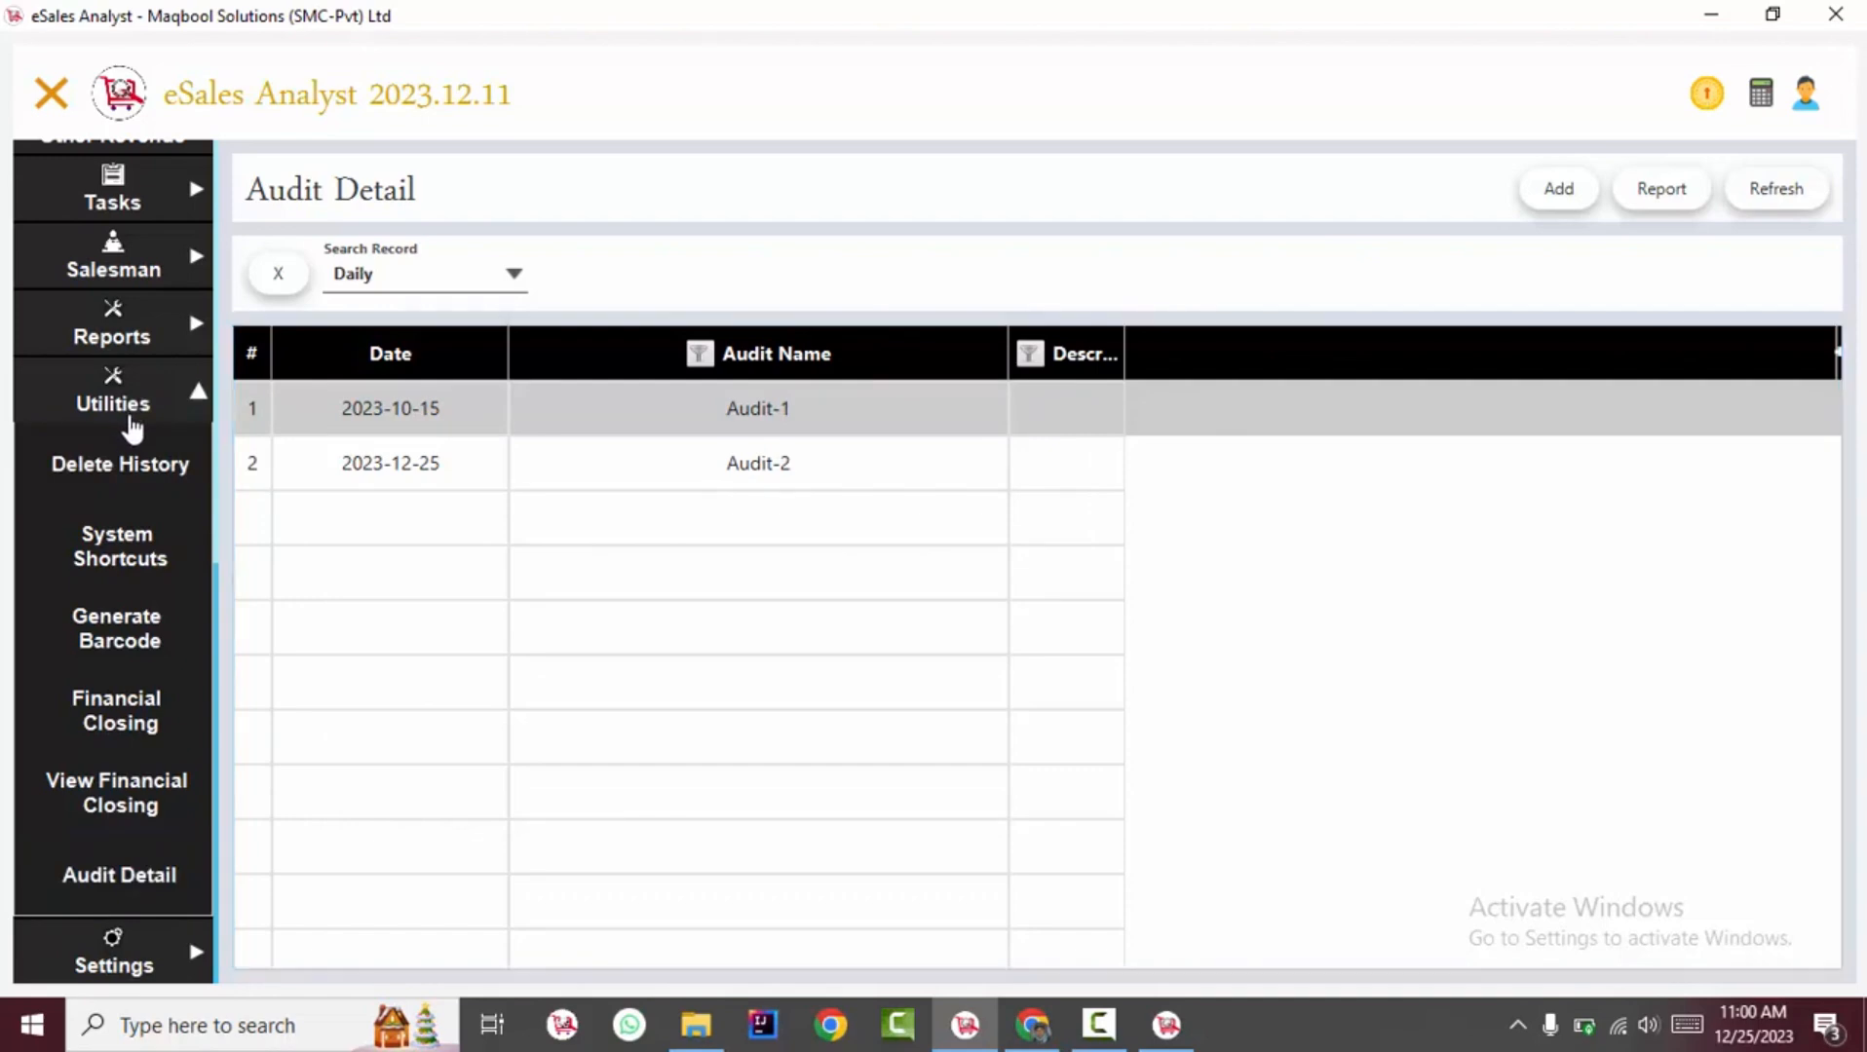
In Stock Details, start a new stock entry for PANADOL TAB 100S with the stock type Stock Transfer
click(130, 428)
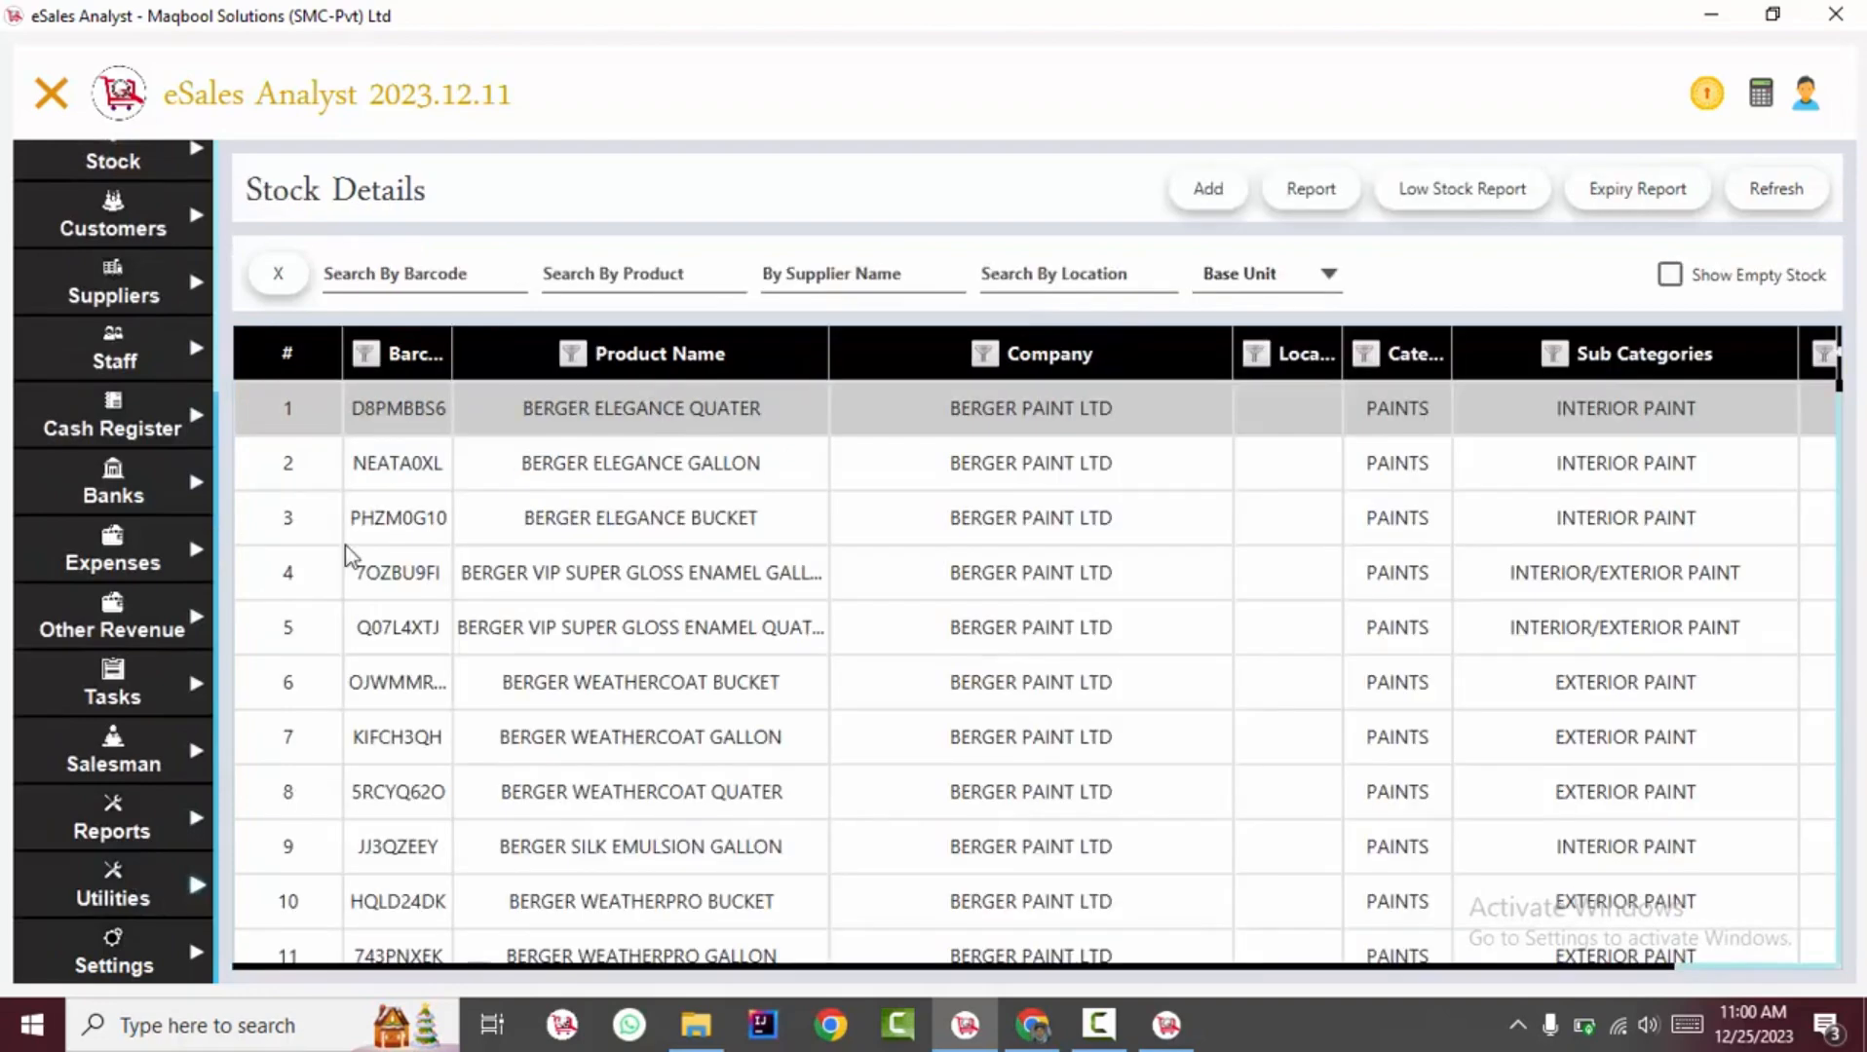
click(682, 682)
click(1208, 188)
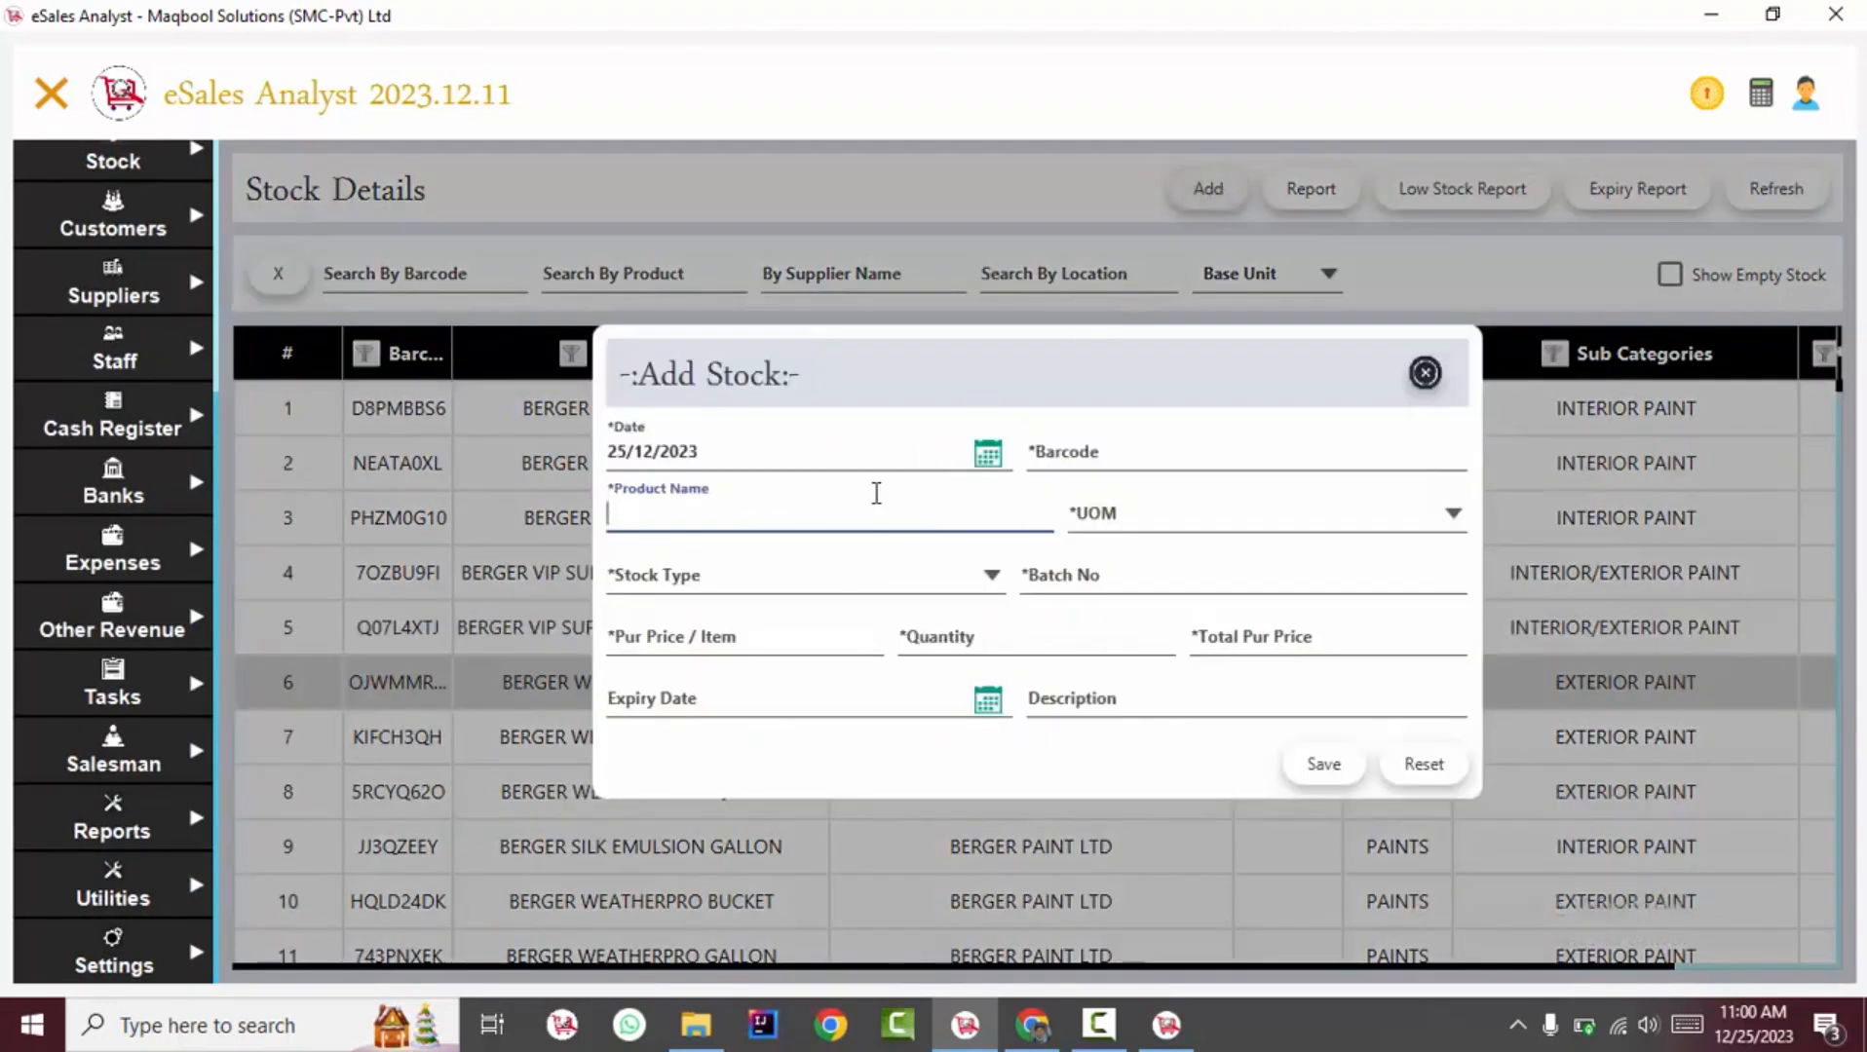
text(ba)
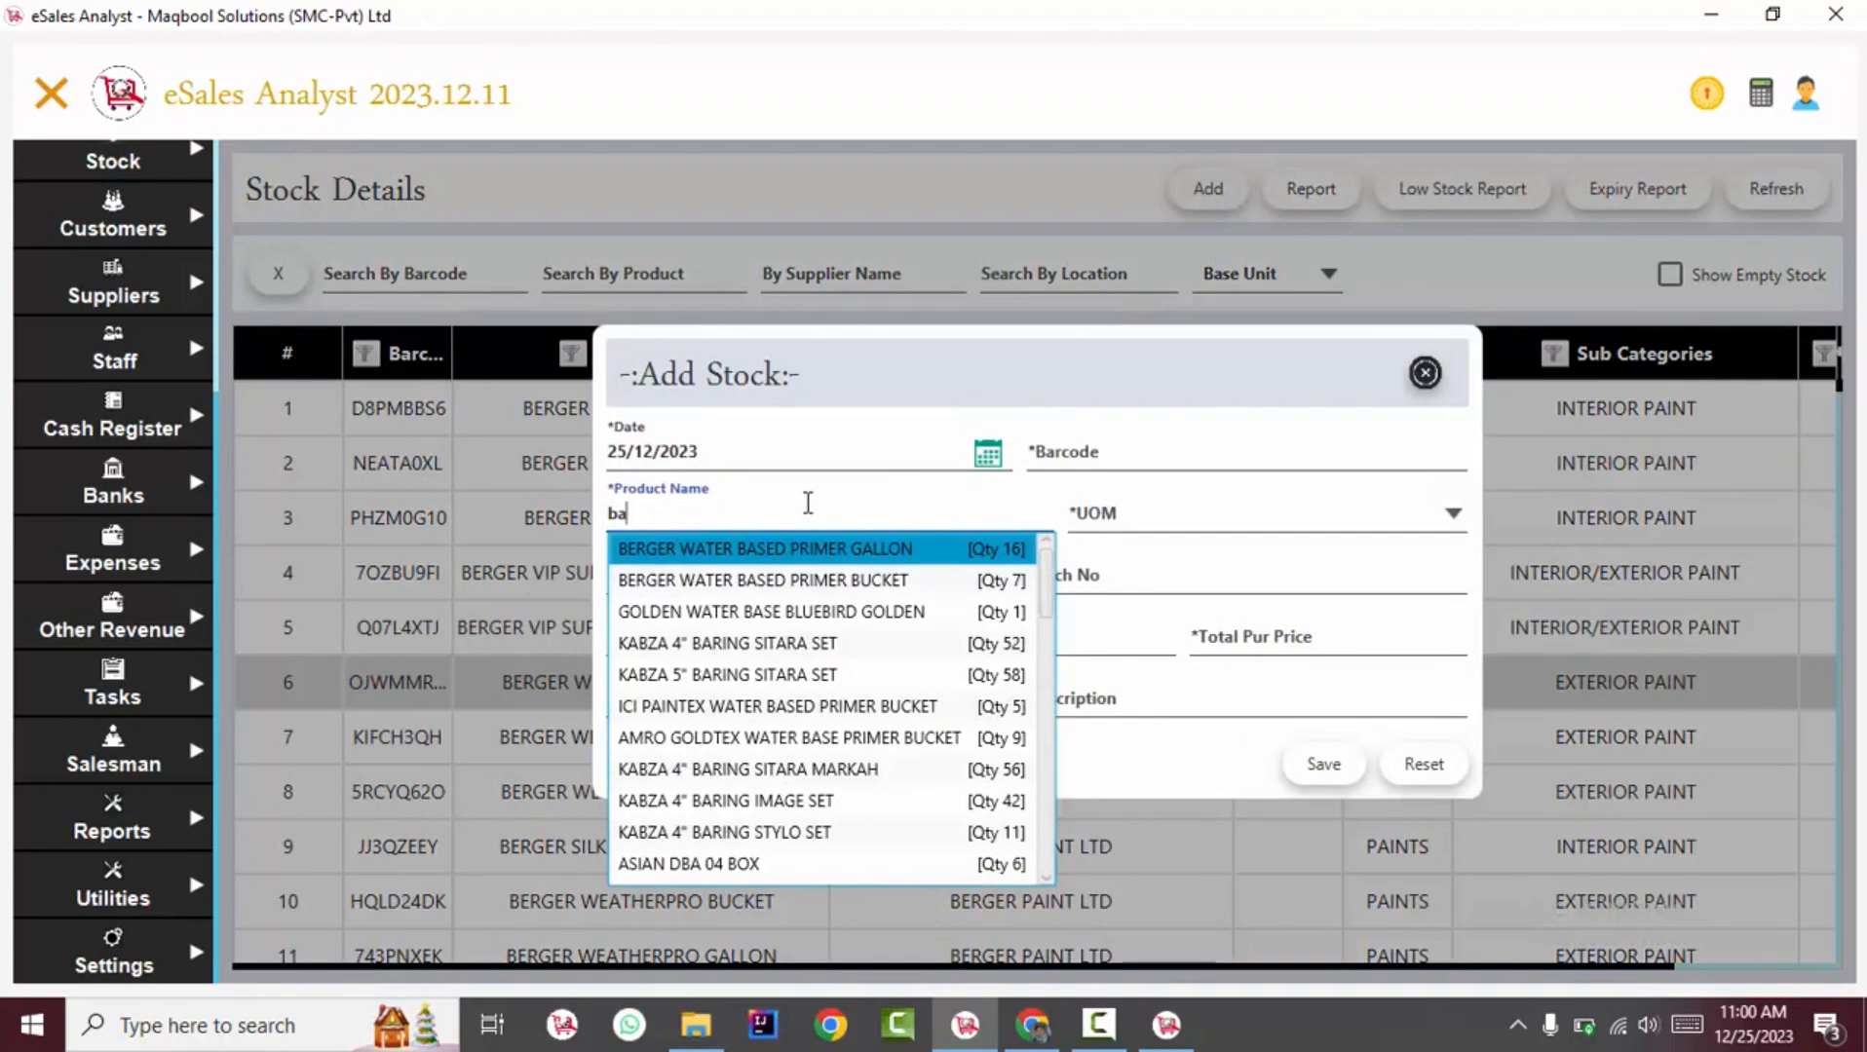
key(BackSpace)
key(BackSpace)
text(panadol)
click(1008, 550)
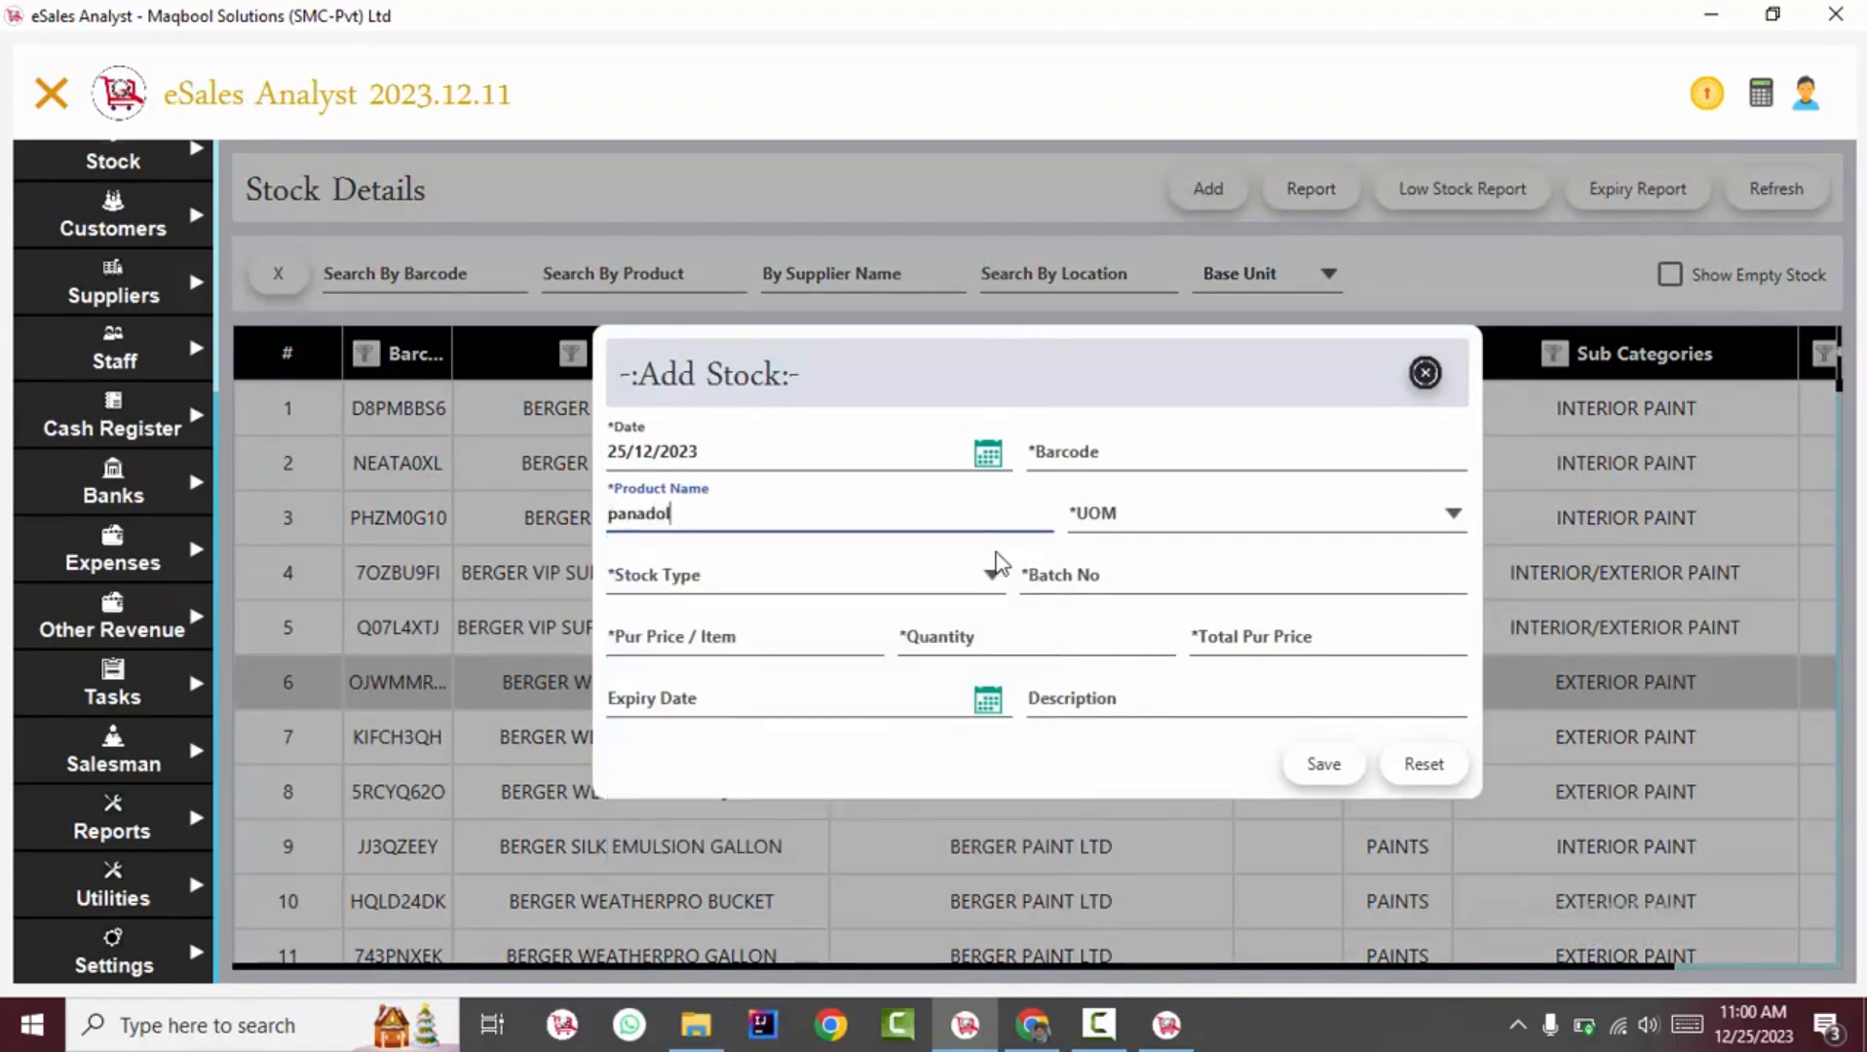
click(857, 582)
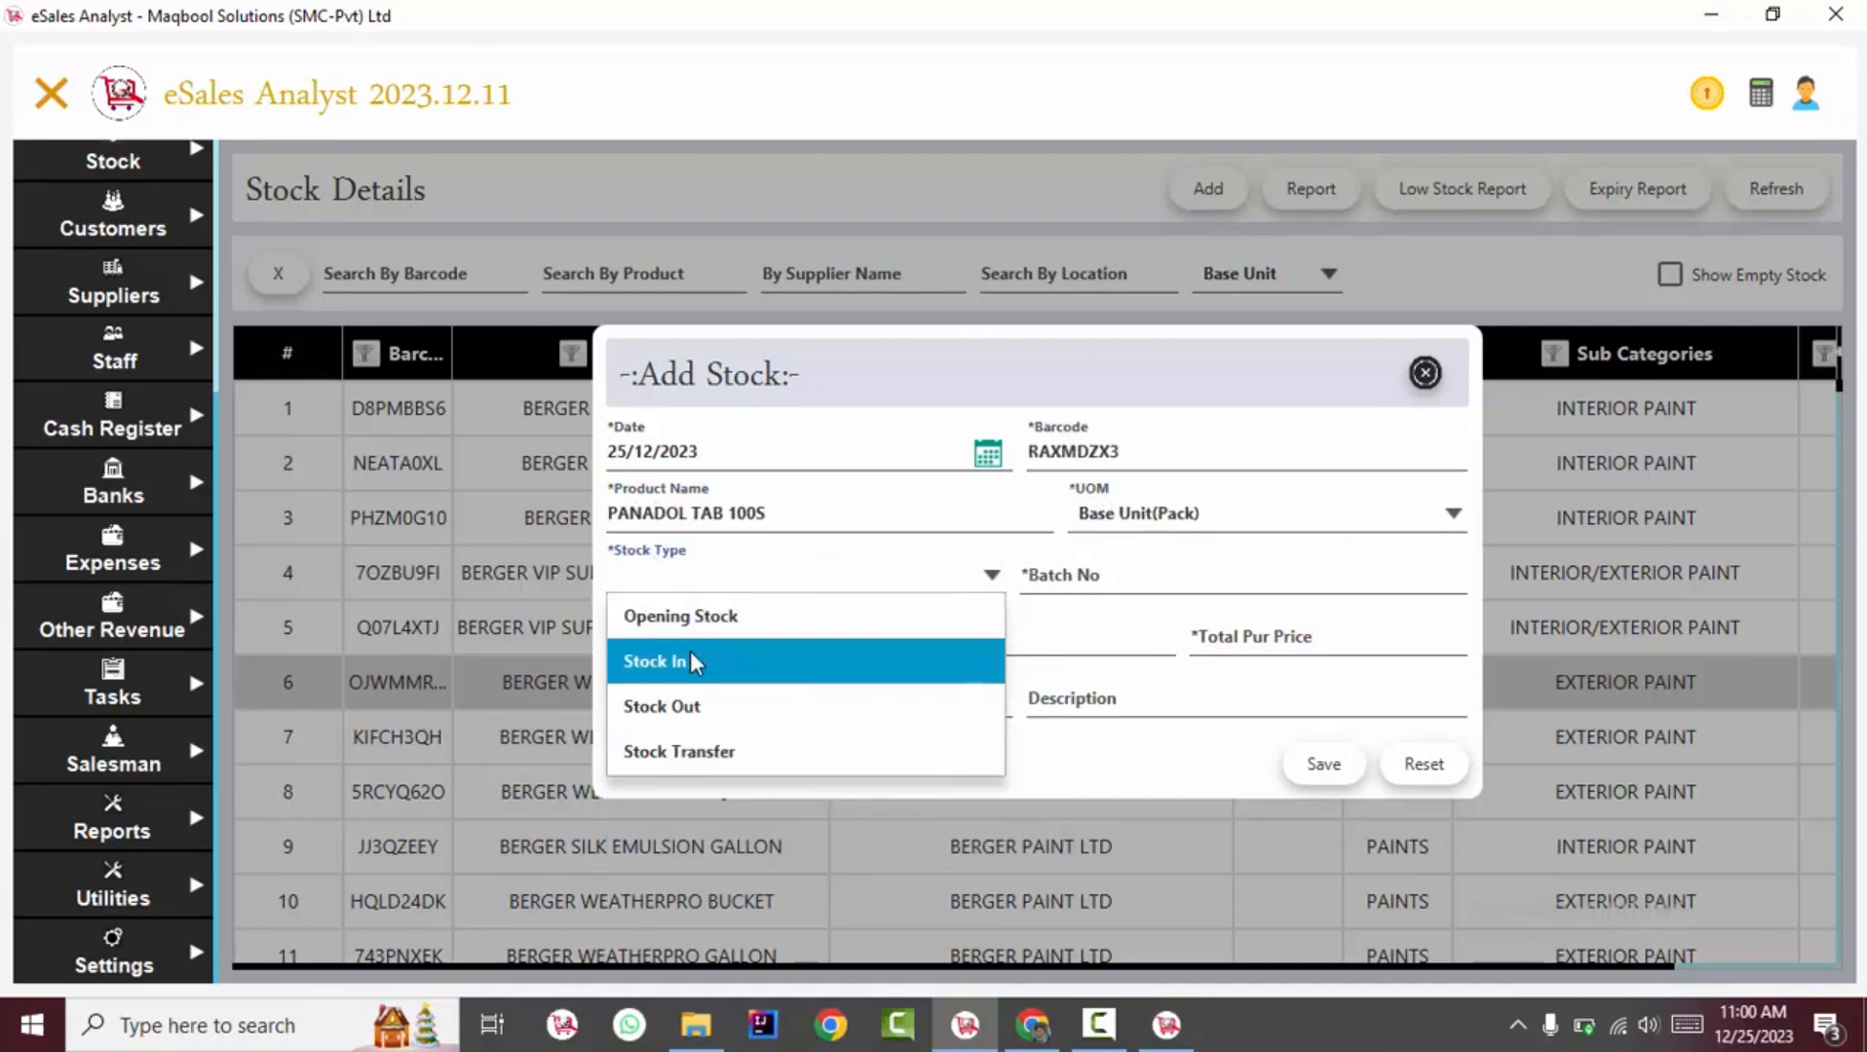
click(726, 767)
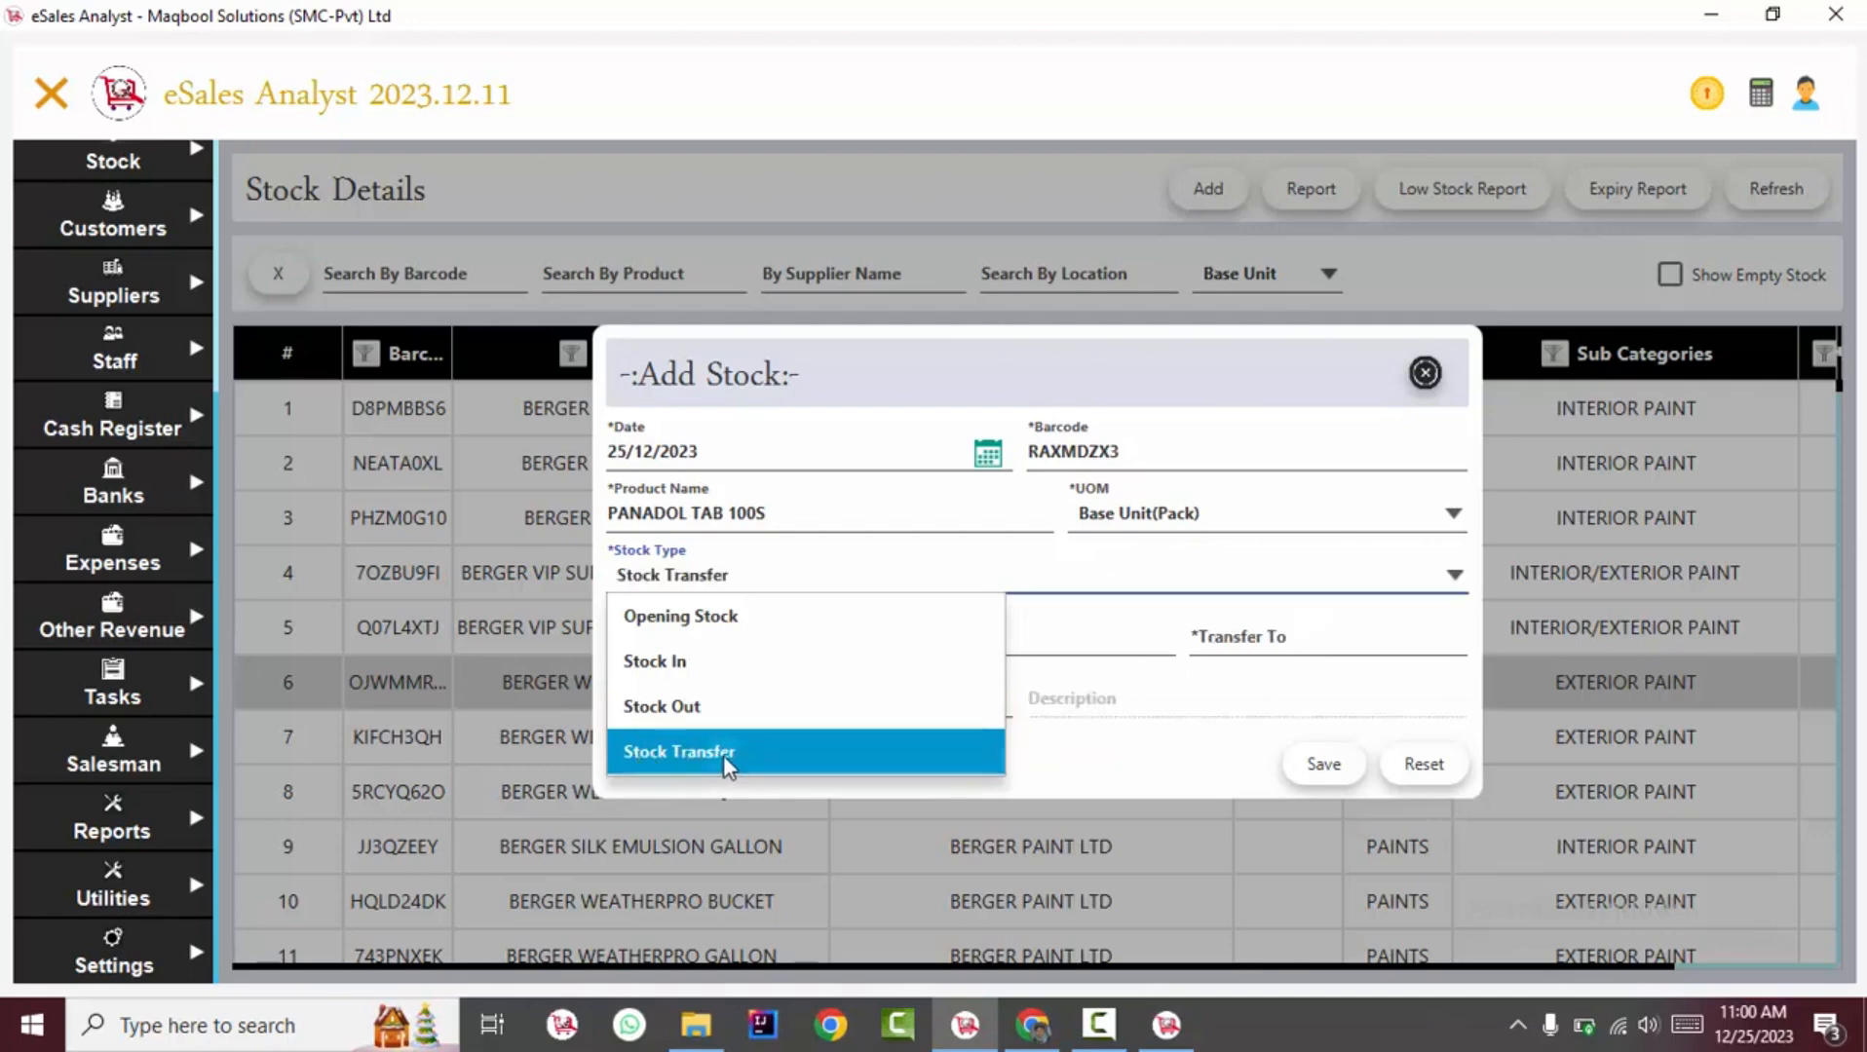
Transfer a quantity of 2 from batch TAB 101 to batch TAB 1992 and save the stock entry
click(683, 637)
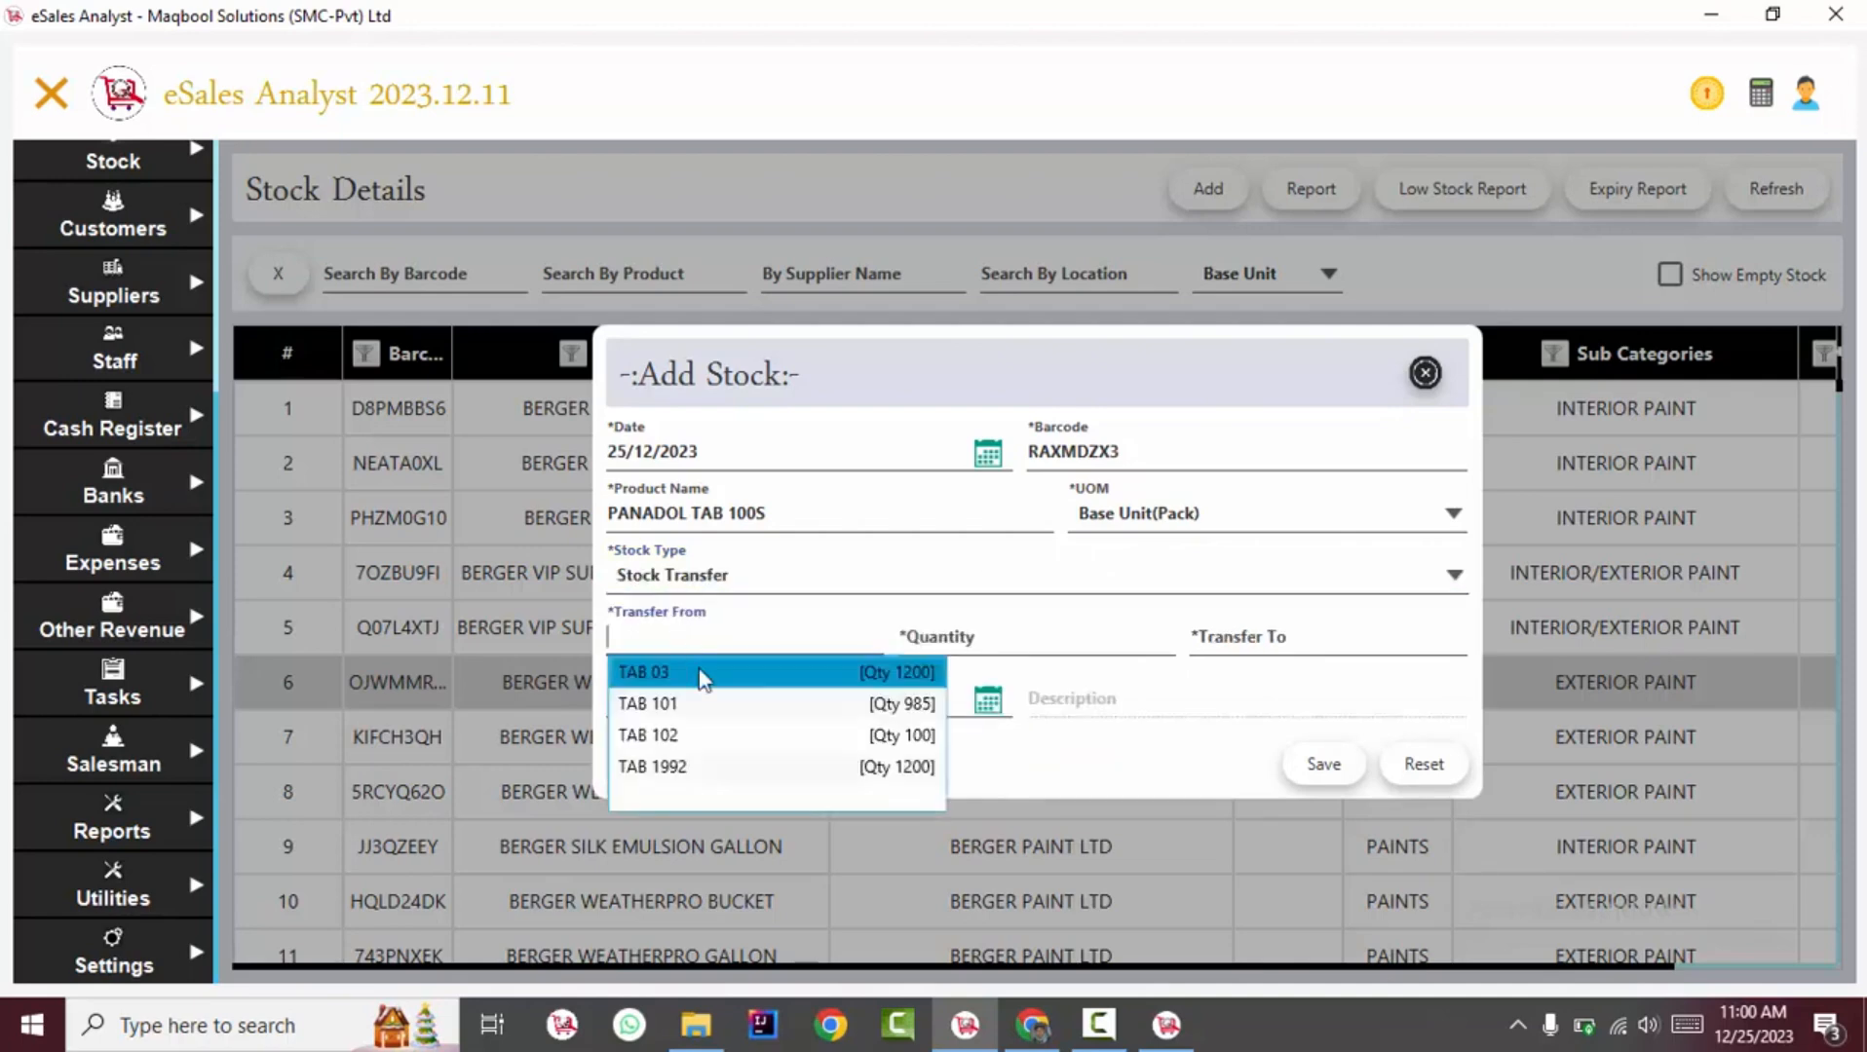
click(738, 704)
click(953, 638)
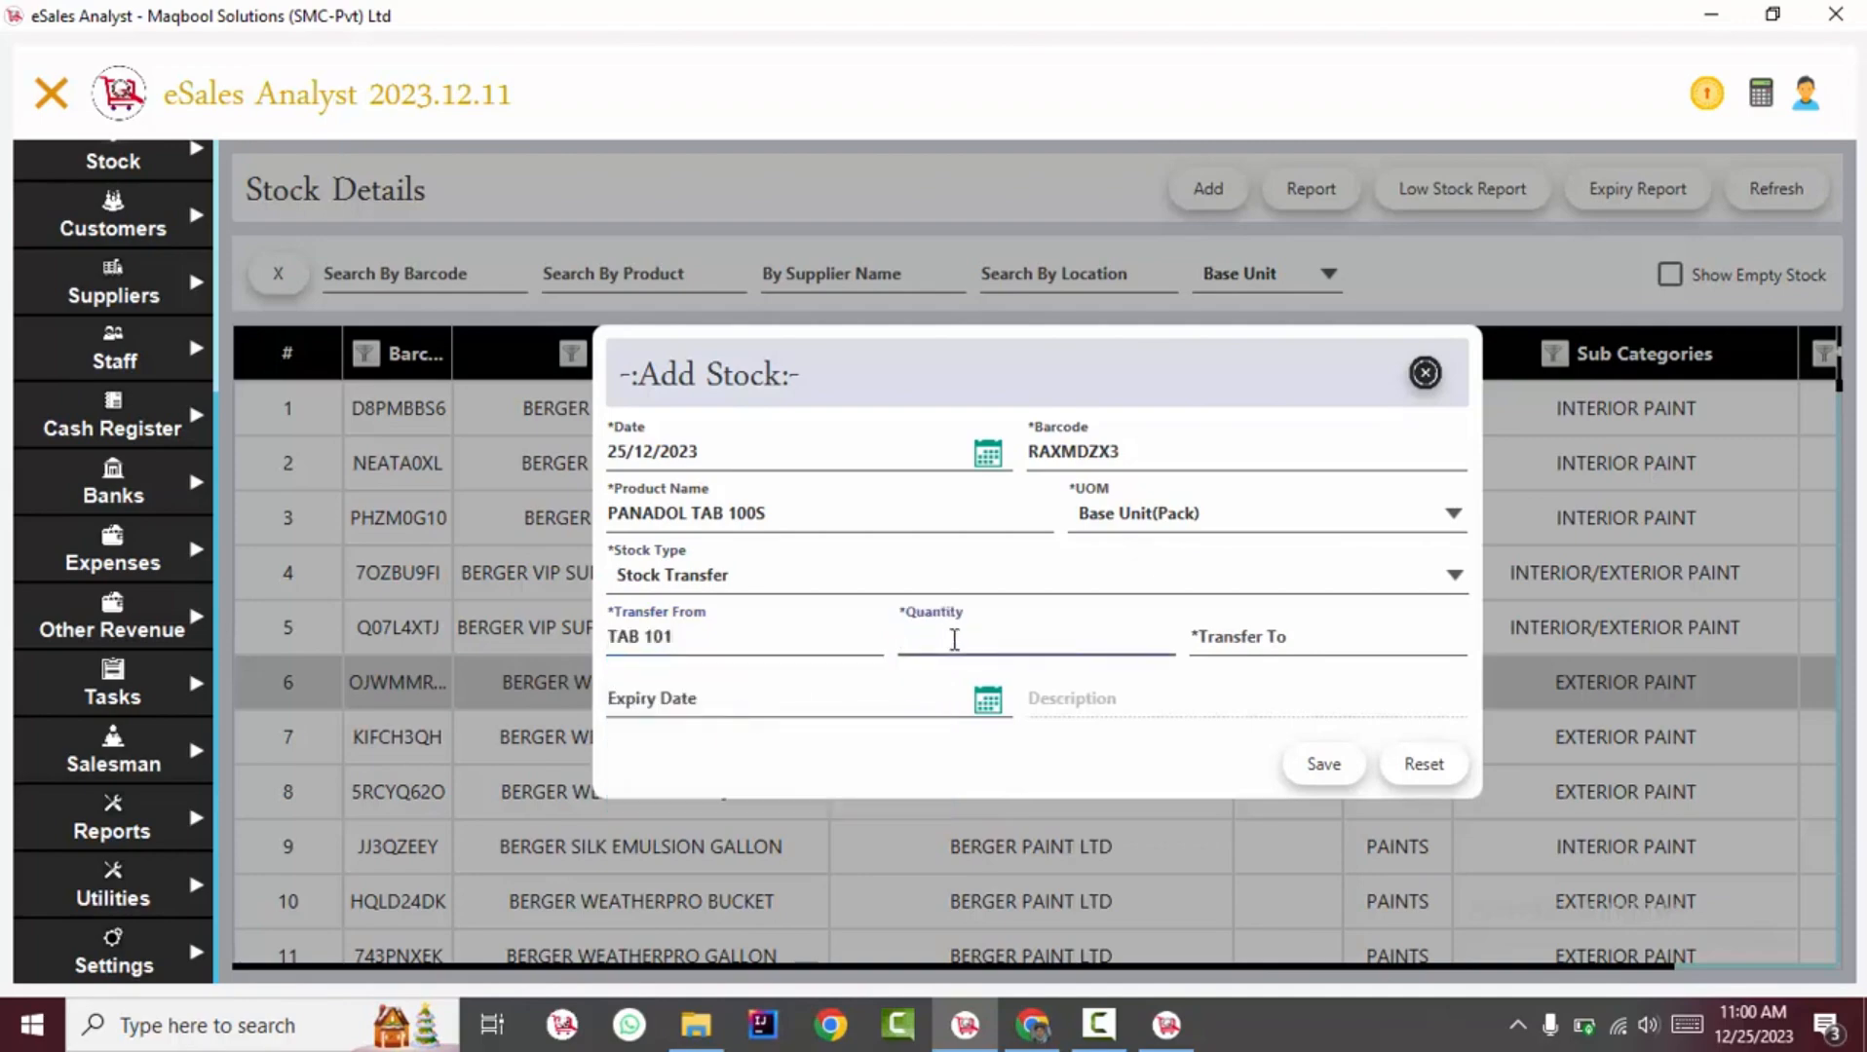
click(1228, 651)
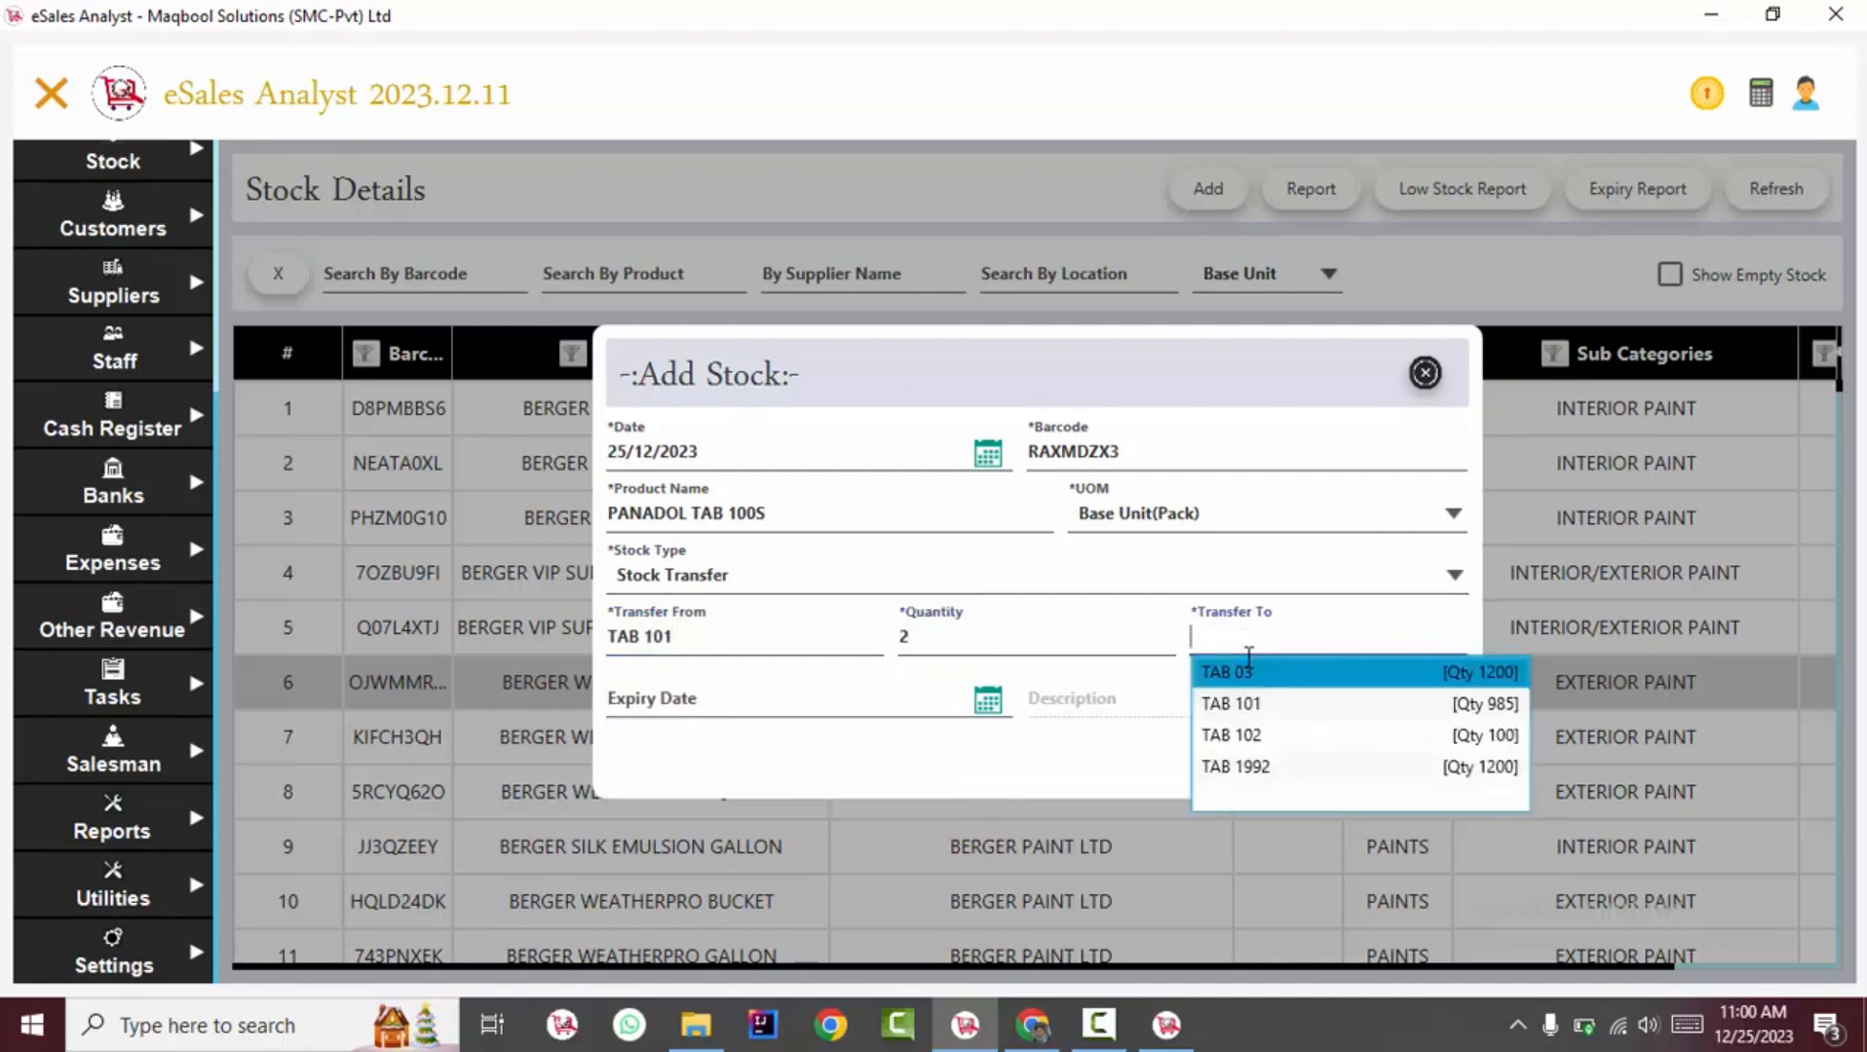
click(1375, 765)
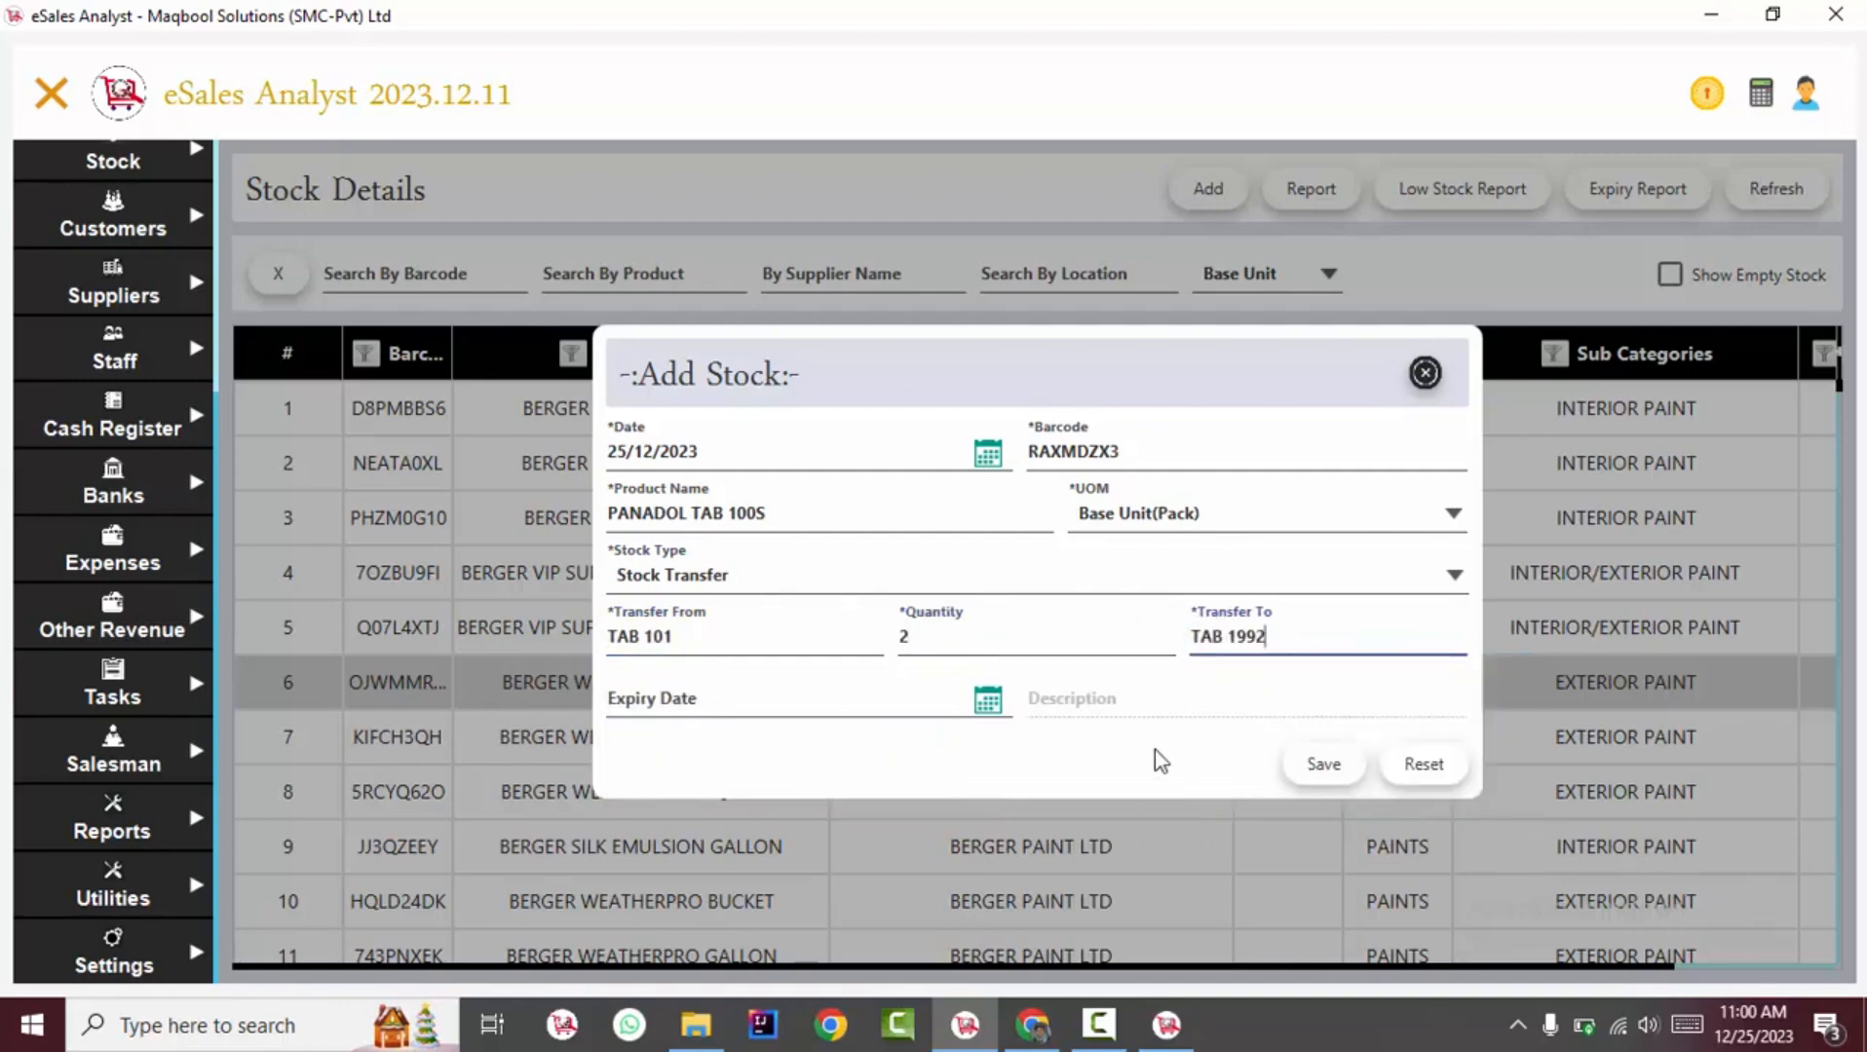
click(1327, 769)
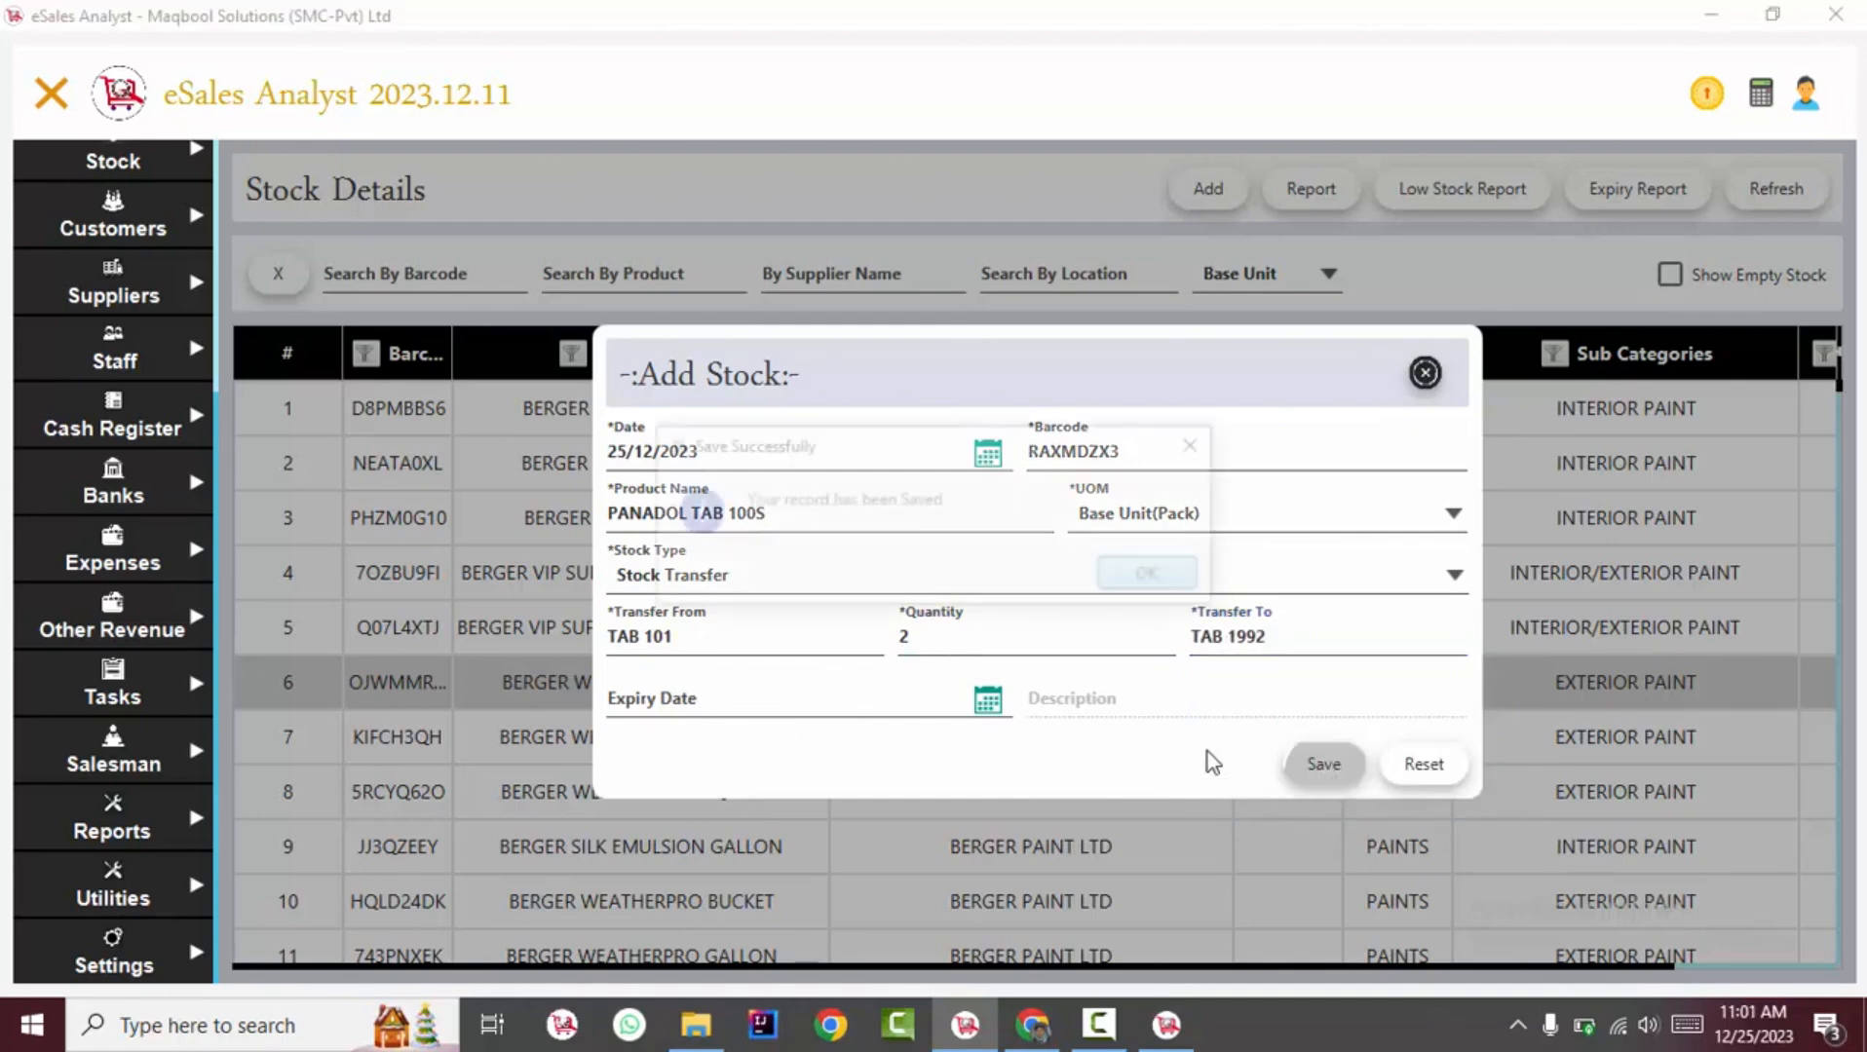
key(Return)
Fill in a Stock In entry for PANADOL TAB 100S with batch TAB 101, purchase price 120 per item and quantity 1
click(706, 516)
click(718, 567)
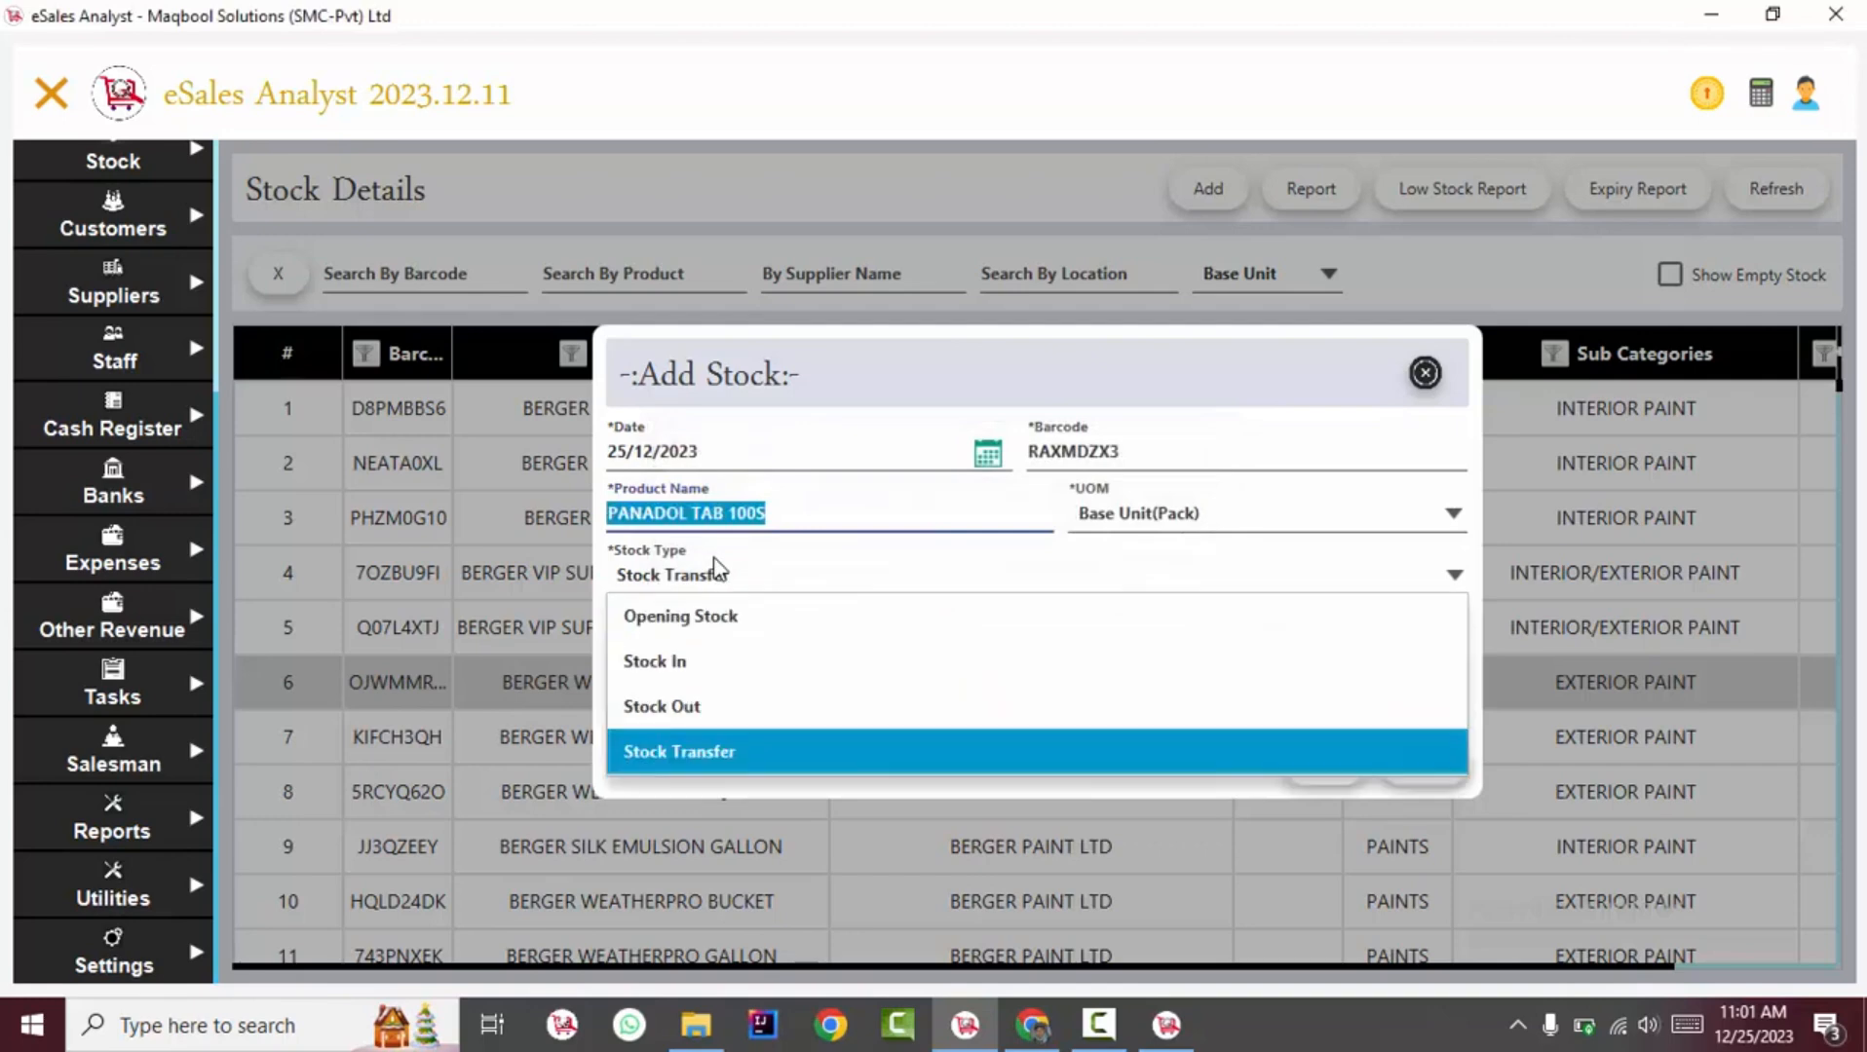
click(717, 656)
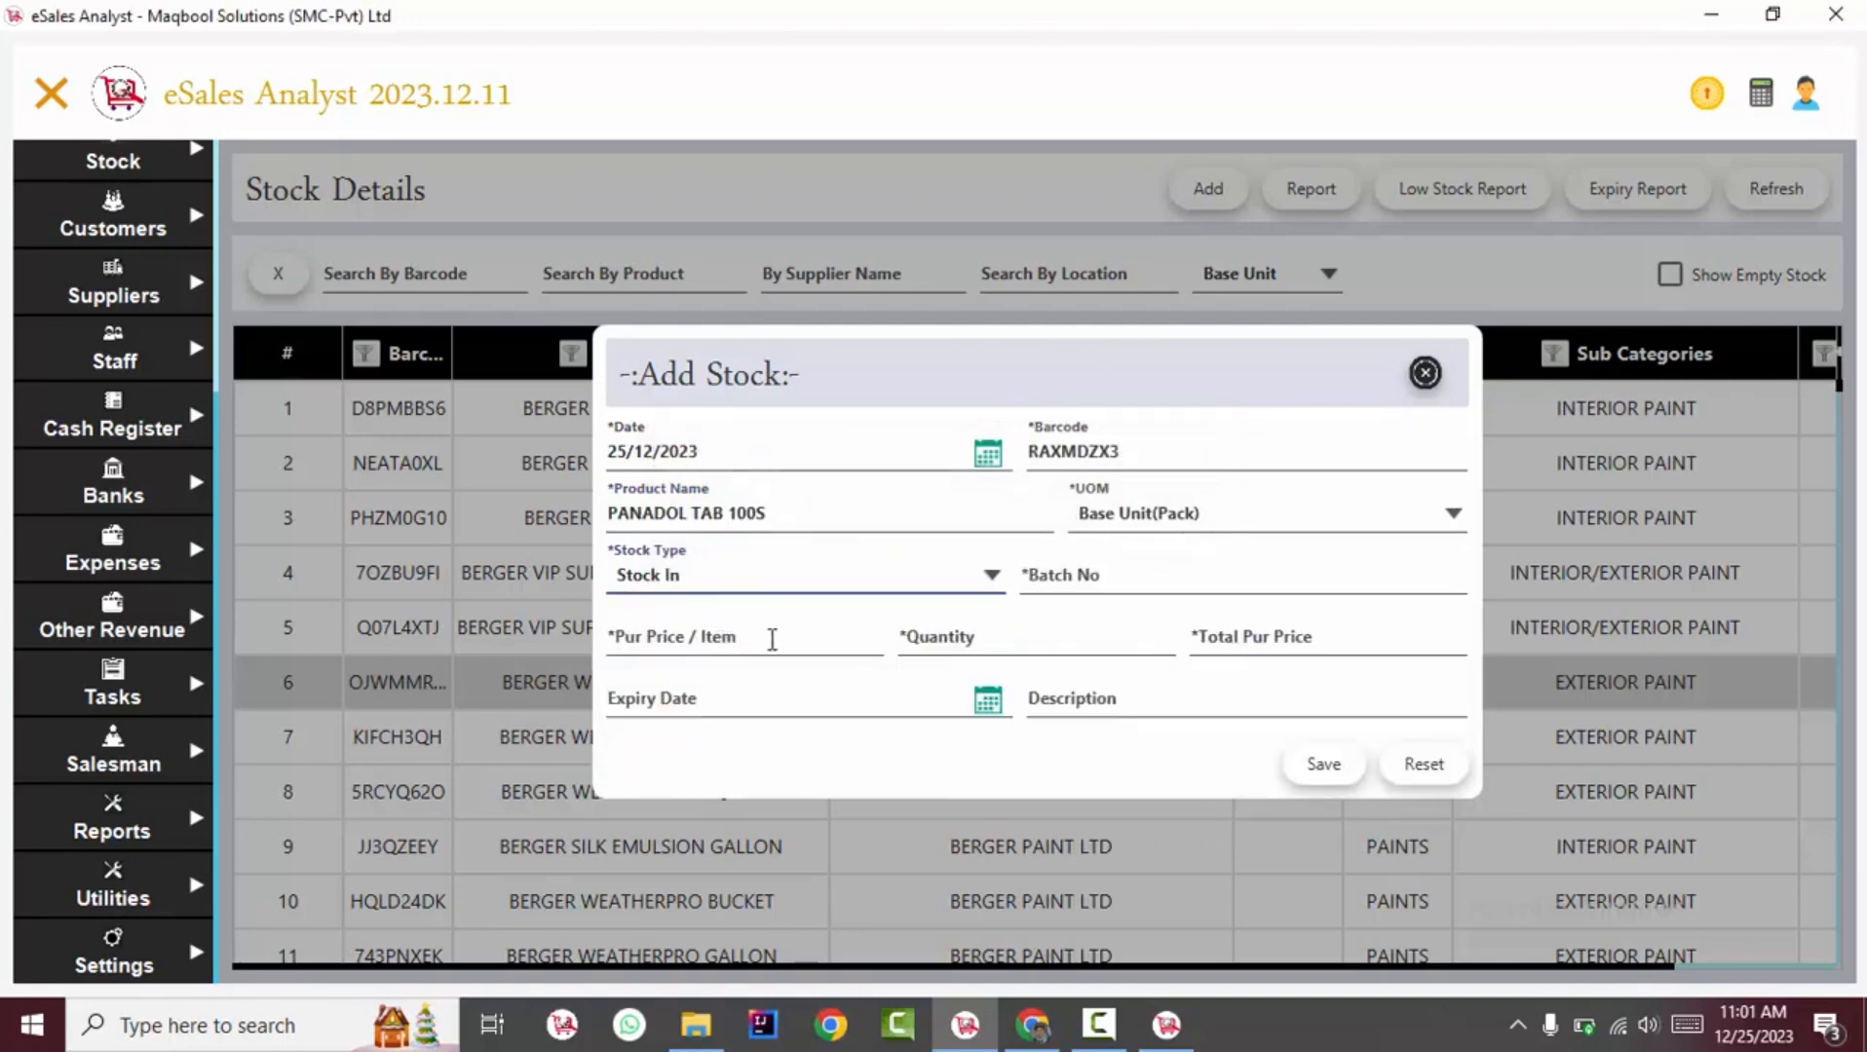
click(1031, 577)
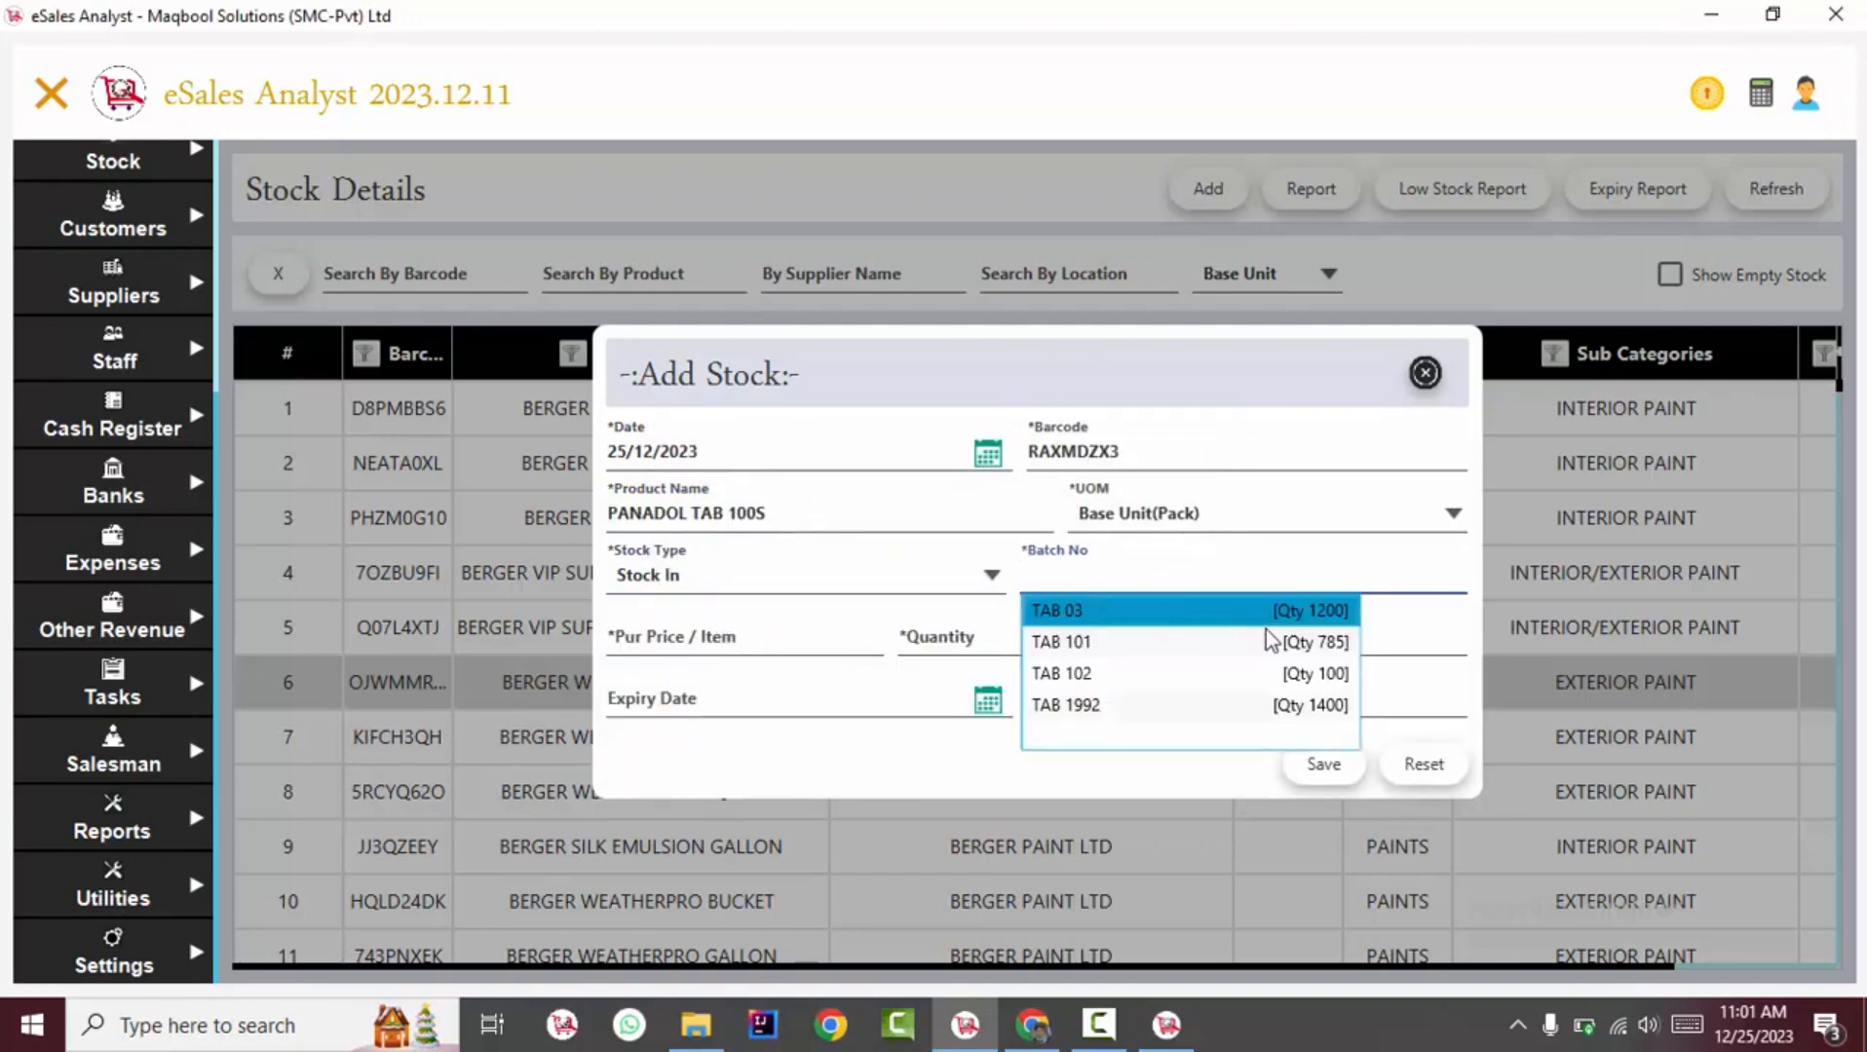
click(1272, 651)
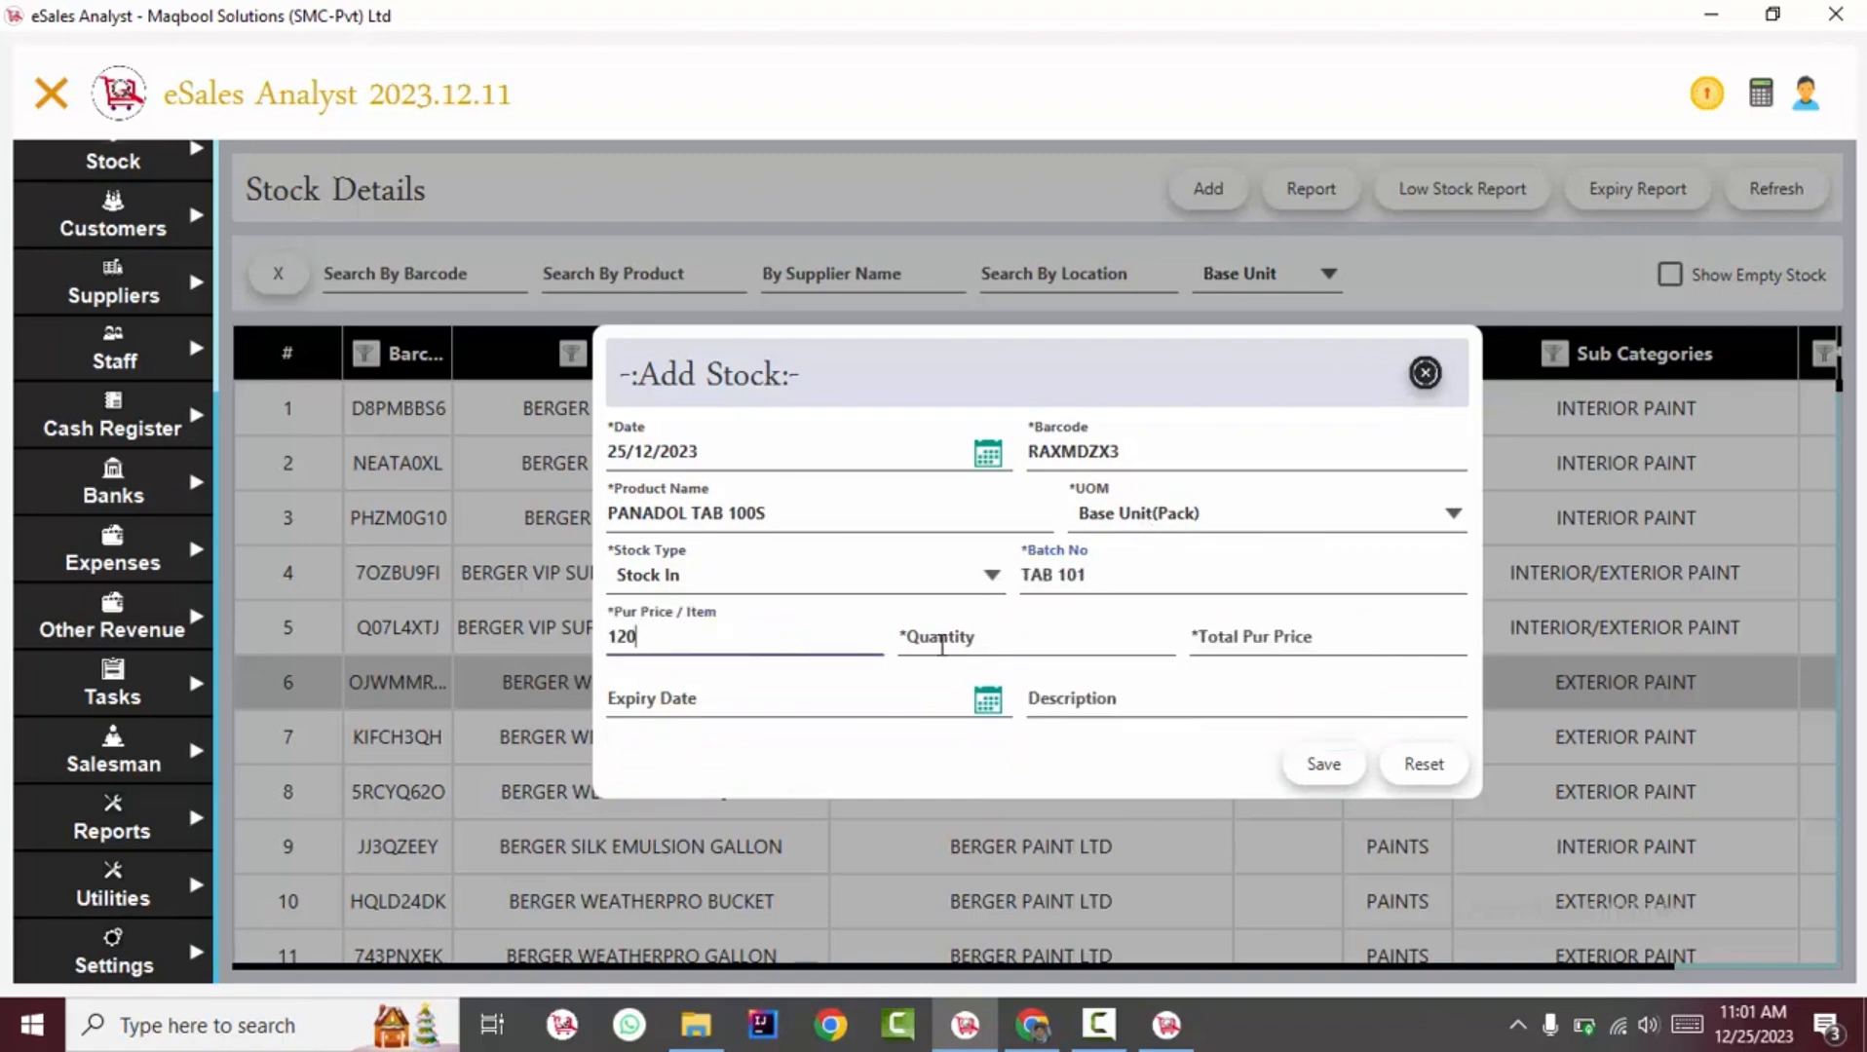
click(942, 643)
text(1)
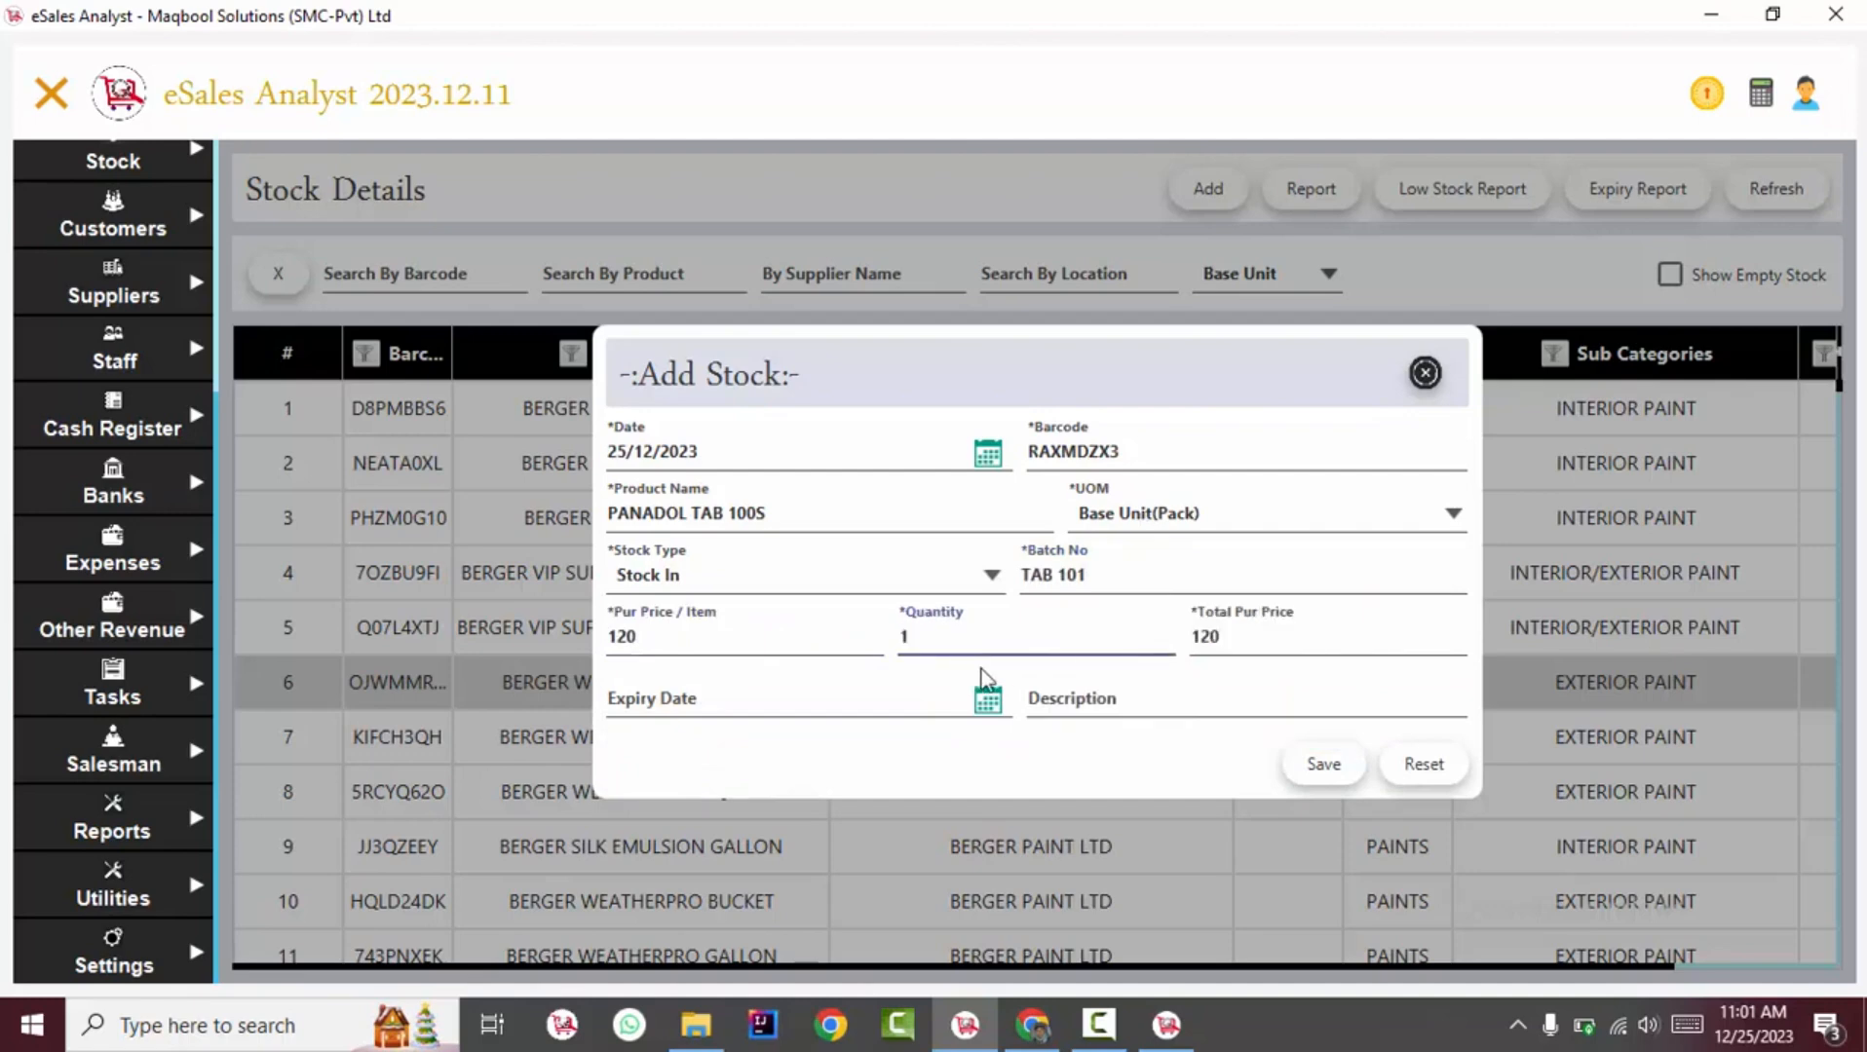
Keep Base Unit(Pack) as the unit of measure and save the Stock In entry
click(1167, 518)
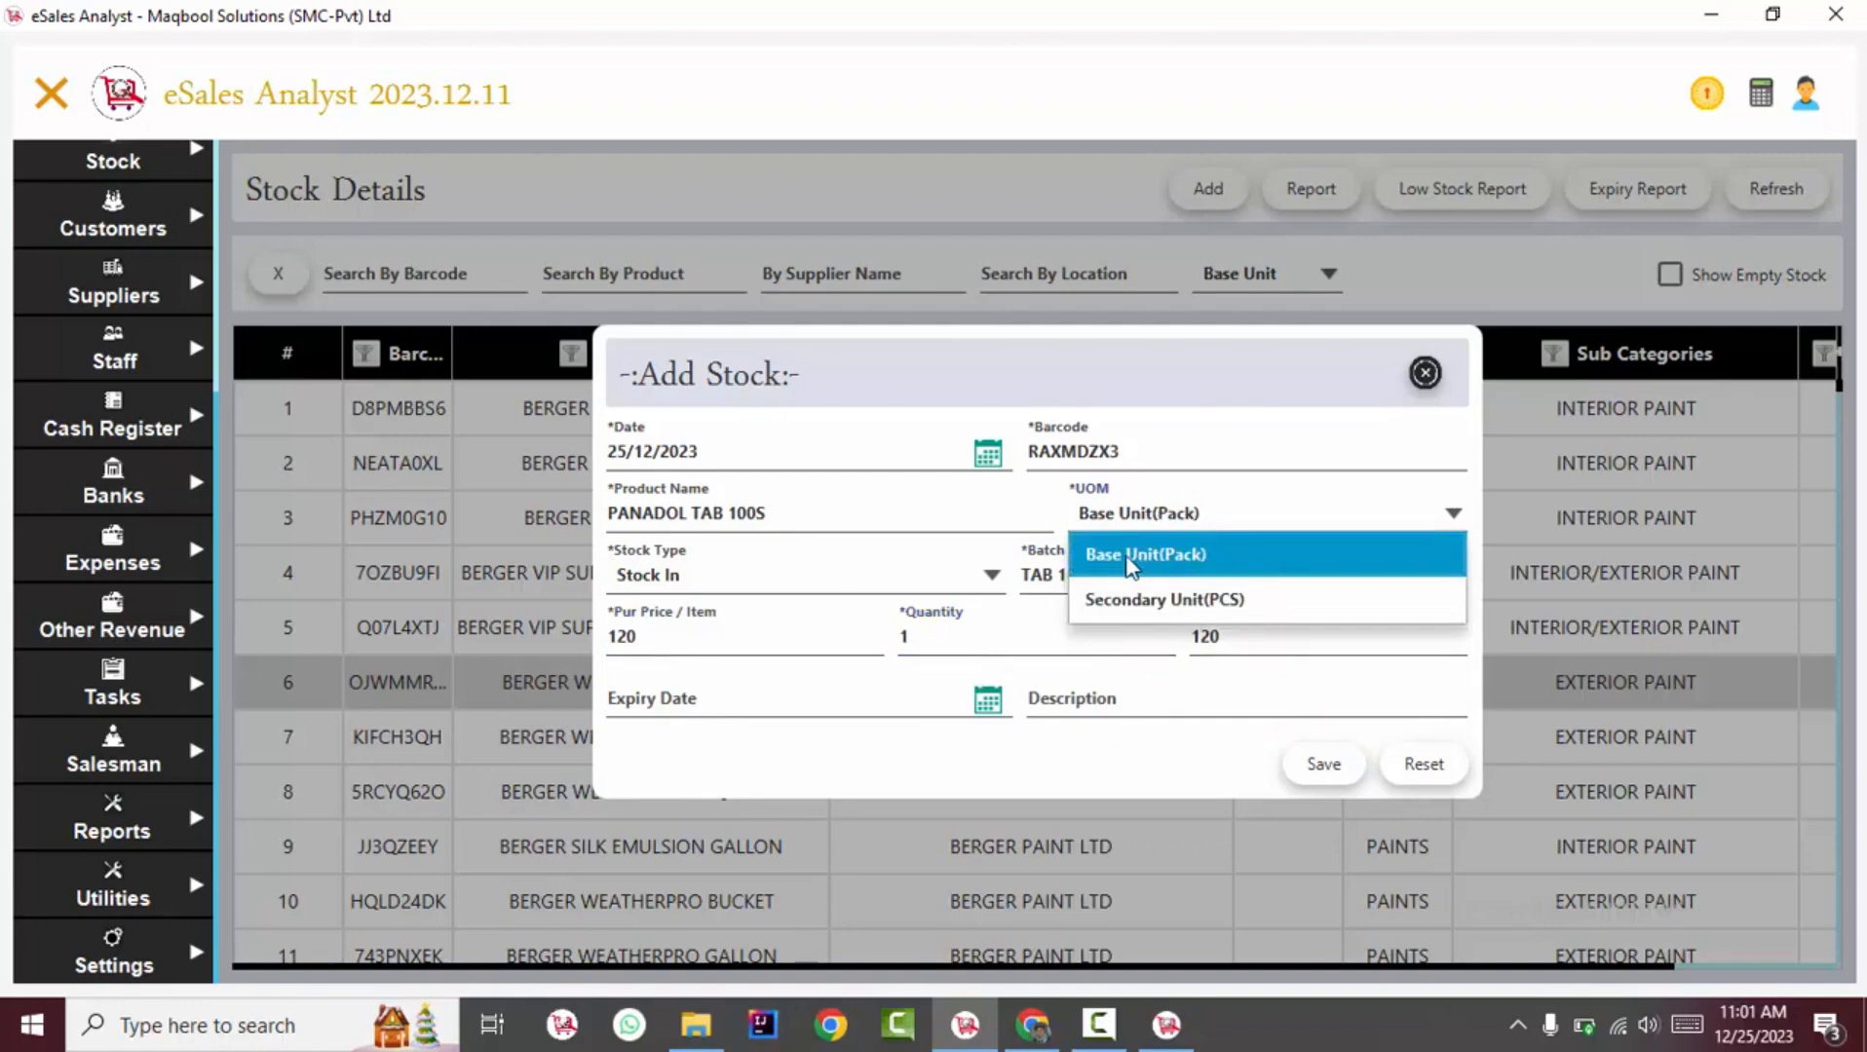
click(1211, 568)
click(1175, 518)
click(1320, 763)
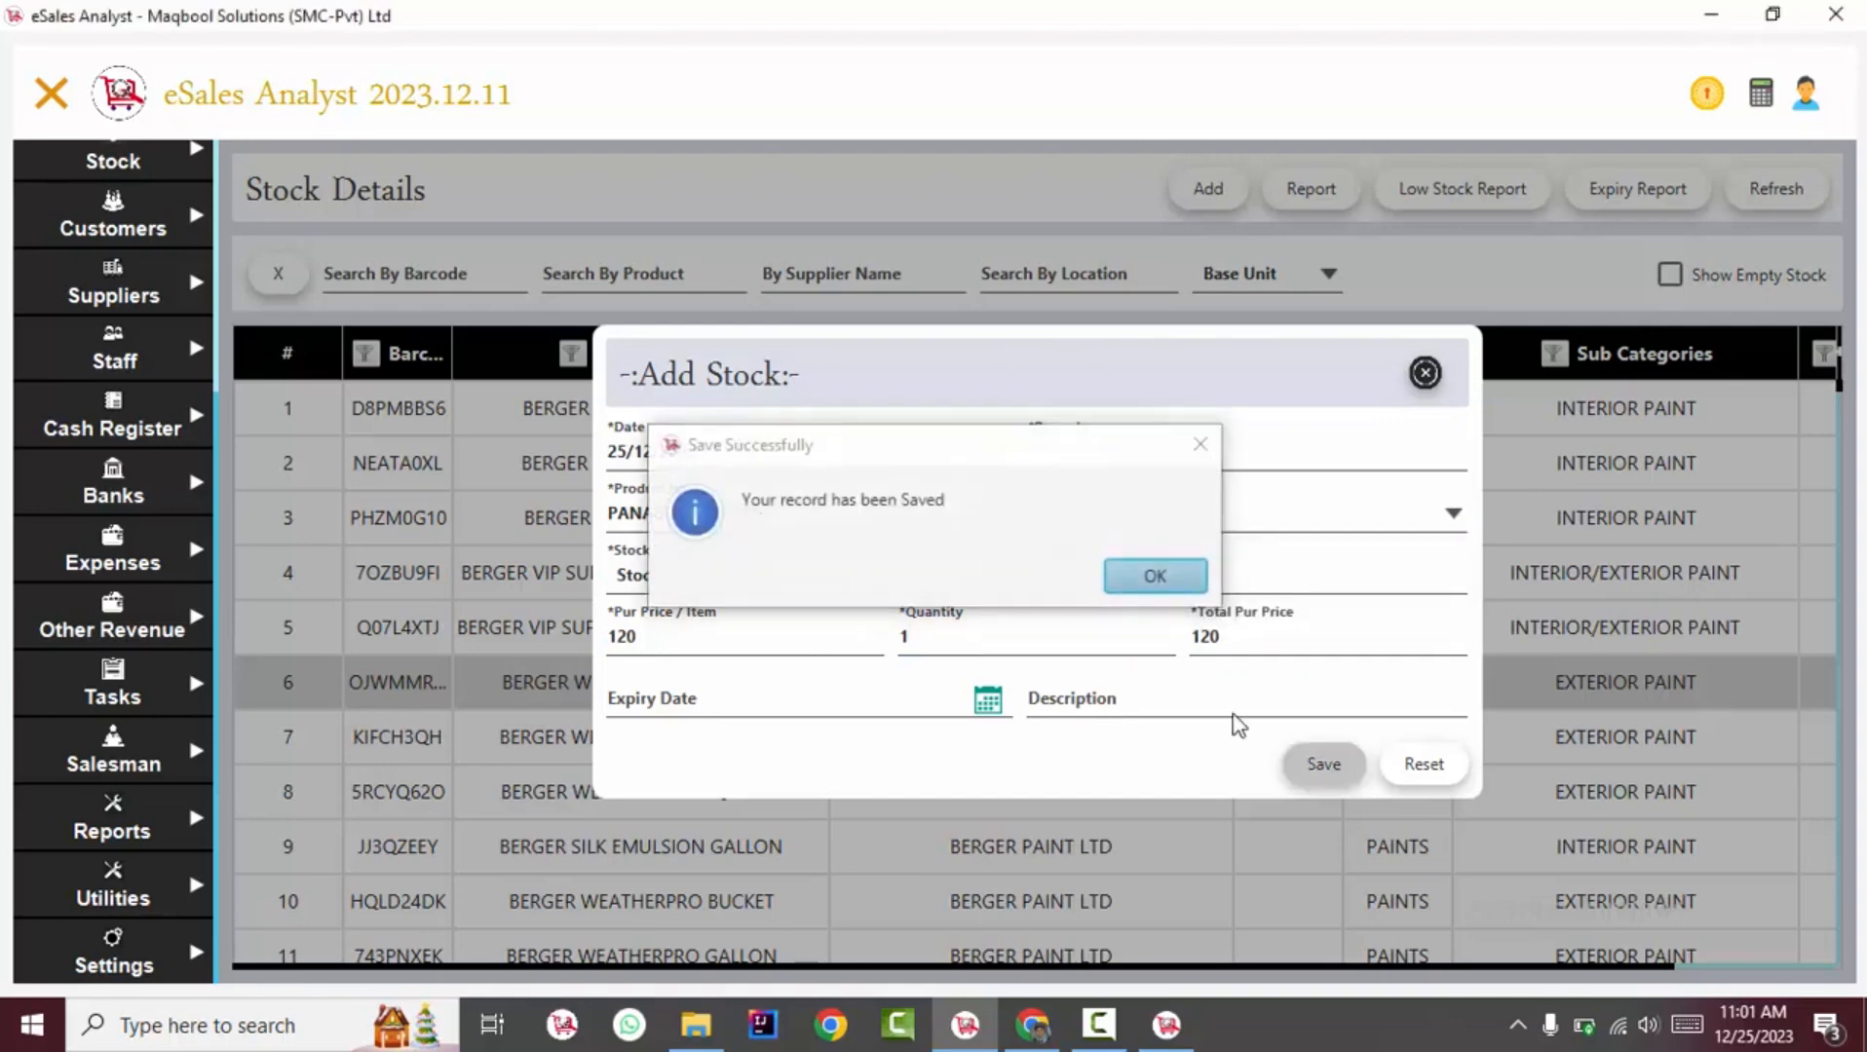
click(1155, 575)
Save a Stock Out entry of quantity 3 in Base Unit(Pack) from batch TAB 101 and close the stock form
click(681, 562)
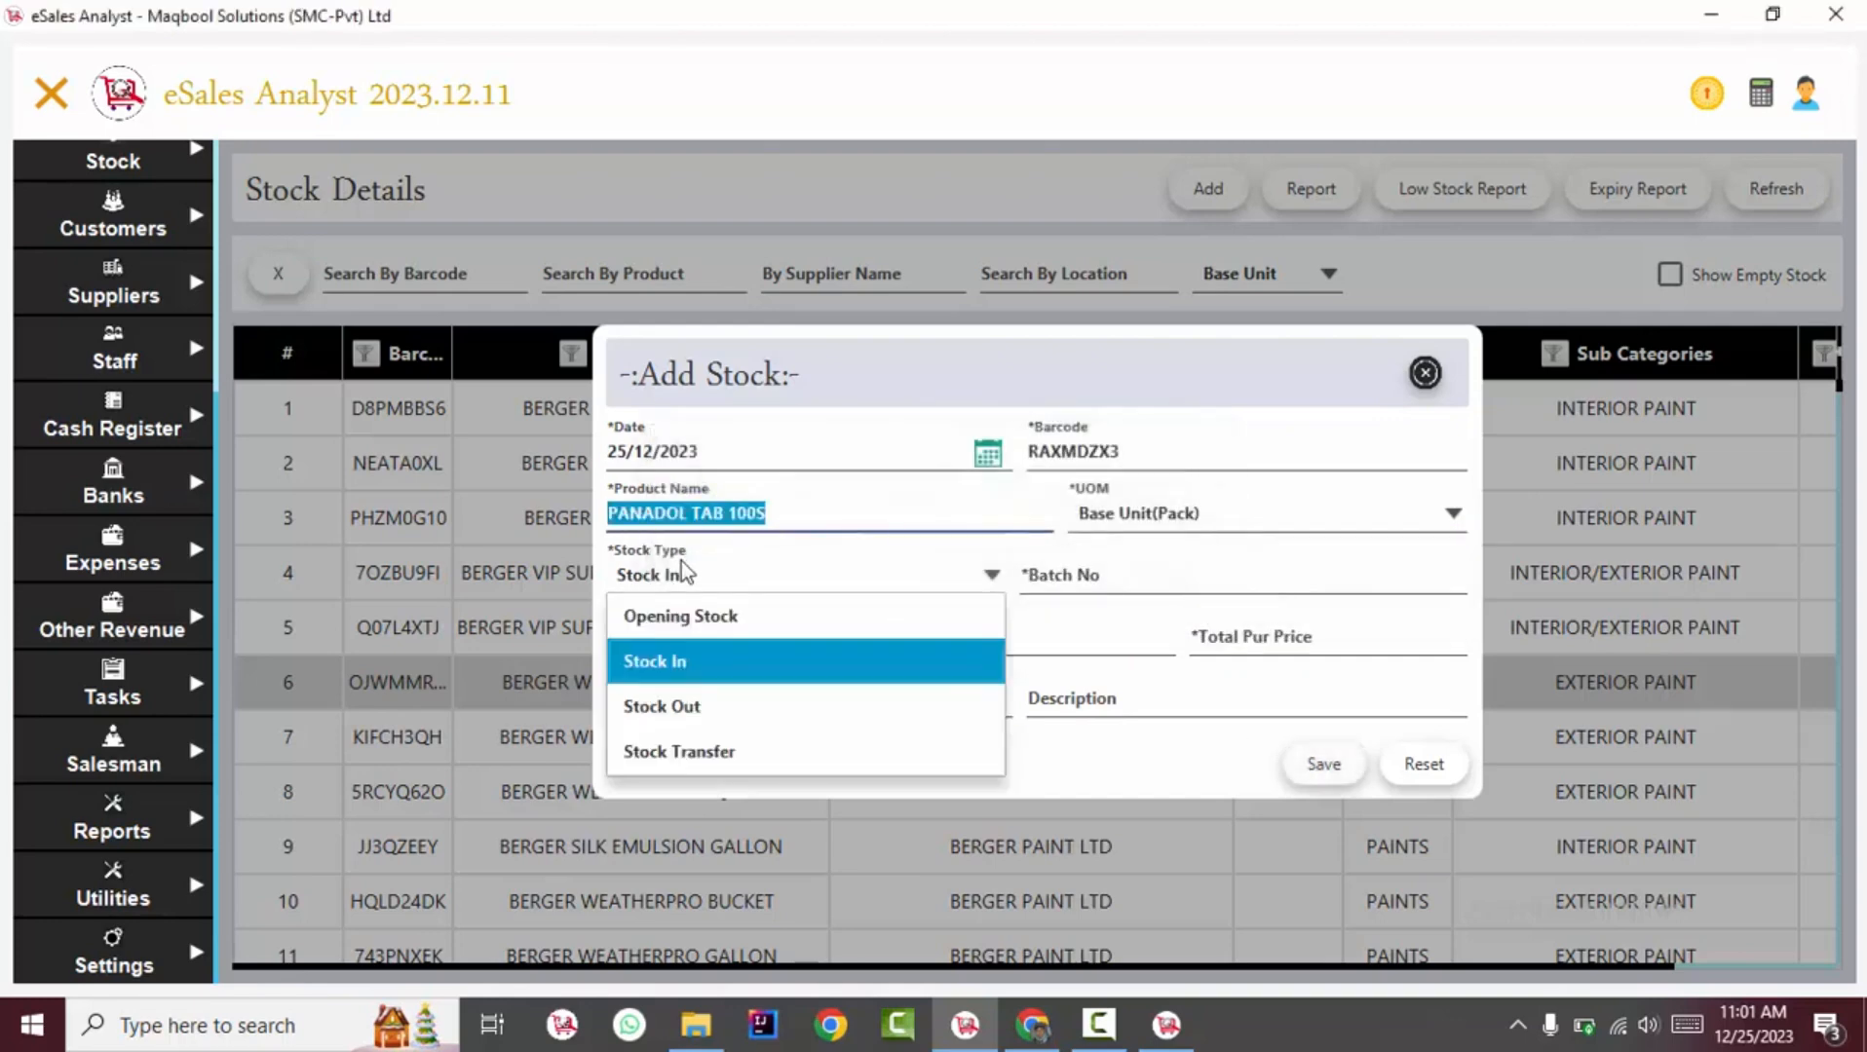
click(706, 710)
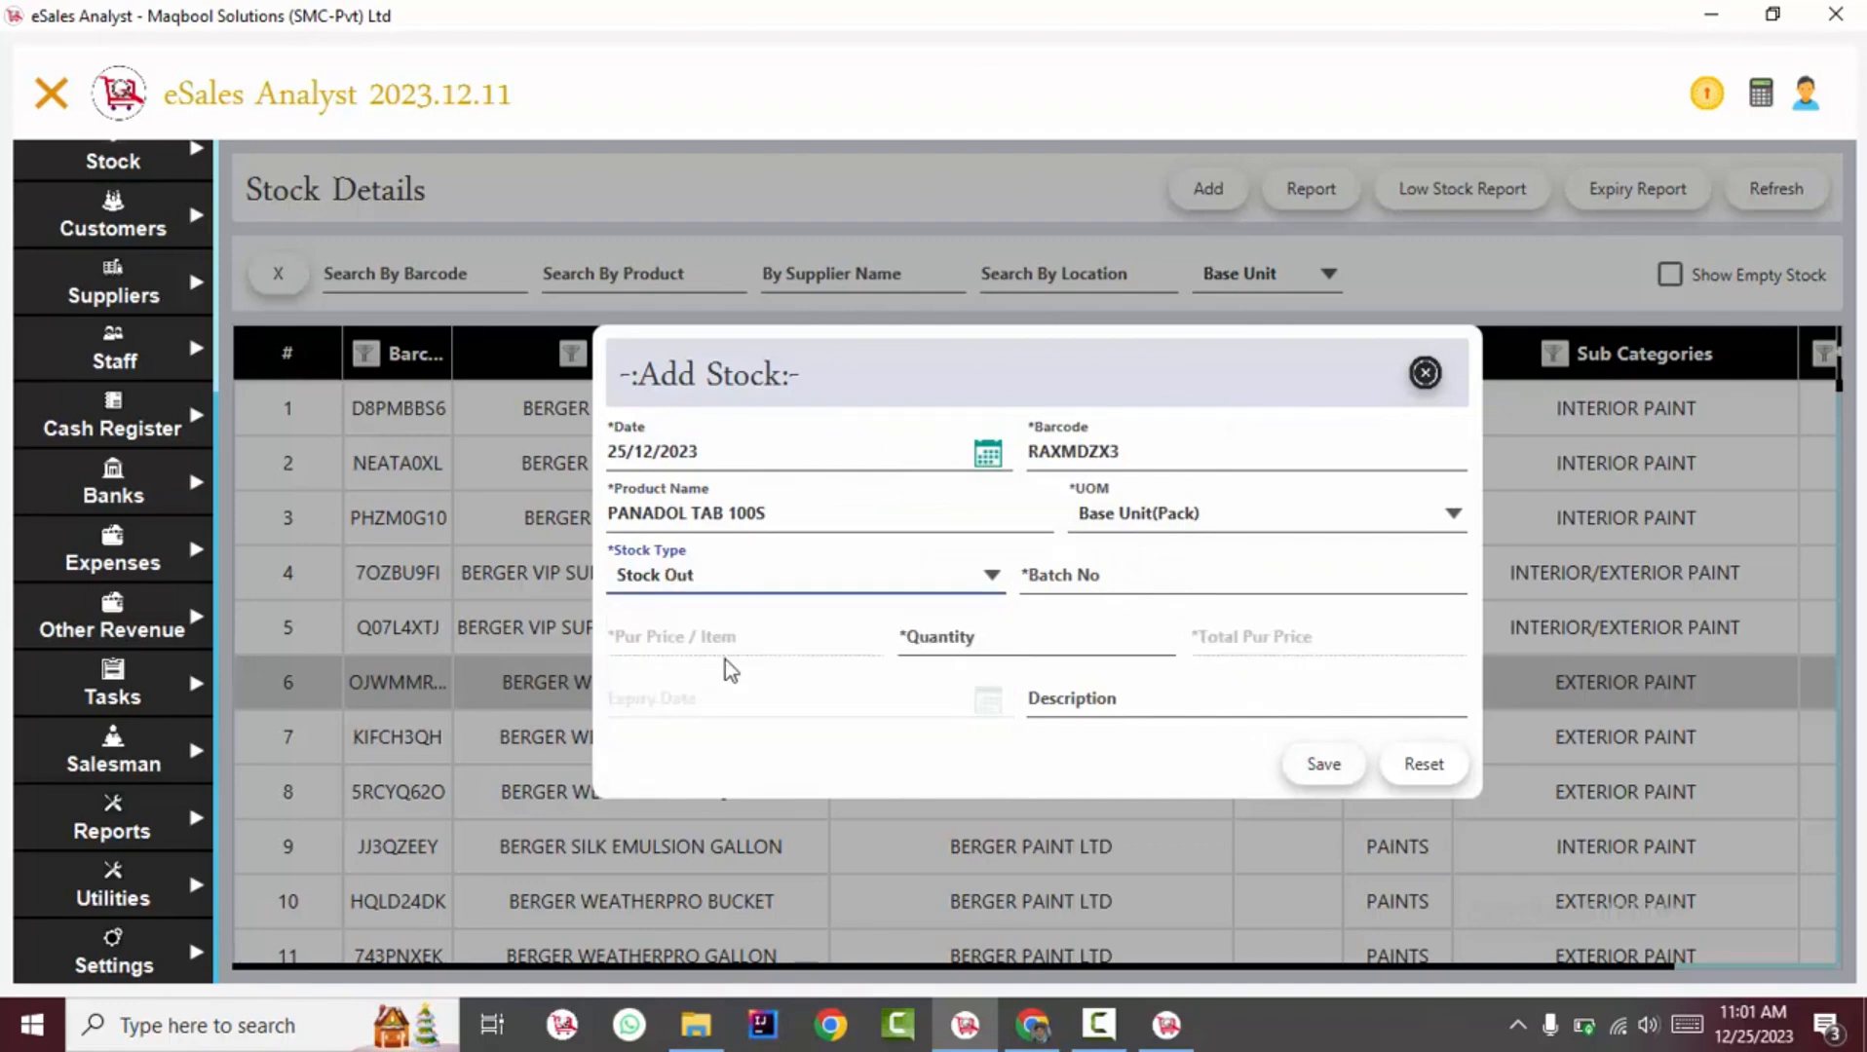
click(1110, 573)
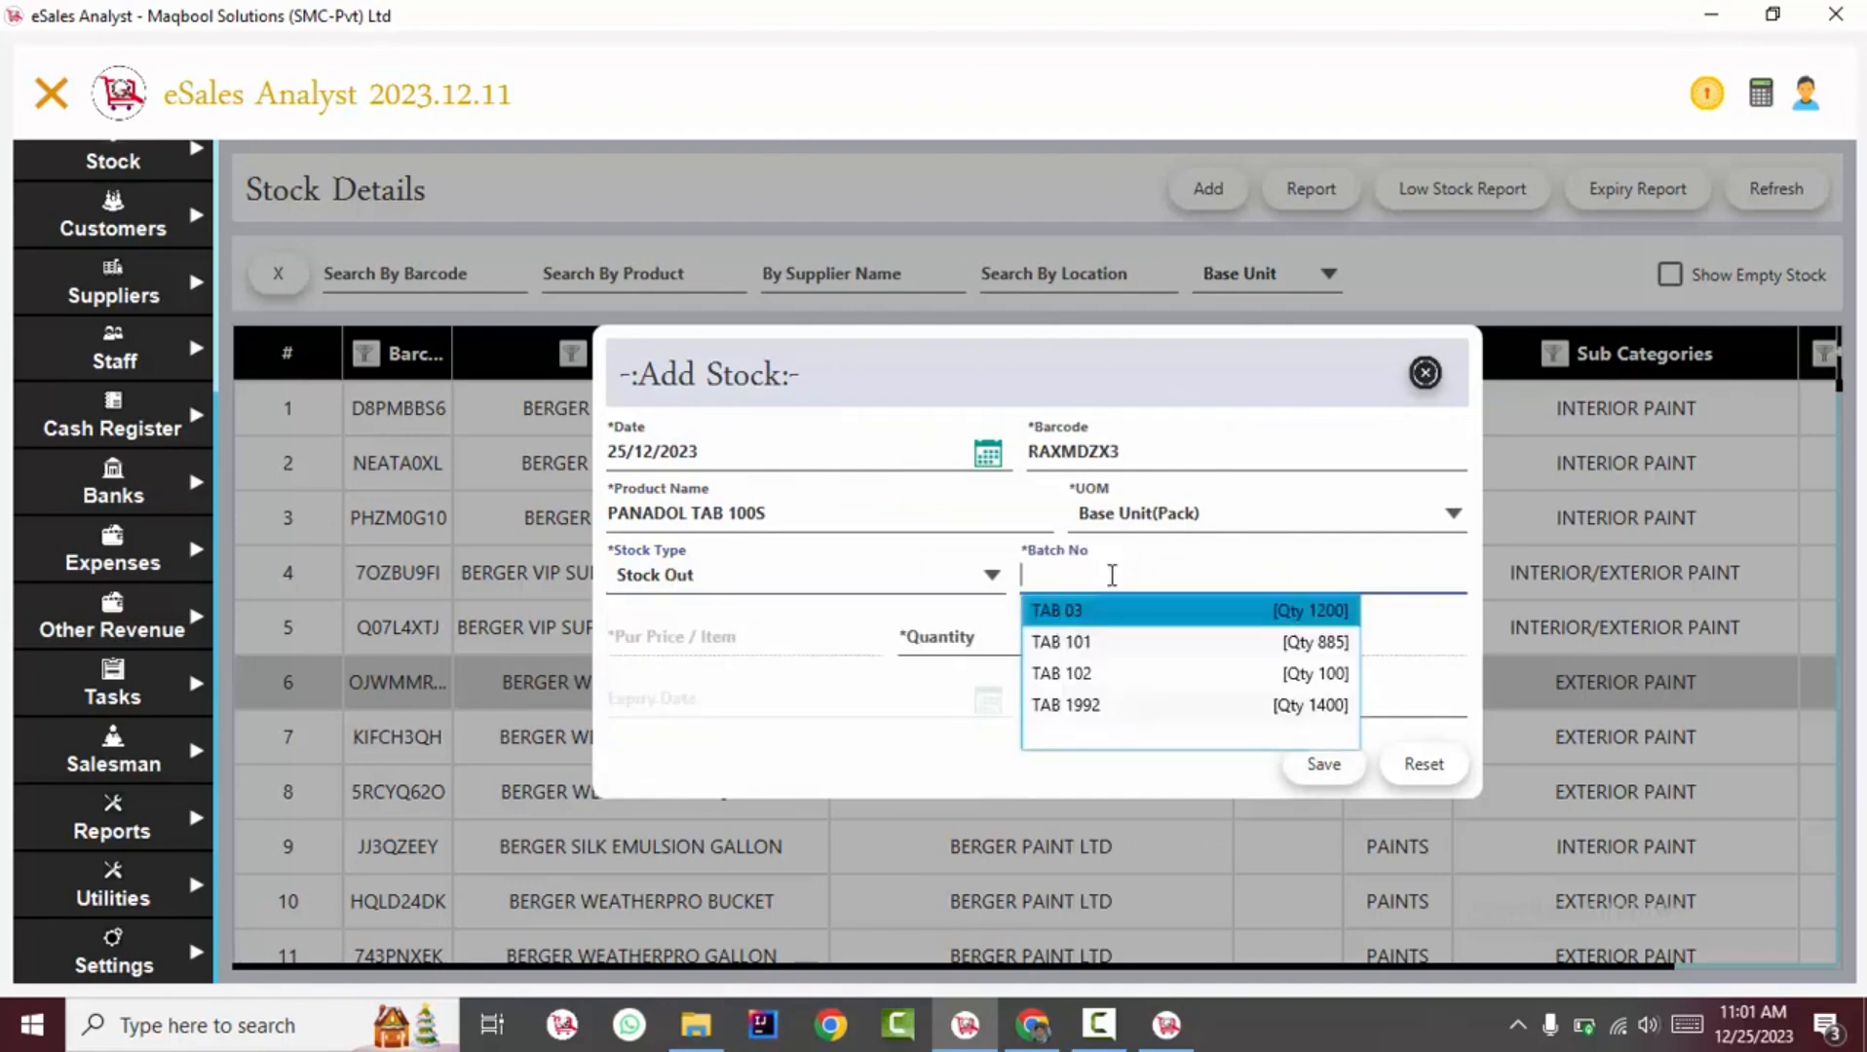
click(1247, 642)
click(1060, 631)
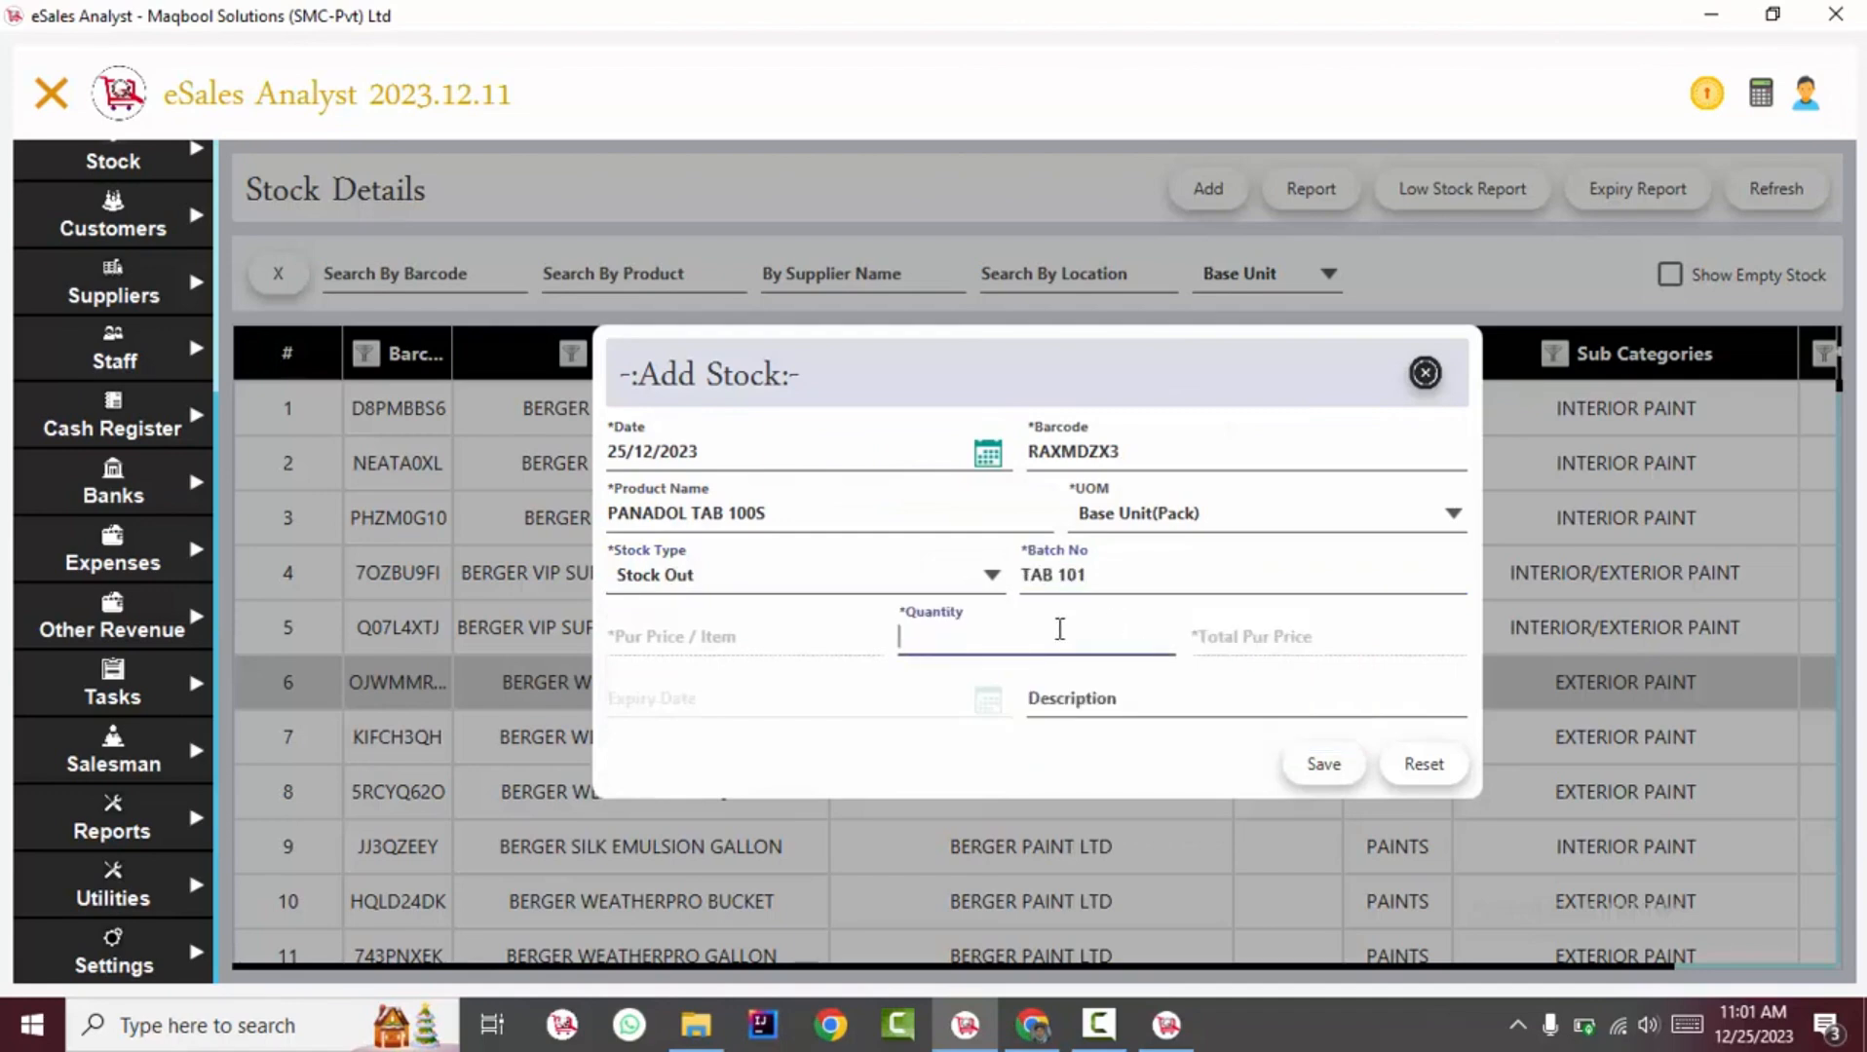
click(1163, 536)
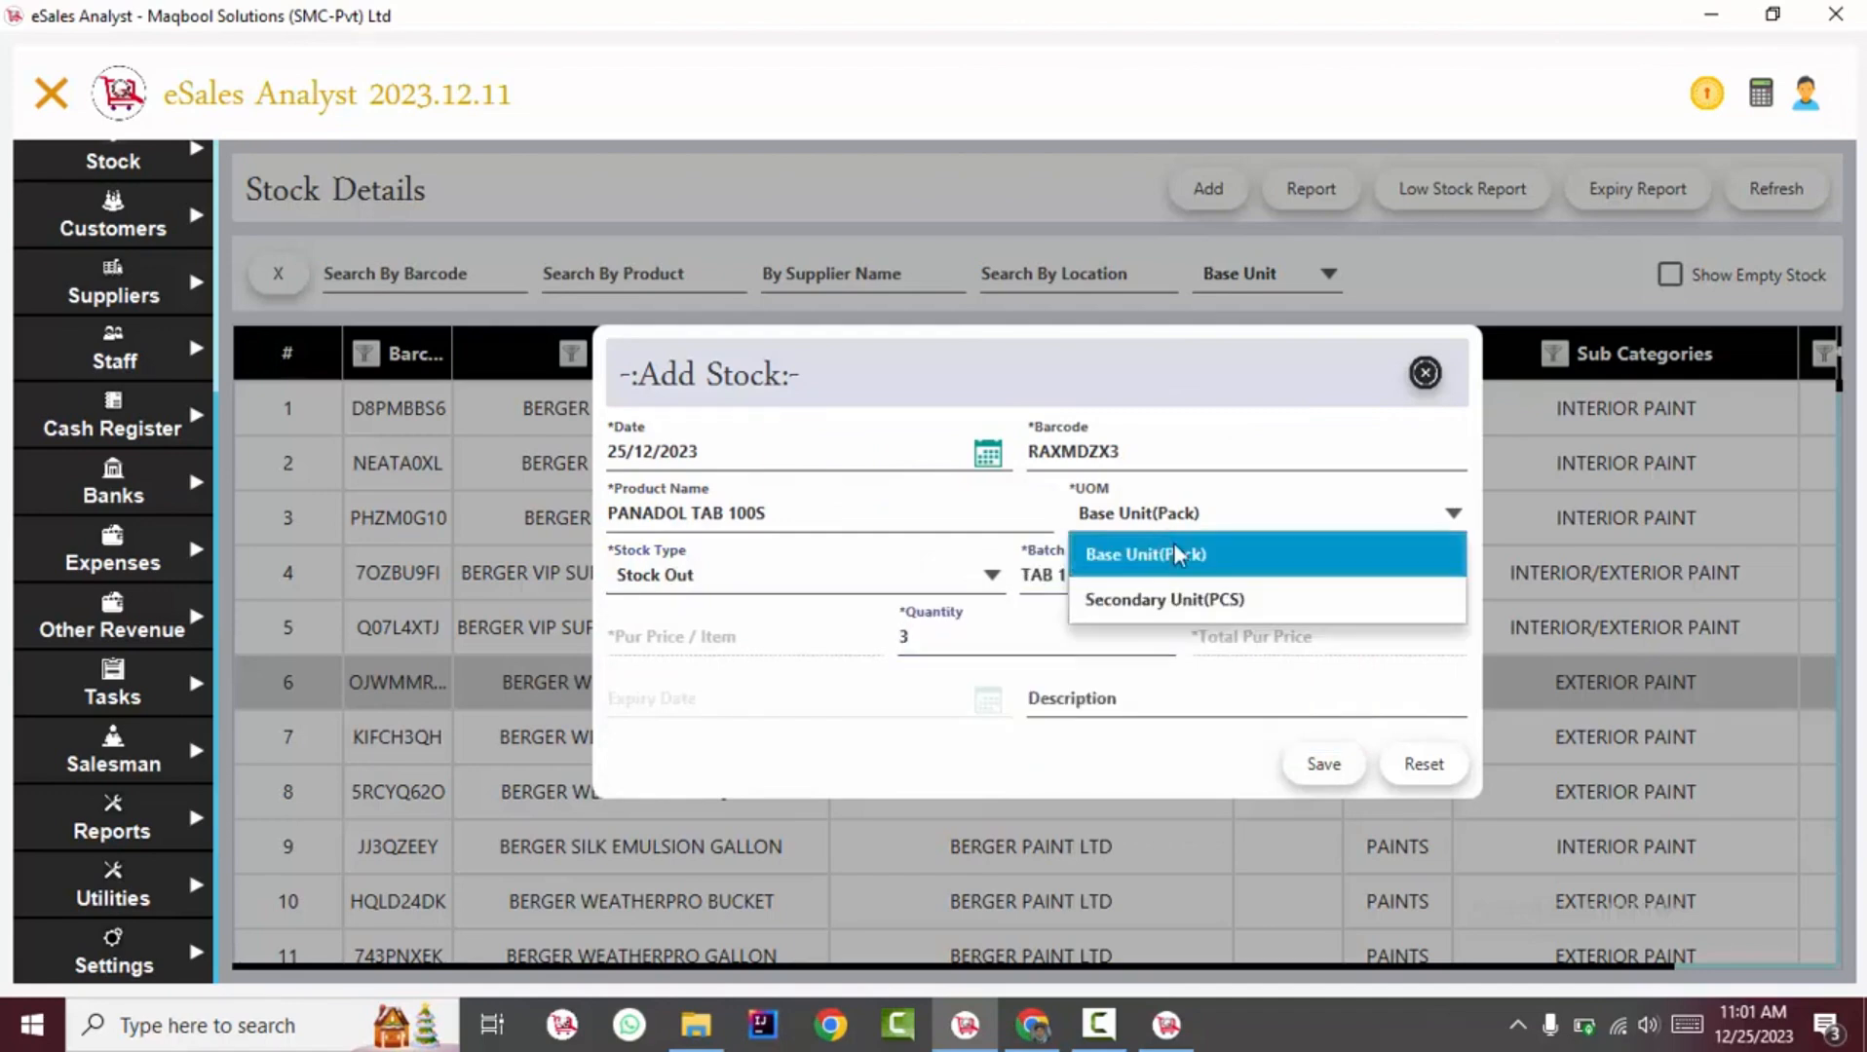
click(1004, 616)
click(1312, 766)
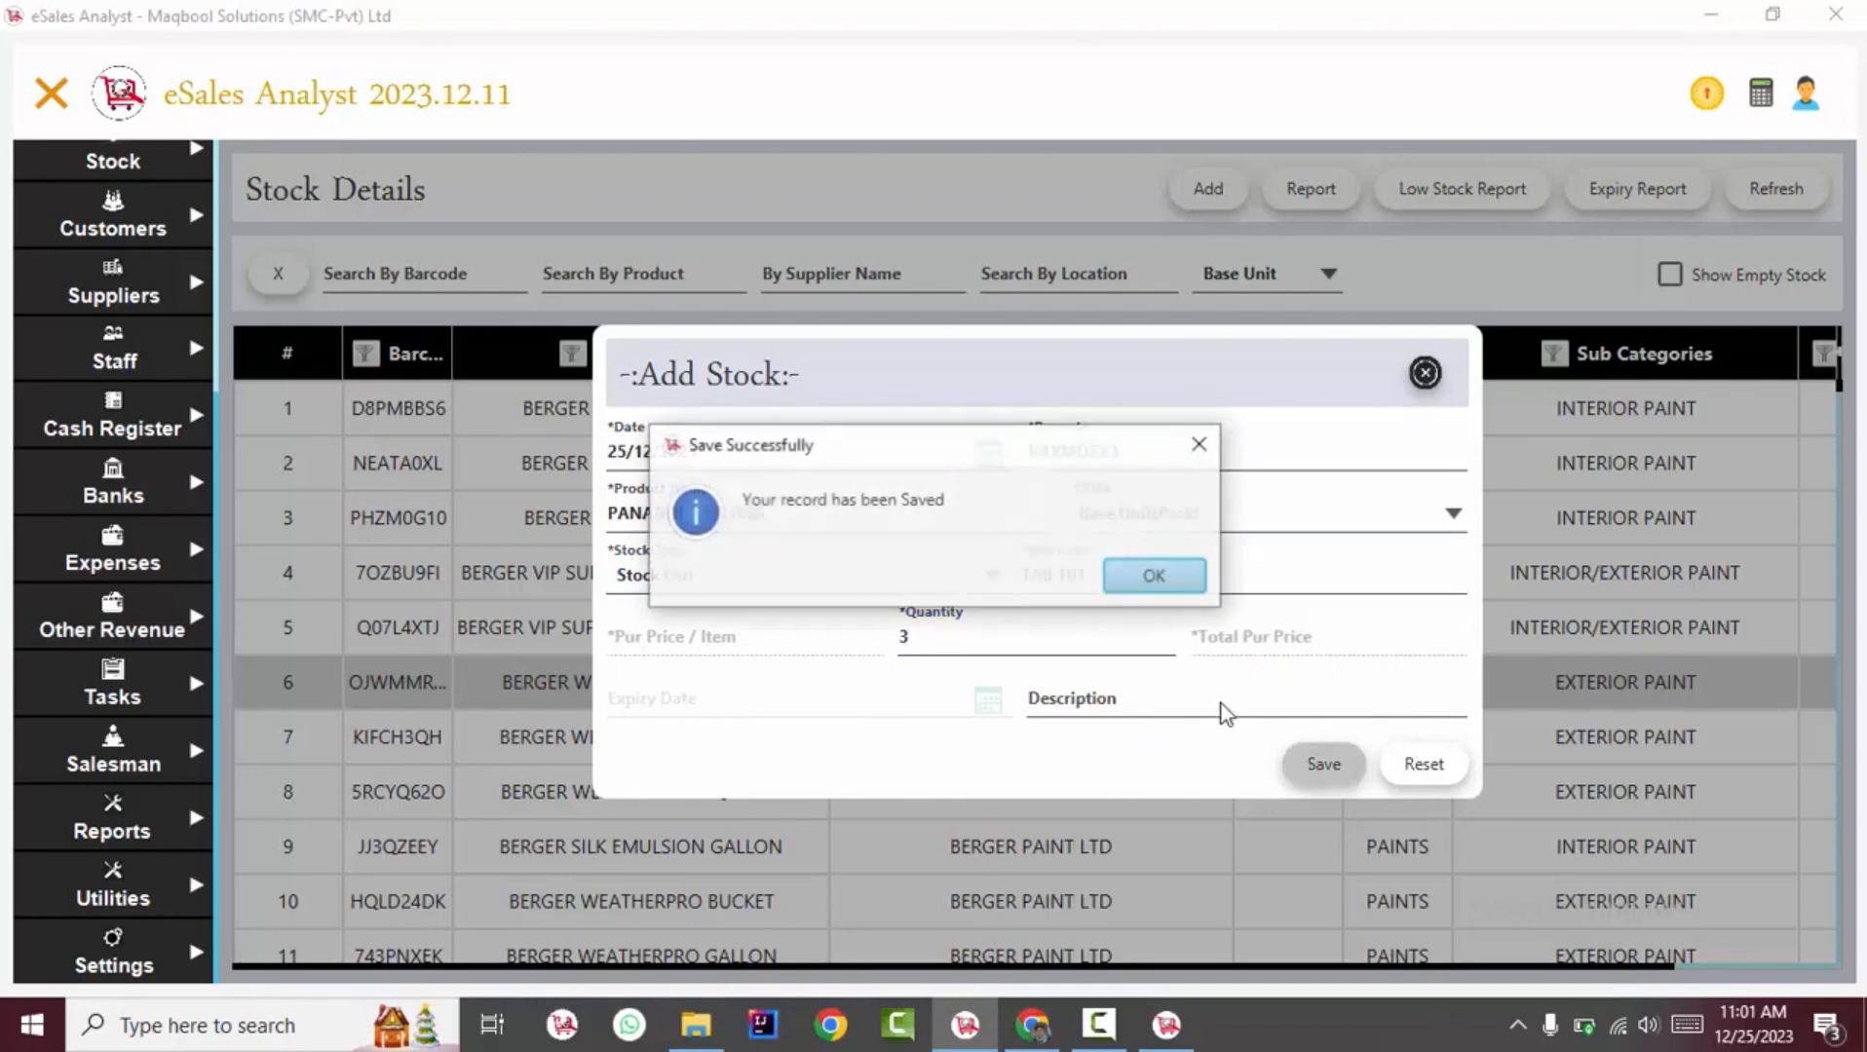
click(1169, 578)
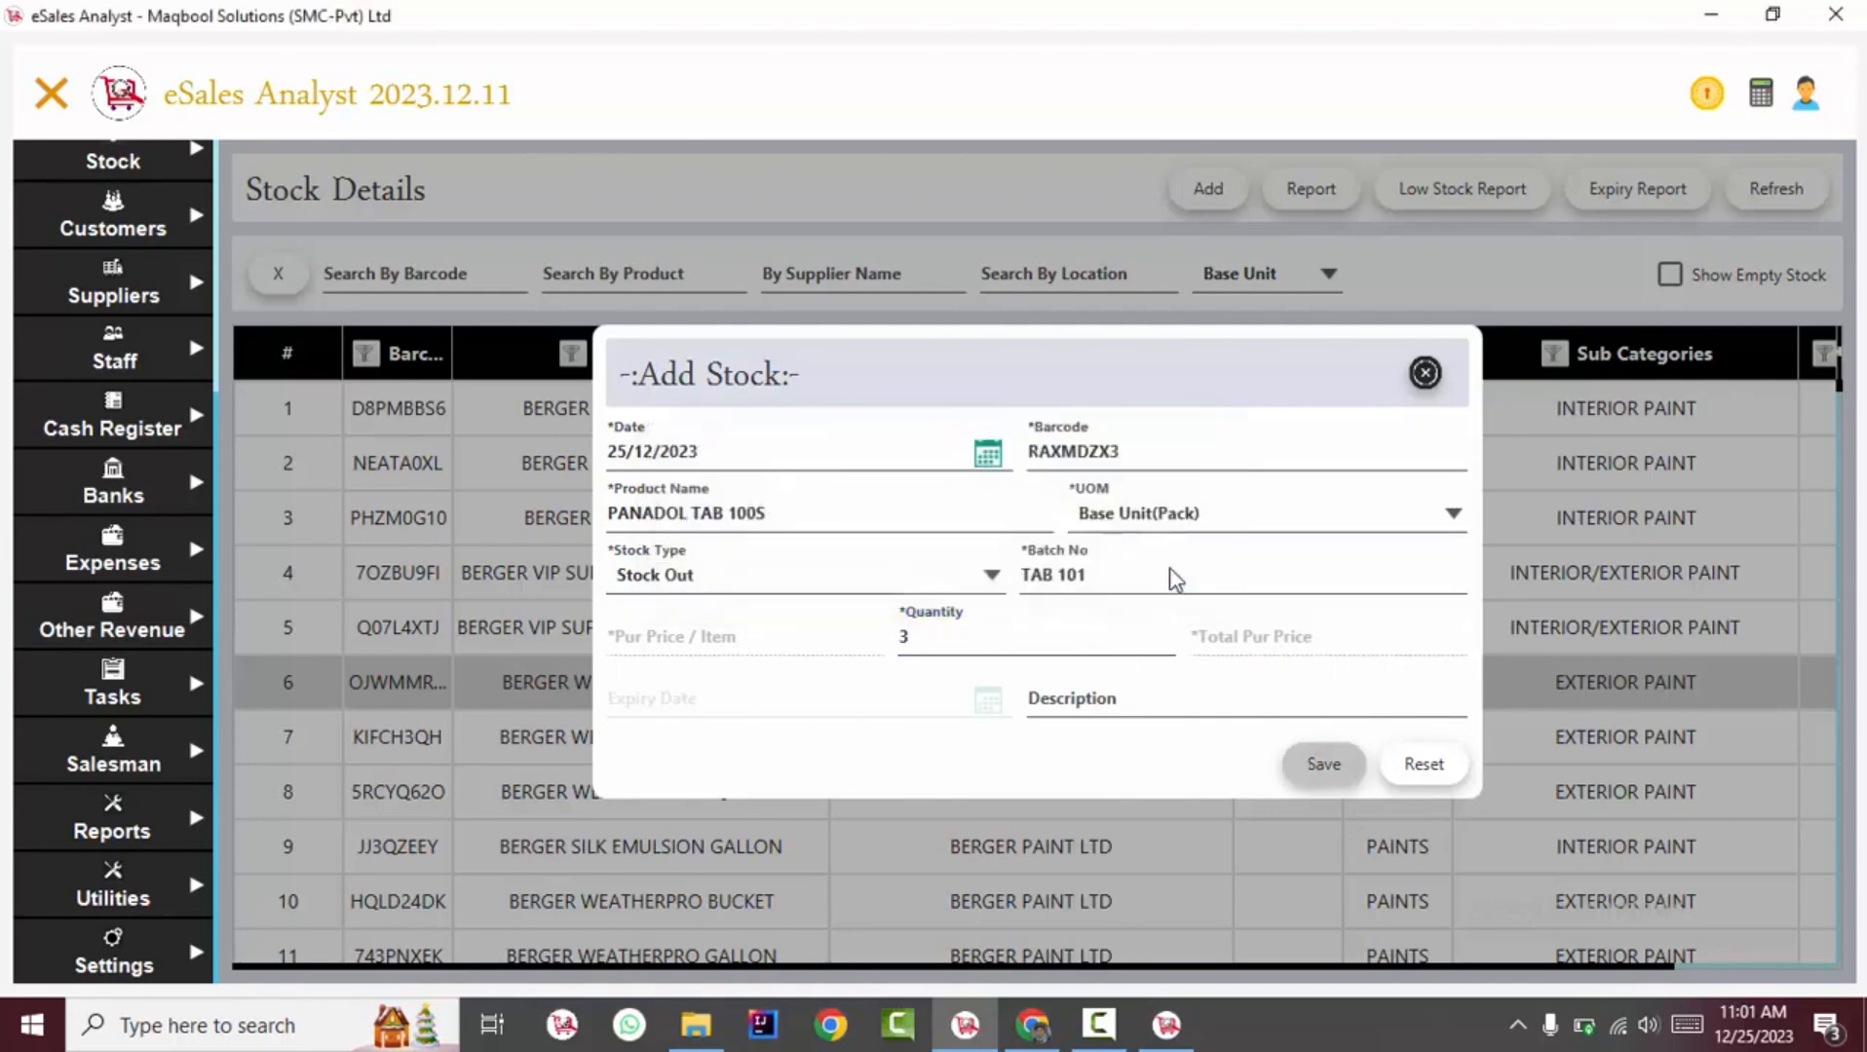
click(1424, 372)
click(1208, 190)
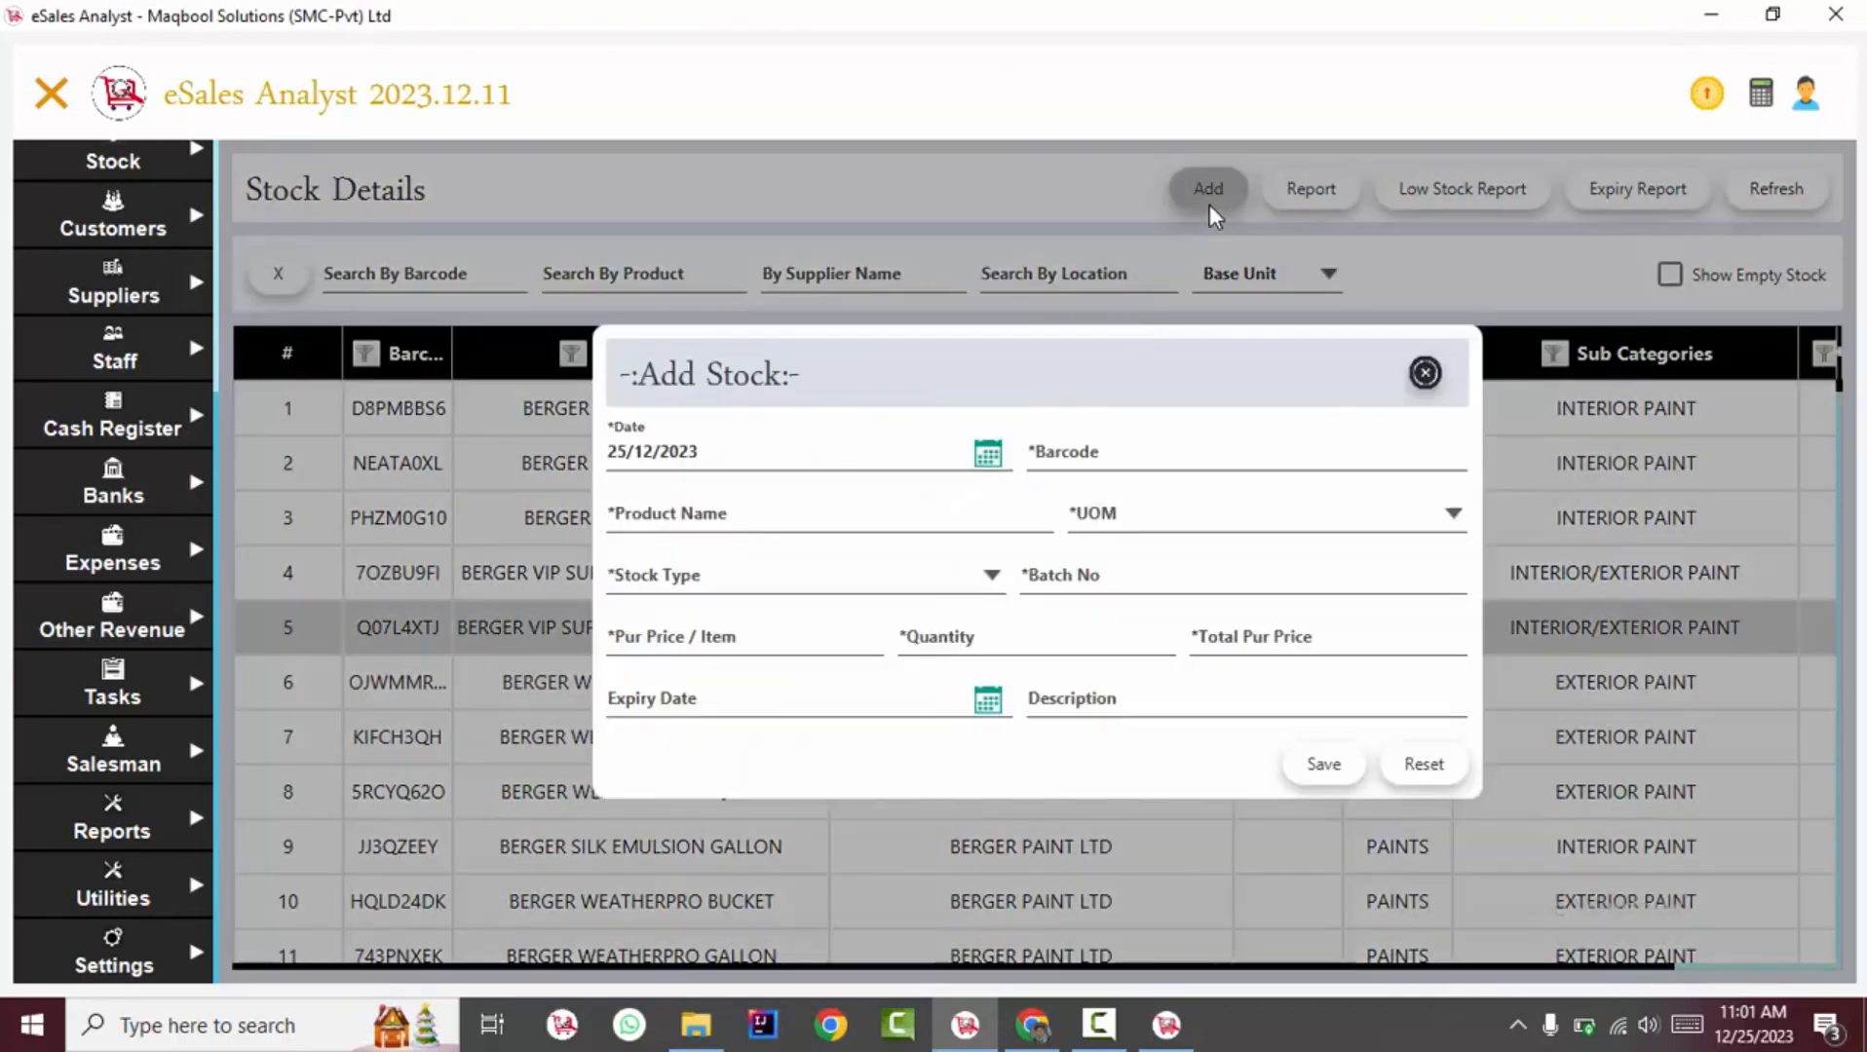
click(1424, 372)
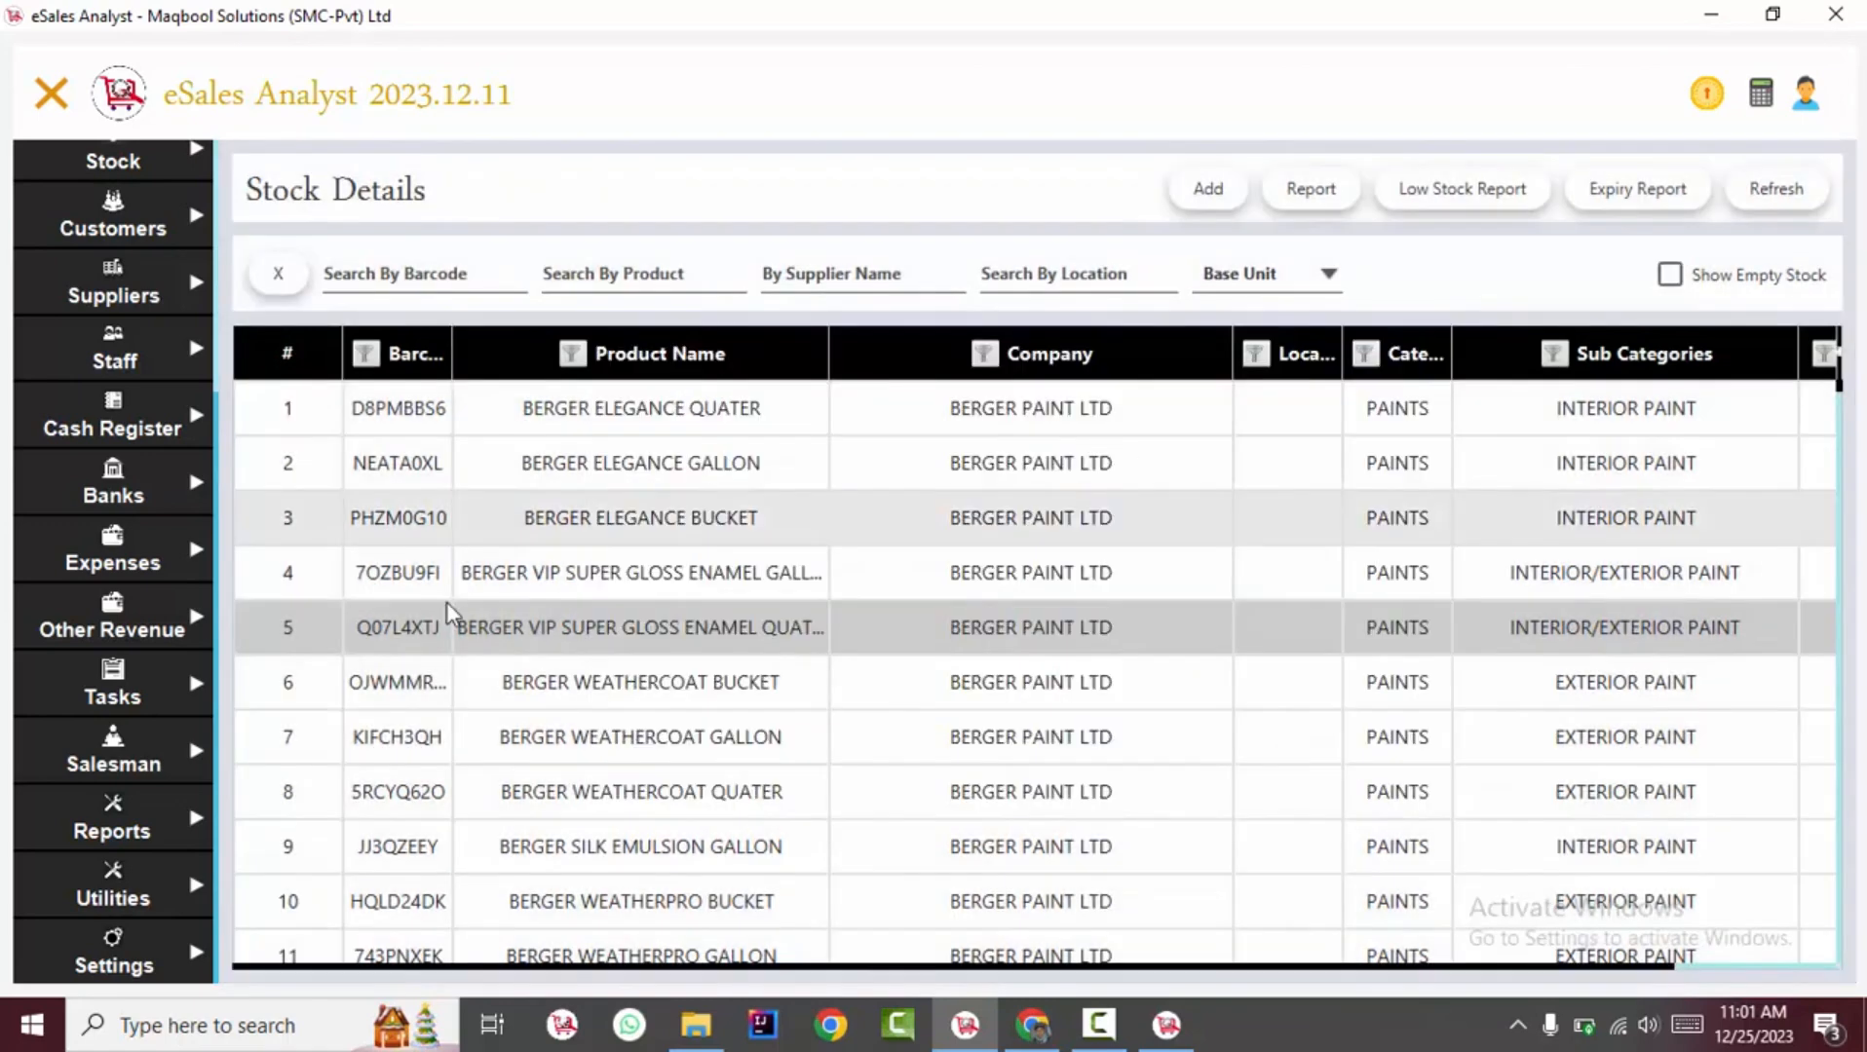
click(188, 904)
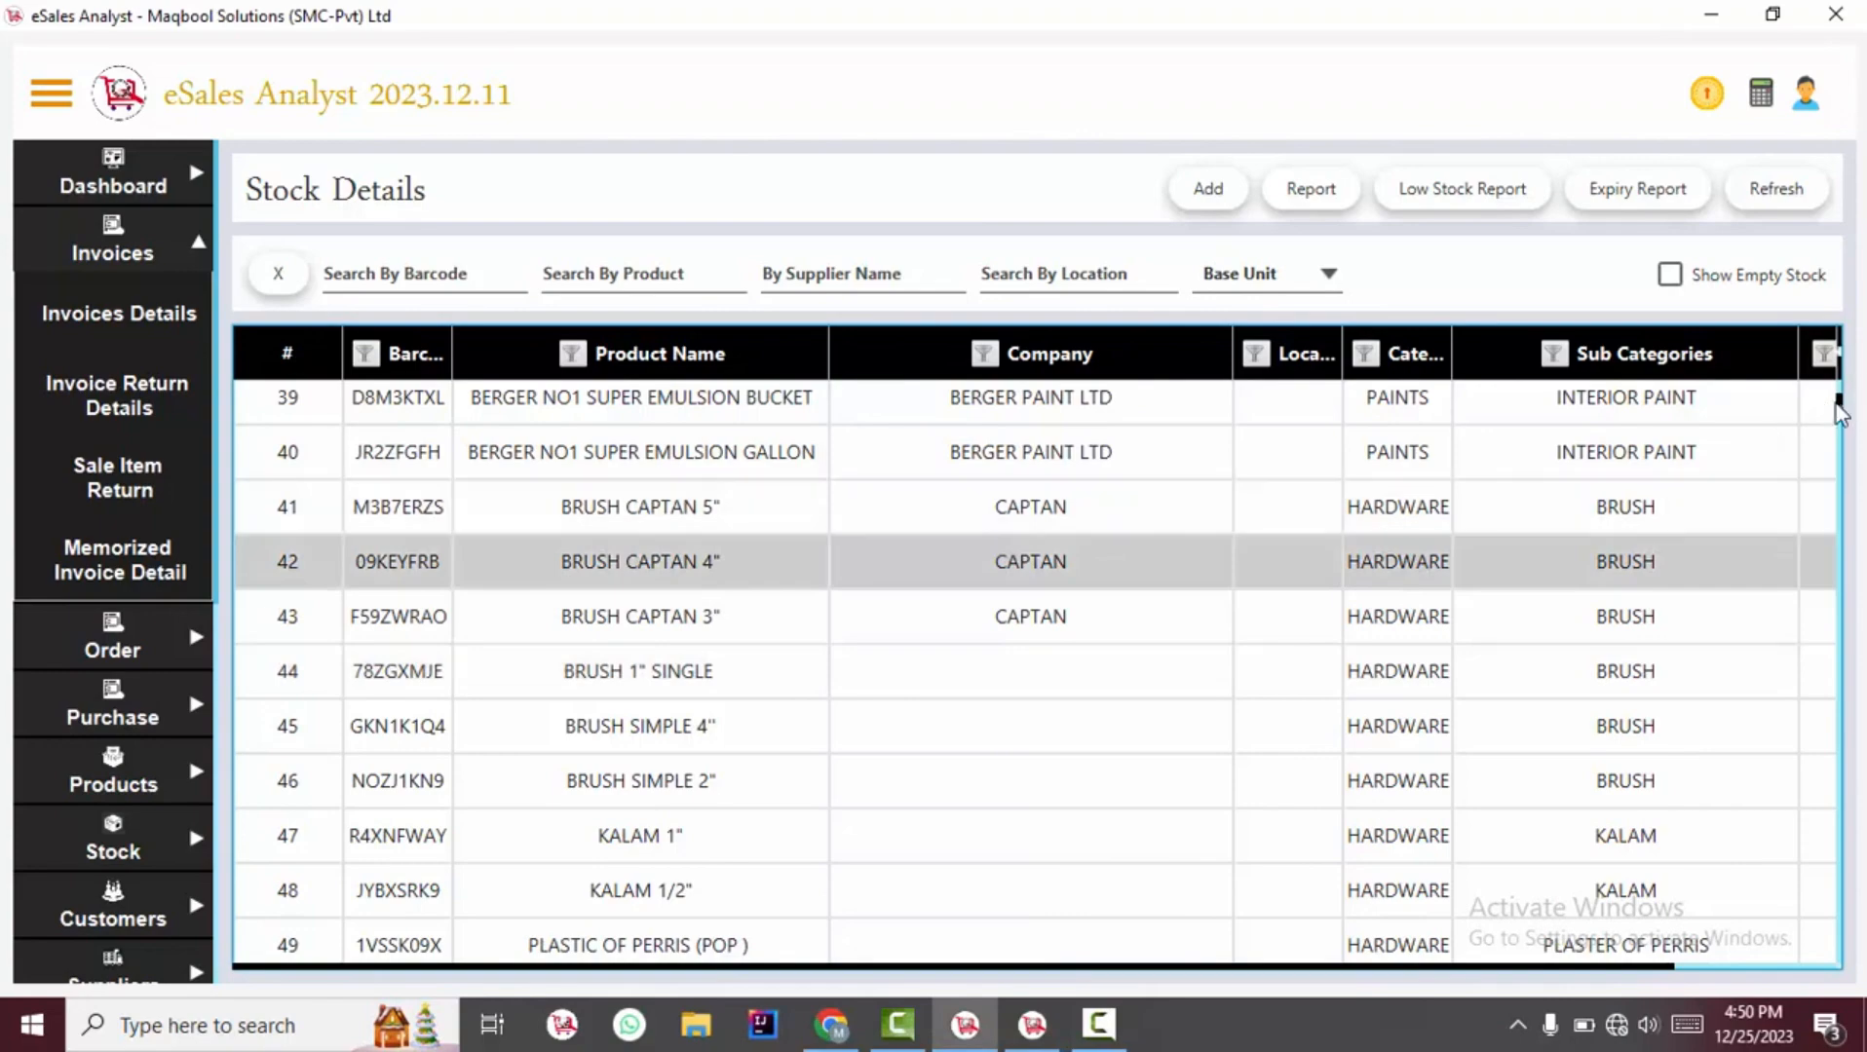
Open the stock details of BERGER VIP SUPER GLOSS ENAMEL GALLON and examine the quantities and purchase prices of its batches
drag(1838, 409, 1838, 383)
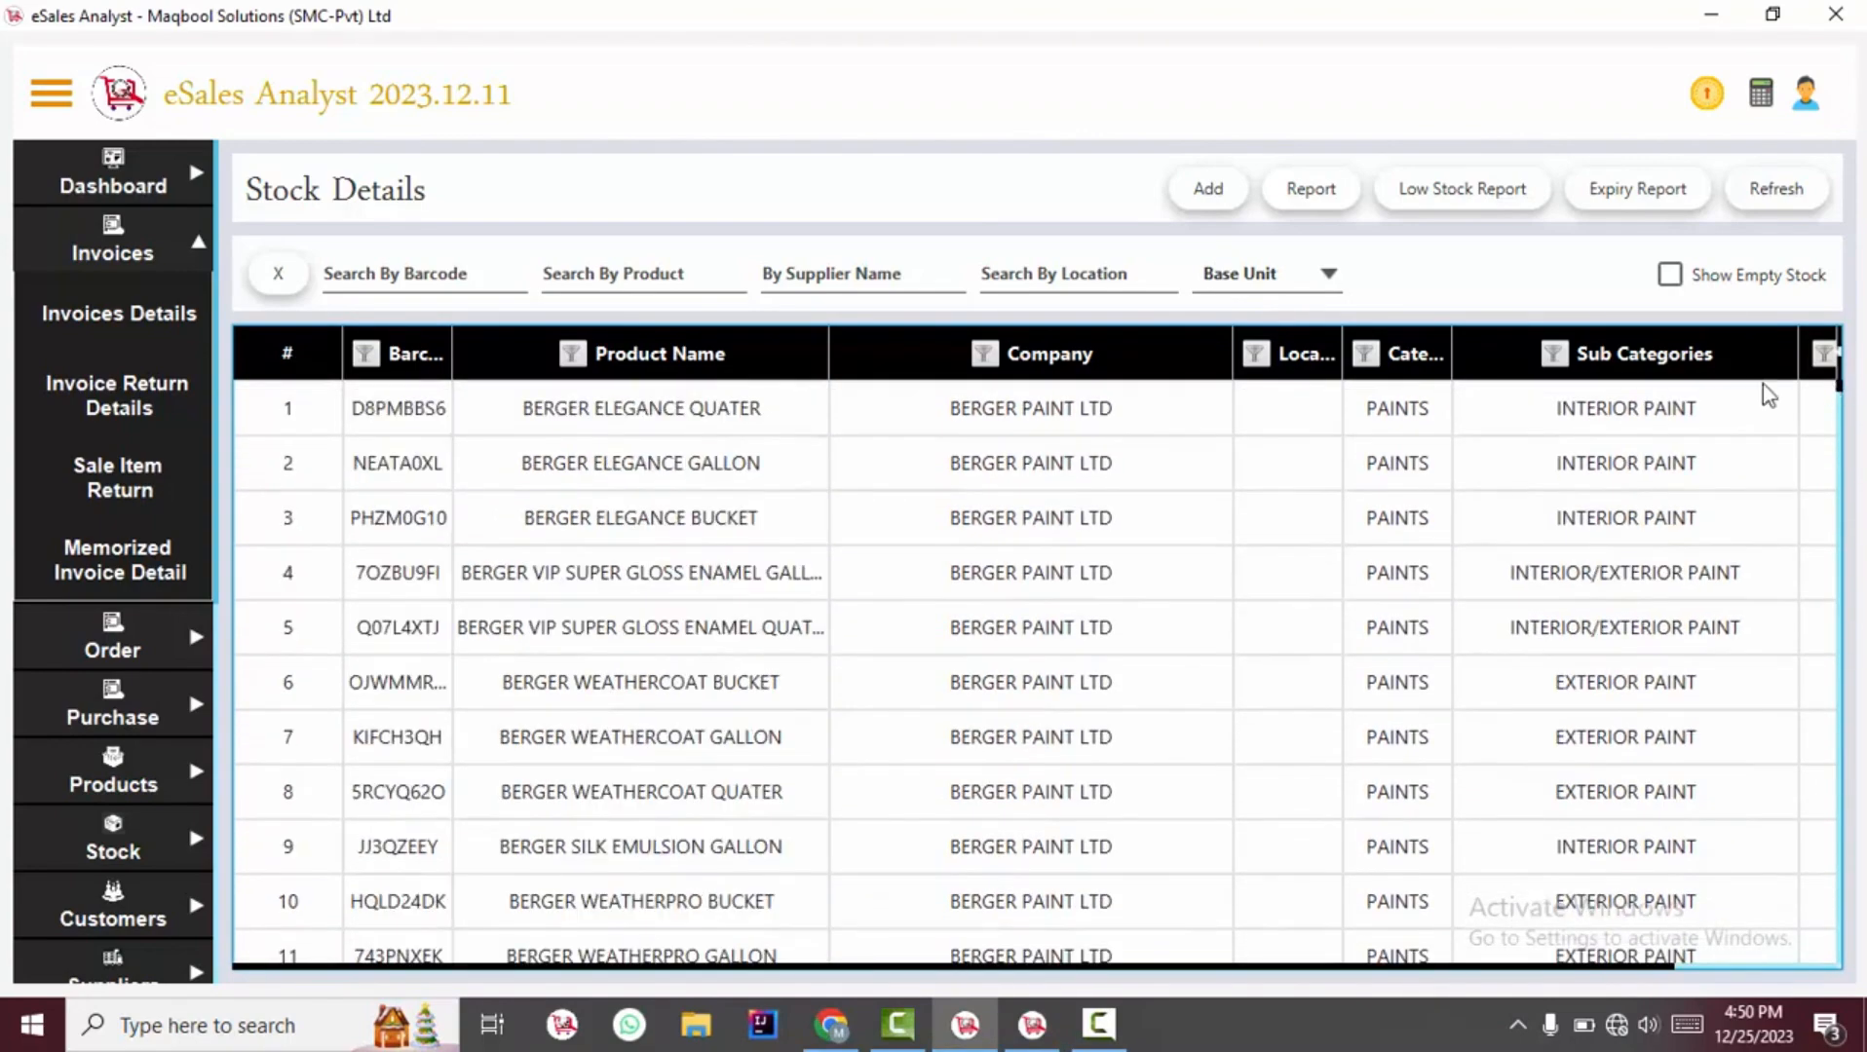
click(999, 701)
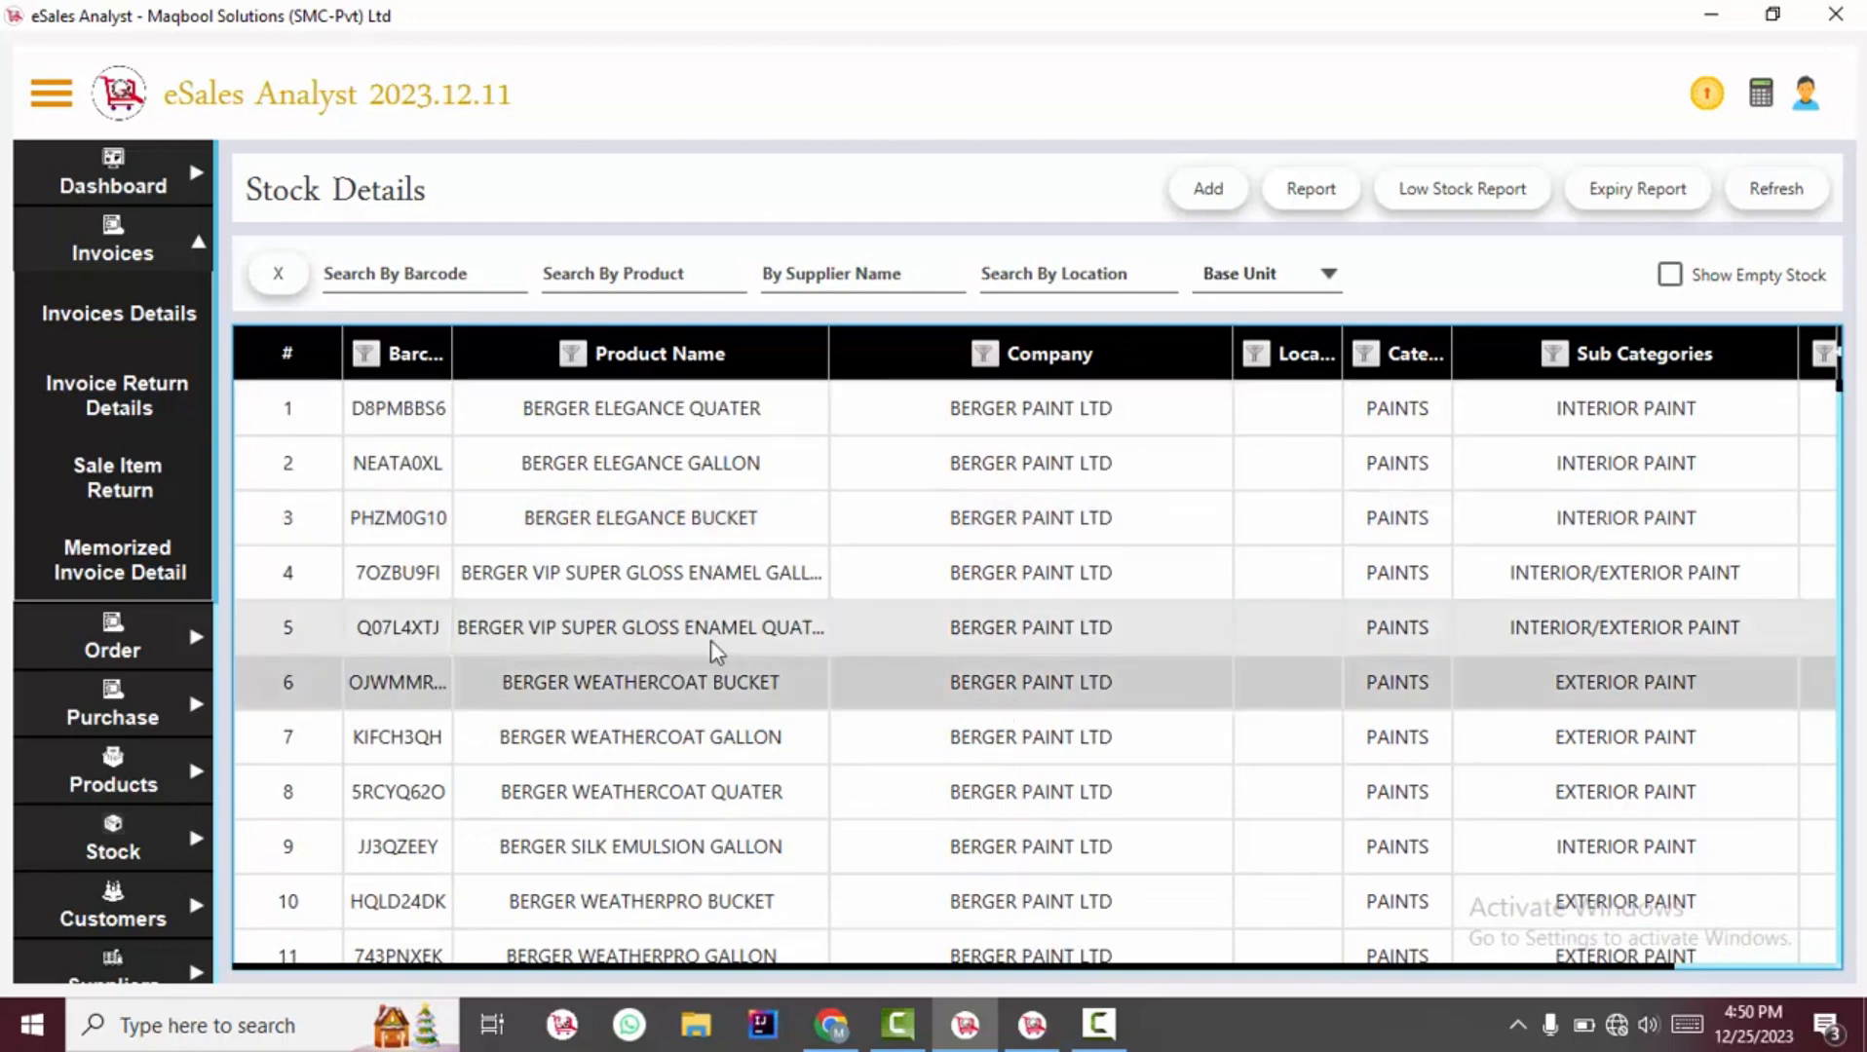
click(889, 591)
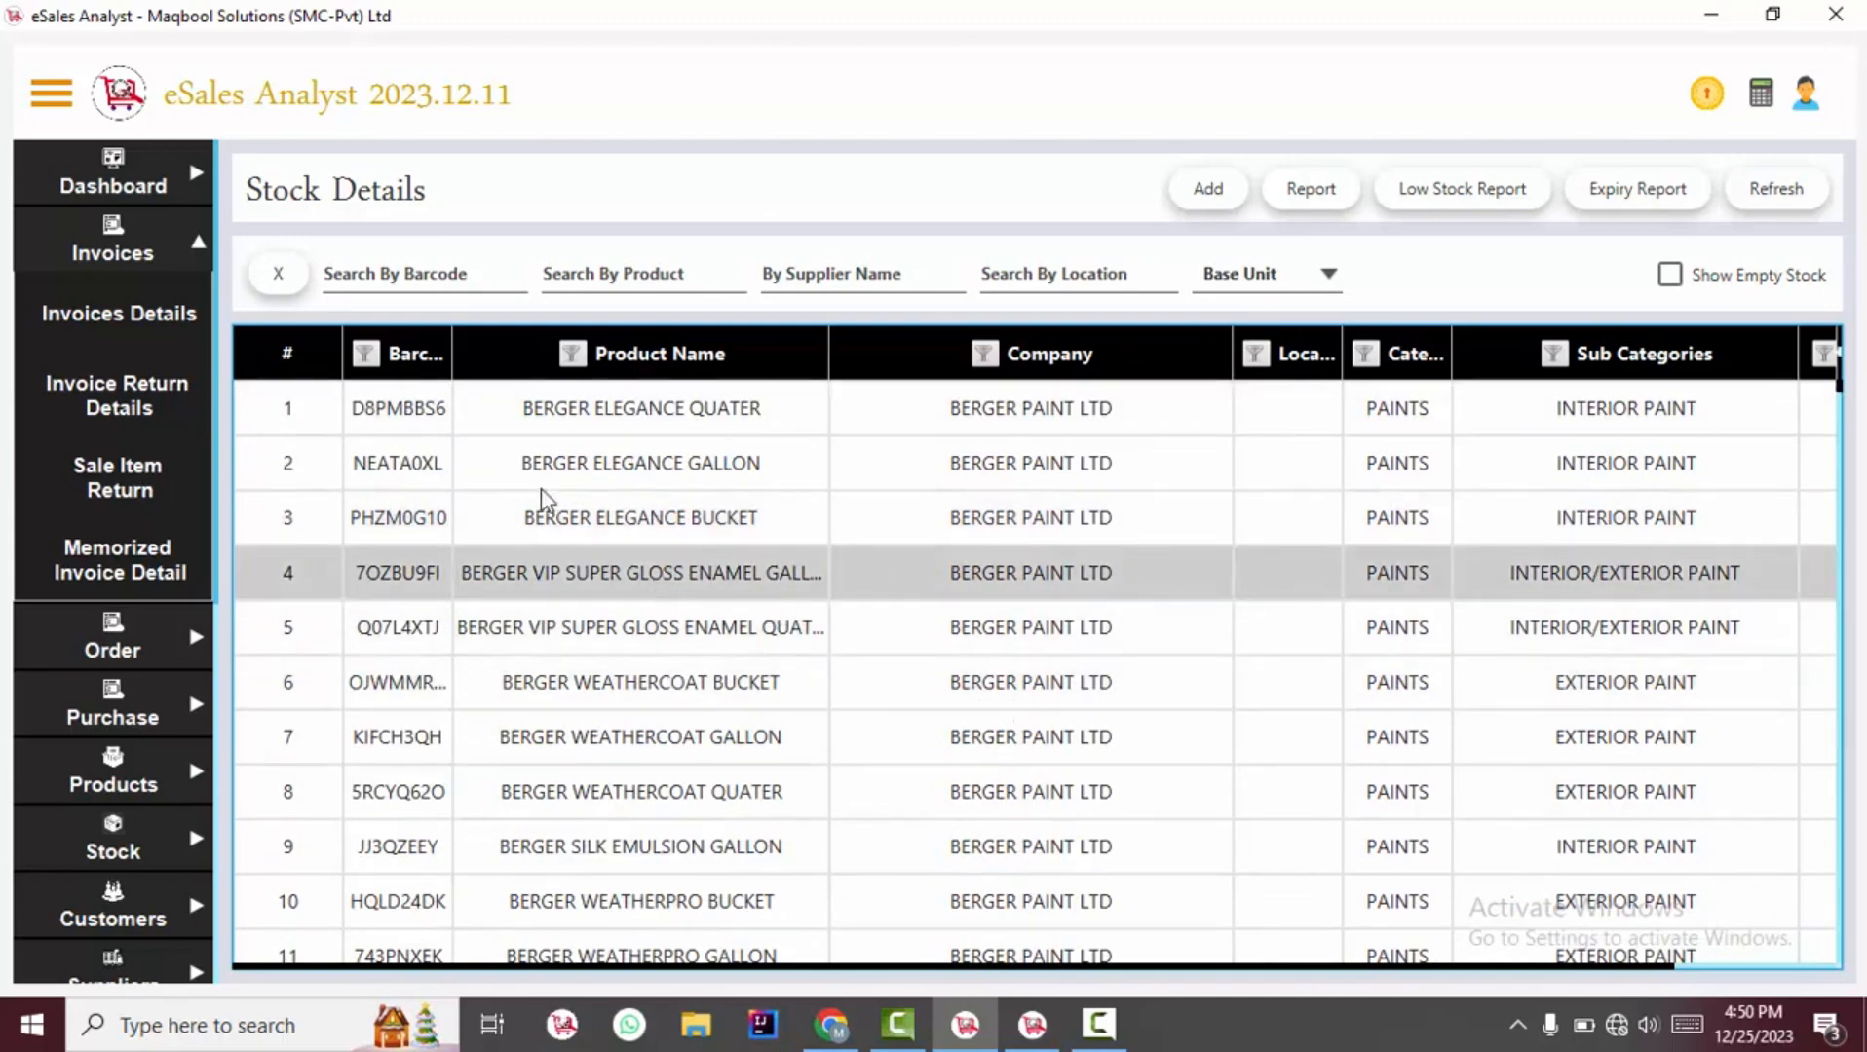
double_click(1099, 573)
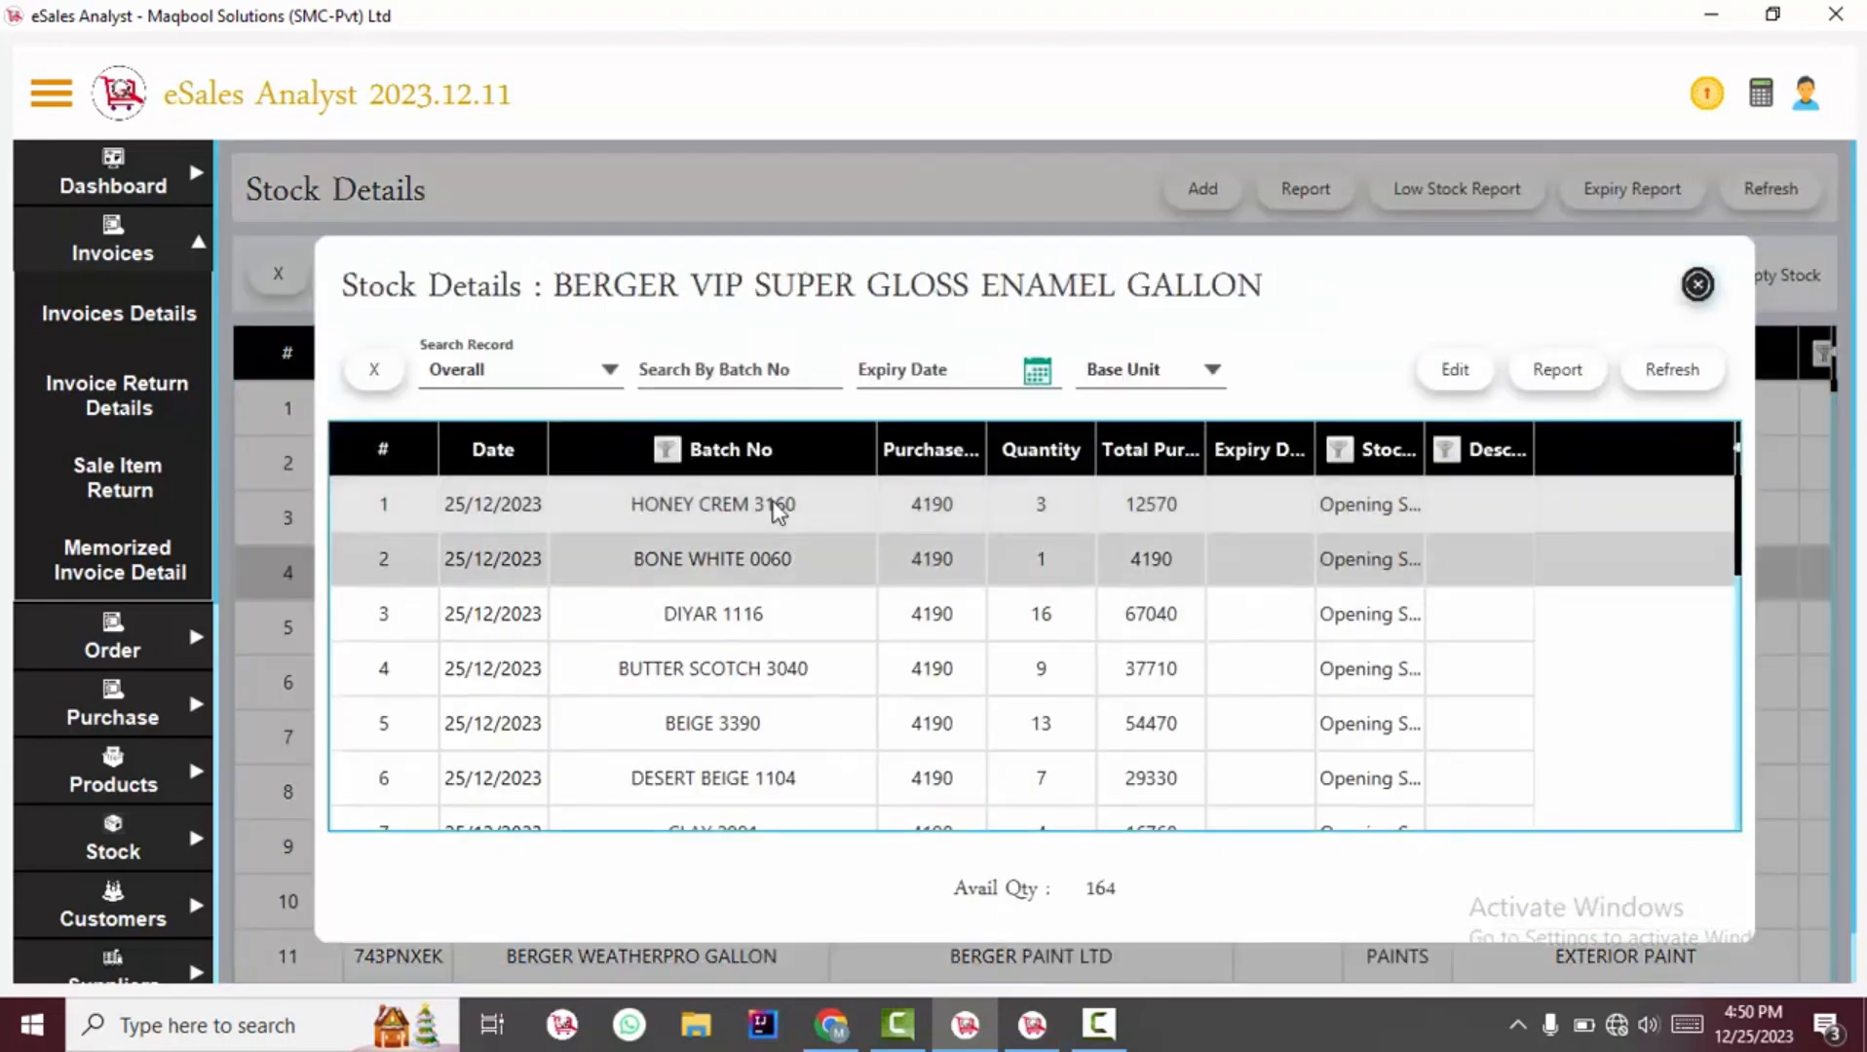
key(Down)
key(Up)
key(Down)
key(Down)
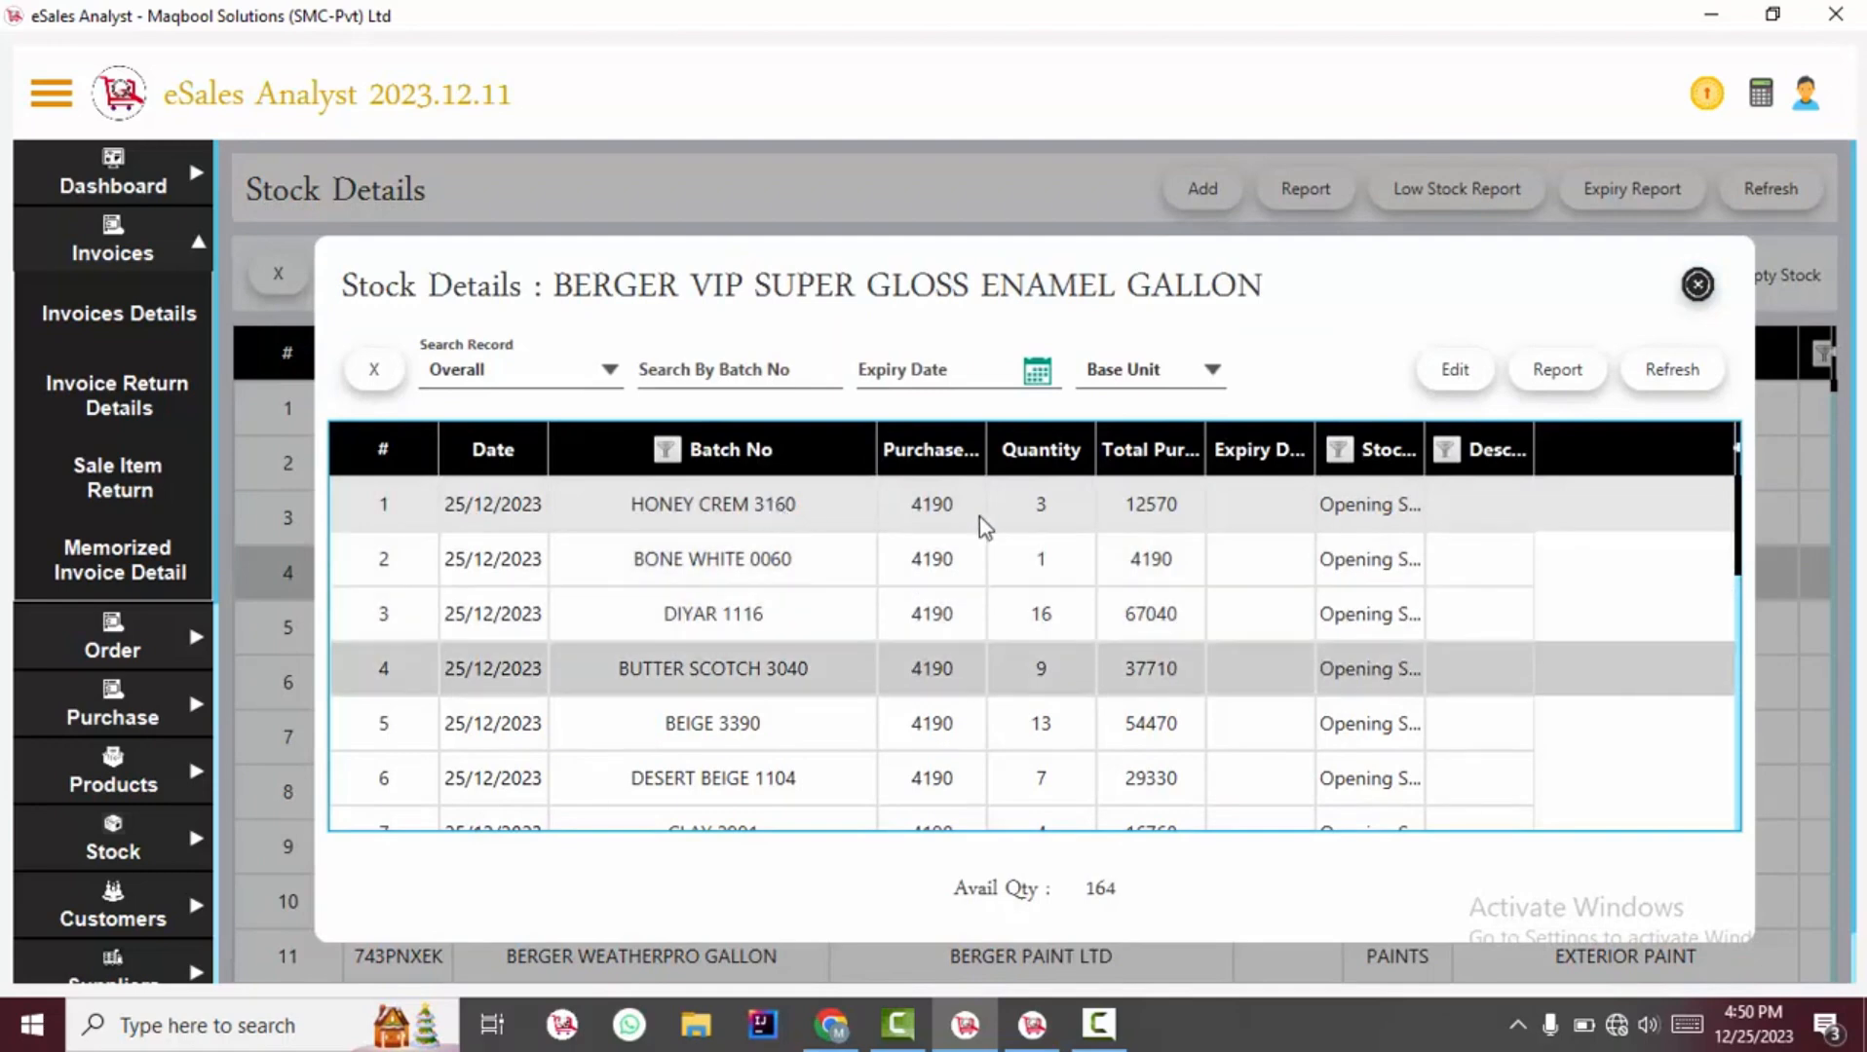
drag(1738, 538, 1542, 817)
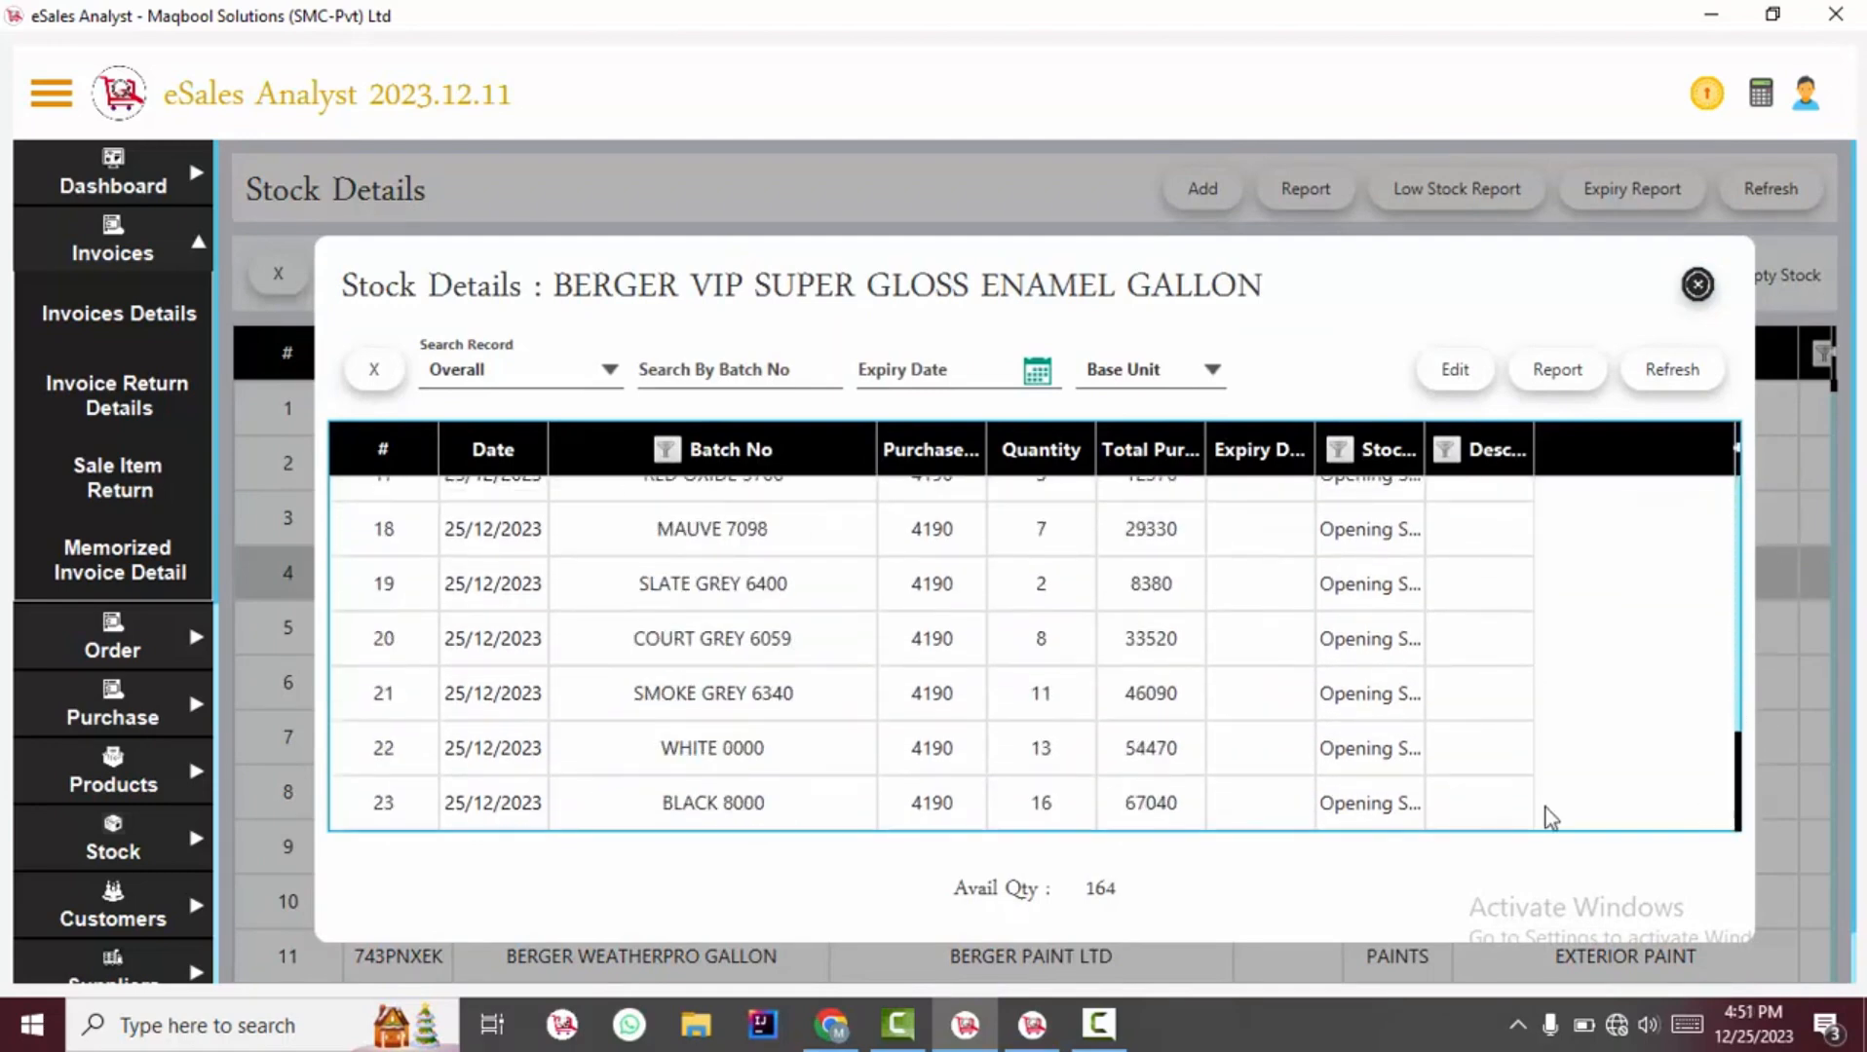
click(1330, 763)
drag(1744, 804, 1726, 519)
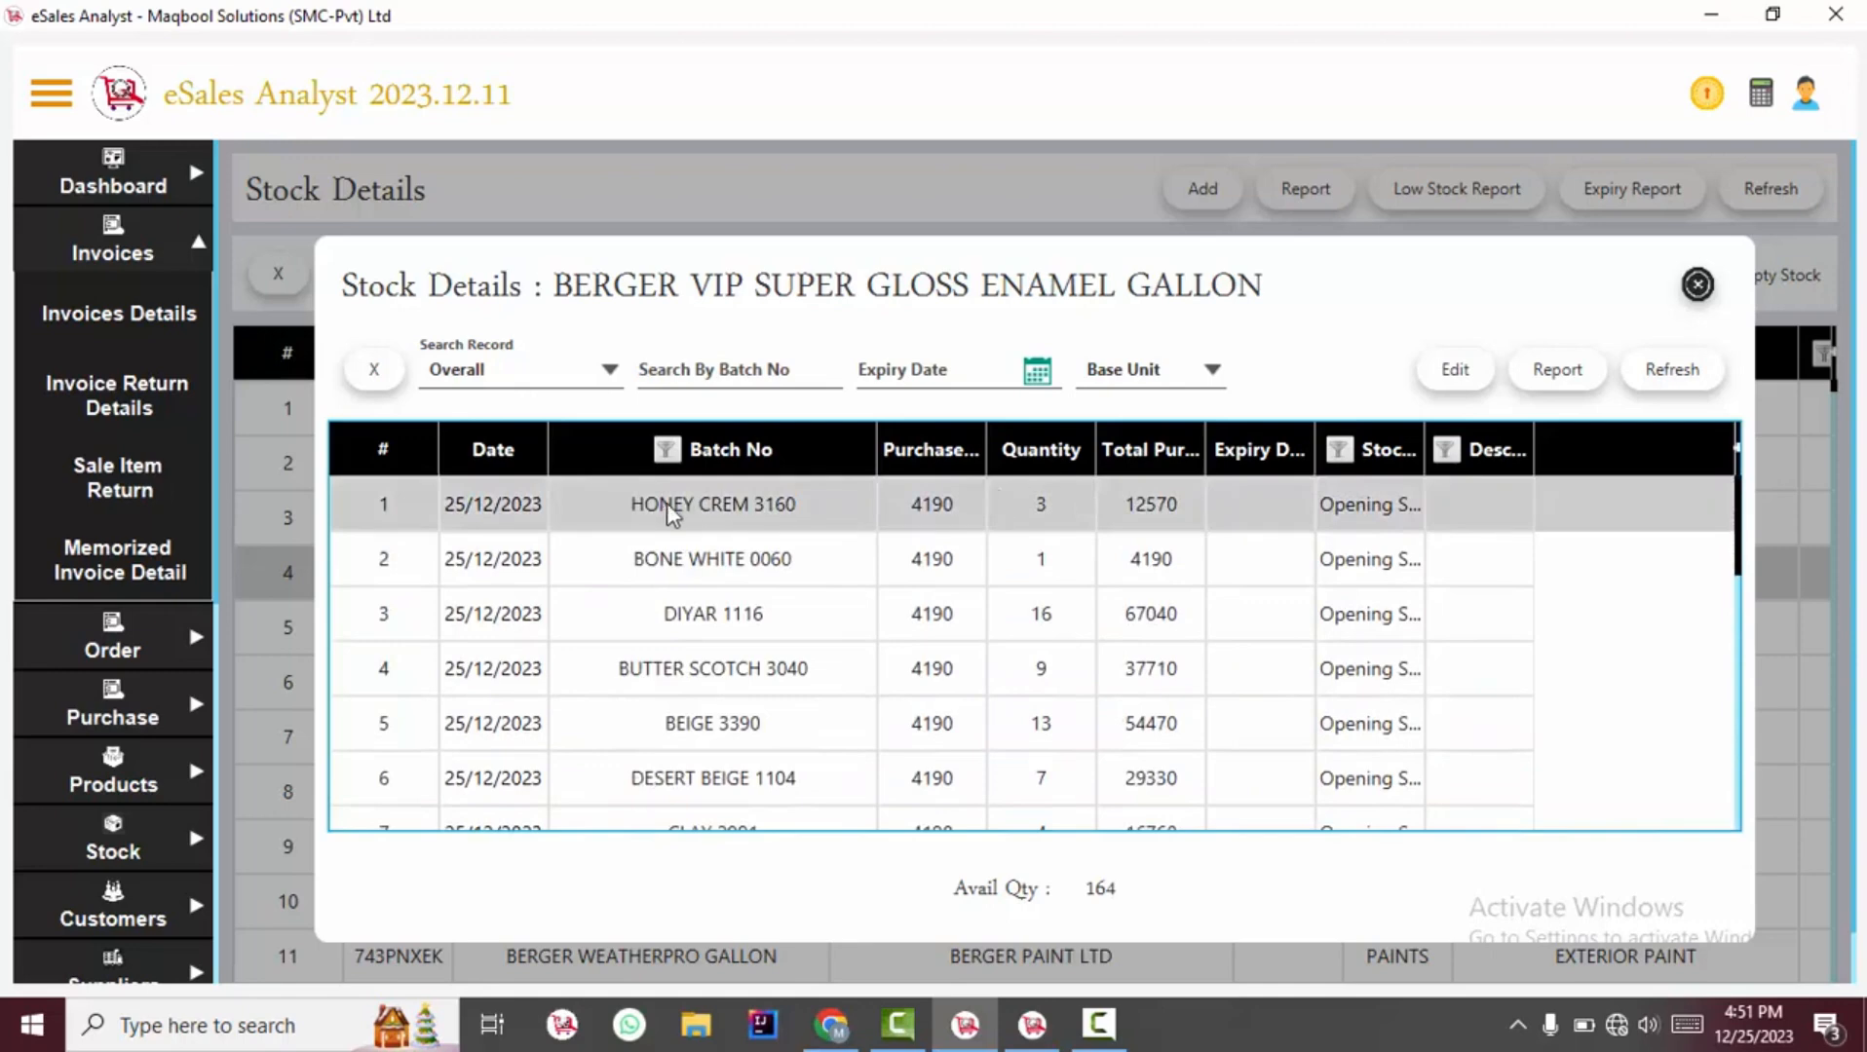
Set the opening stock quantity of batch HONEY CREM 3160 to 1, save it and close the product's stock details
click(1452, 369)
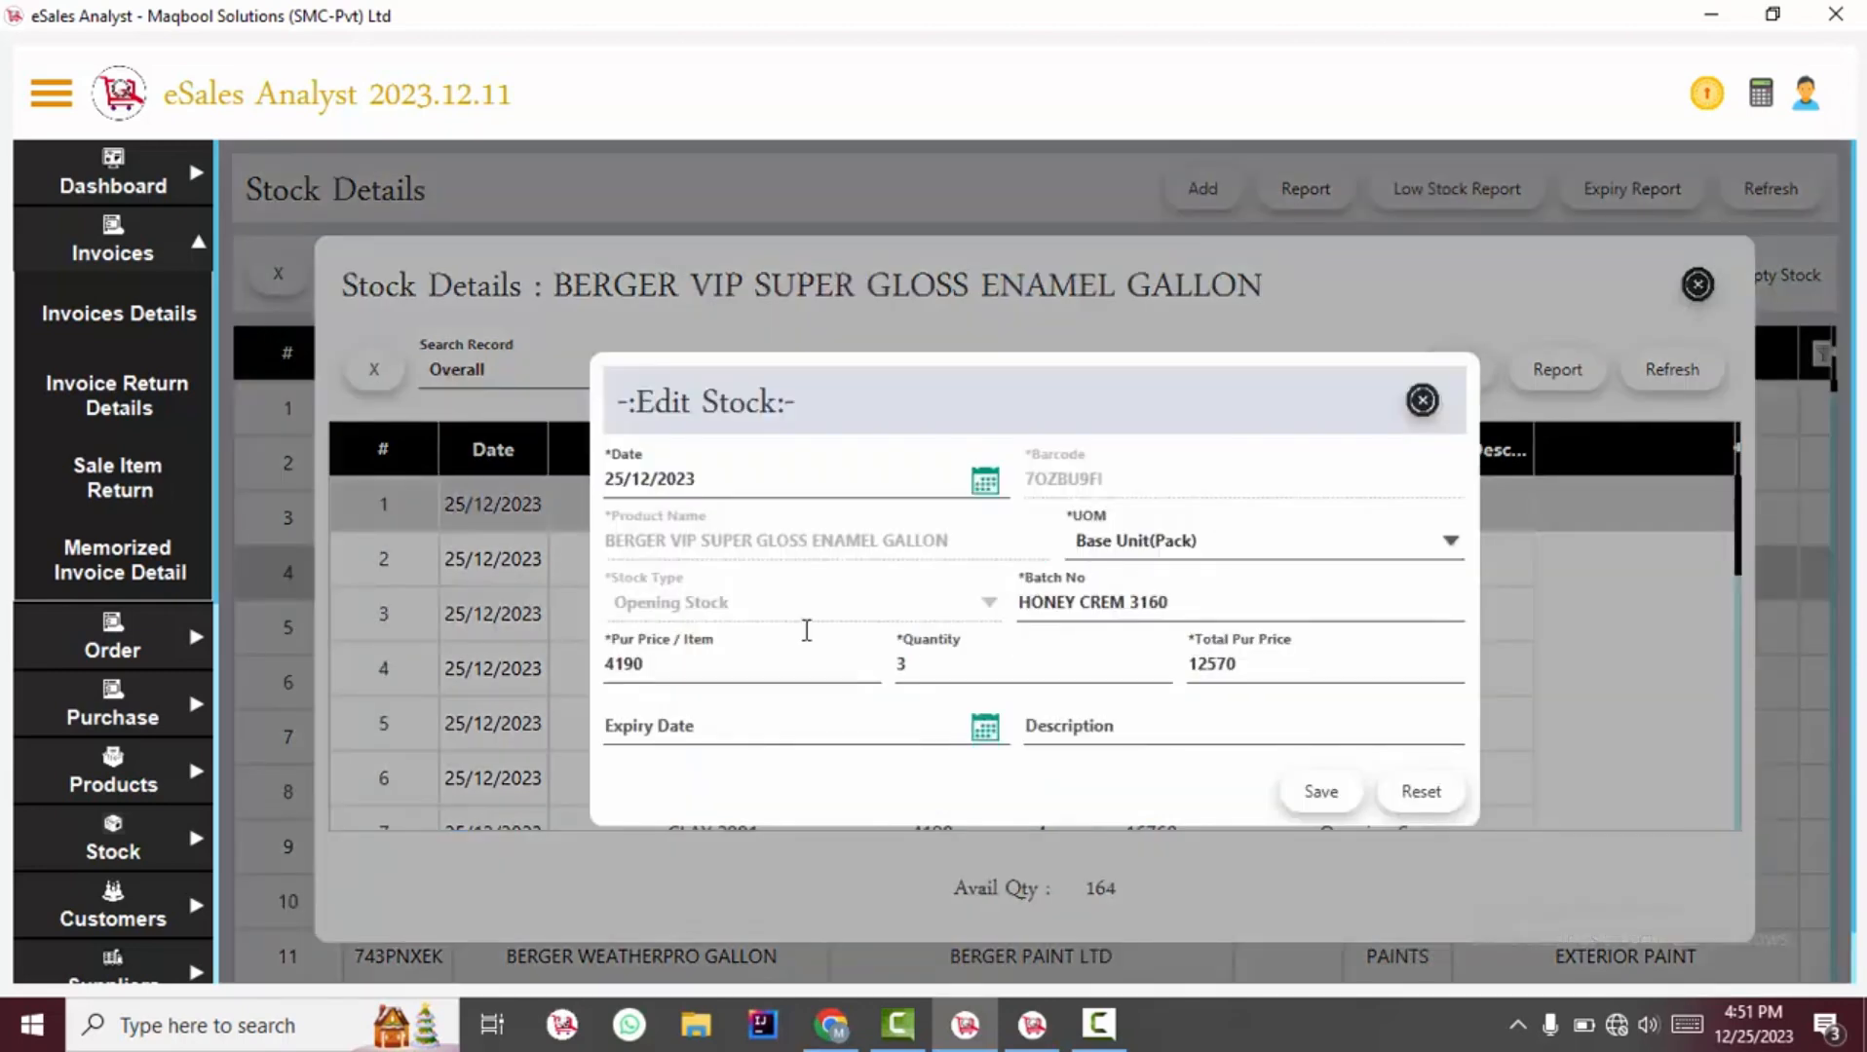
text(1)
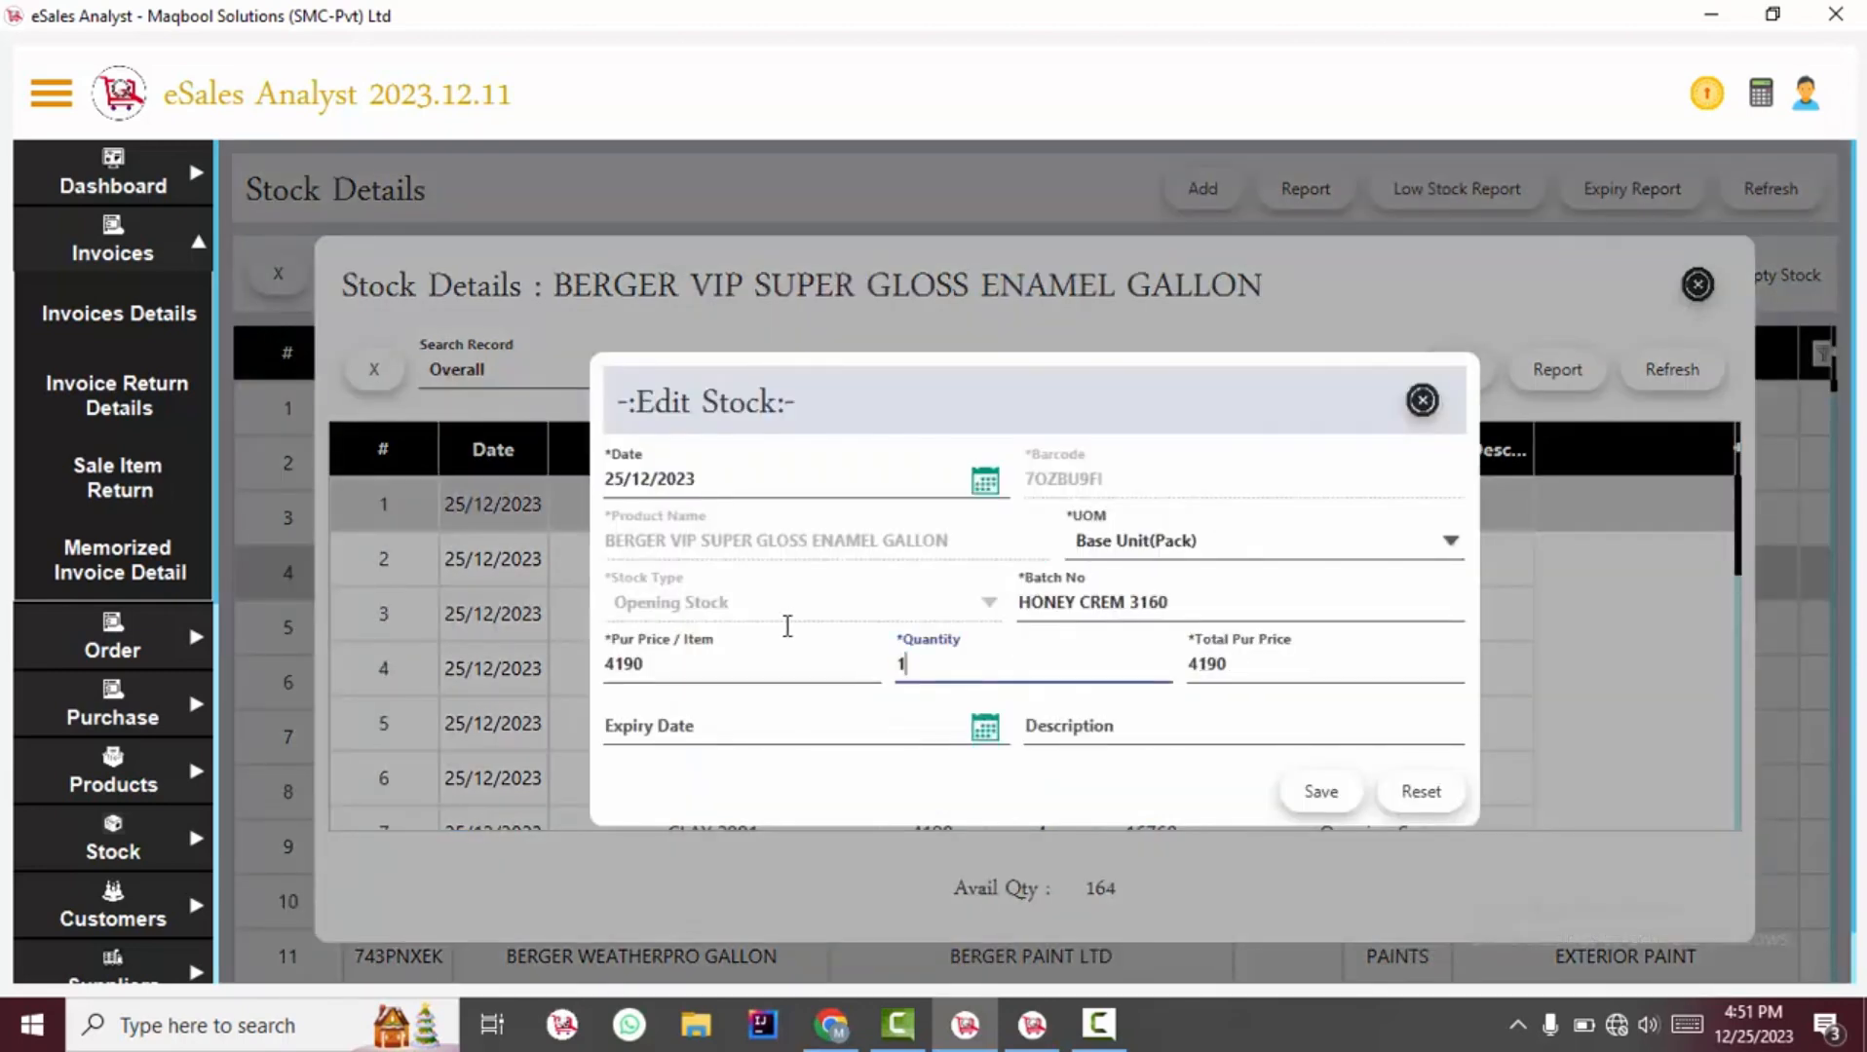
click(1343, 799)
key(Return)
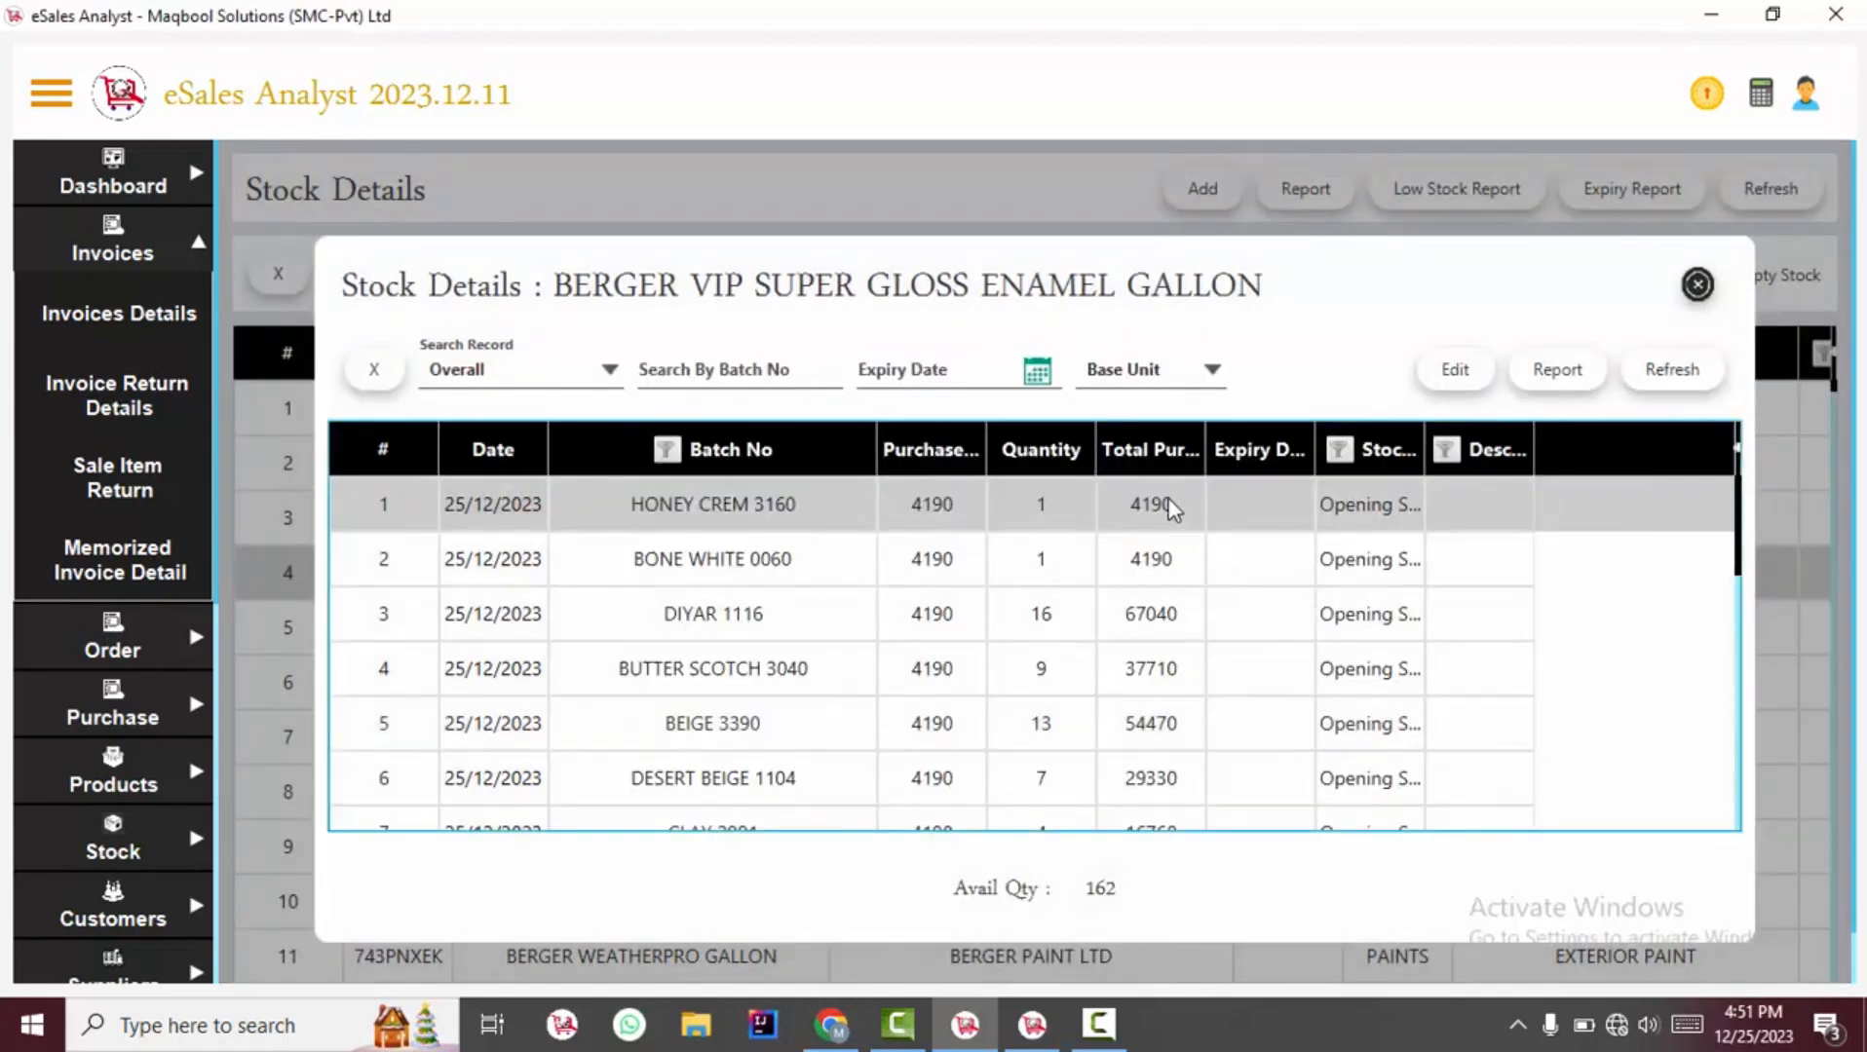
click(1697, 284)
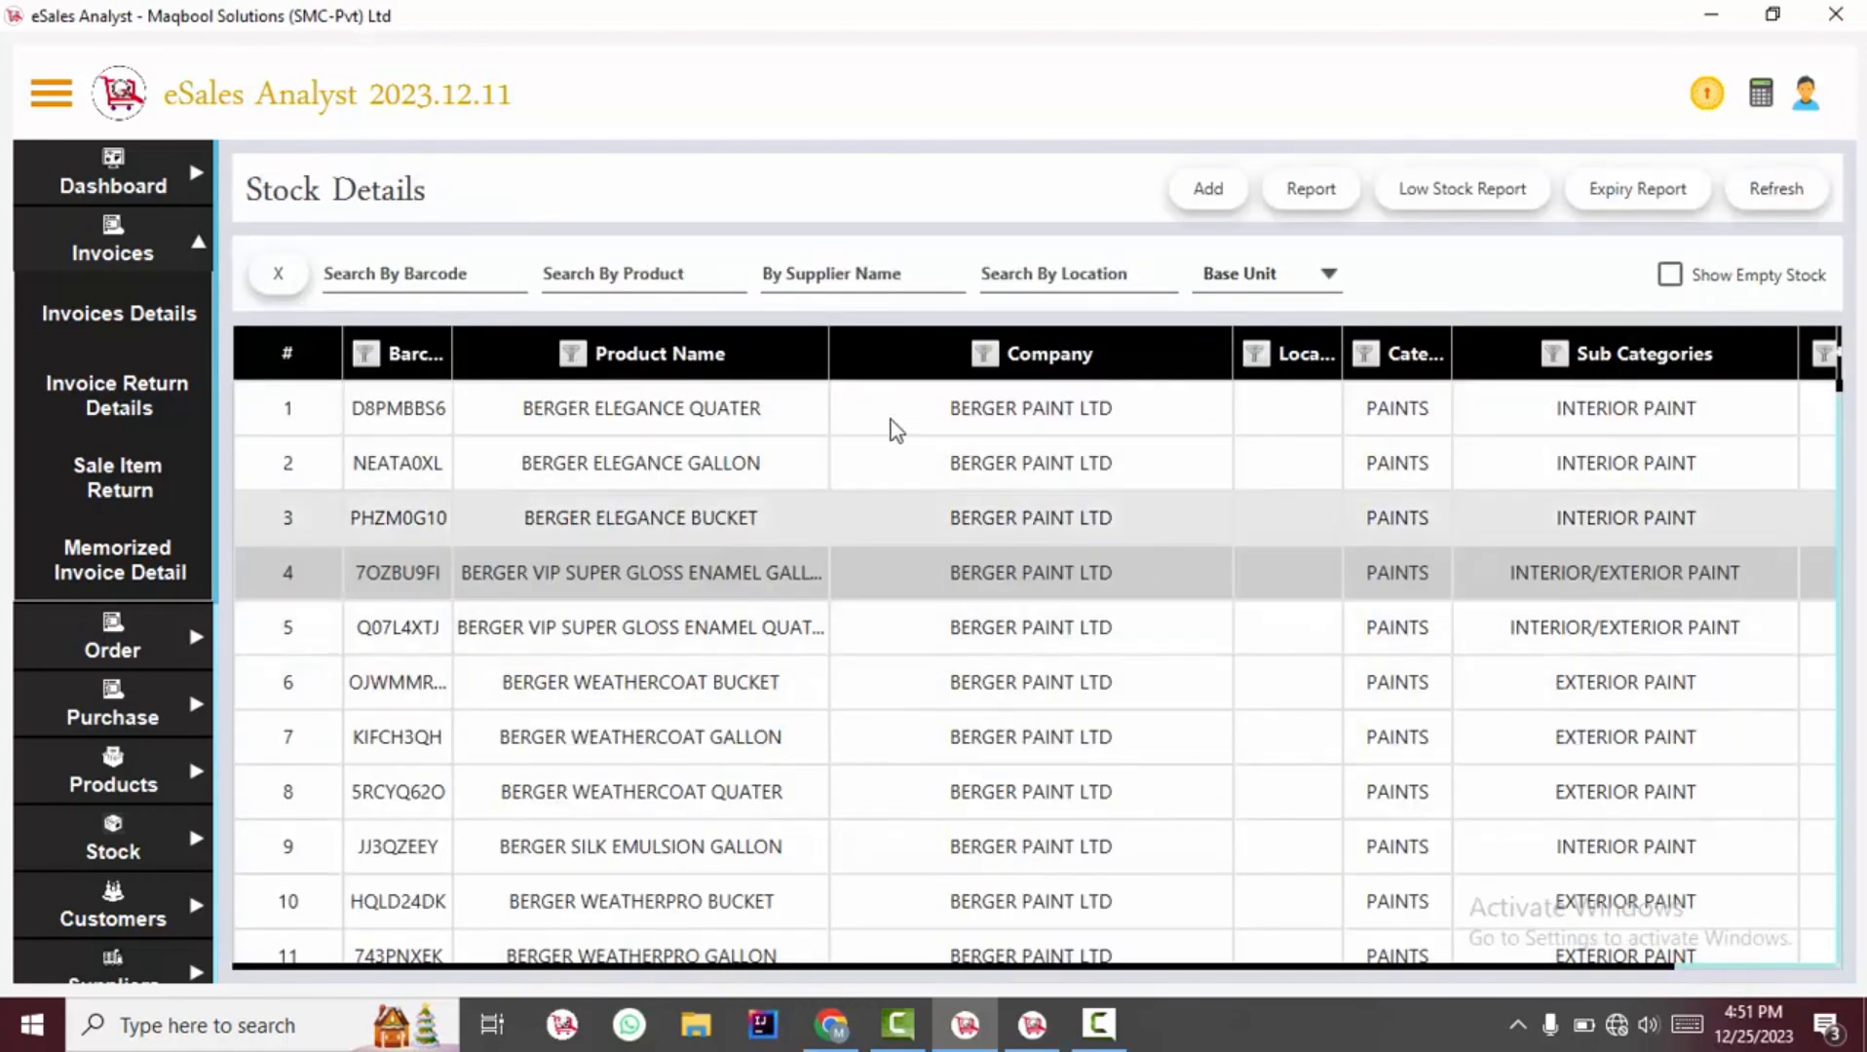
View the batch stock details of BERGER ELEGANCE GALLON and close them
double_click(896, 461)
click(1087, 623)
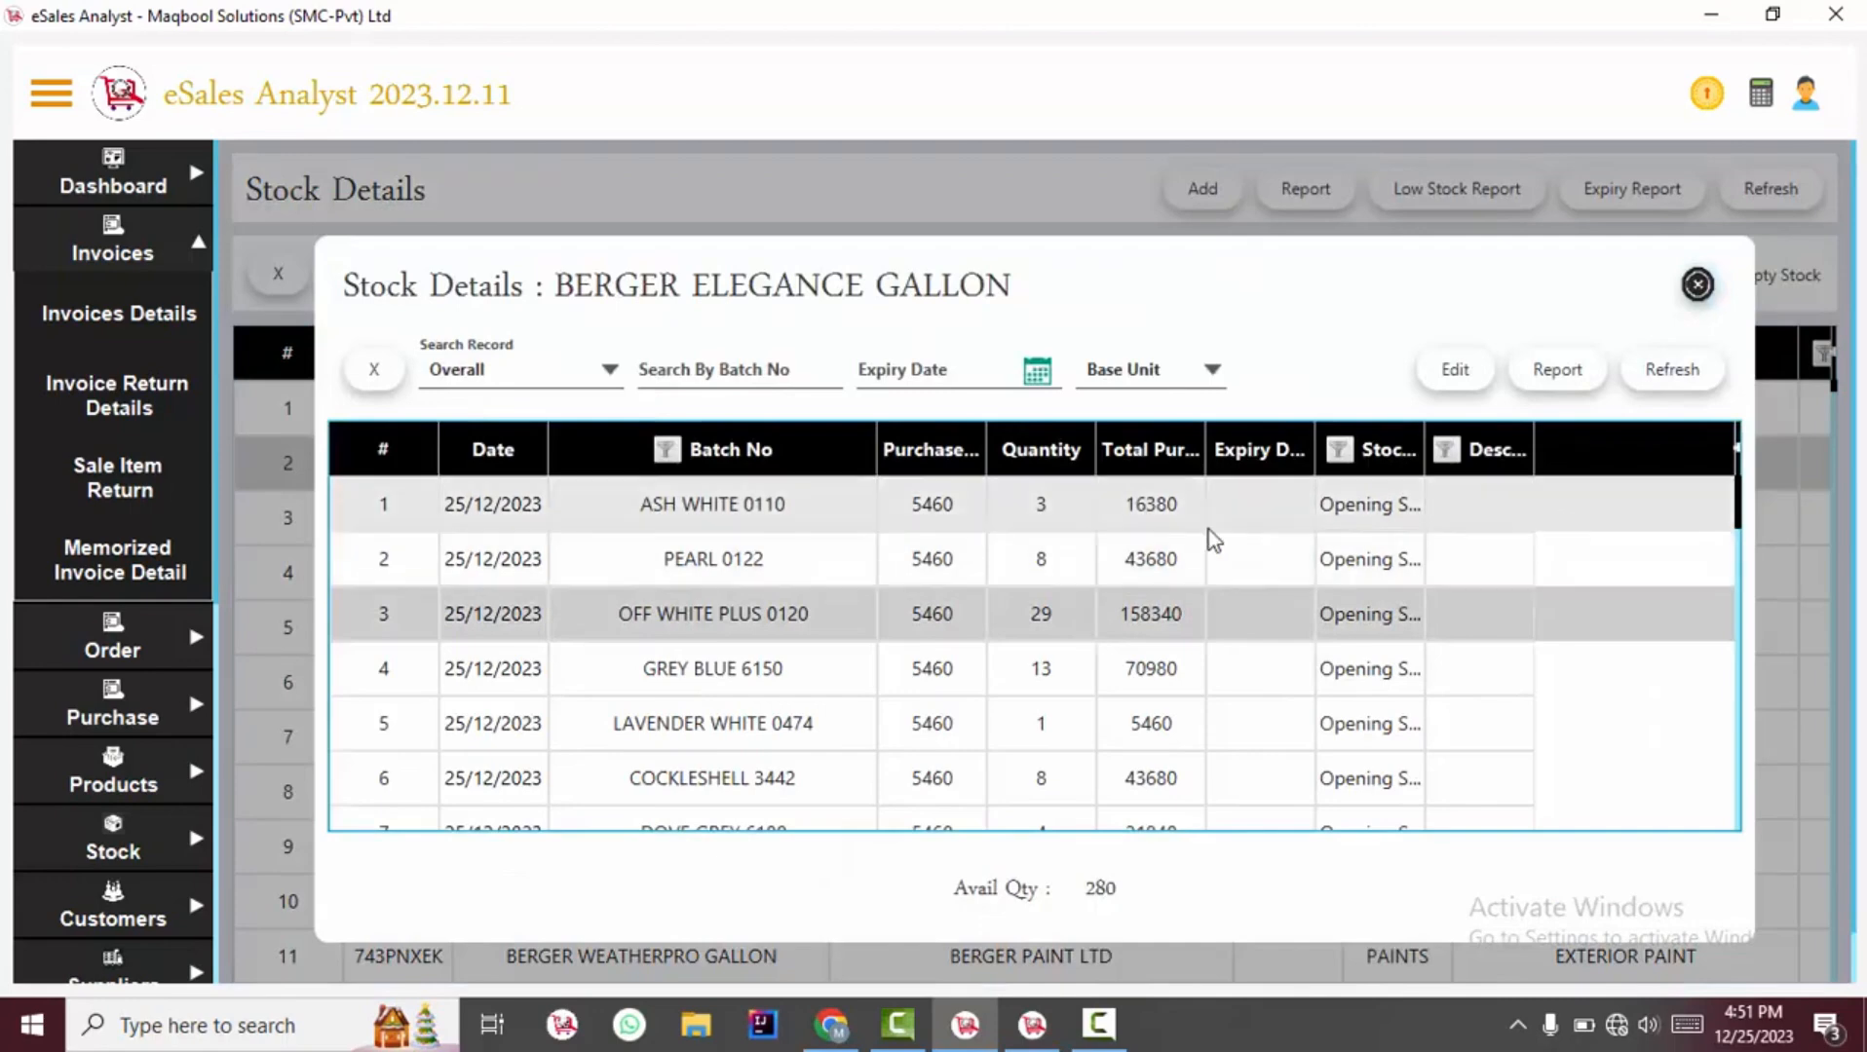
click(1697, 284)
Open the stock details of TINTER TUBE BLUE BIRD to view its batch
drag(1838, 387, 1833, 406)
click(1142, 570)
double_click(1145, 592)
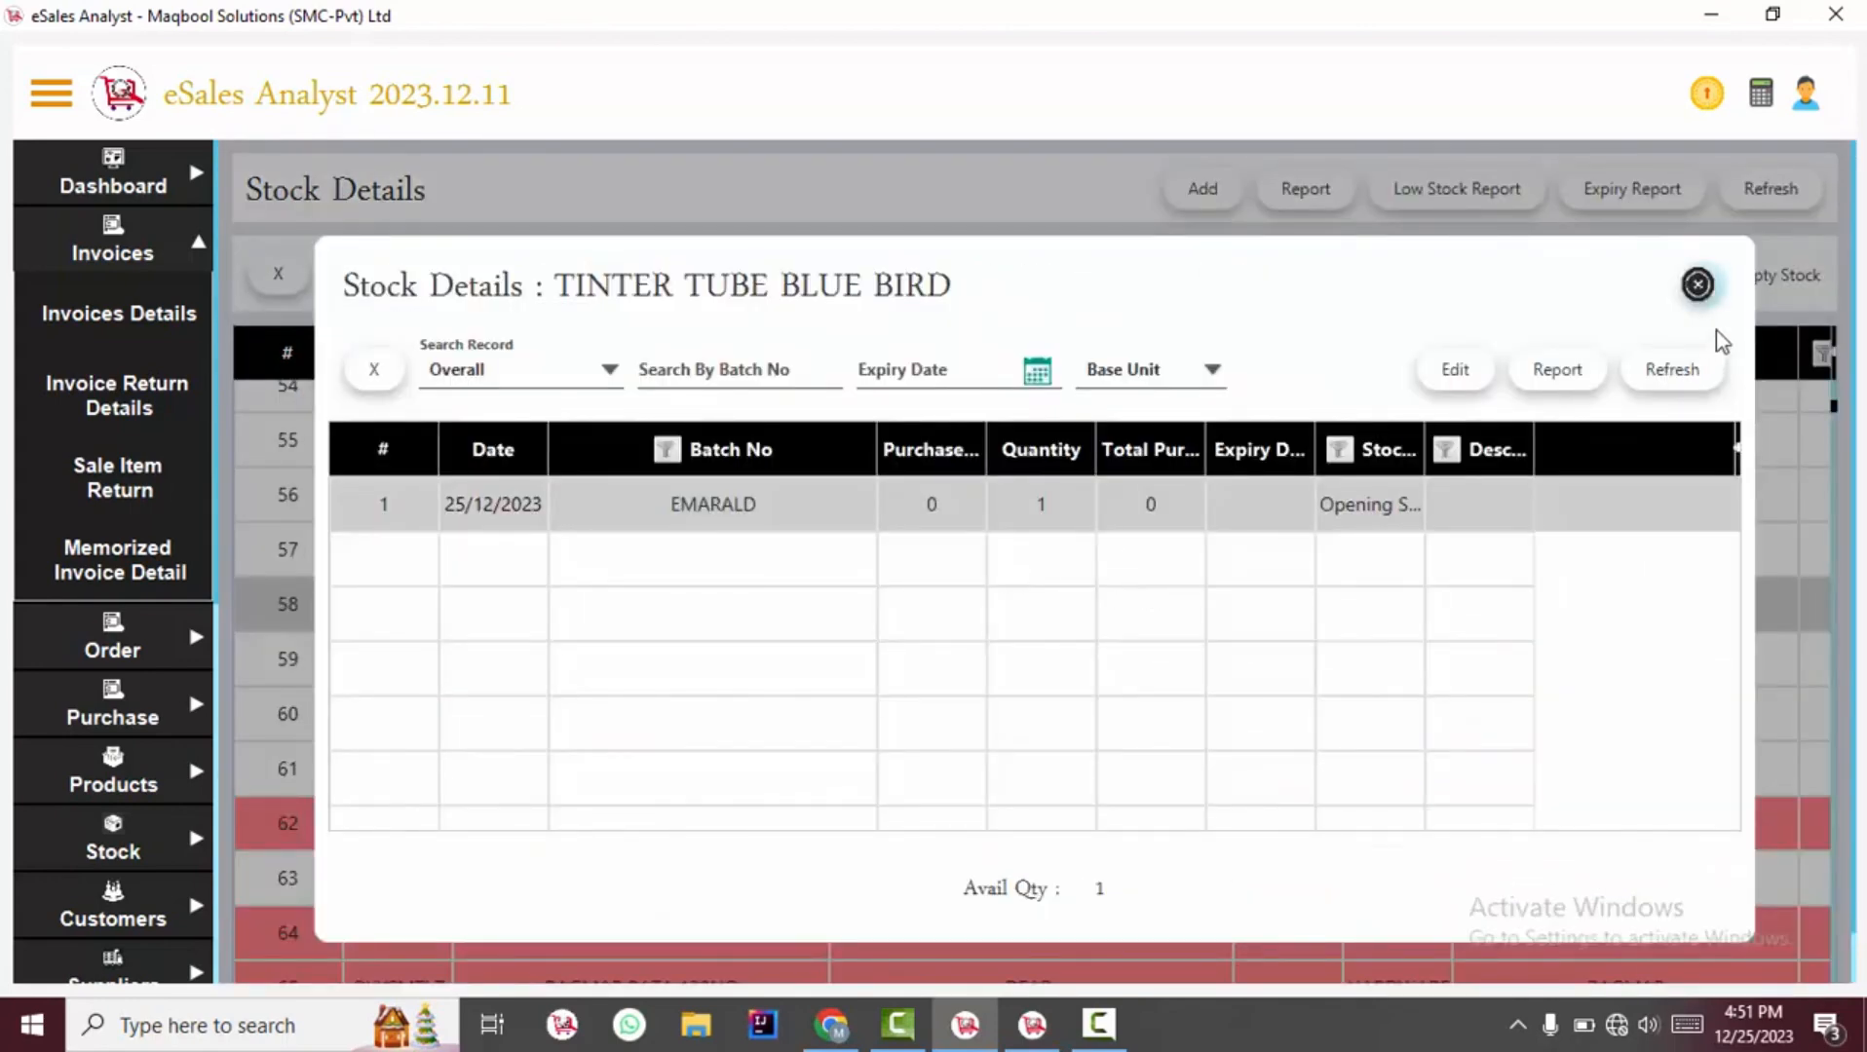
Reopen the stock details of TINTER TUBE BLUE BIRD and set the purchase price per item of batch EMARALD to 1200
click(1698, 284)
double_click(1174, 622)
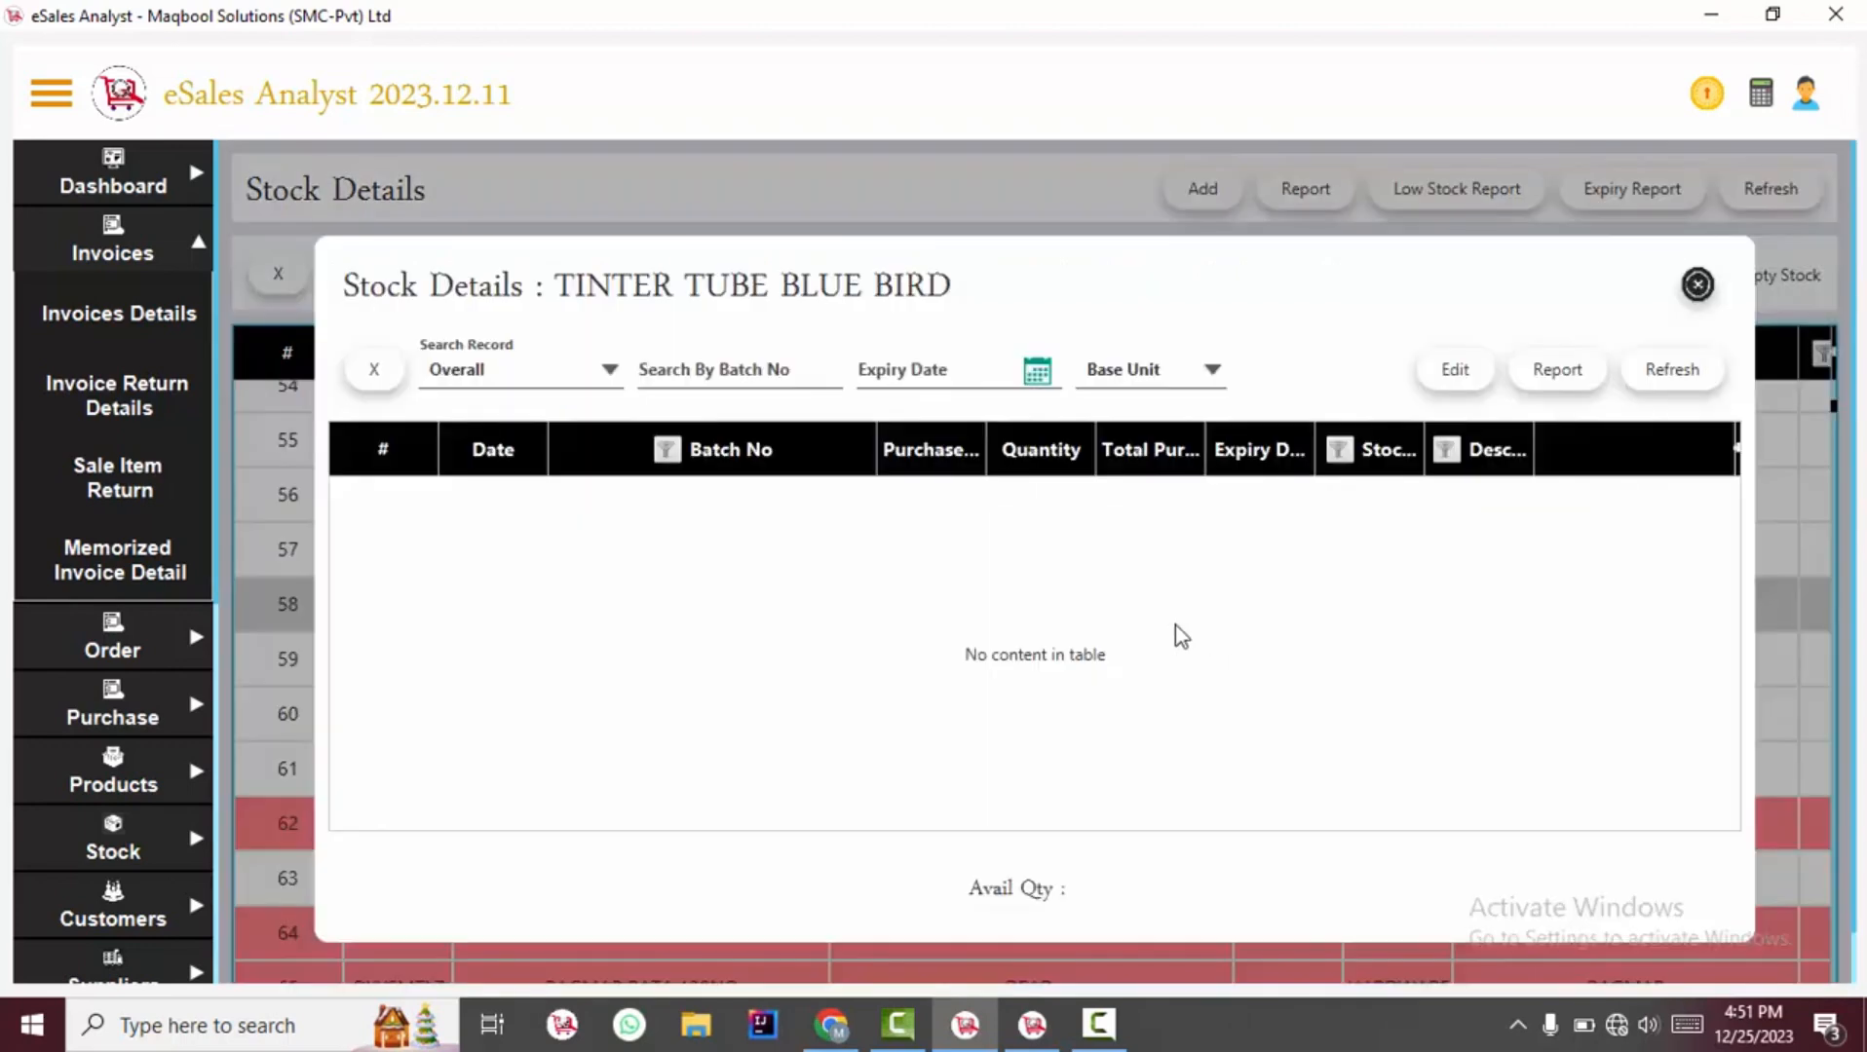
click(1457, 375)
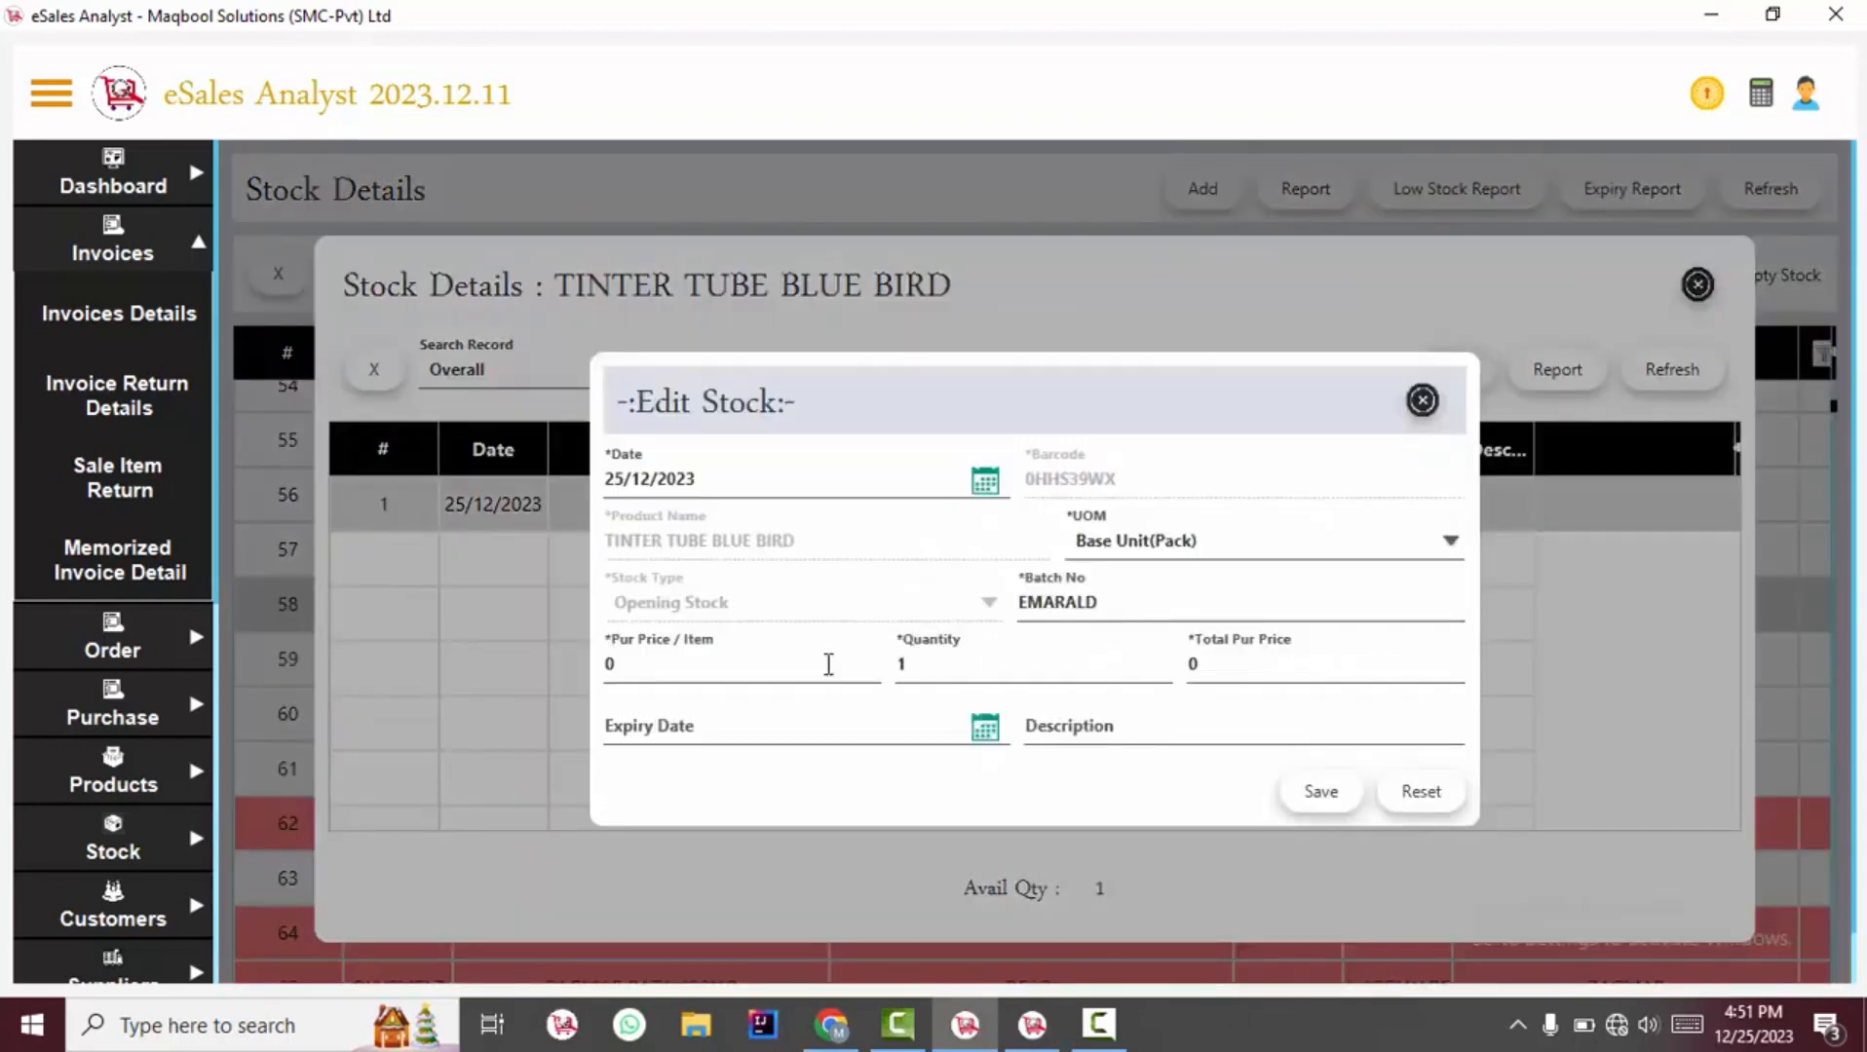
click(775, 662)
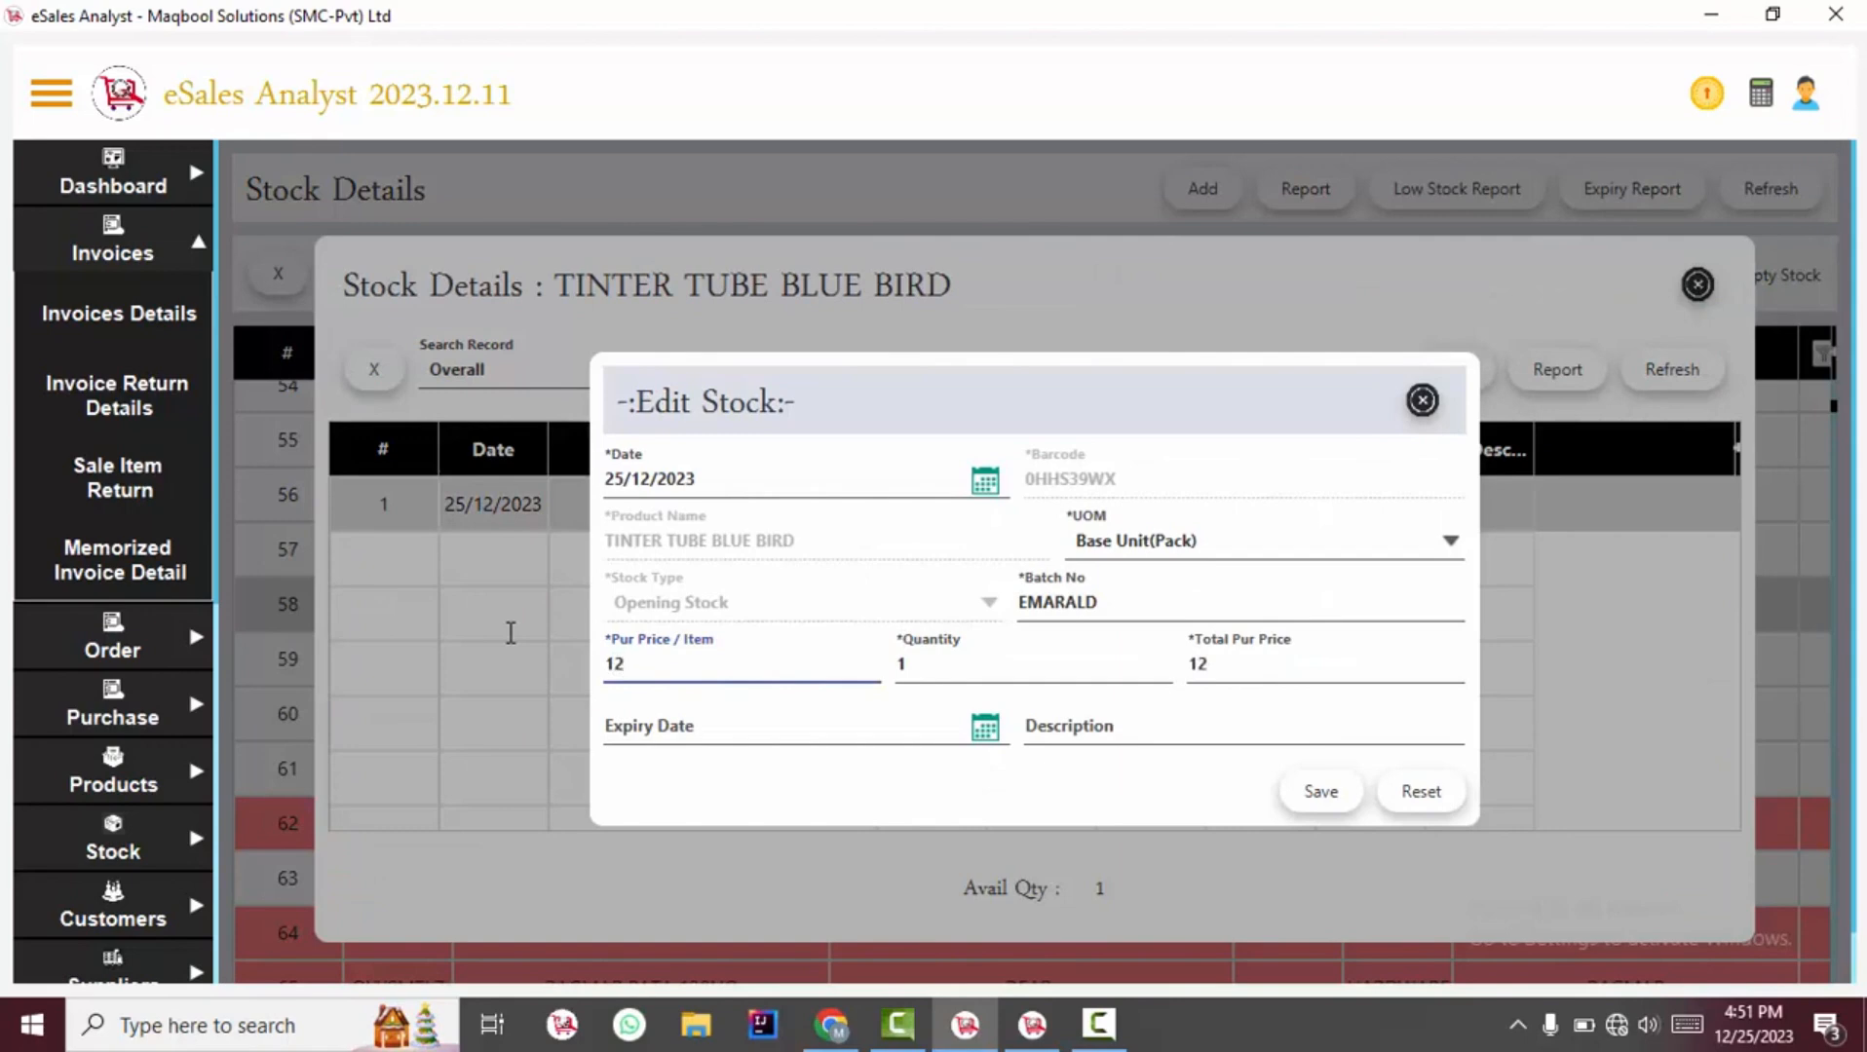
click(916, 655)
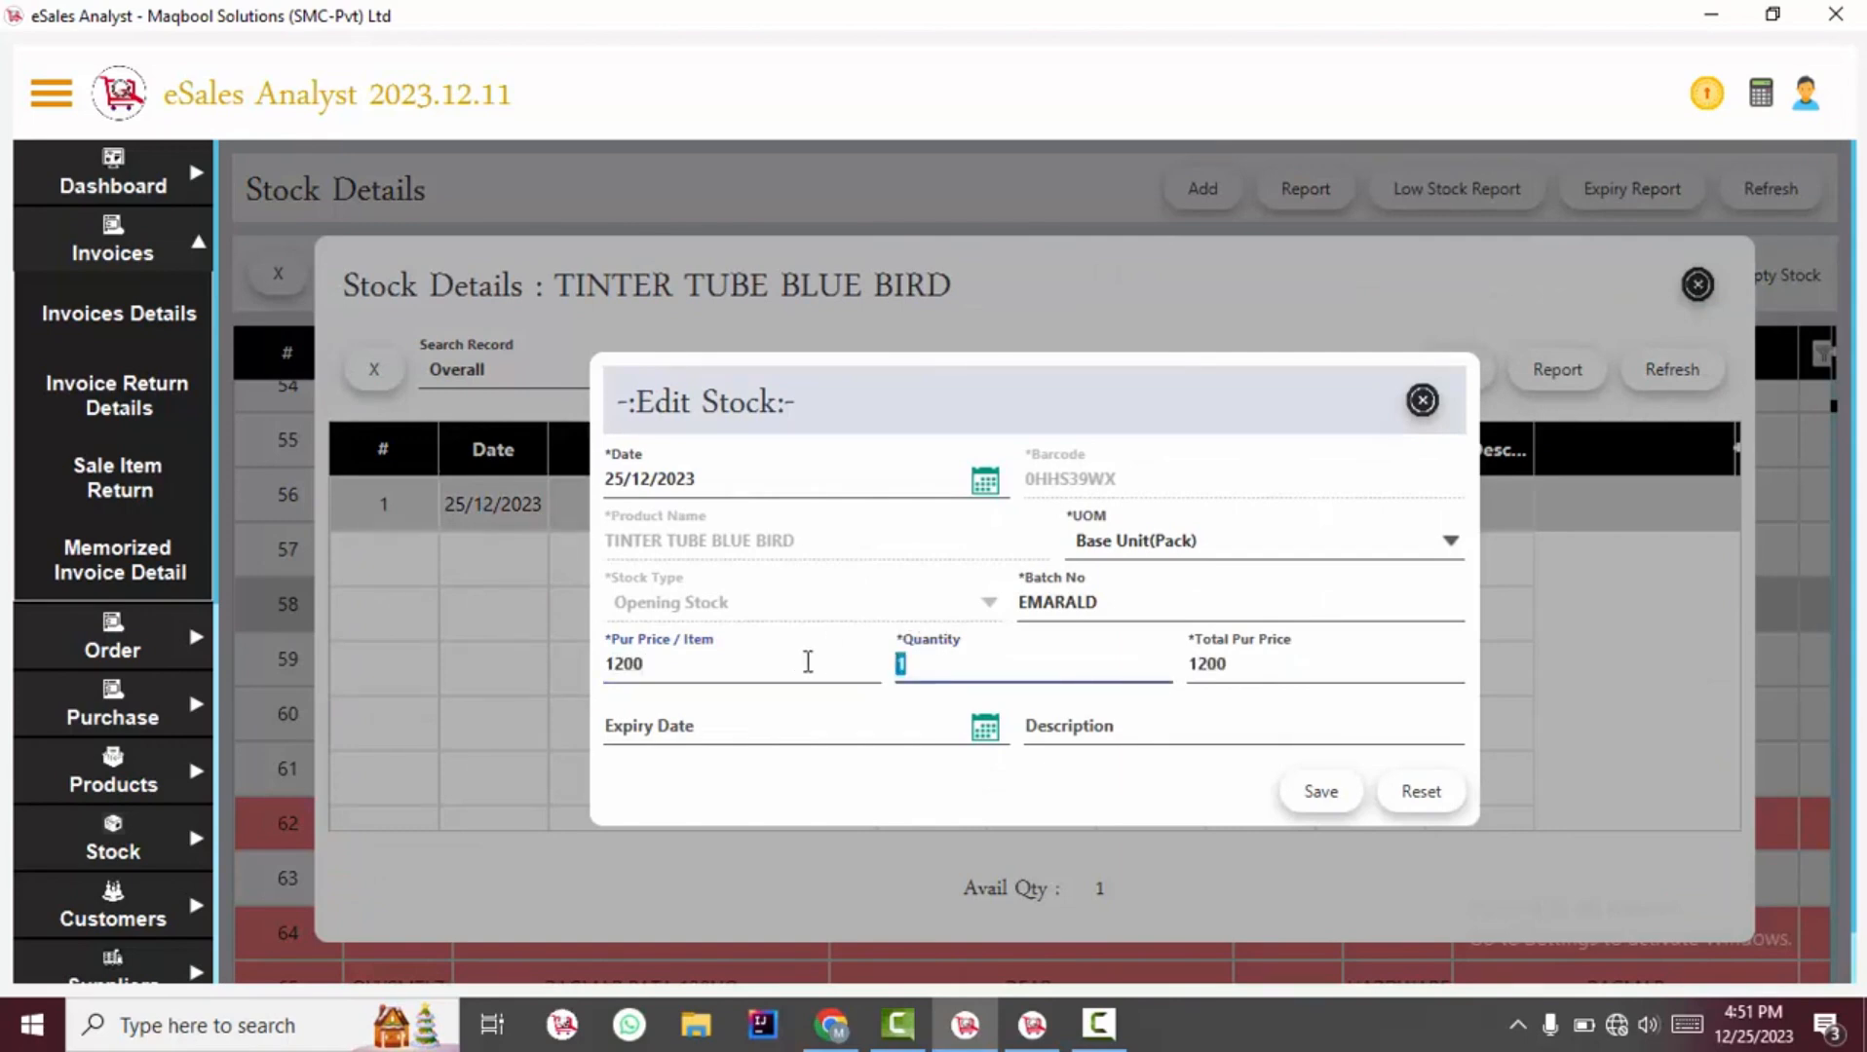
key(Tab)
key(Tab)
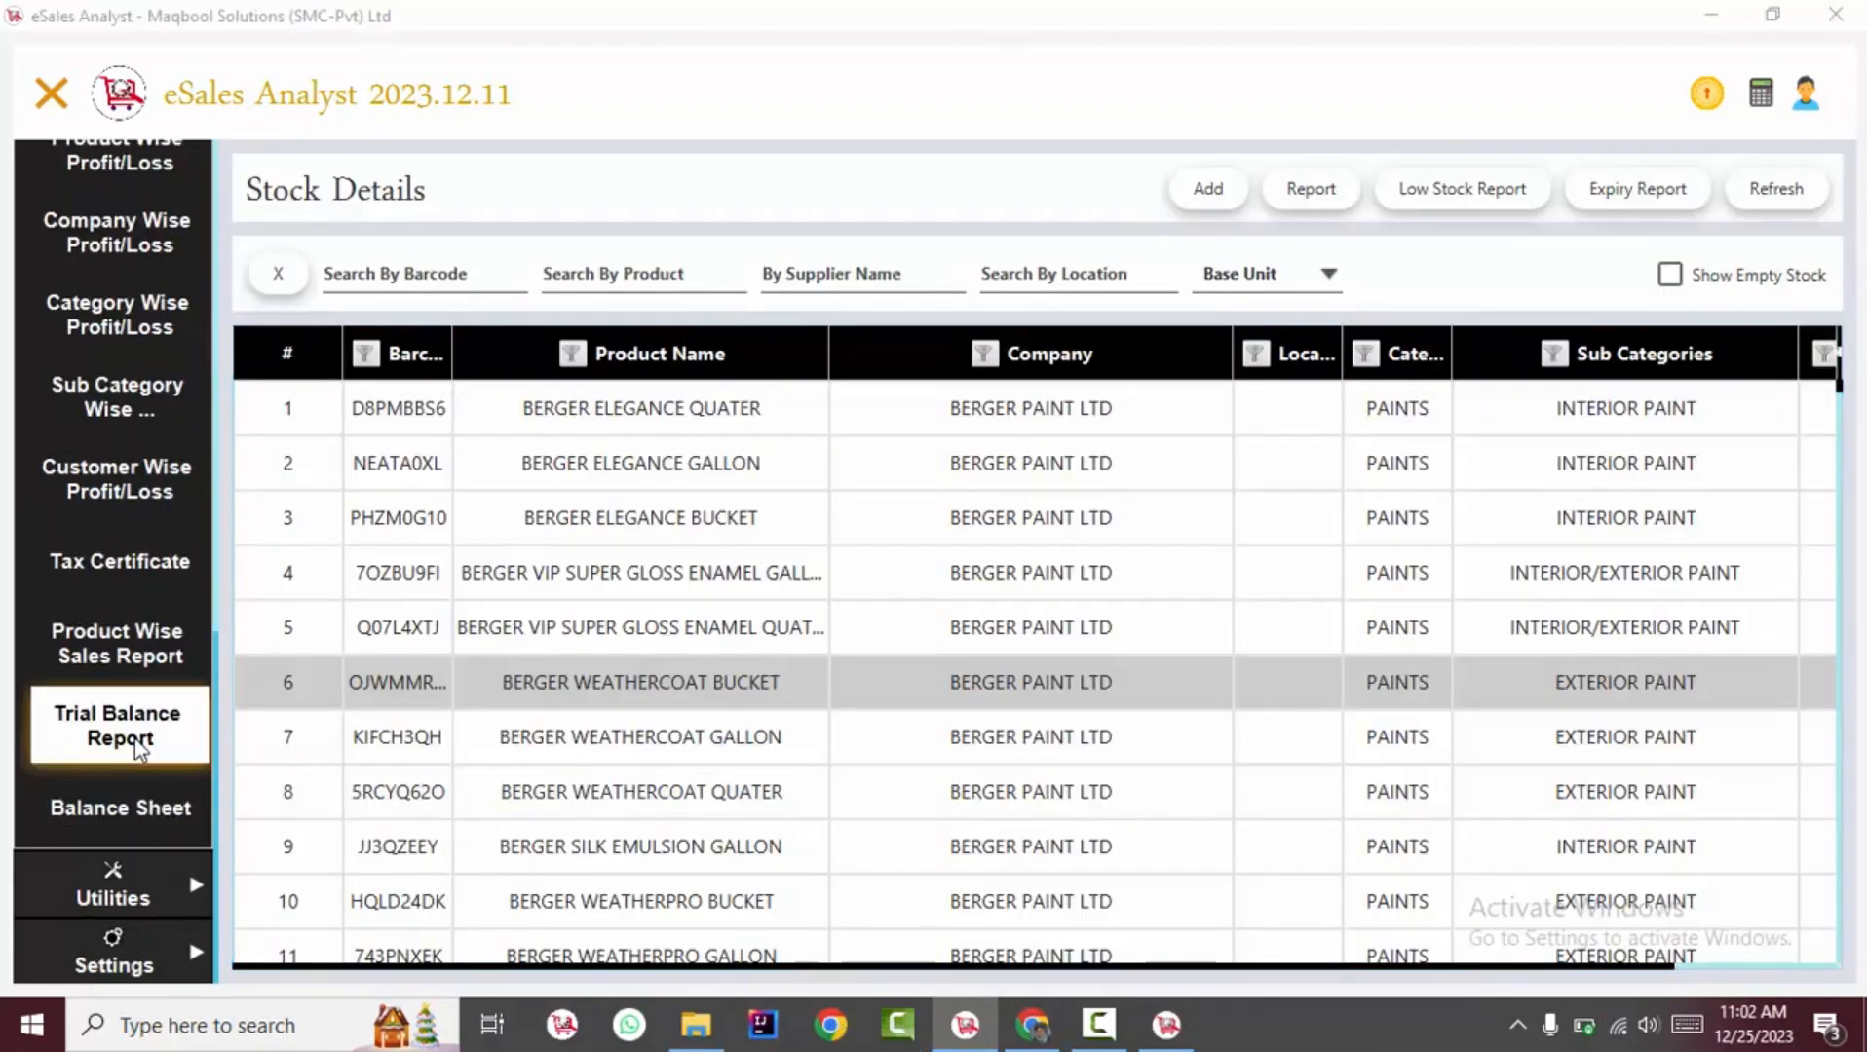
Open the trial balance report, examine its debit and credit entries, and close it
click(117, 728)
click(675, 64)
click(676, 65)
click(675, 64)
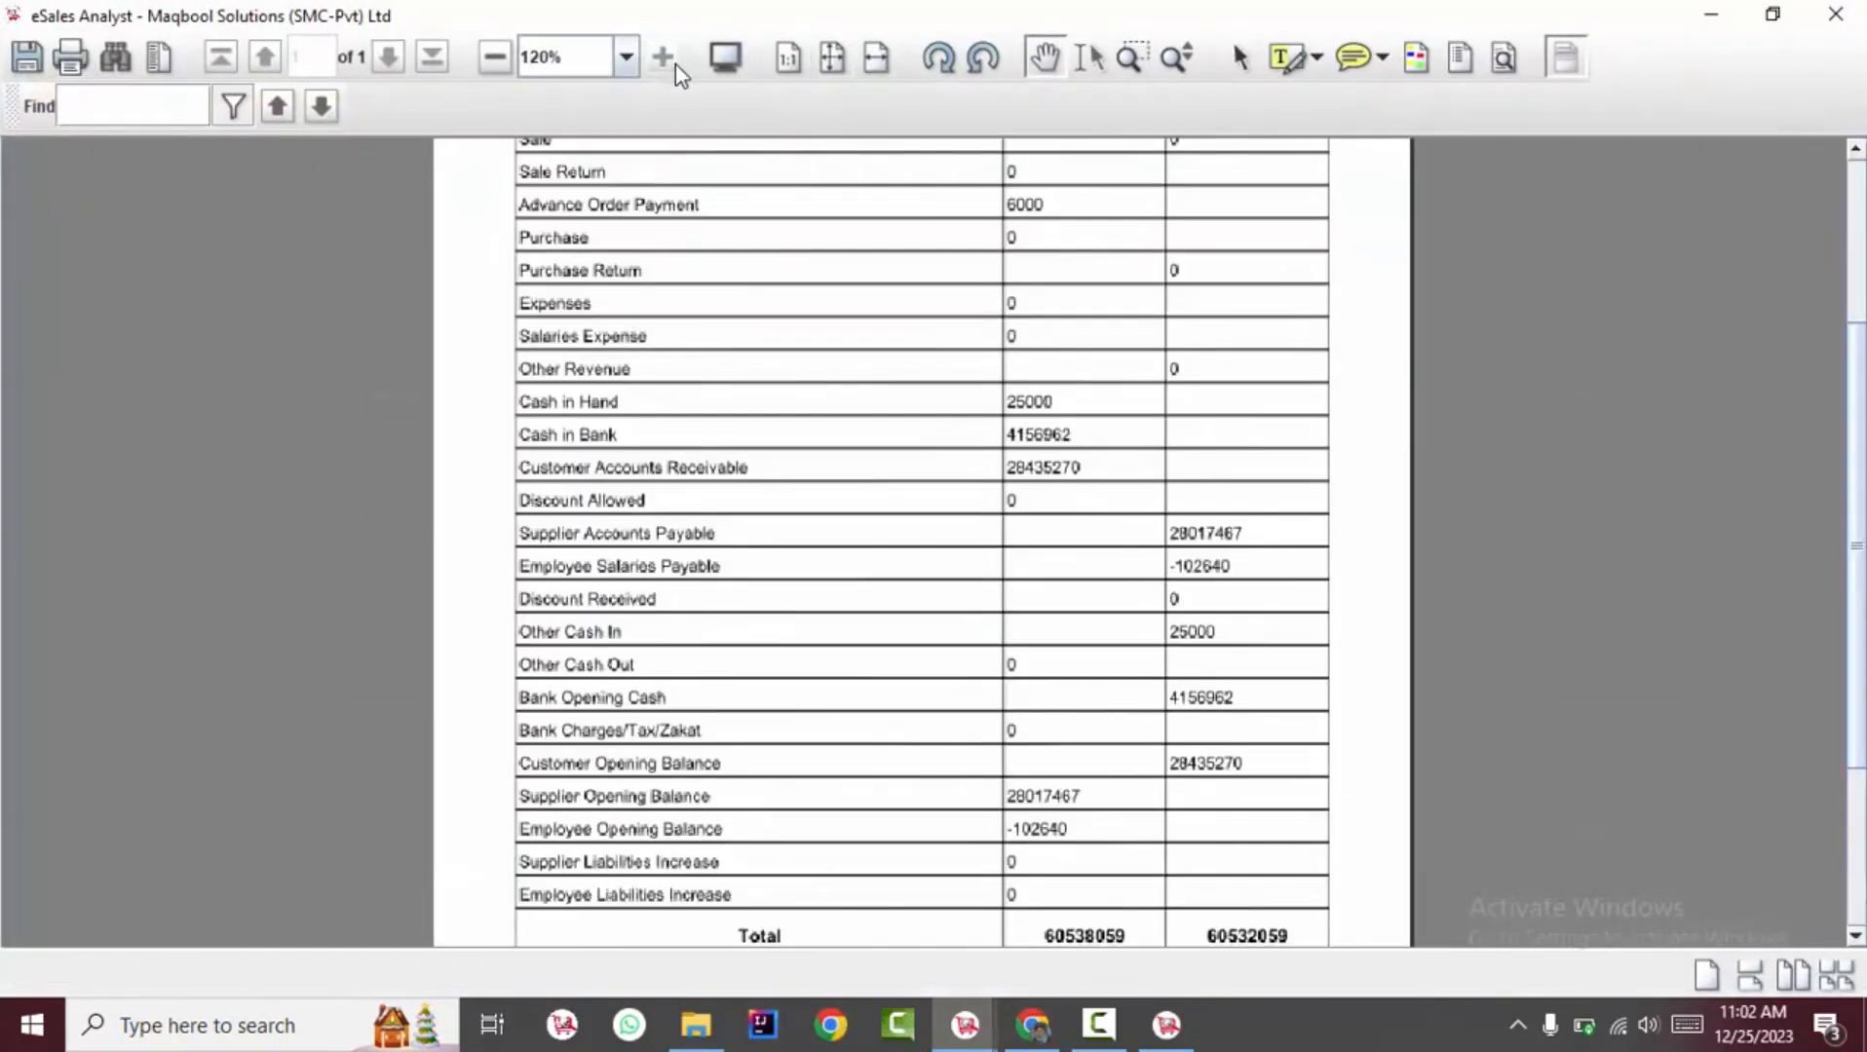
click(675, 64)
drag(1055, 401, 1076, 734)
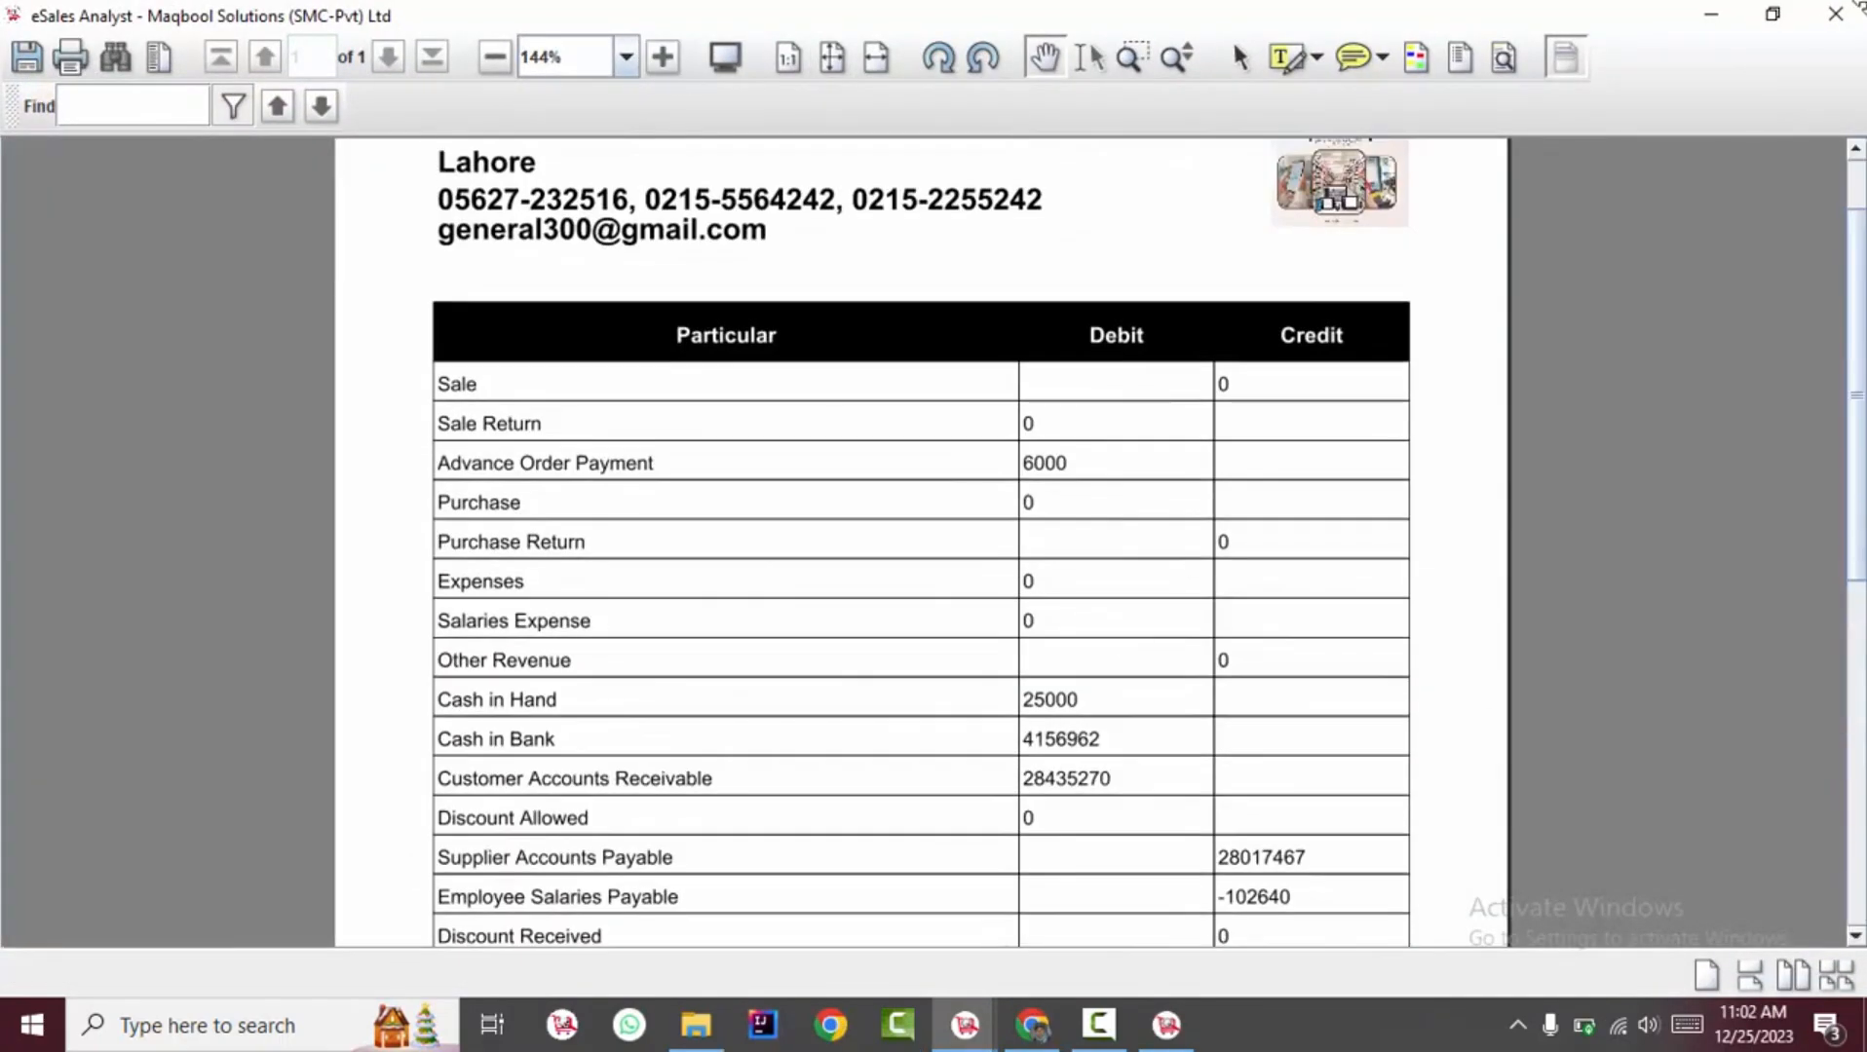
click(1835, 14)
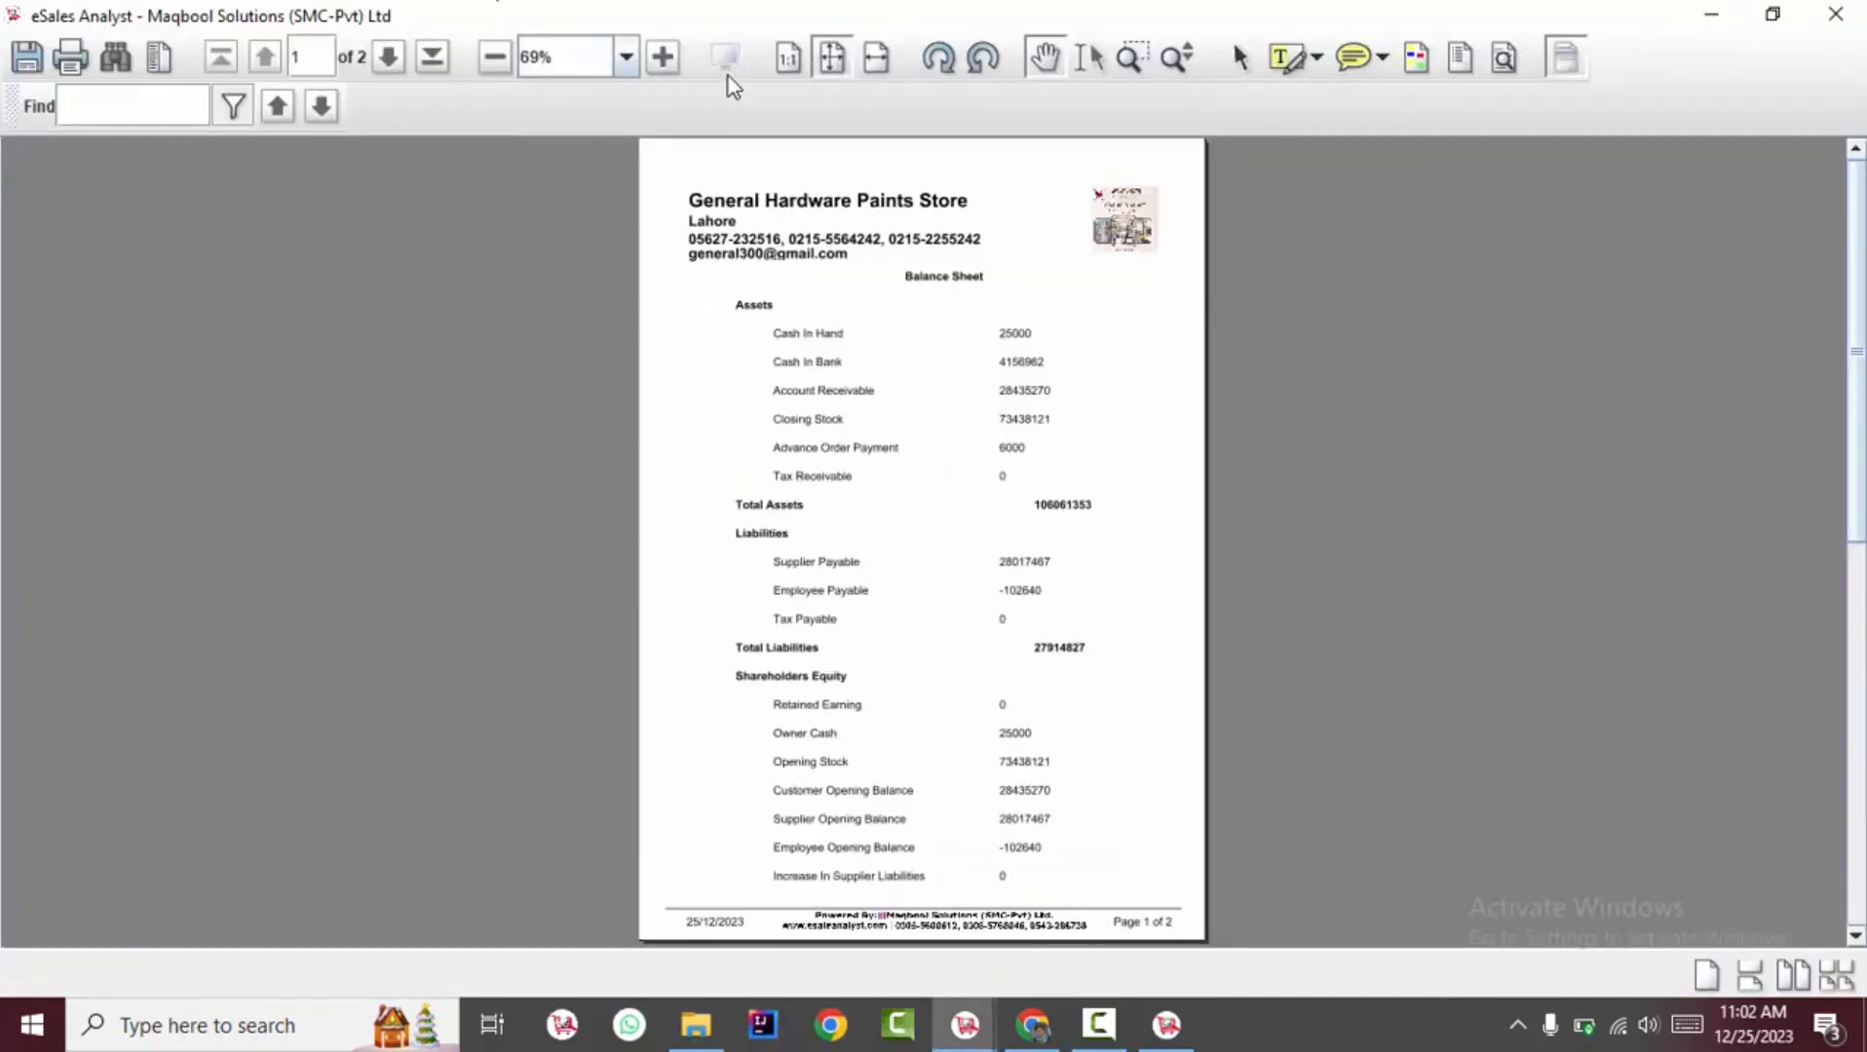
Open the balance sheet and examine its assets section at 144% zoom
click(664, 58)
click(664, 59)
click(663, 58)
click(663, 58)
drag(925, 357, 896, 603)
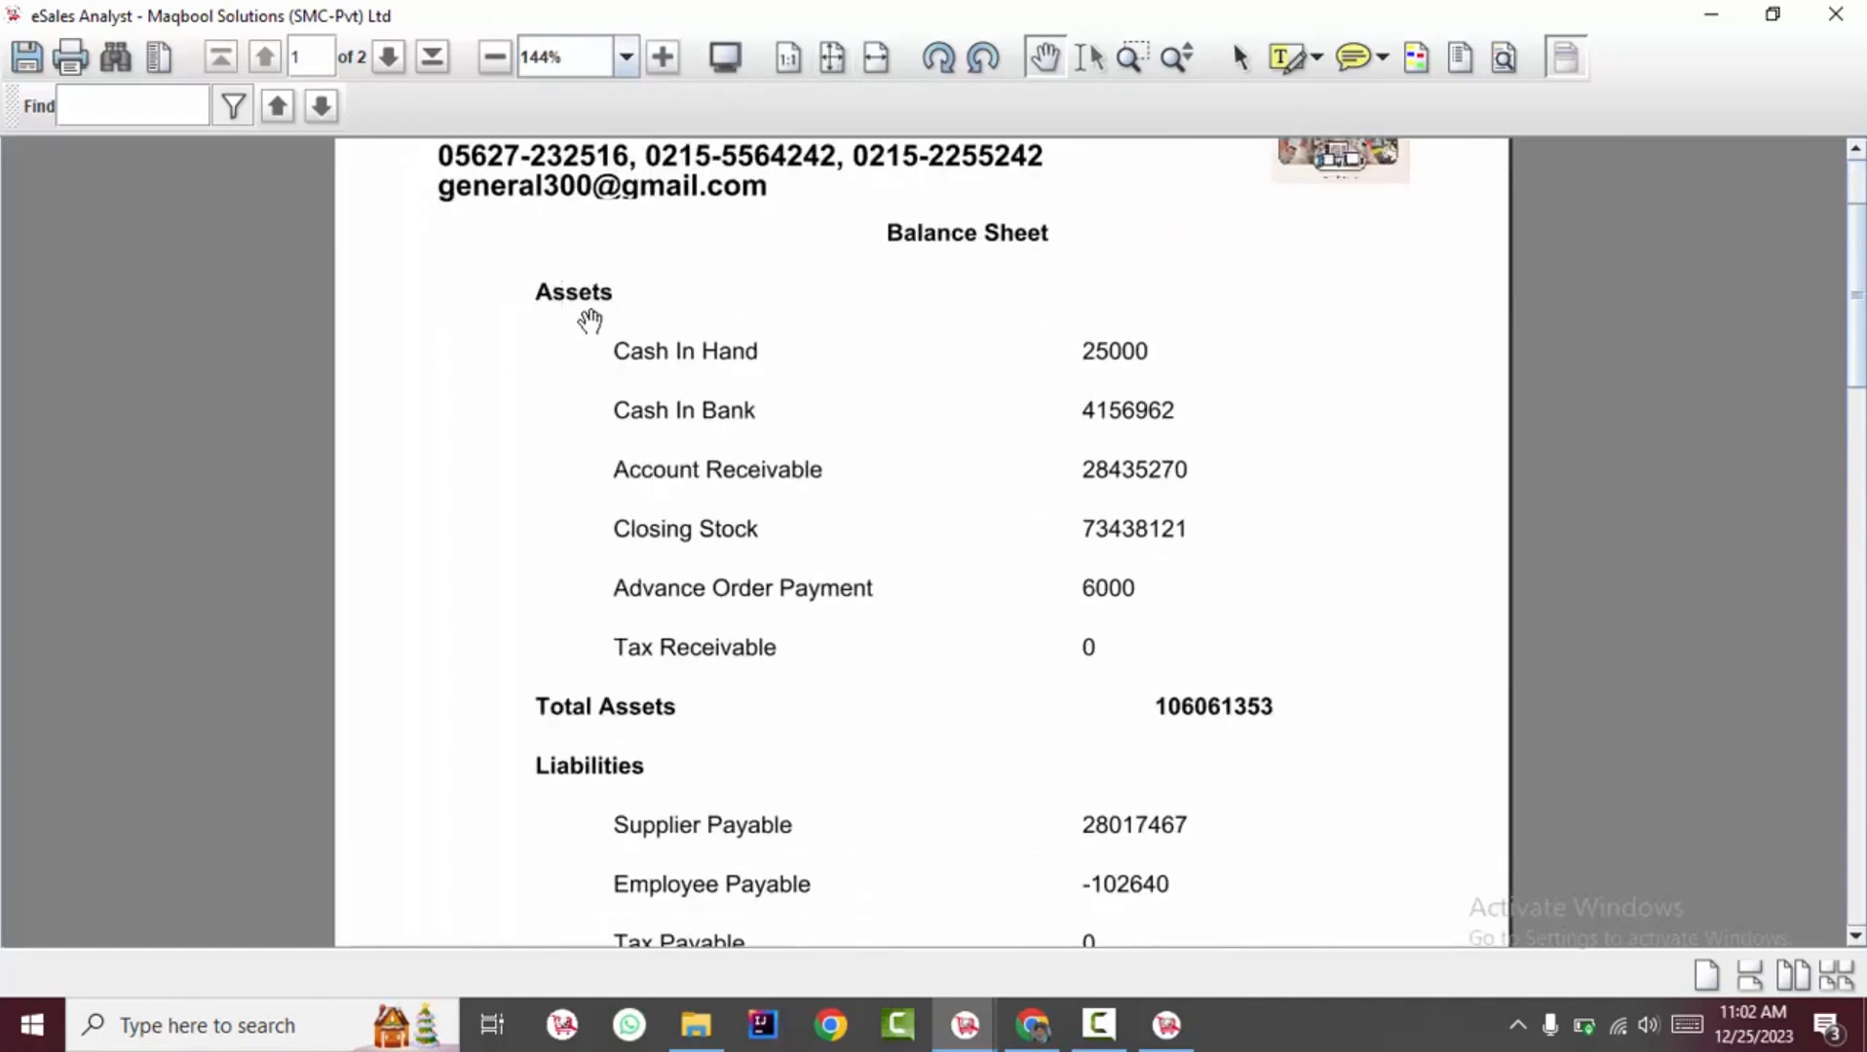
Examine the balance sheet's liabilities and shareholders equity across both pages, then close the report and return to the dashboard
scroll(1222, 750, down, 3)
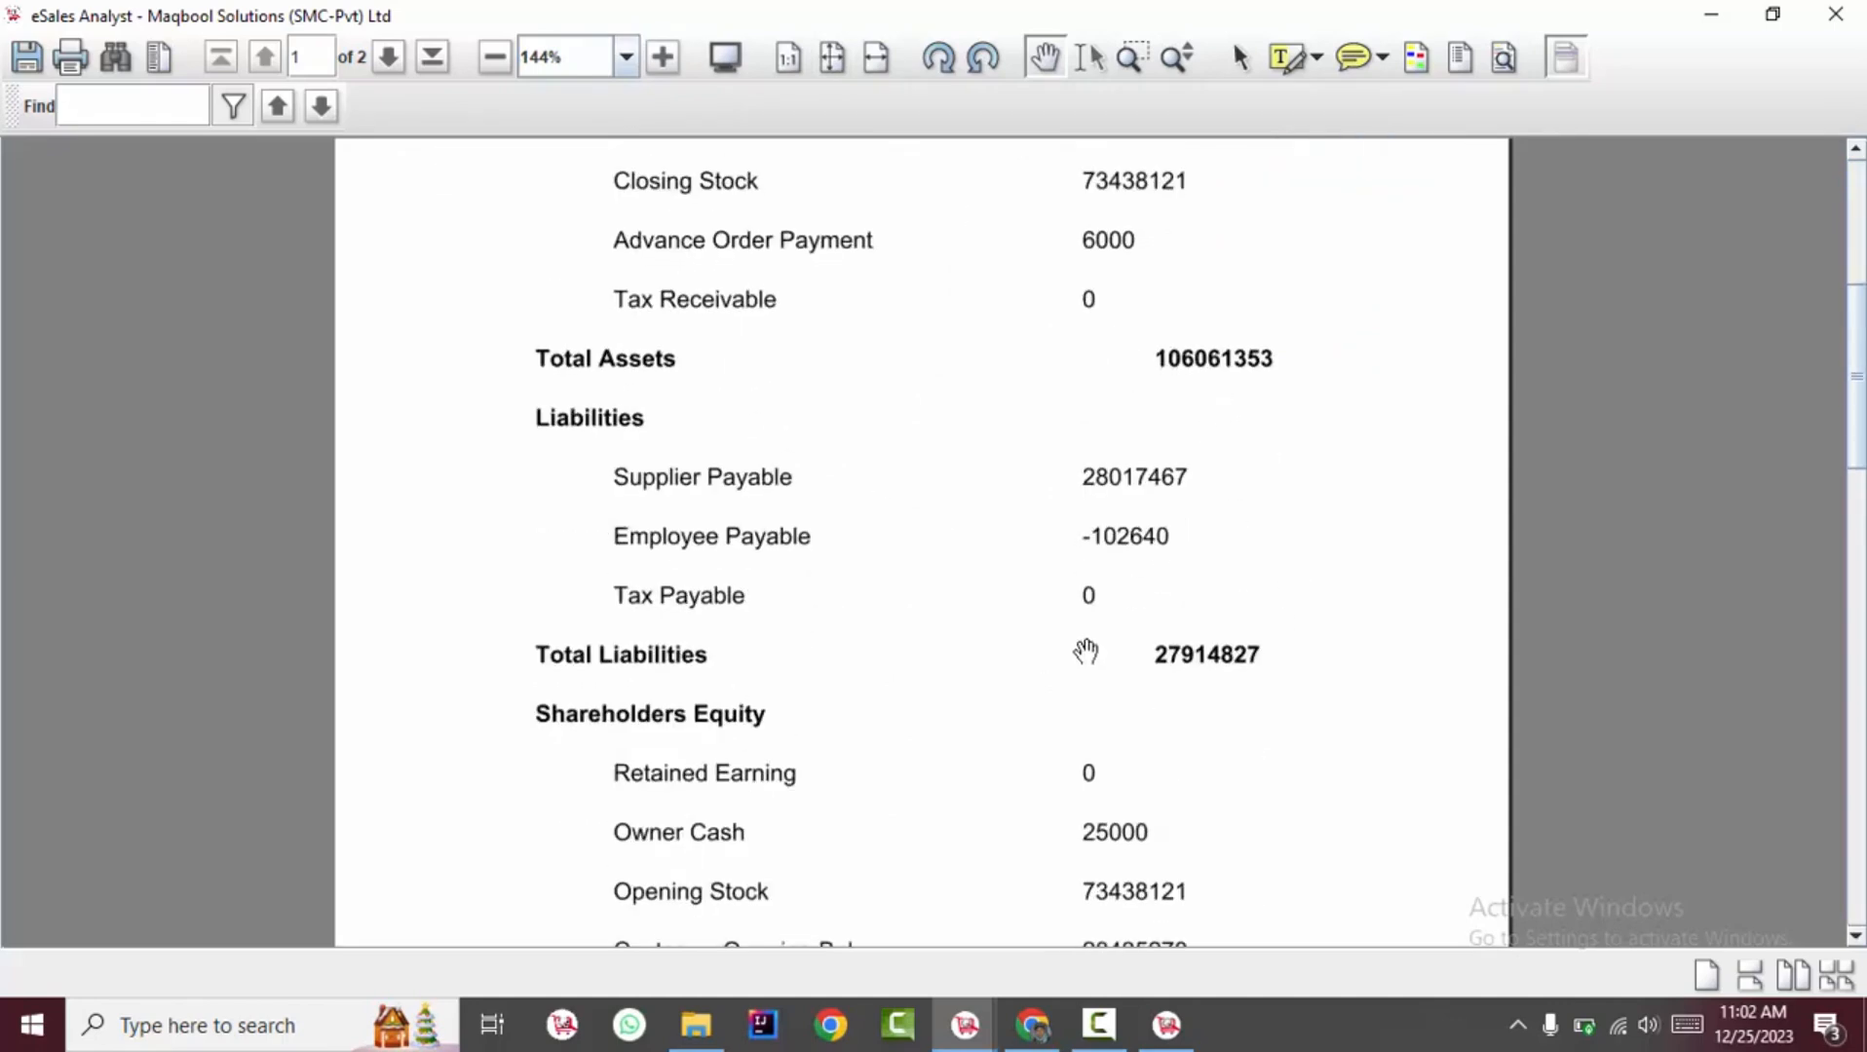
drag(1177, 565, 1149, 408)
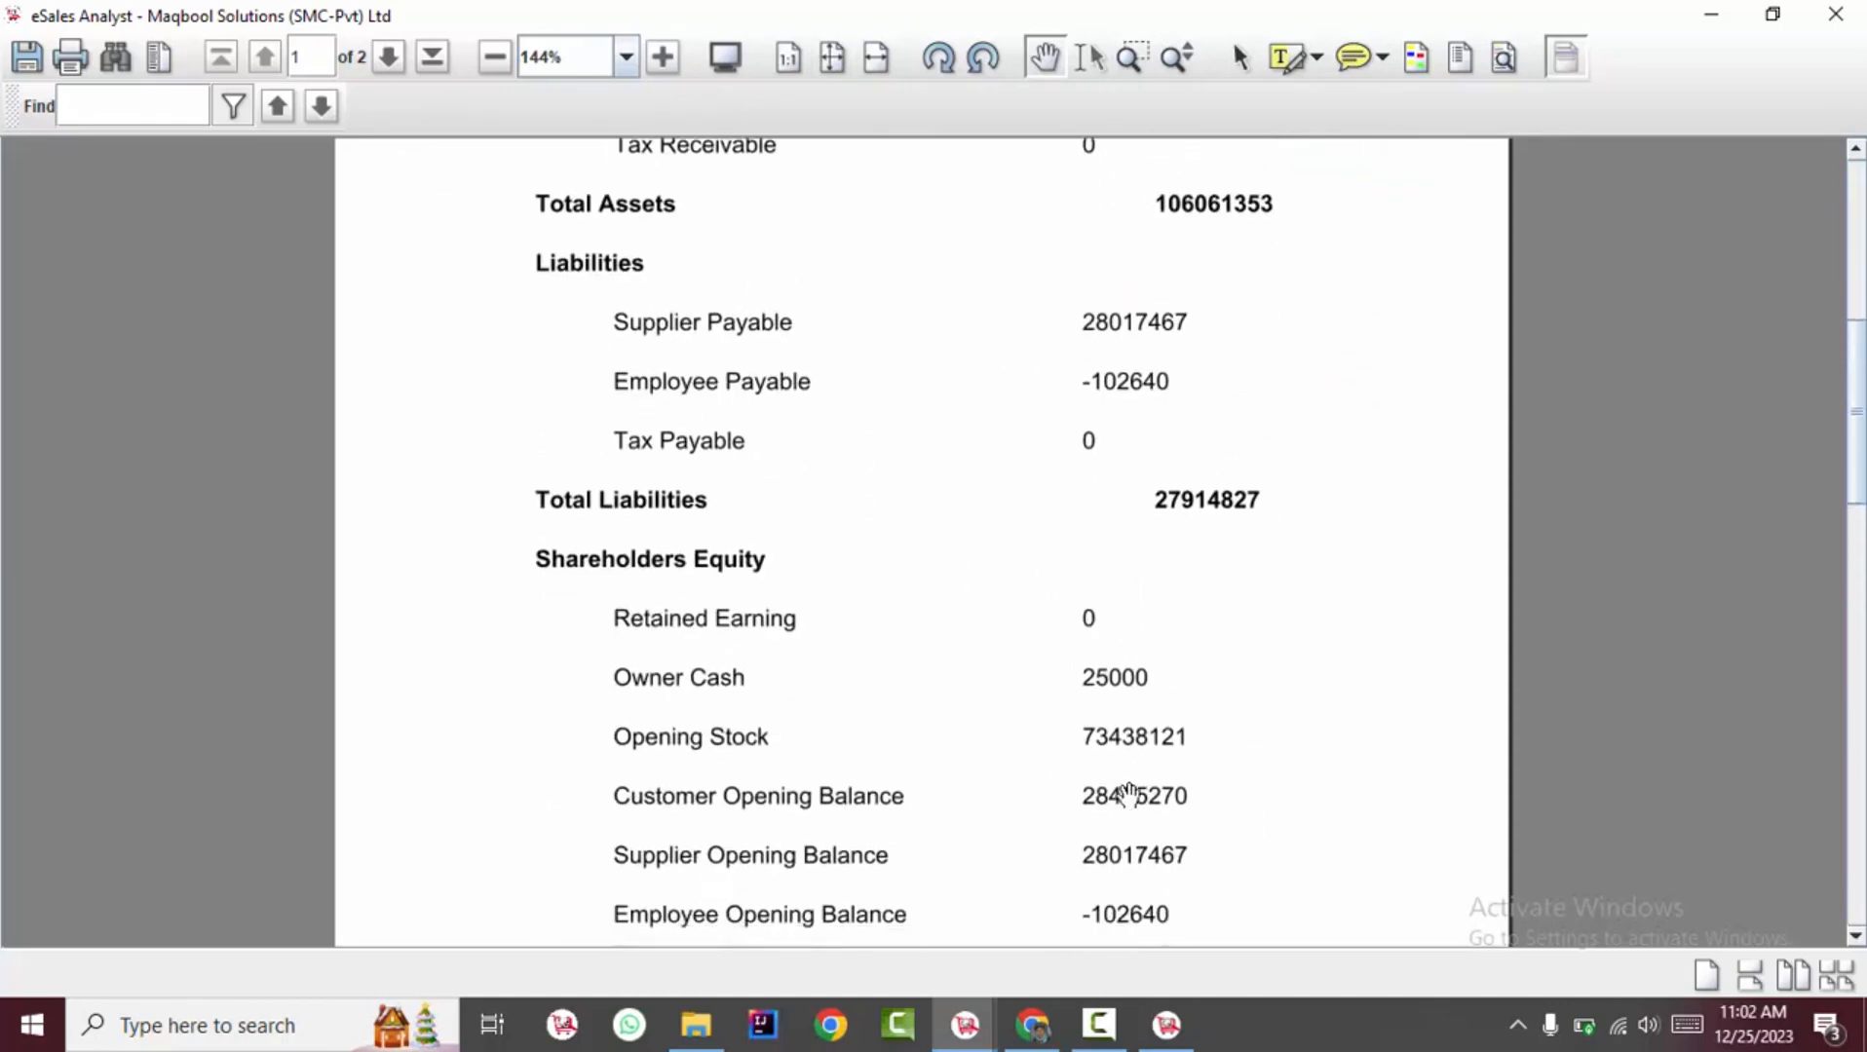
drag(1125, 790, 1104, 551)
drag(1058, 774, 1103, 370)
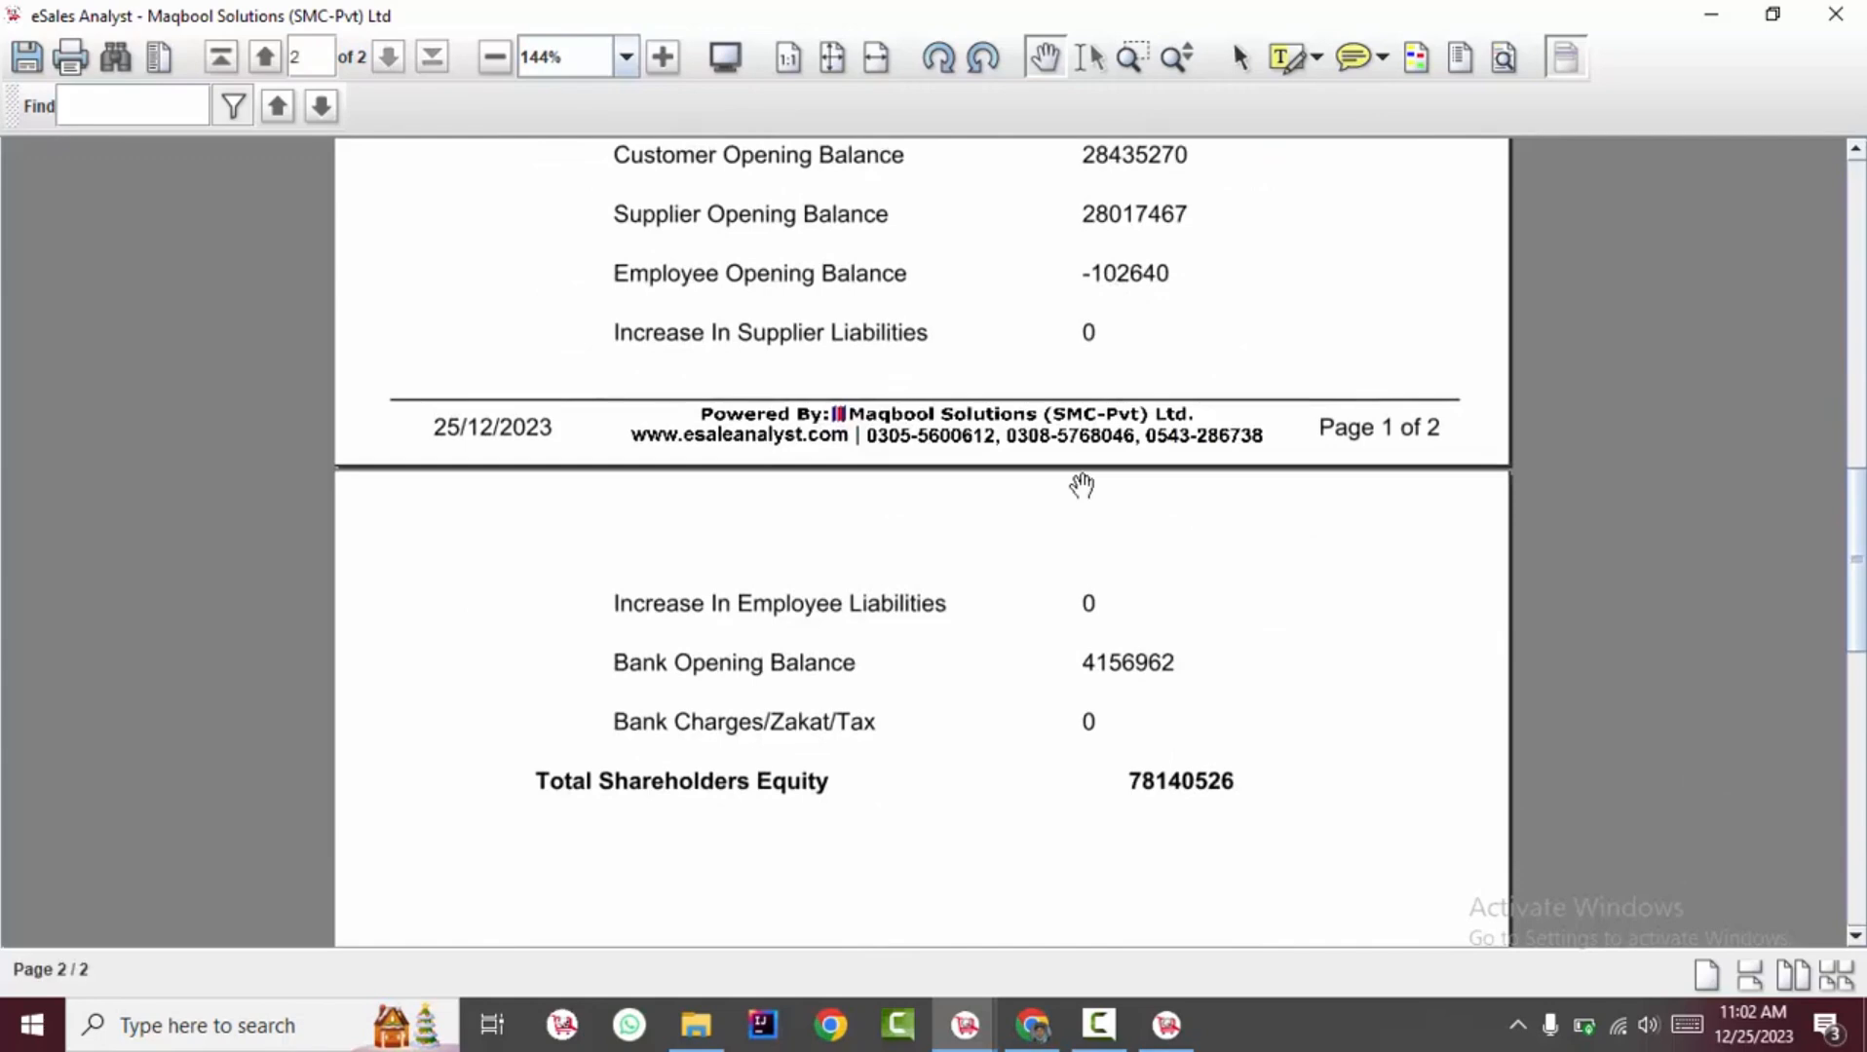
drag(1039, 737, 1076, 446)
drag(1253, 190, 1251, 555)
drag(1265, 401, 1254, 511)
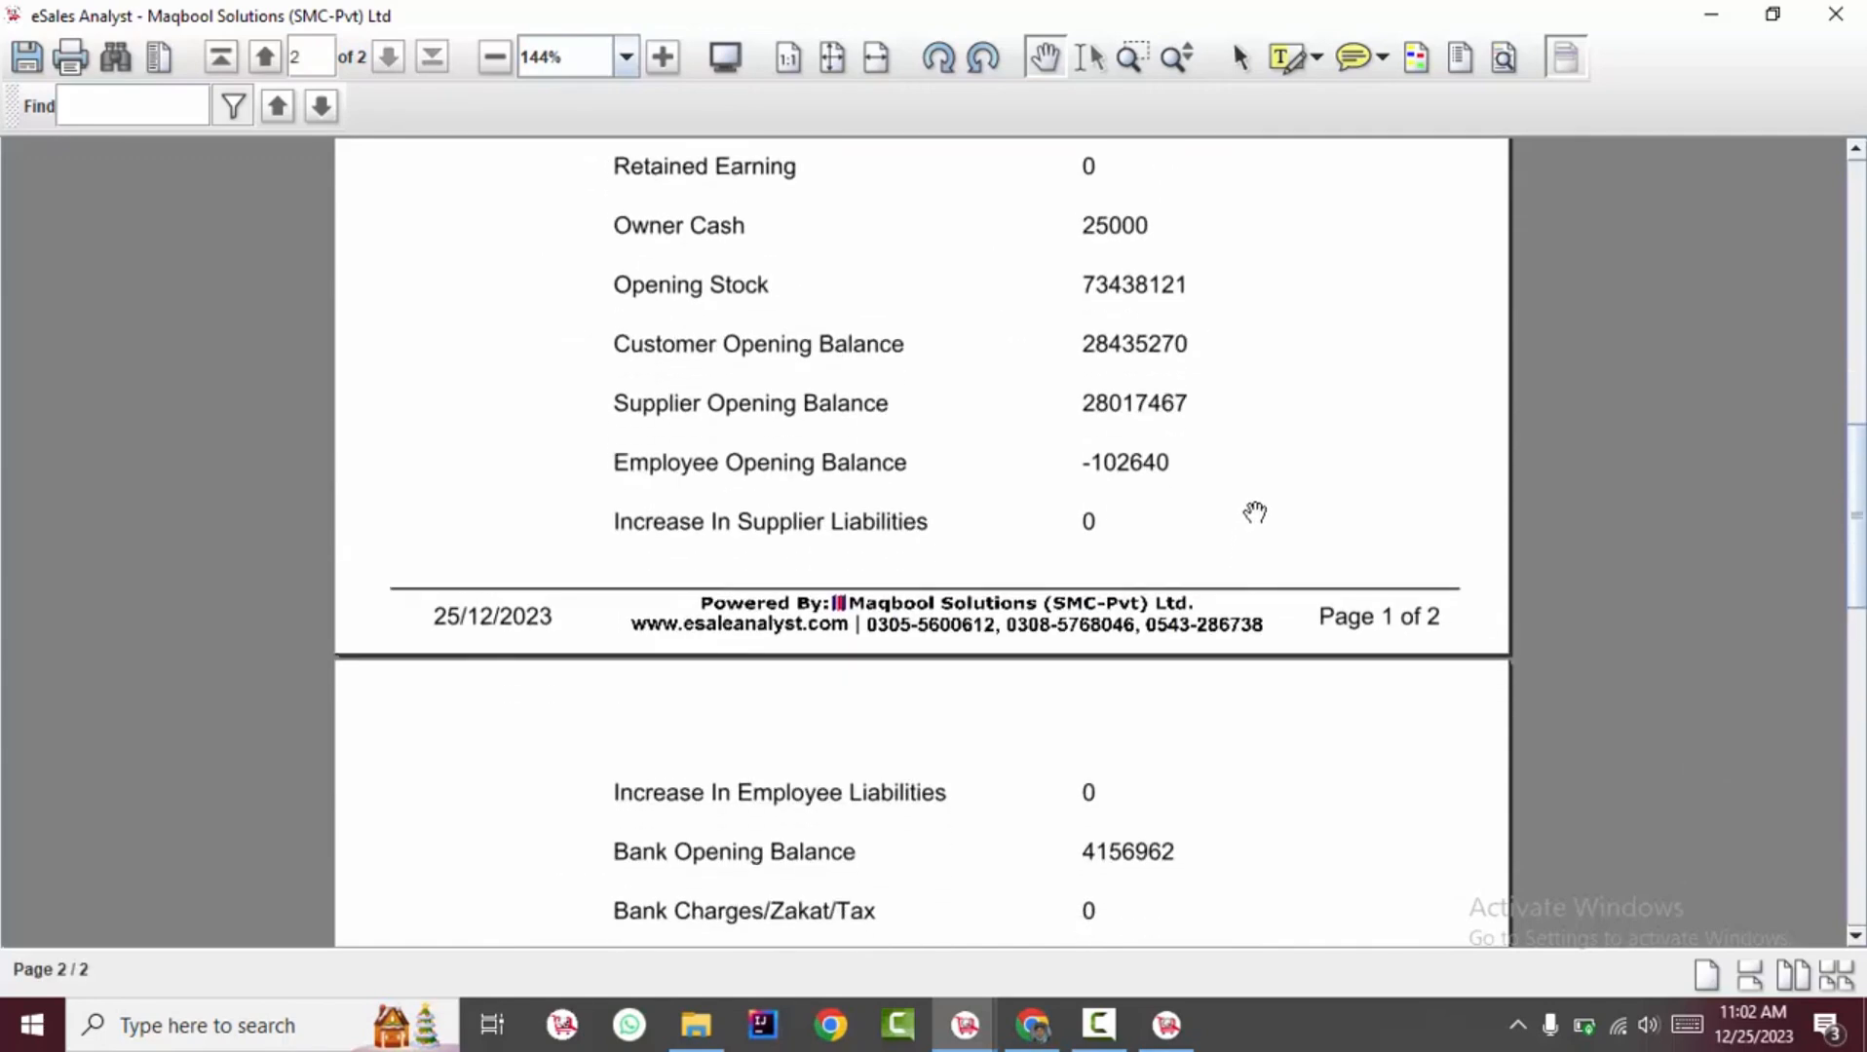
click(1851, 12)
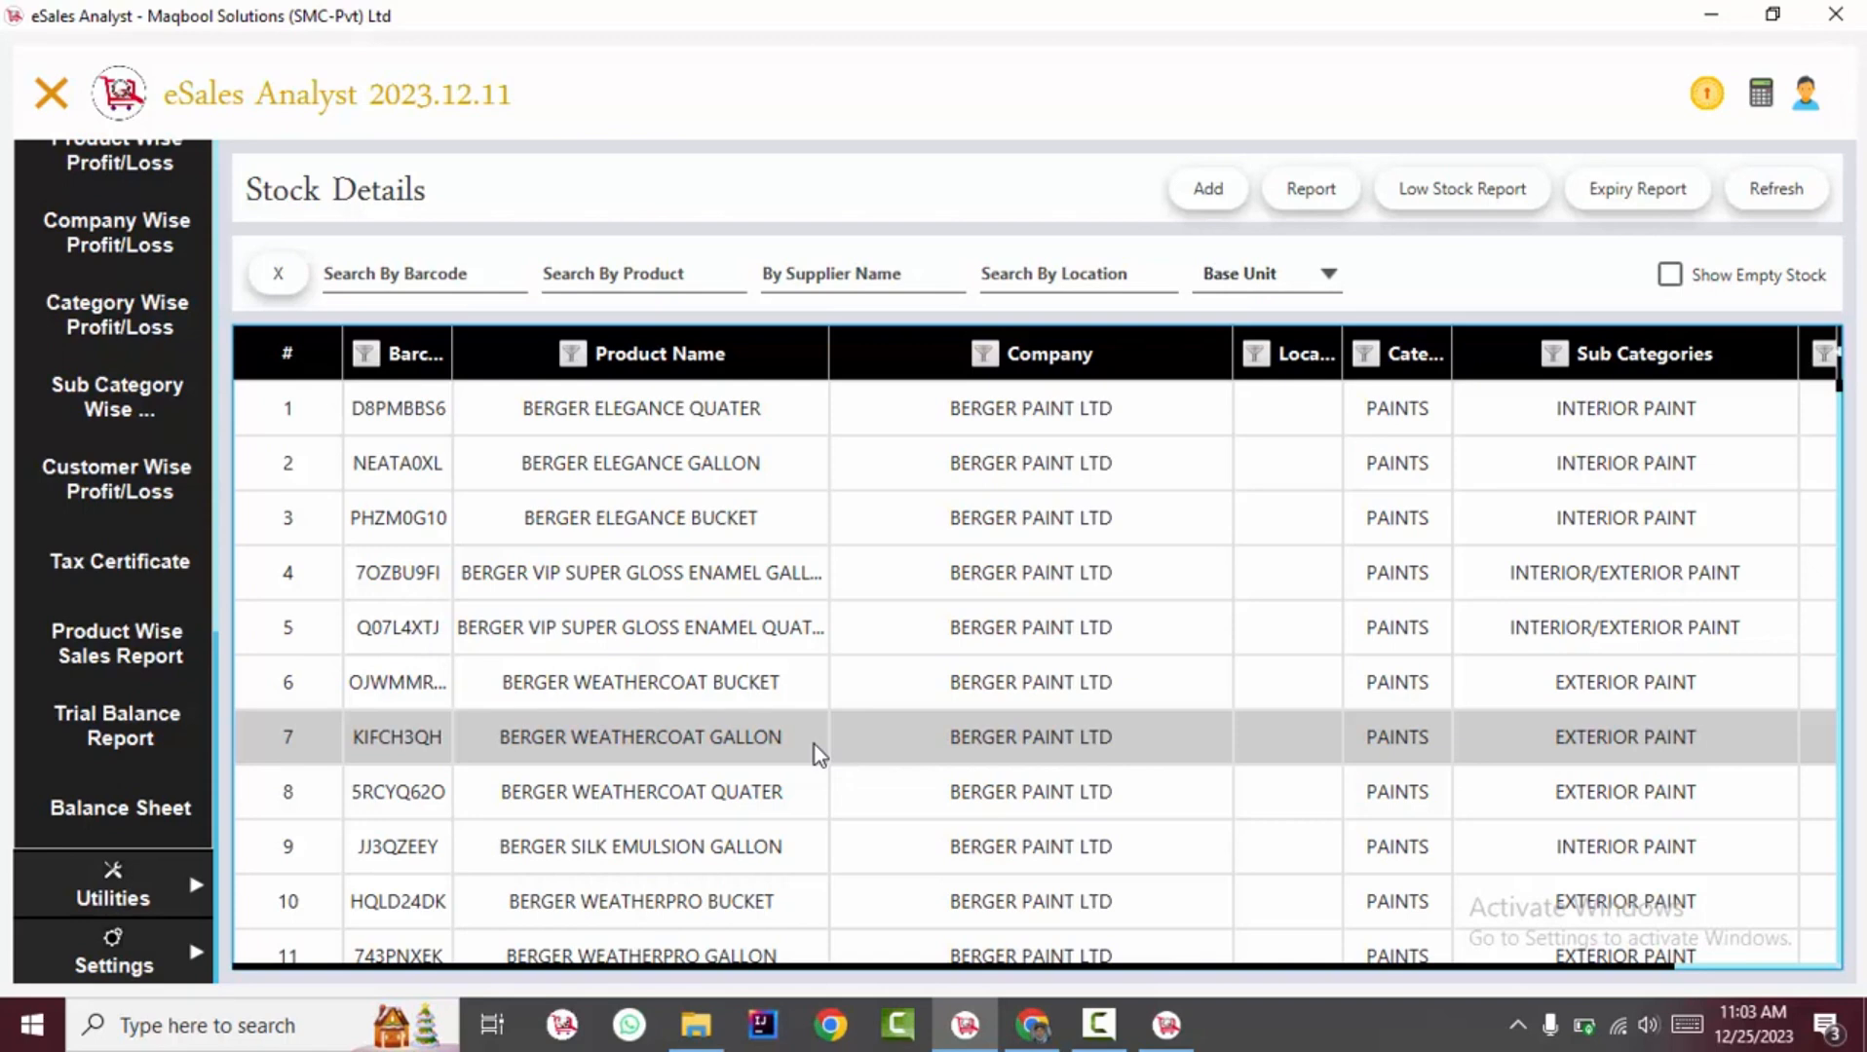
key(Escape)
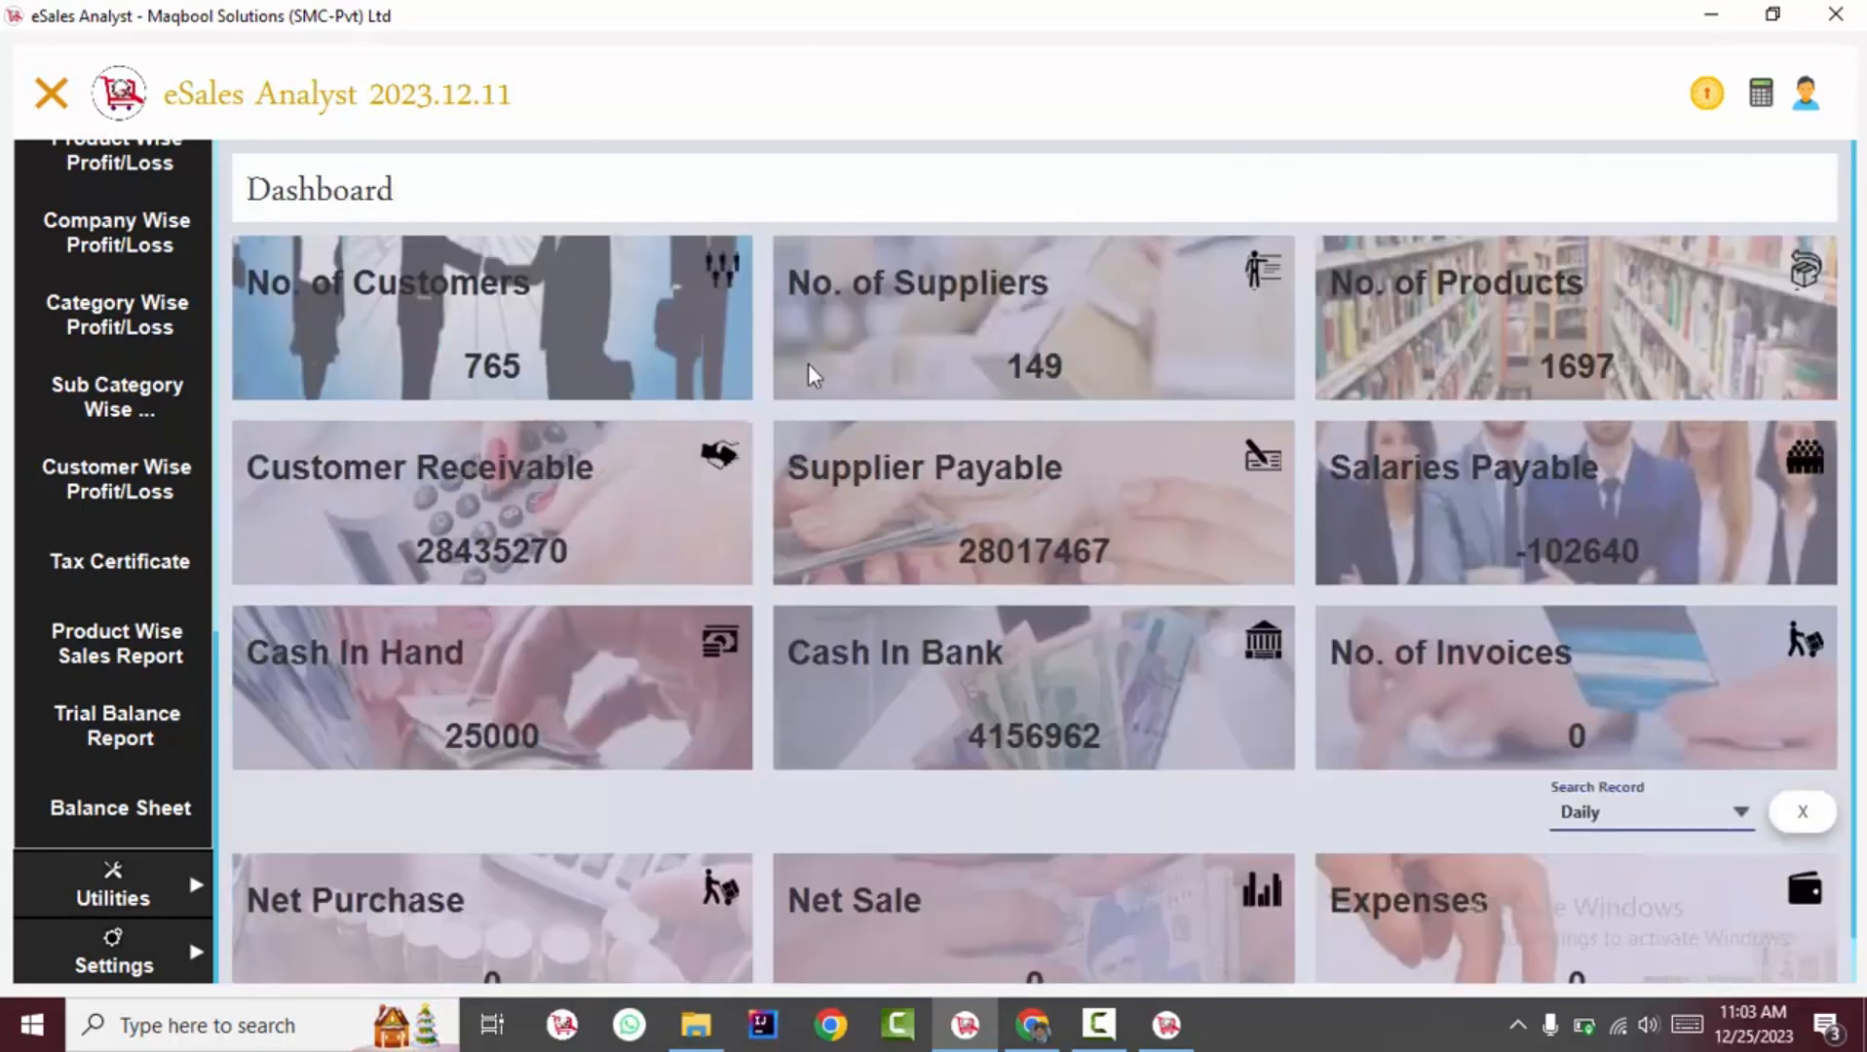